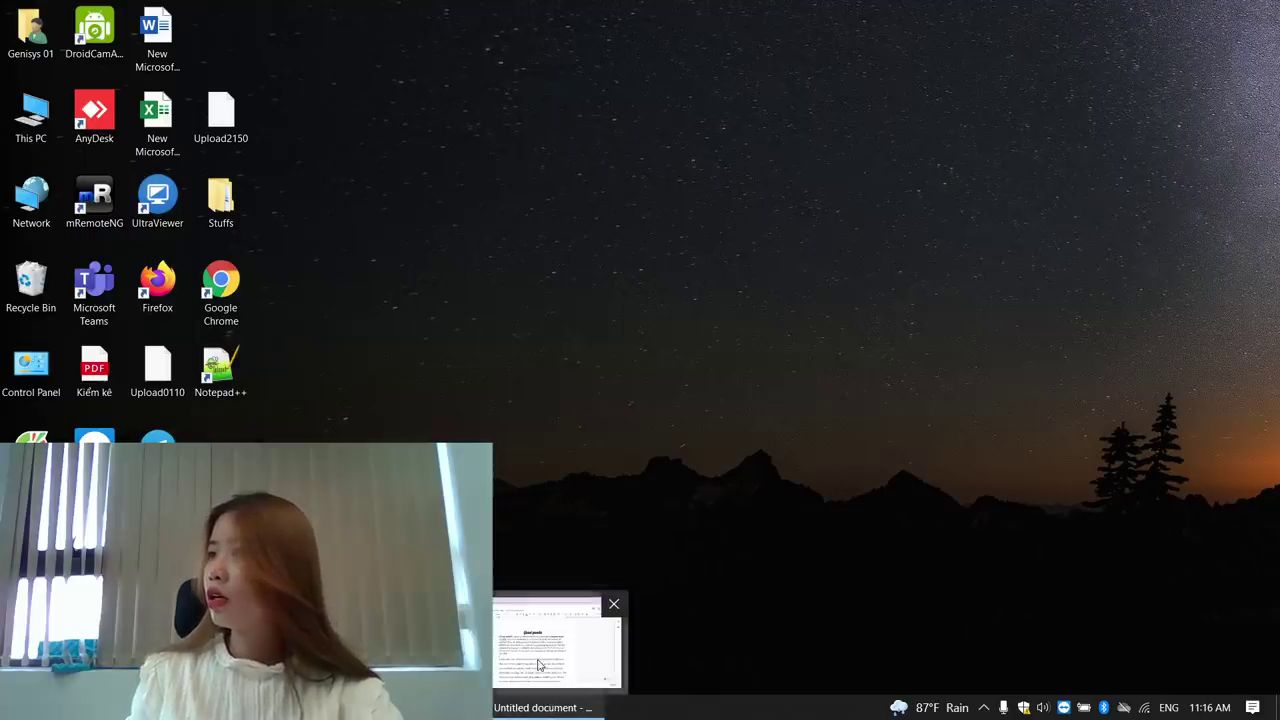
Step: Bring back the panda document window and rename the untitled file 'Giant panda'
click(543, 694)
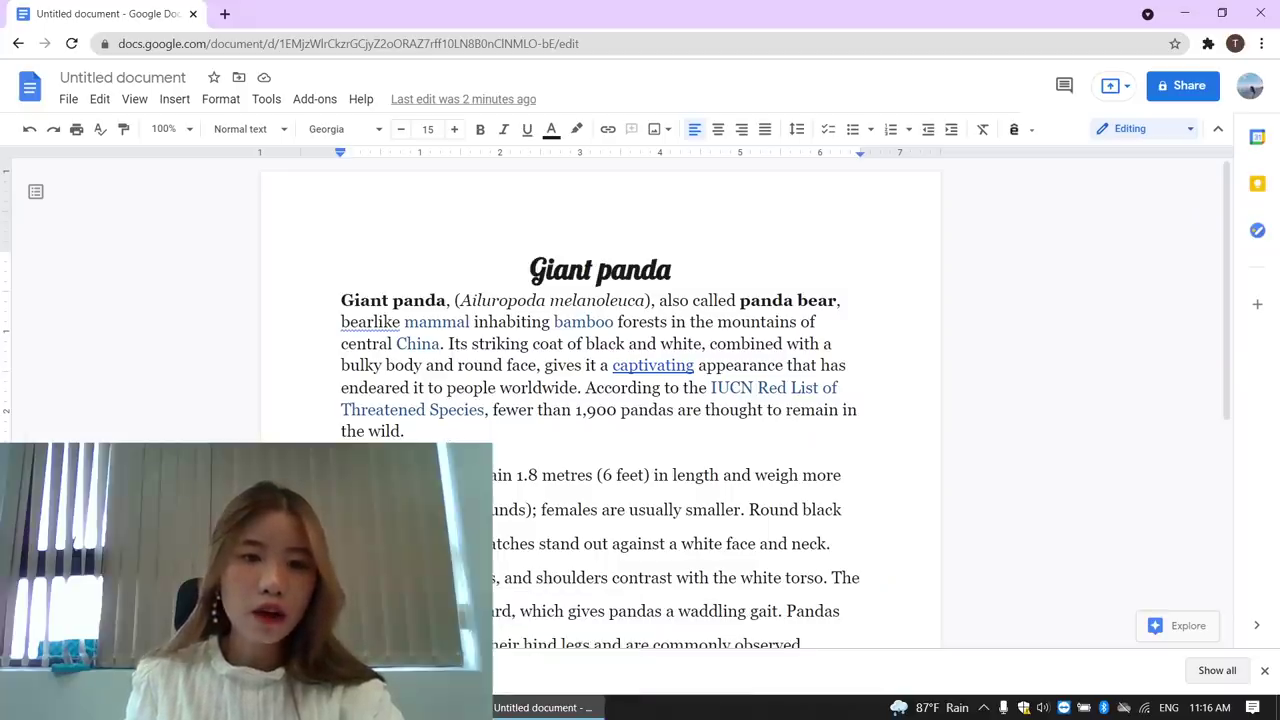
click(704, 272)
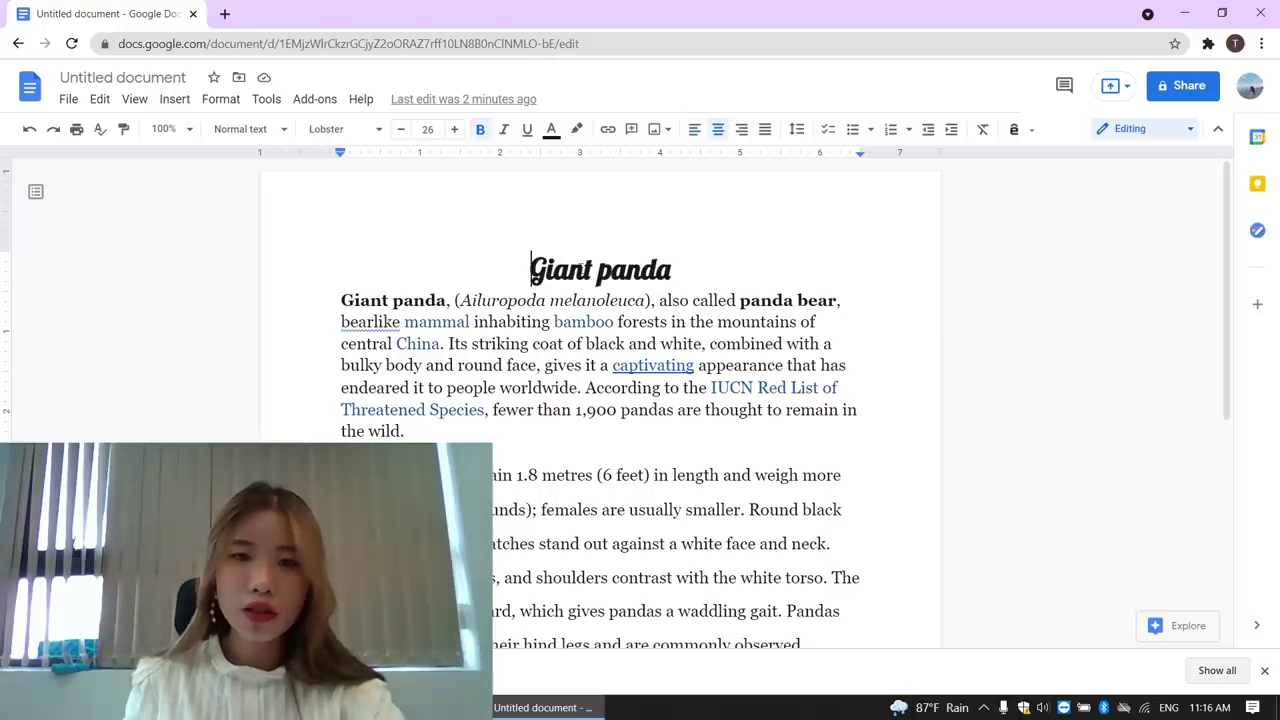
drag(531, 270, 680, 272)
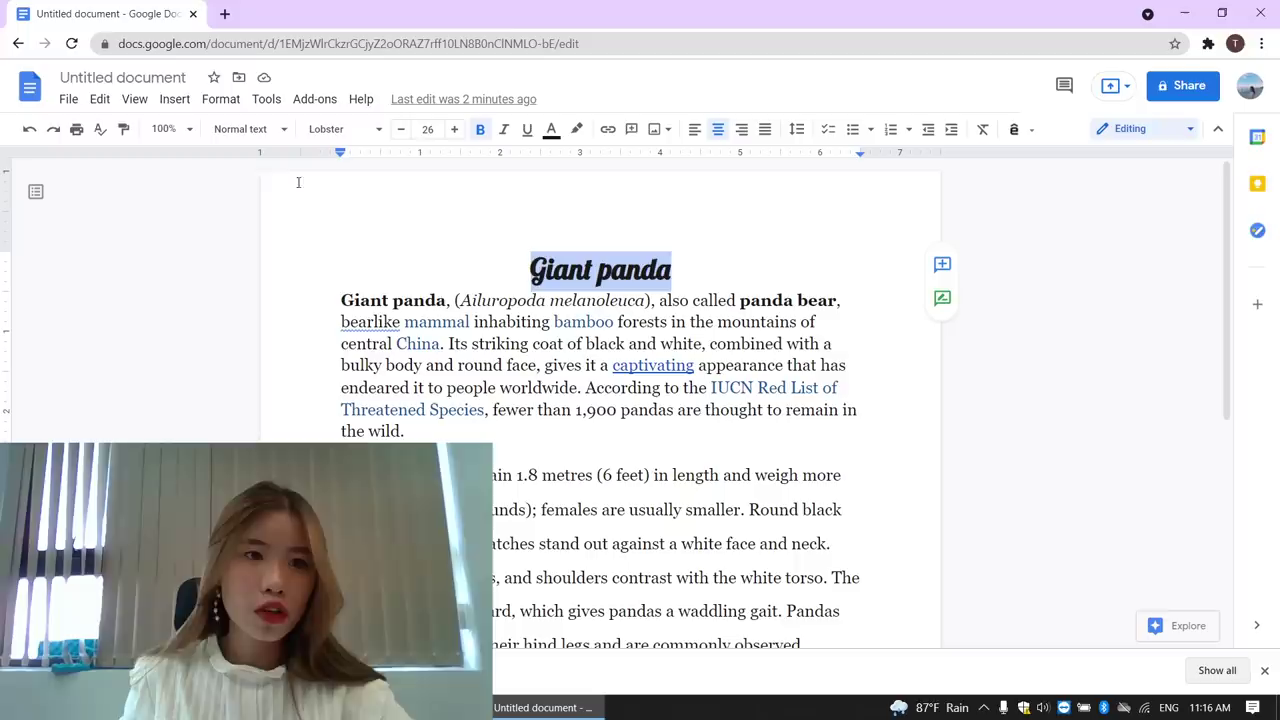
click(132, 80)
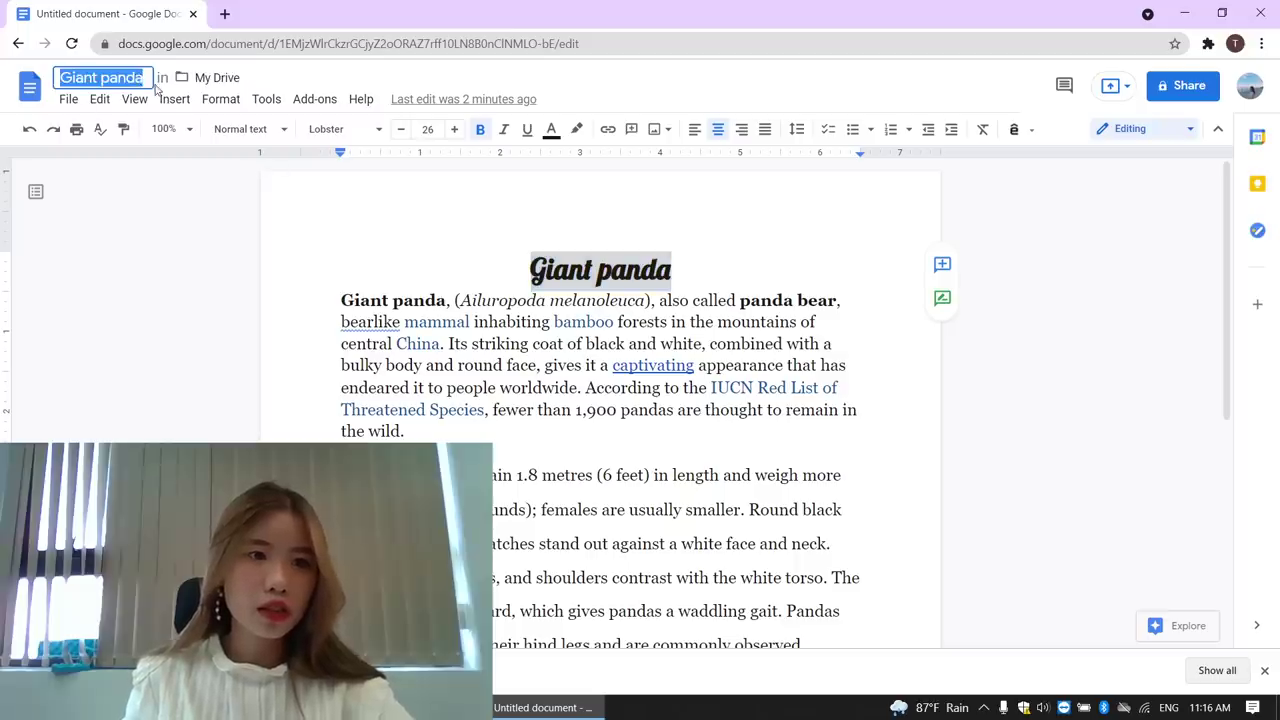
click(400, 321)
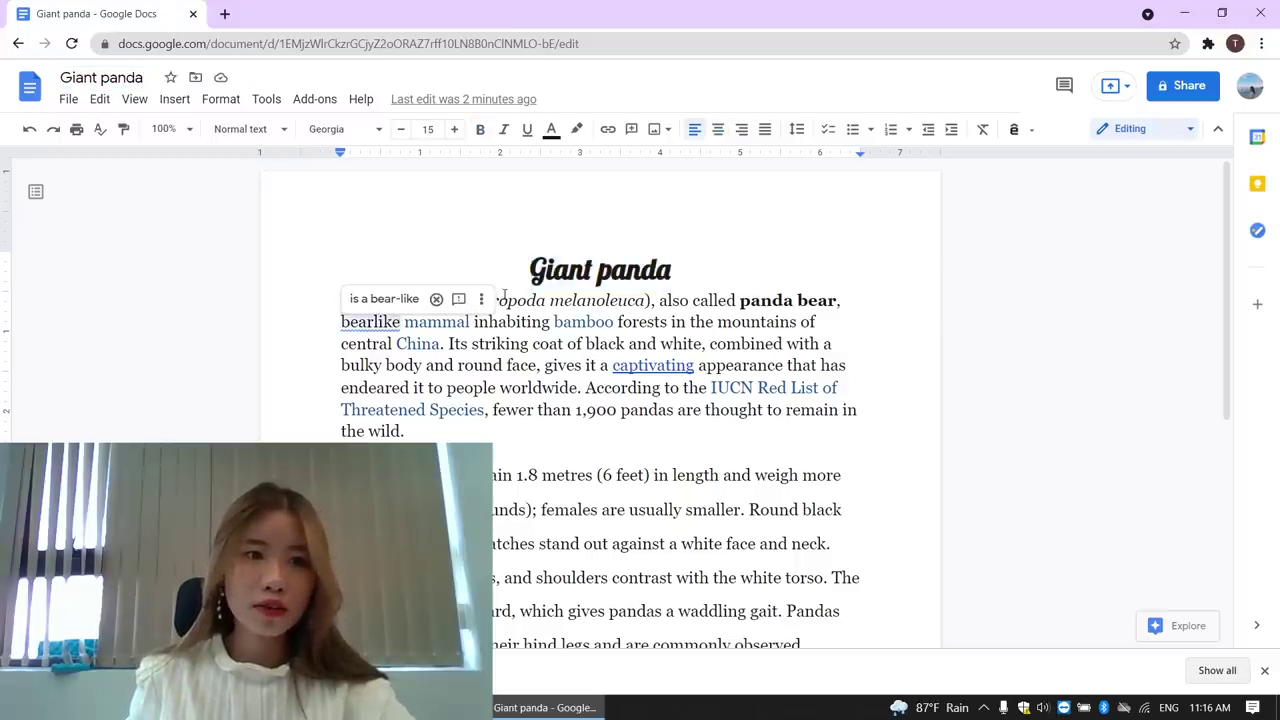
Step: Remove the hyperlink from the word 'mammal', leaving it plain text
scroll(505, 295, down, 3)
scroll(505, 295, up, 2)
scroll(510, 320, up, 1)
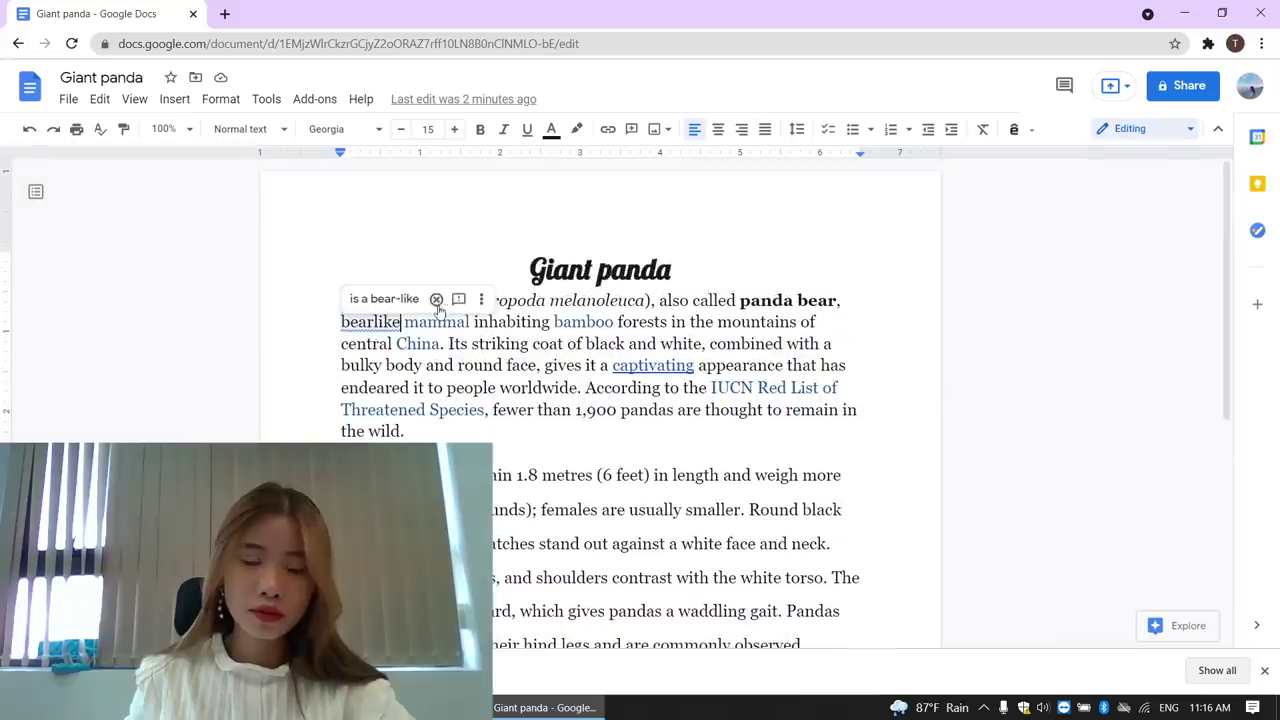
click(511, 343)
click(385, 322)
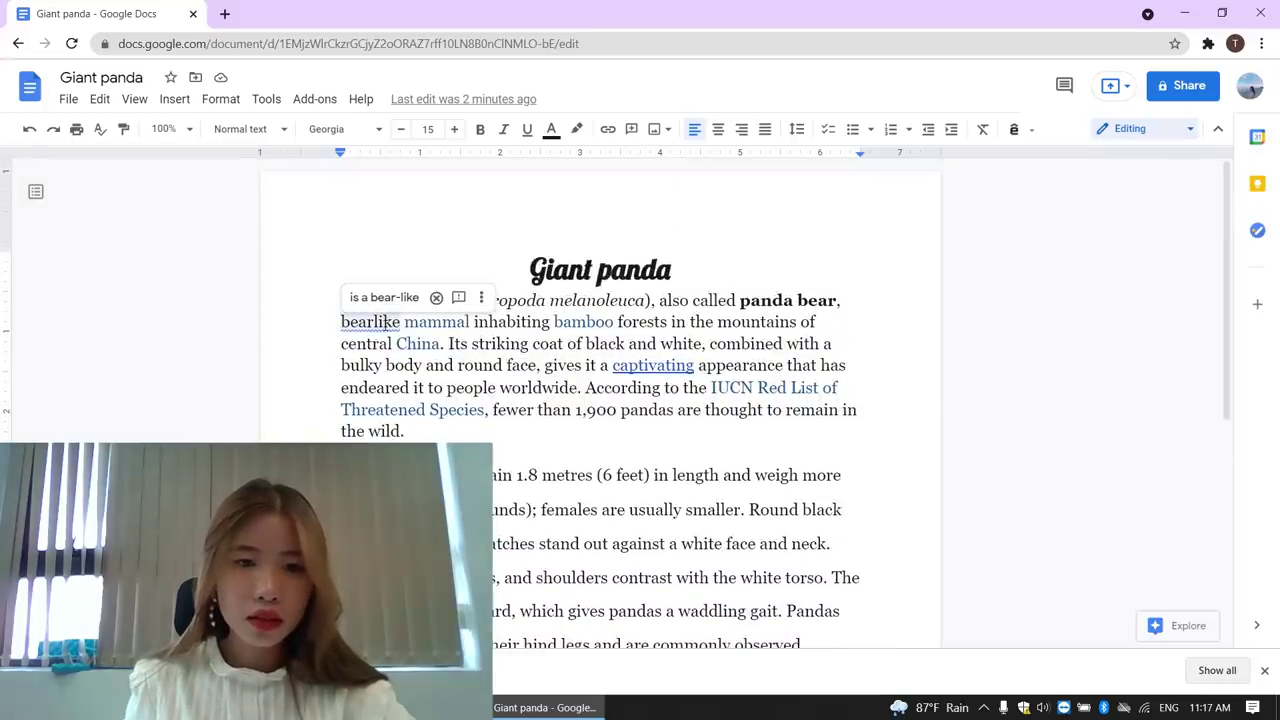
click(456, 322)
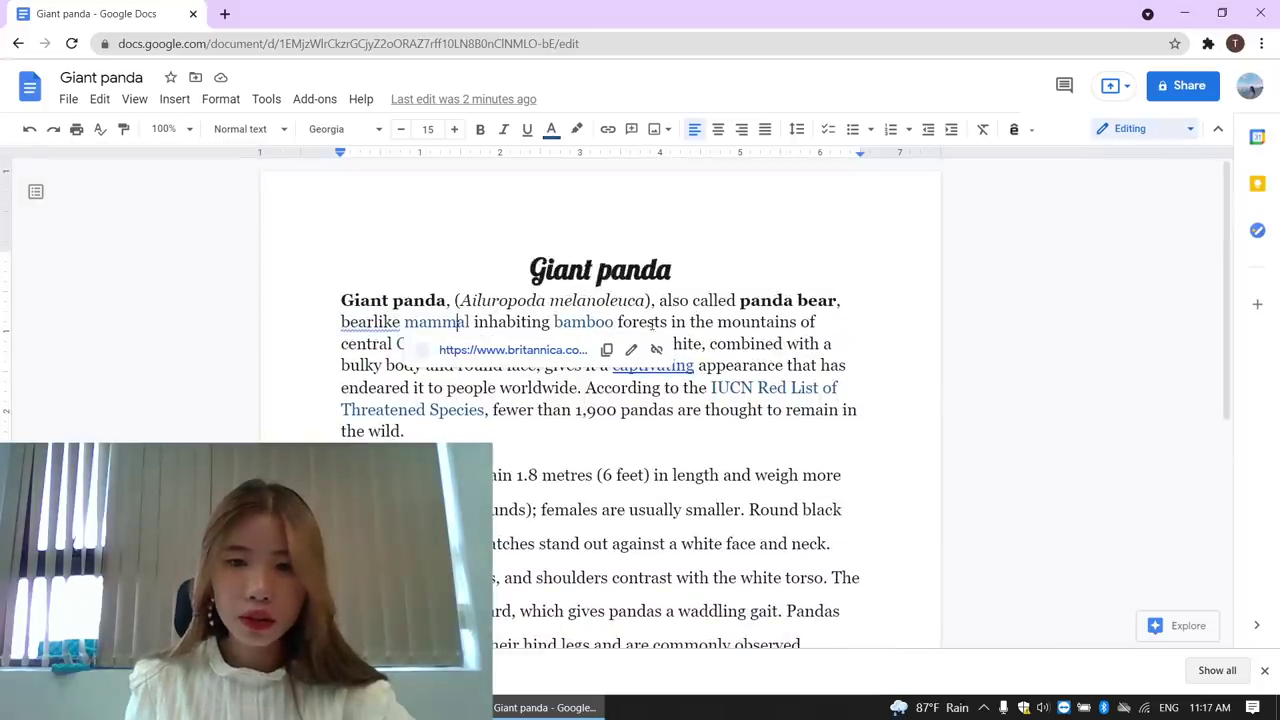
click(757, 300)
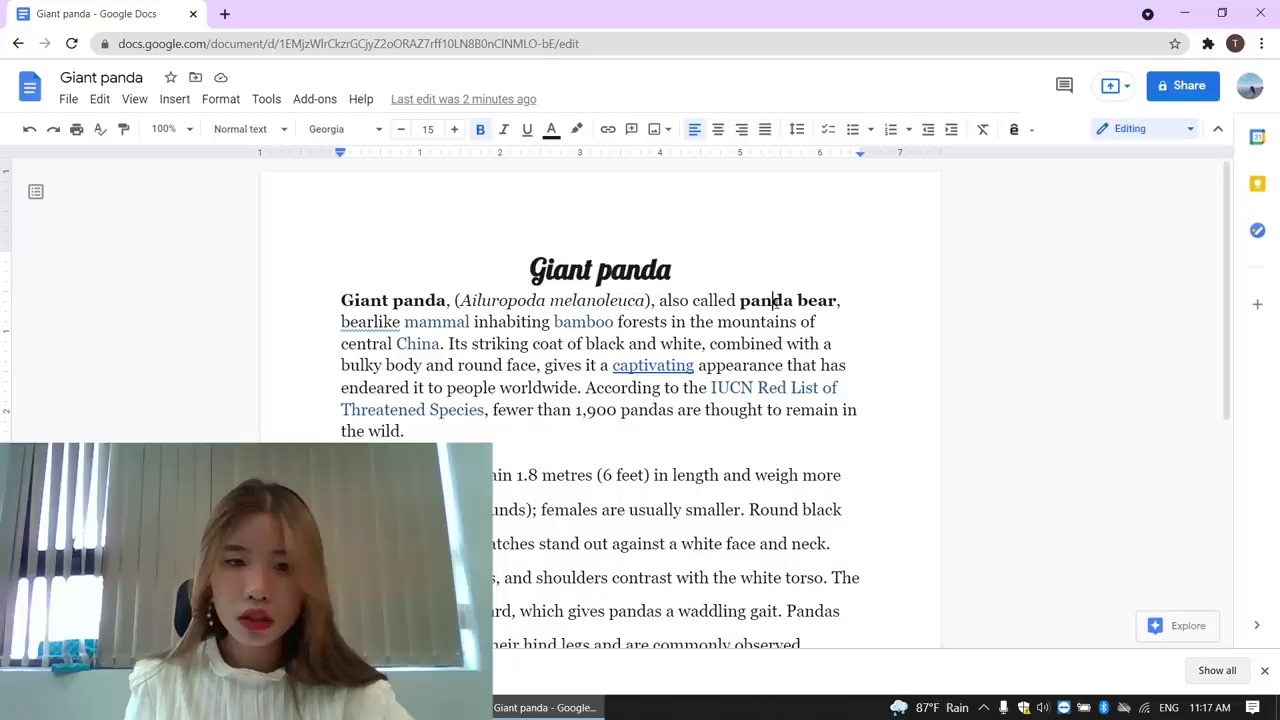
double_click(406, 322)
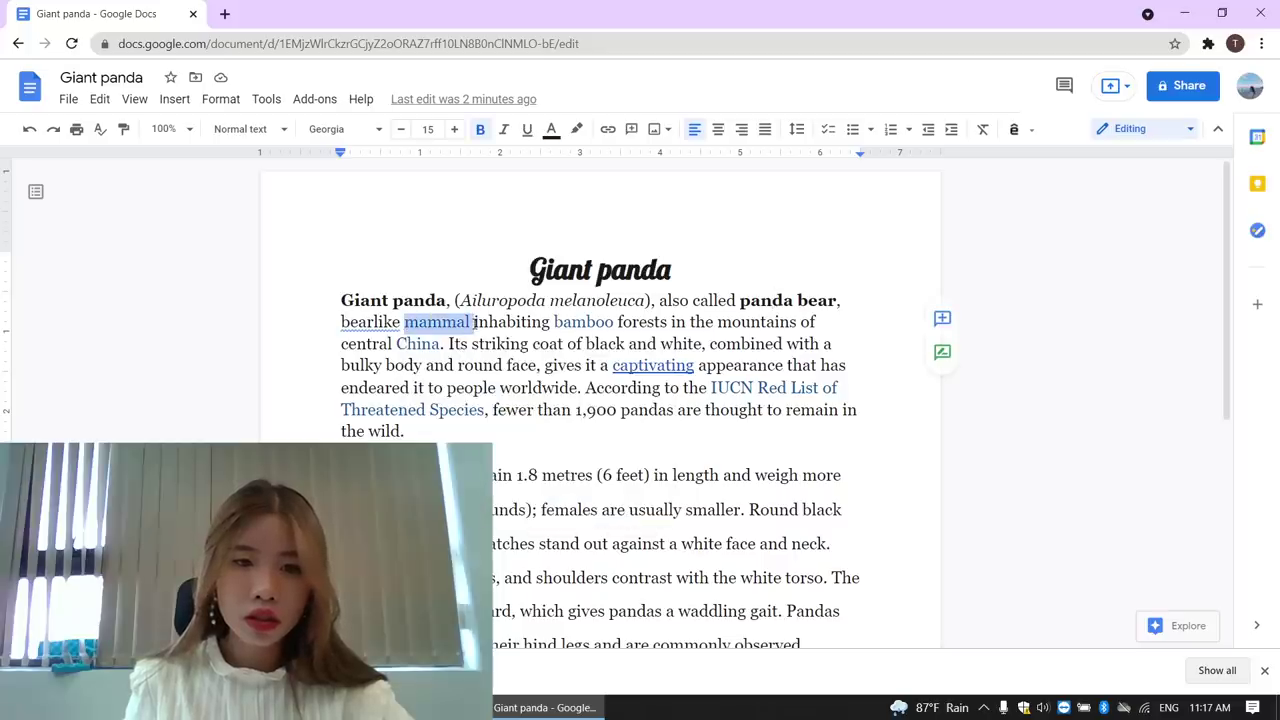
key(ctrl+v)
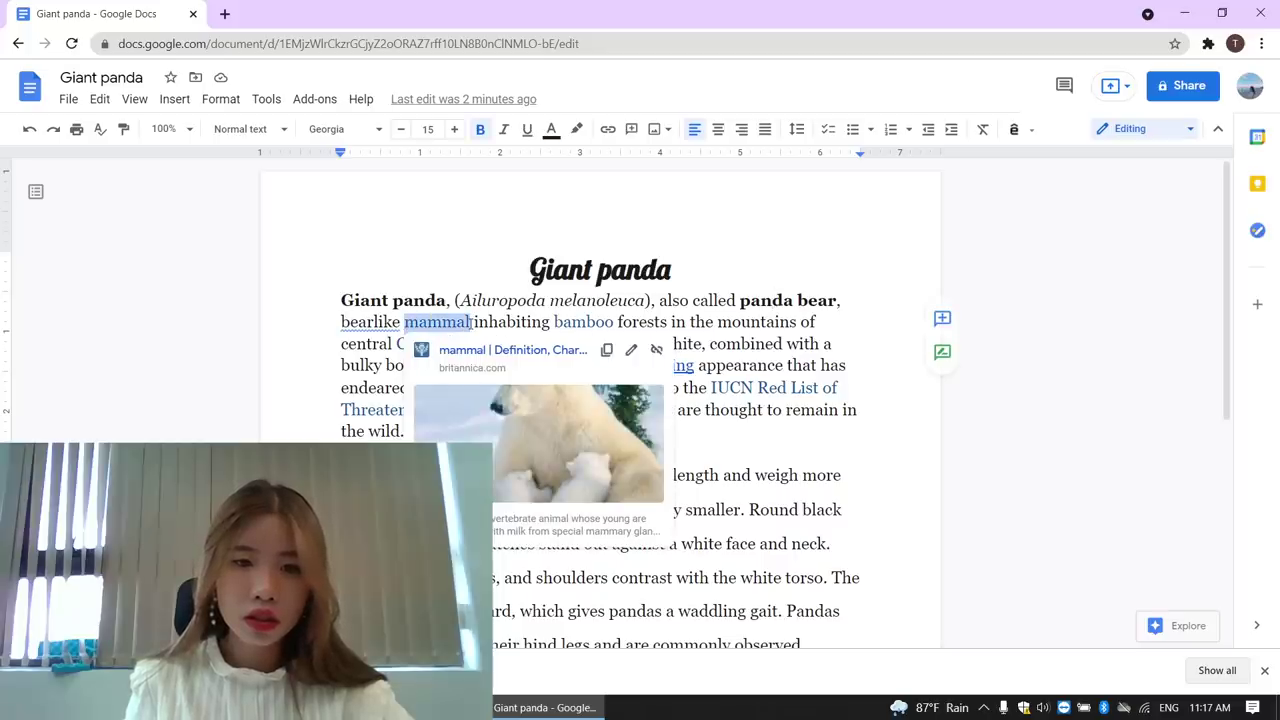
click(656, 349)
click(466, 330)
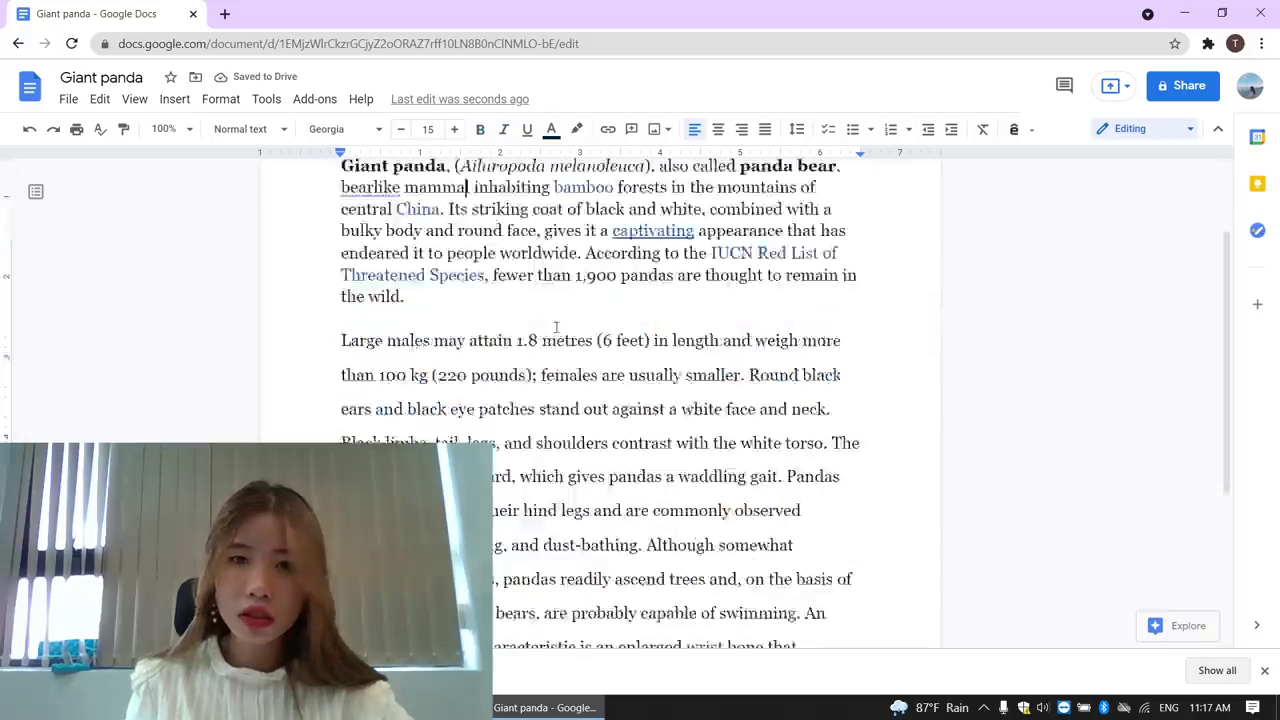
Step: Remove the hyperlink from the word 'captivating'
scroll(555, 322, down, 3)
click(614, 198)
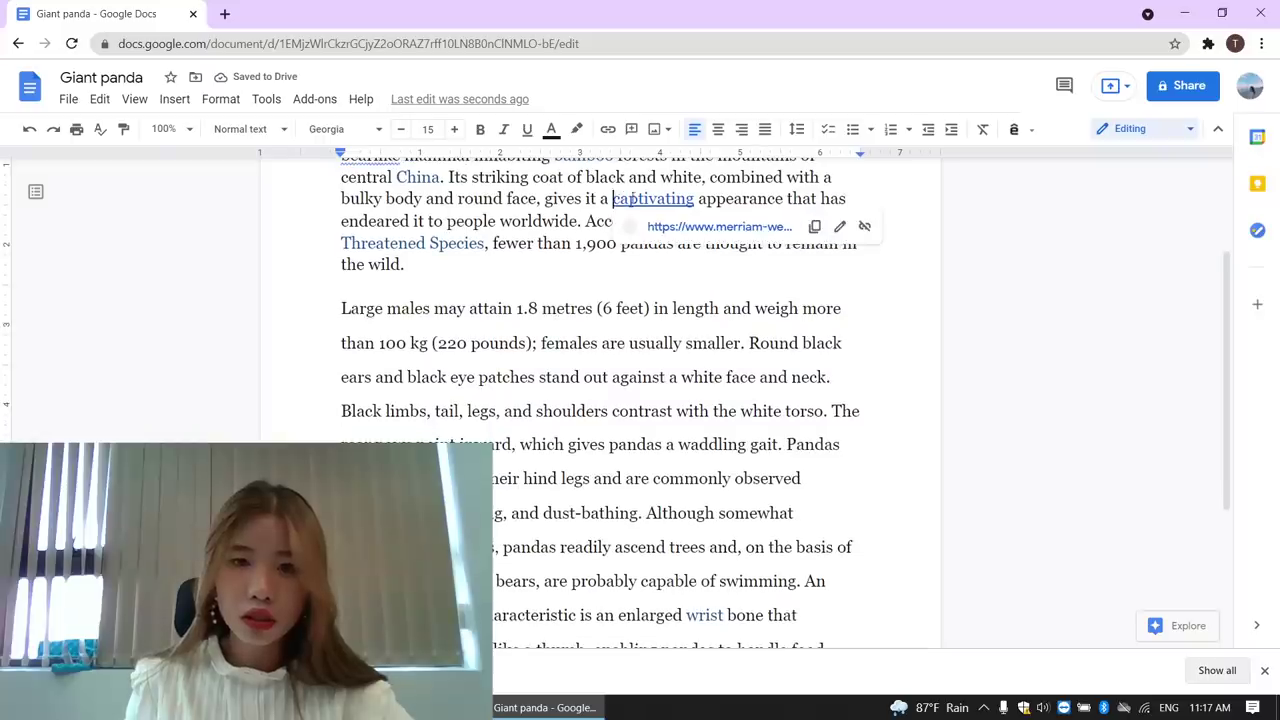
drag(612, 198, 683, 199)
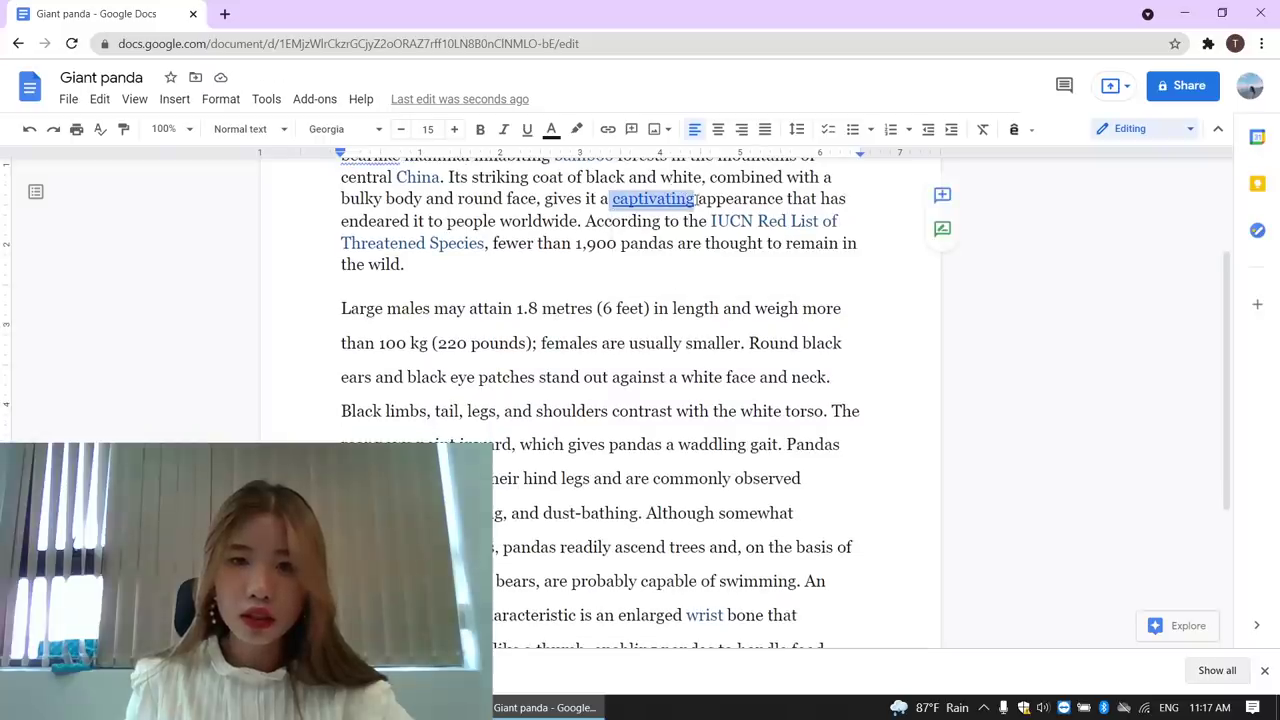
click(607, 129)
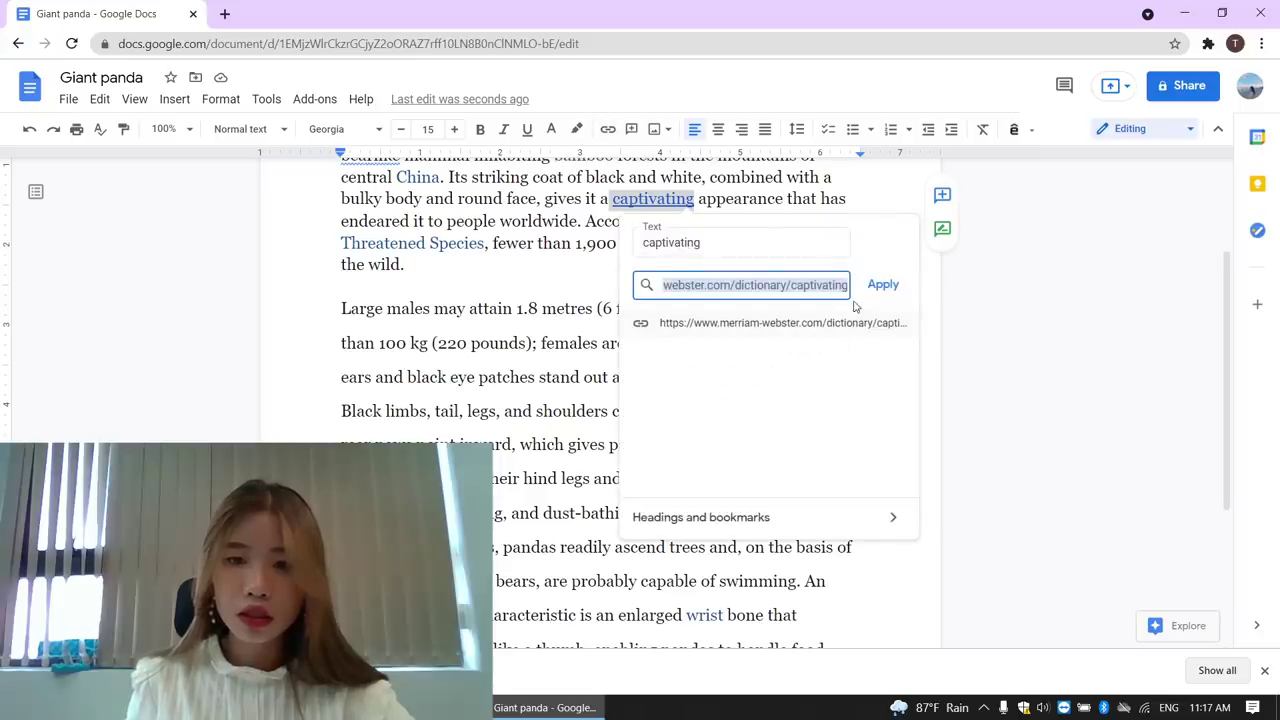
scroll(900, 290, down, 3)
scroll(900, 290, up, 3)
scroll(760, 250, up, 1)
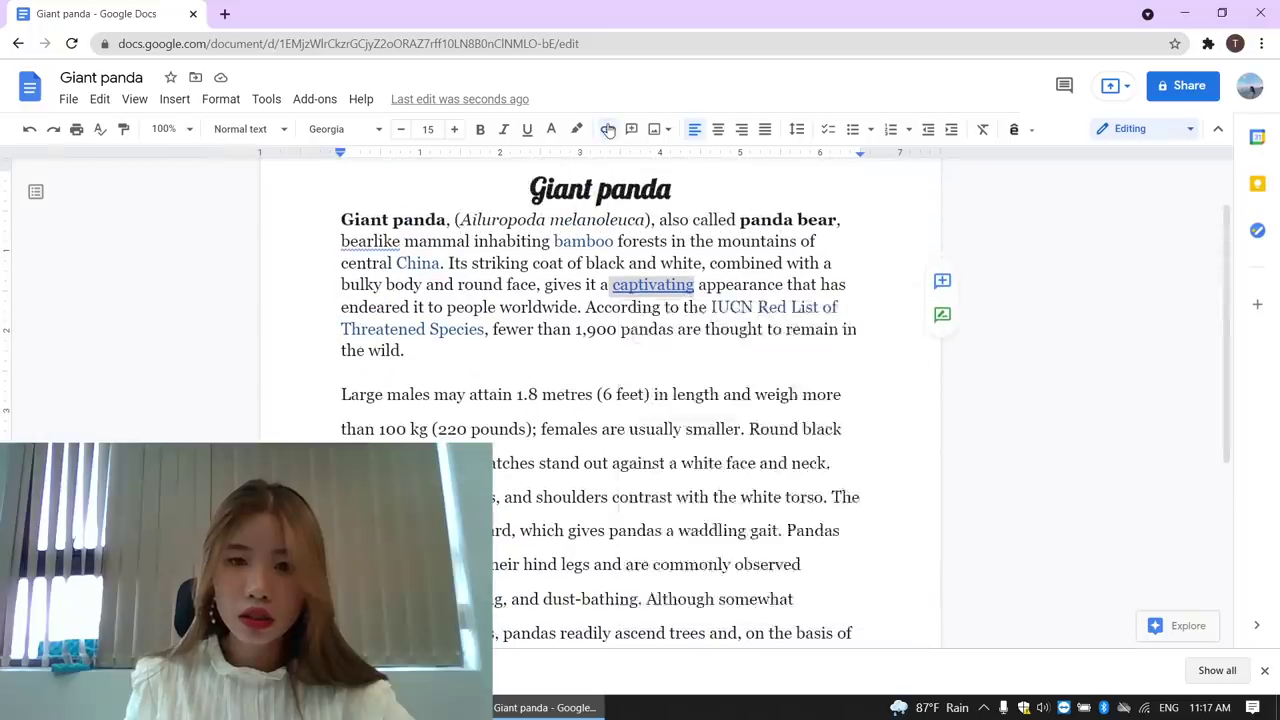
click(607, 129)
click(822, 263)
click(677, 285)
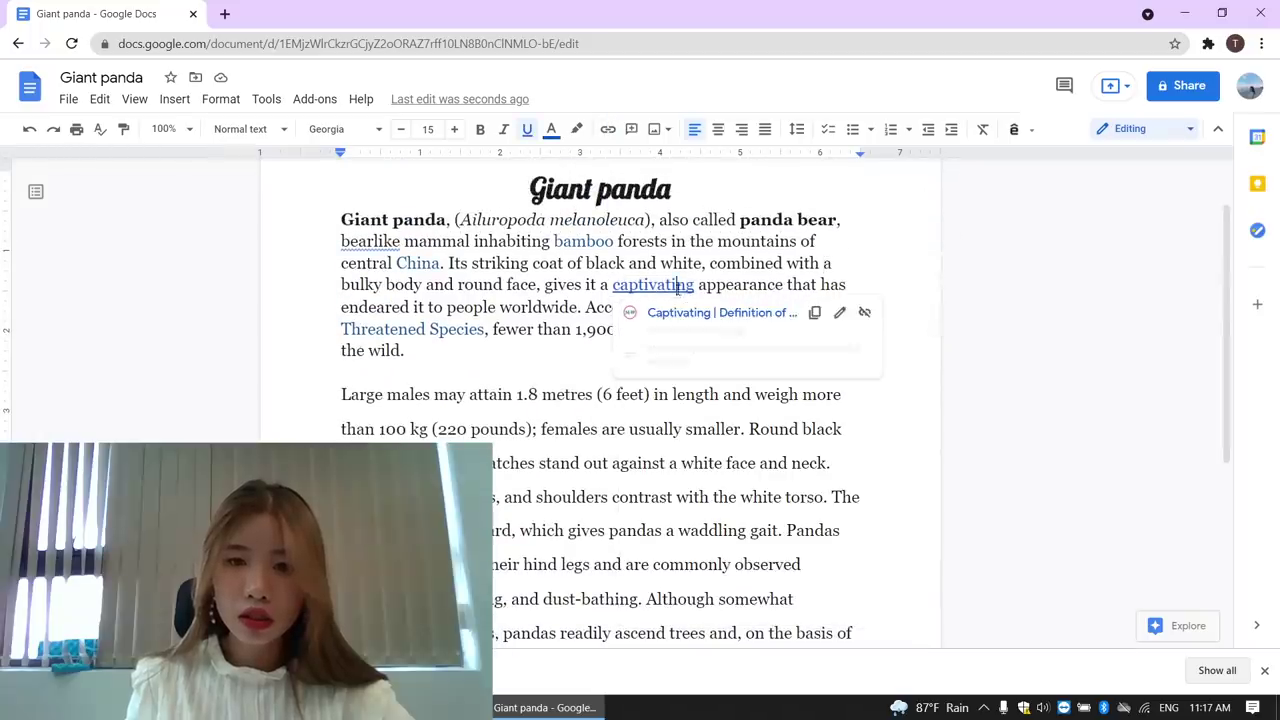
click(860, 310)
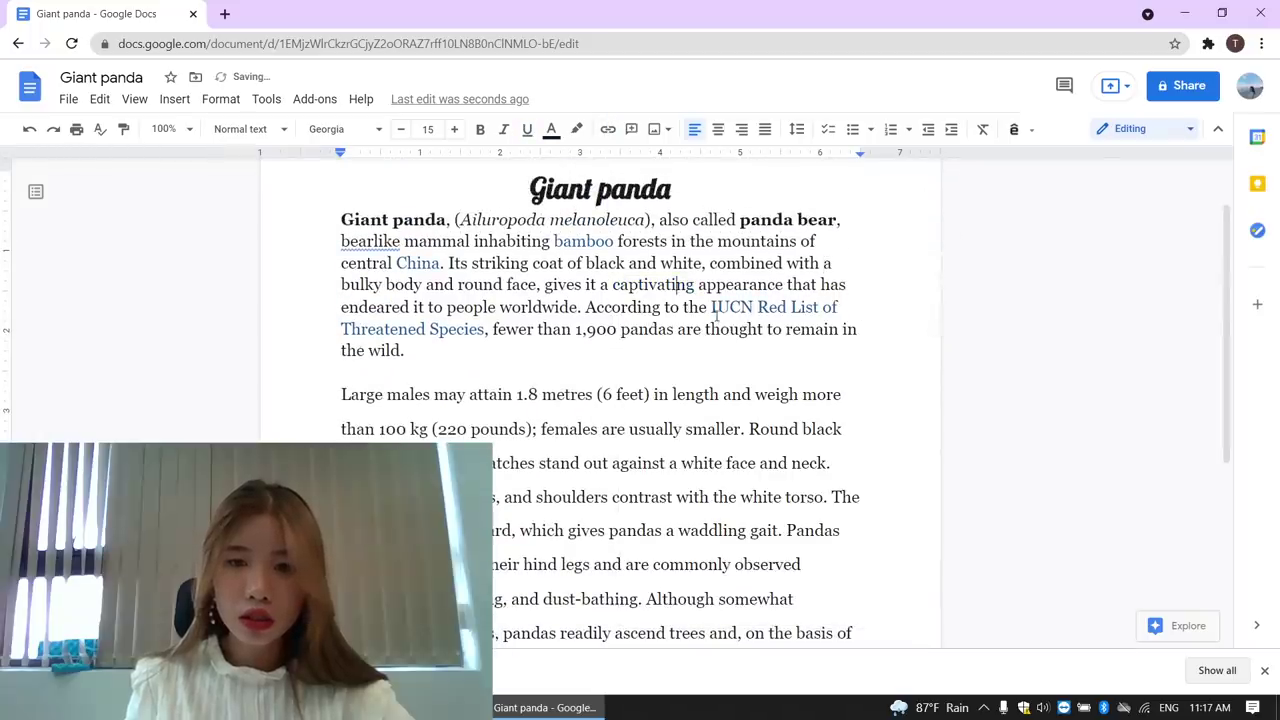
Step: Unlink 'IUCN Red List of Threatened Species' and check the bamboo link card
mouse_move(712, 307)
mouse_down()
mouse_move(592, 346)
mouse_move(490, 336)
mouse_move(506, 335)
mouse_up()
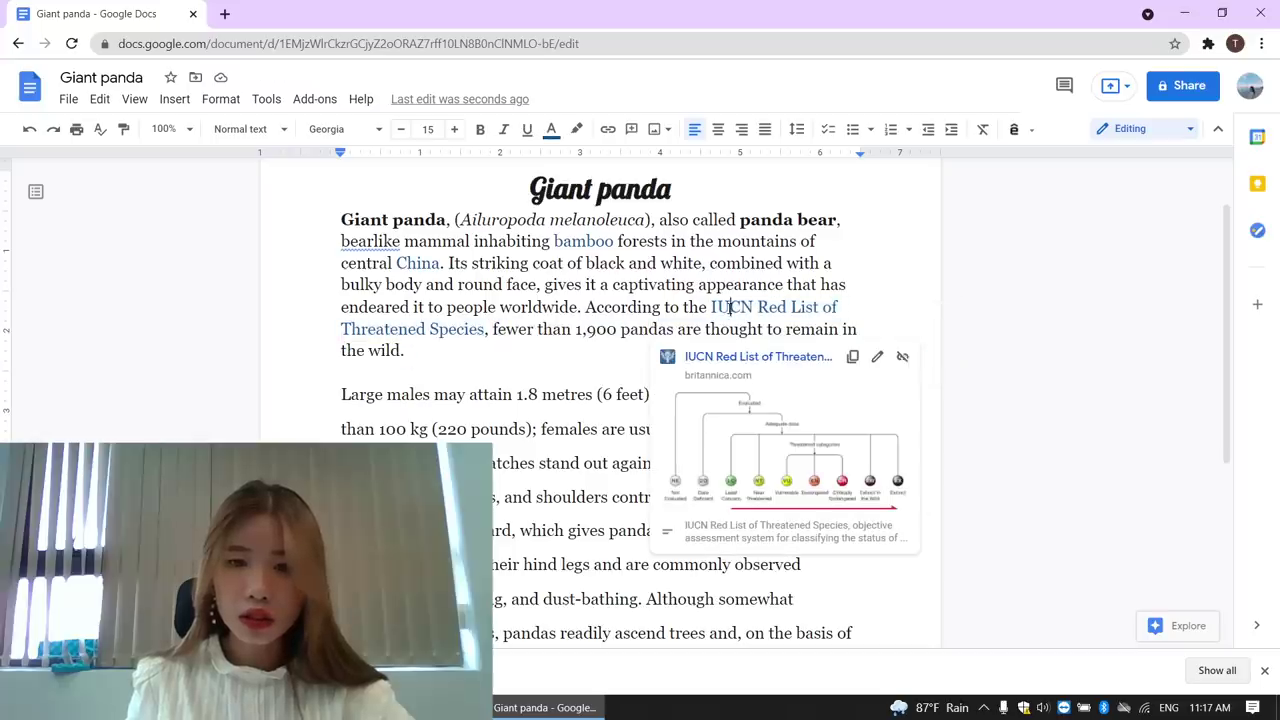
click(668, 358)
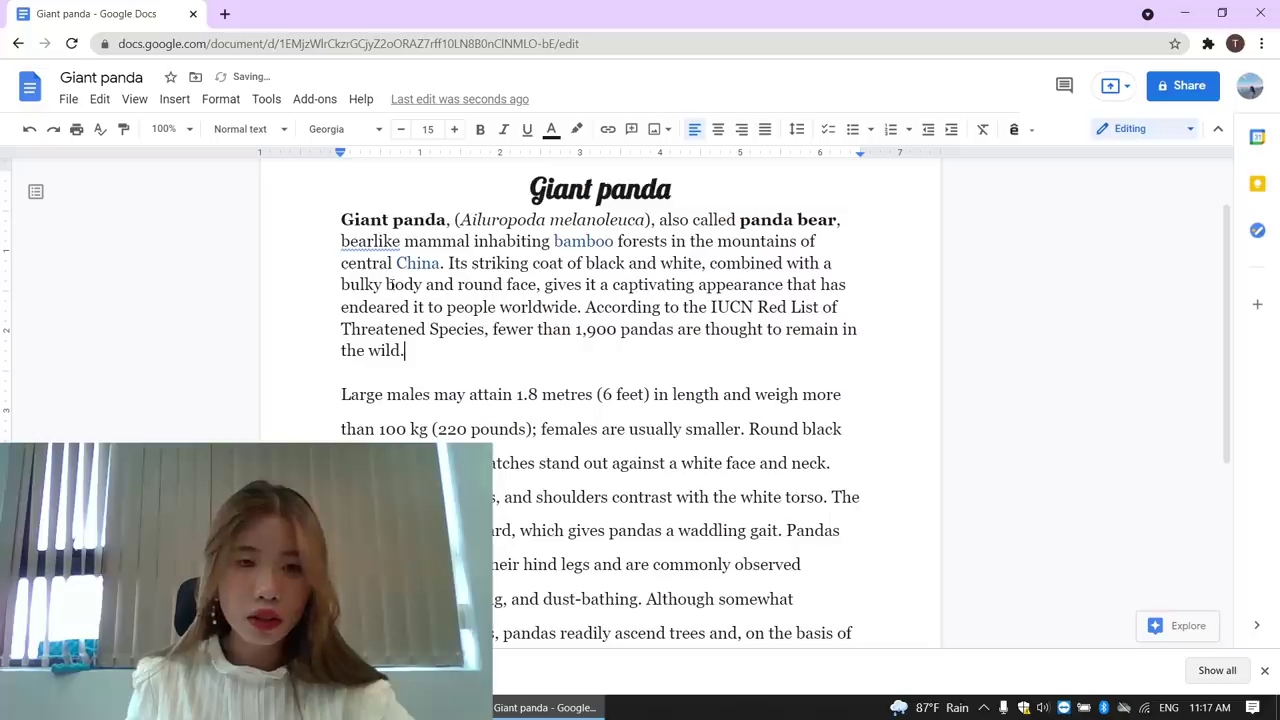
click(367, 241)
click(474, 320)
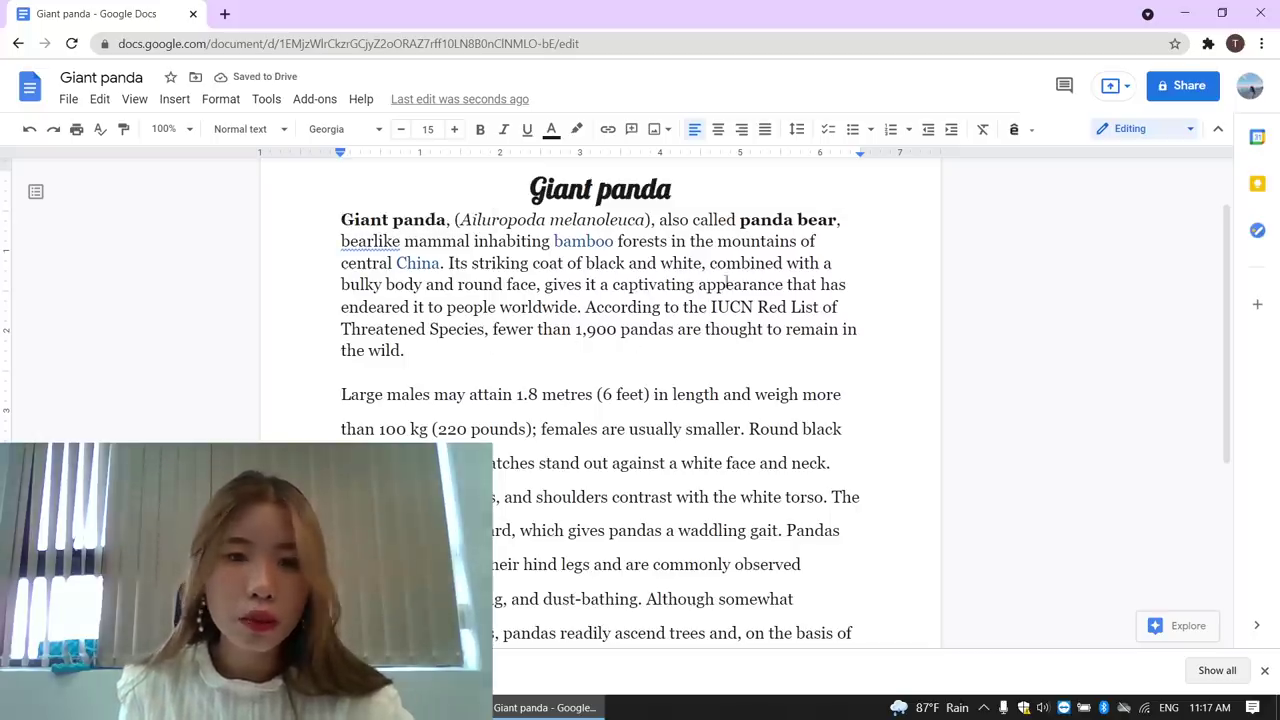
click(563, 241)
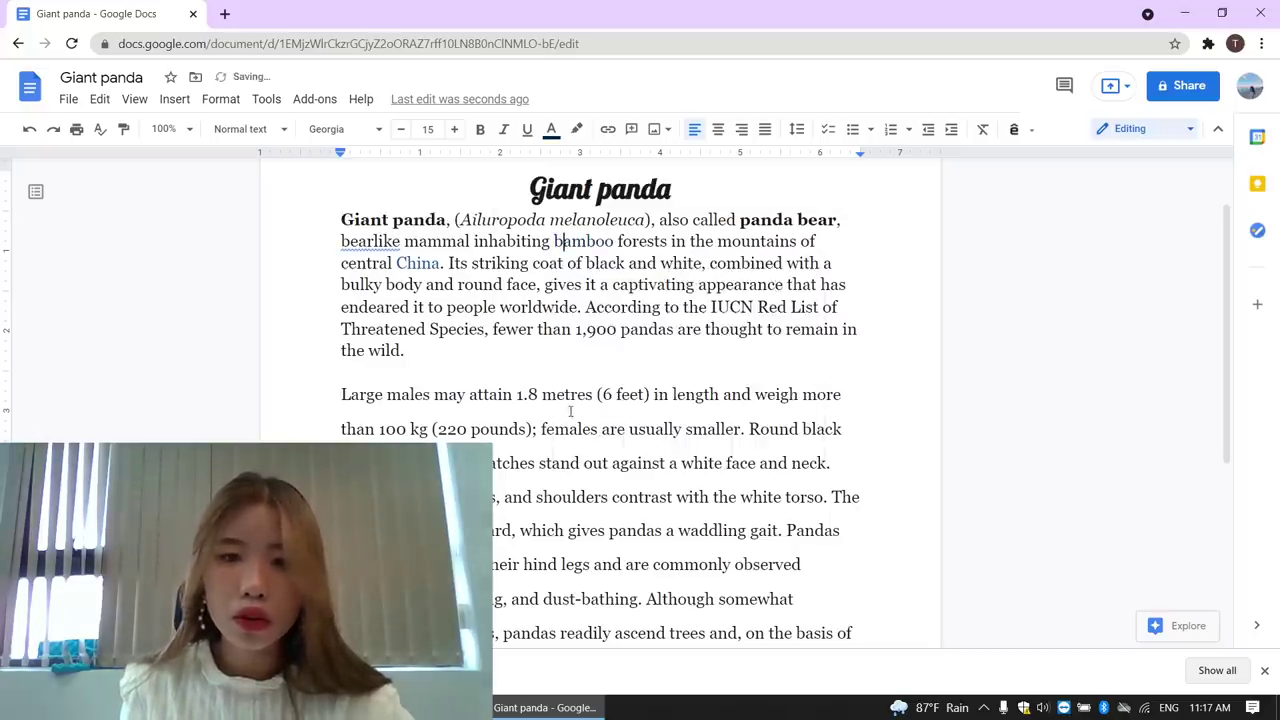
scroll(567, 402, down, 3)
Step: Correct 'anatomic' to 'anatomical' and remove the link from 'dexterity'
click(428, 370)
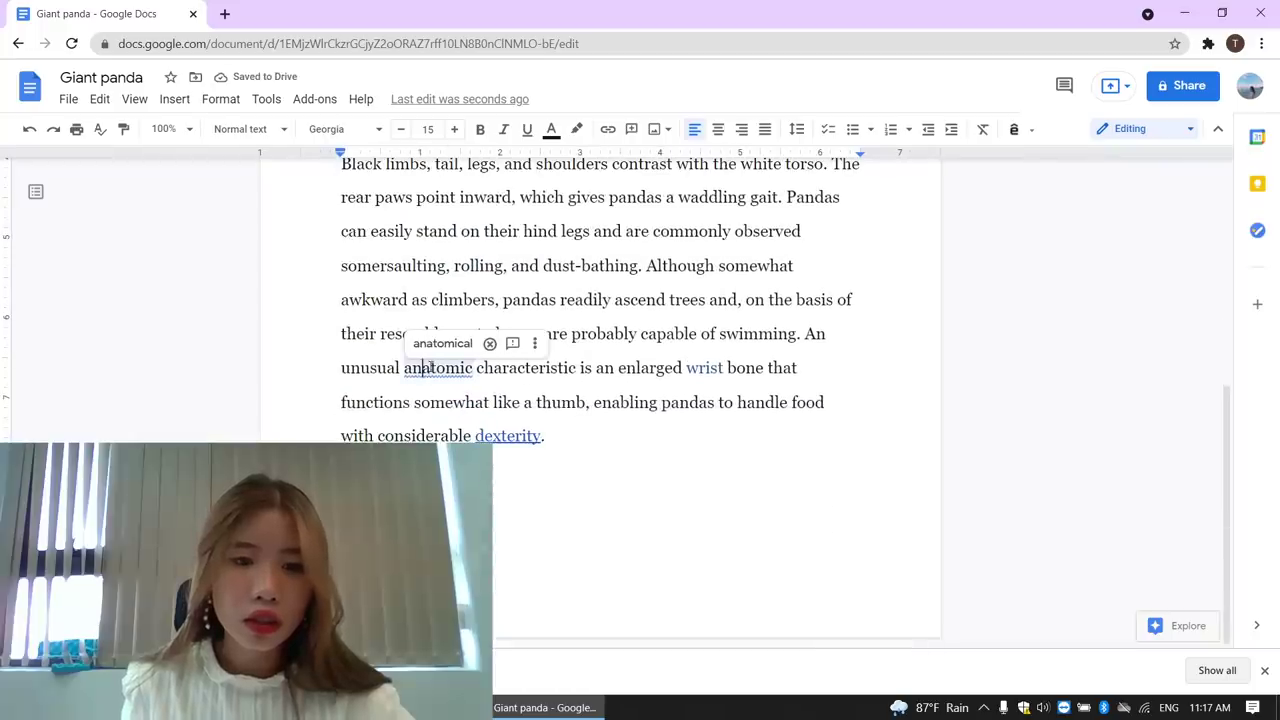
click(464, 343)
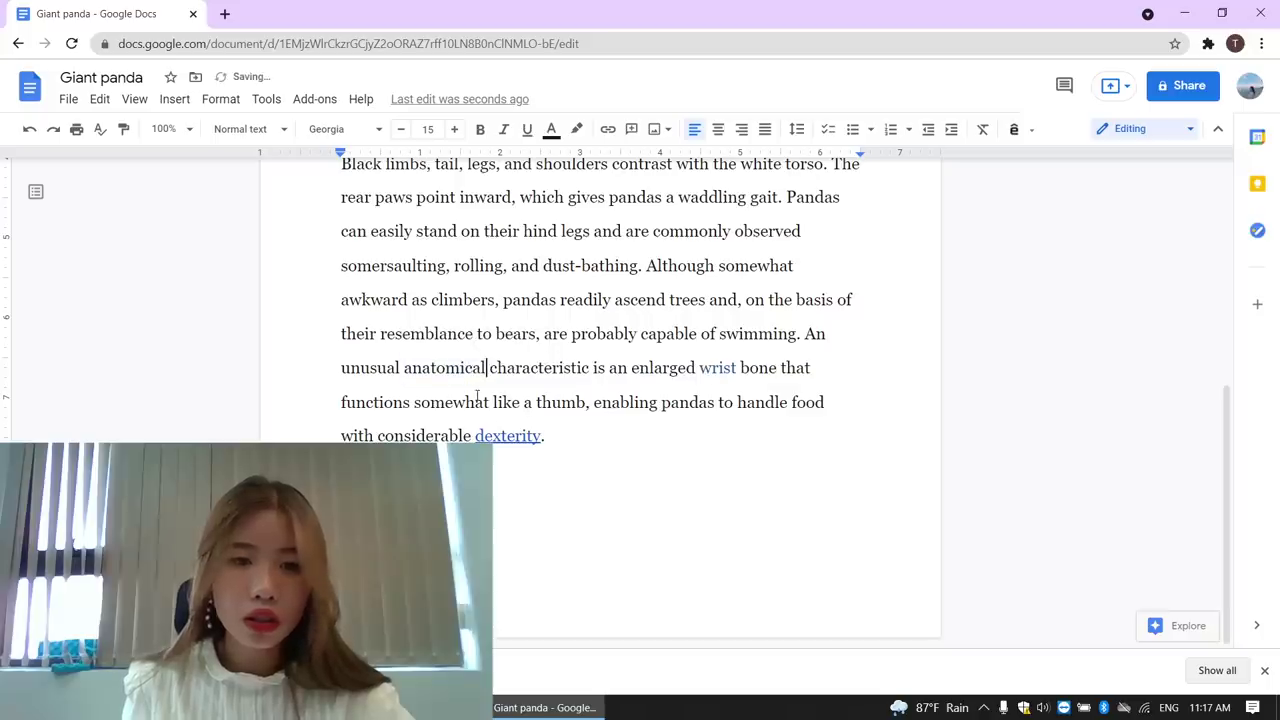
click(522, 440)
click(727, 459)
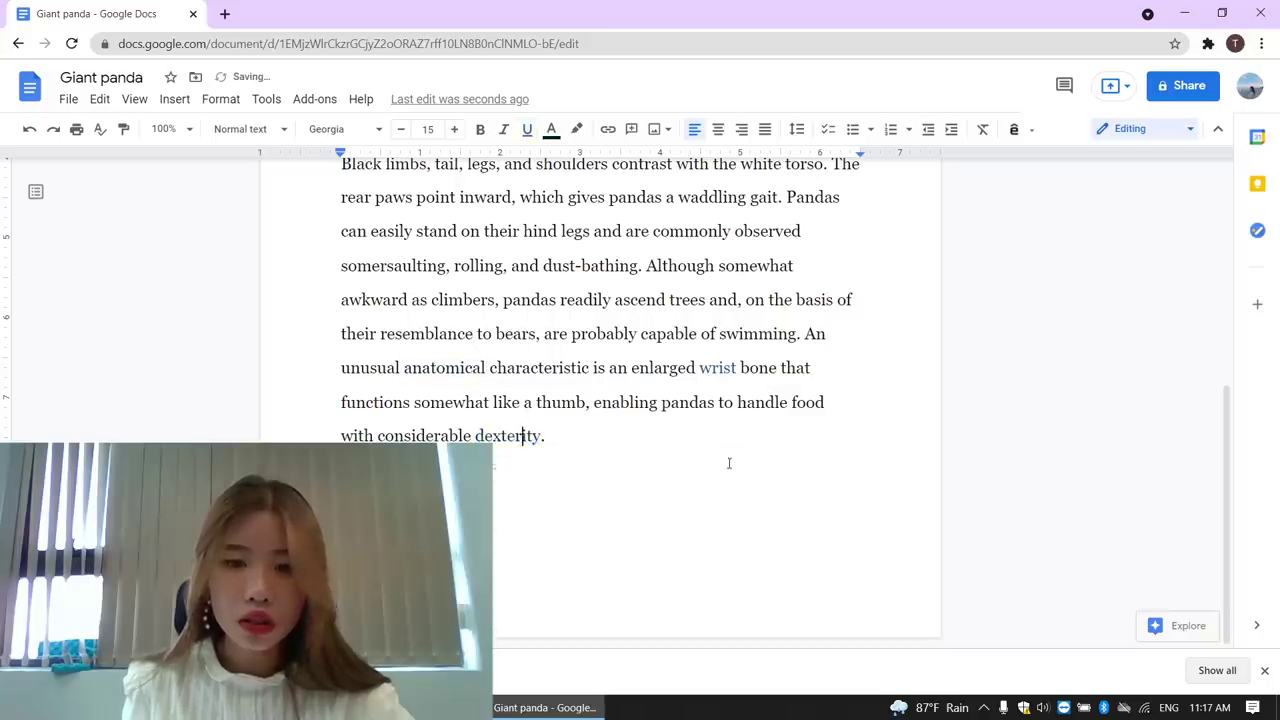
scroll(740, 410, up, 3)
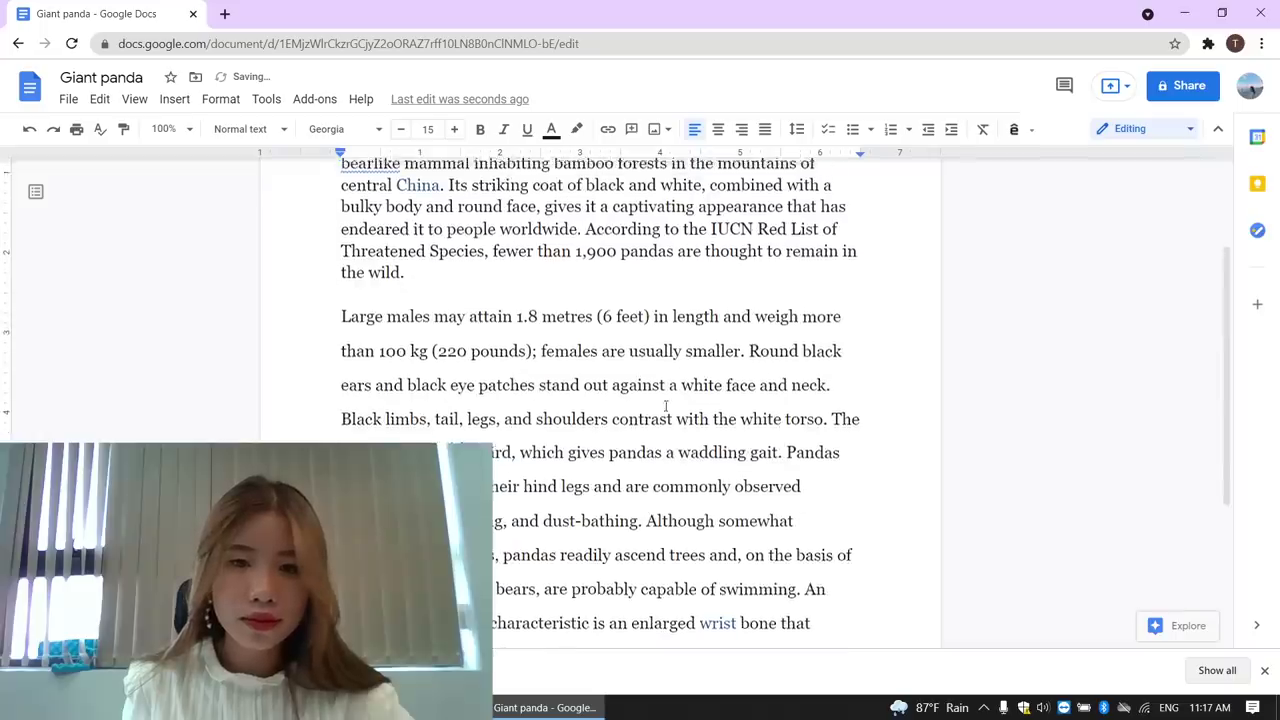
scroll(663, 399, up, 1)
scroll(663, 399, up, 1)
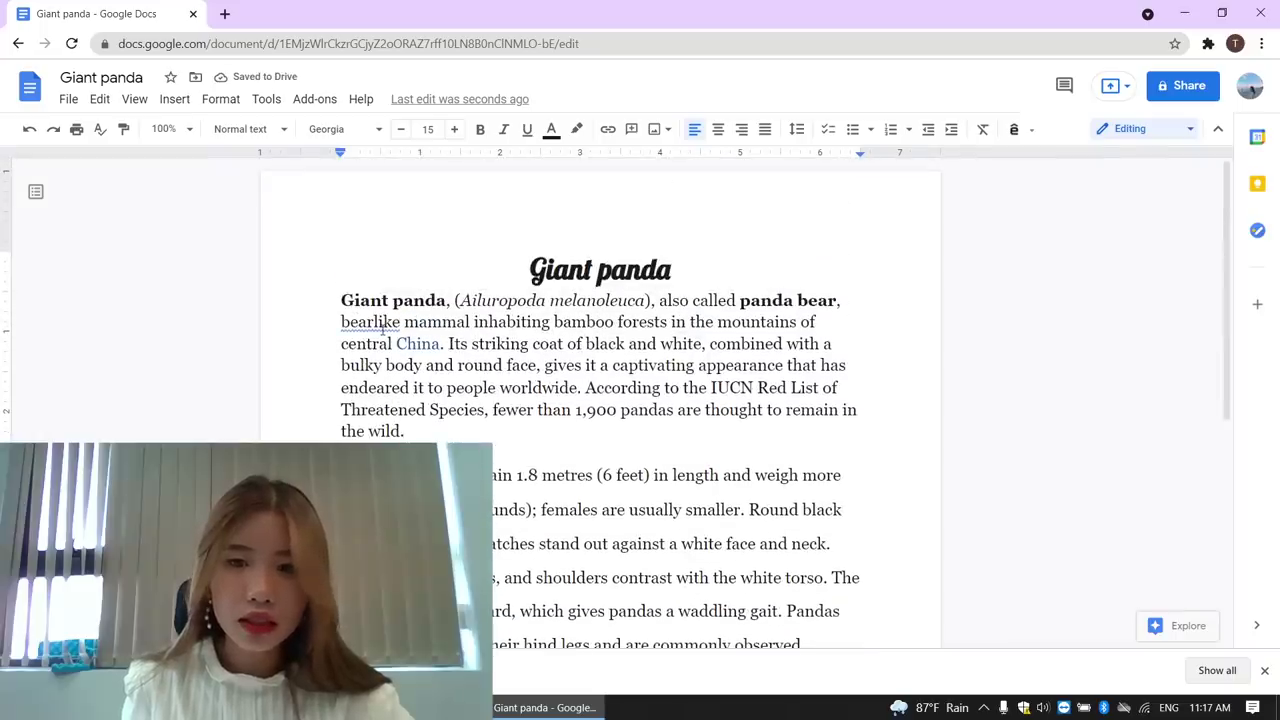
Step: Change 'bearlike' to 'bear-like' and remove the hyperlink from 'China'
click(384, 324)
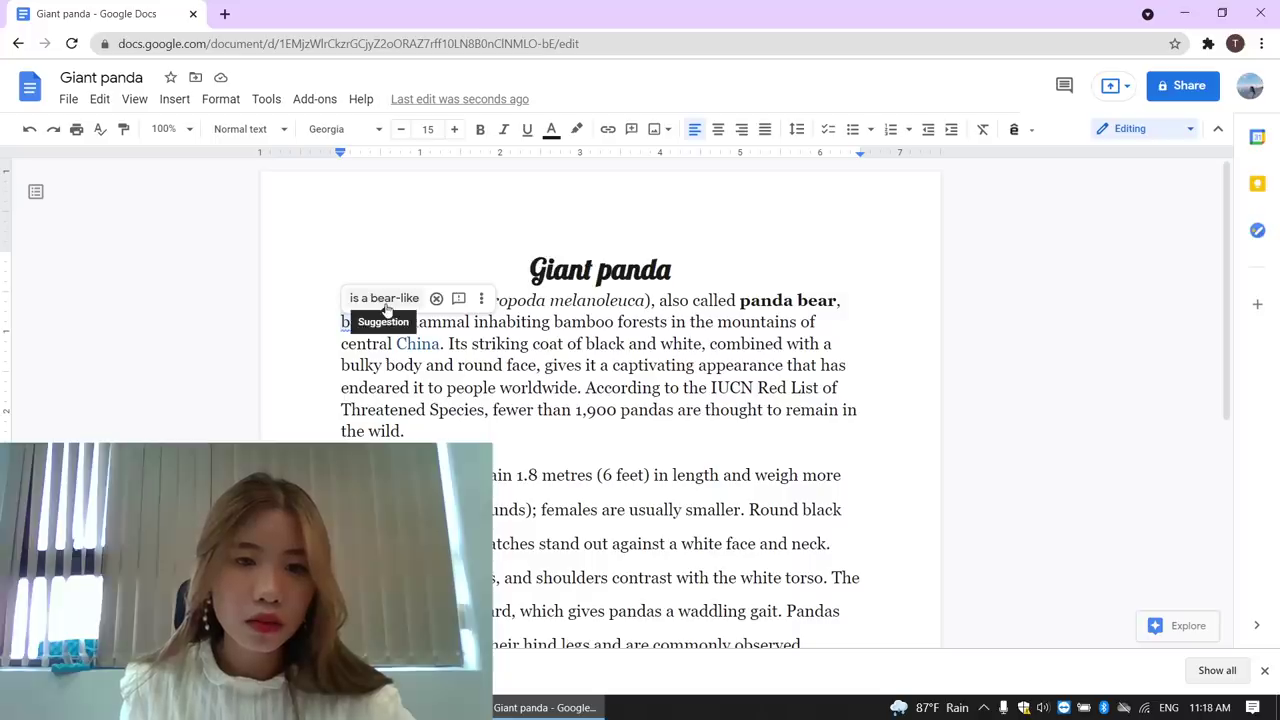
click(386, 305)
click(407, 345)
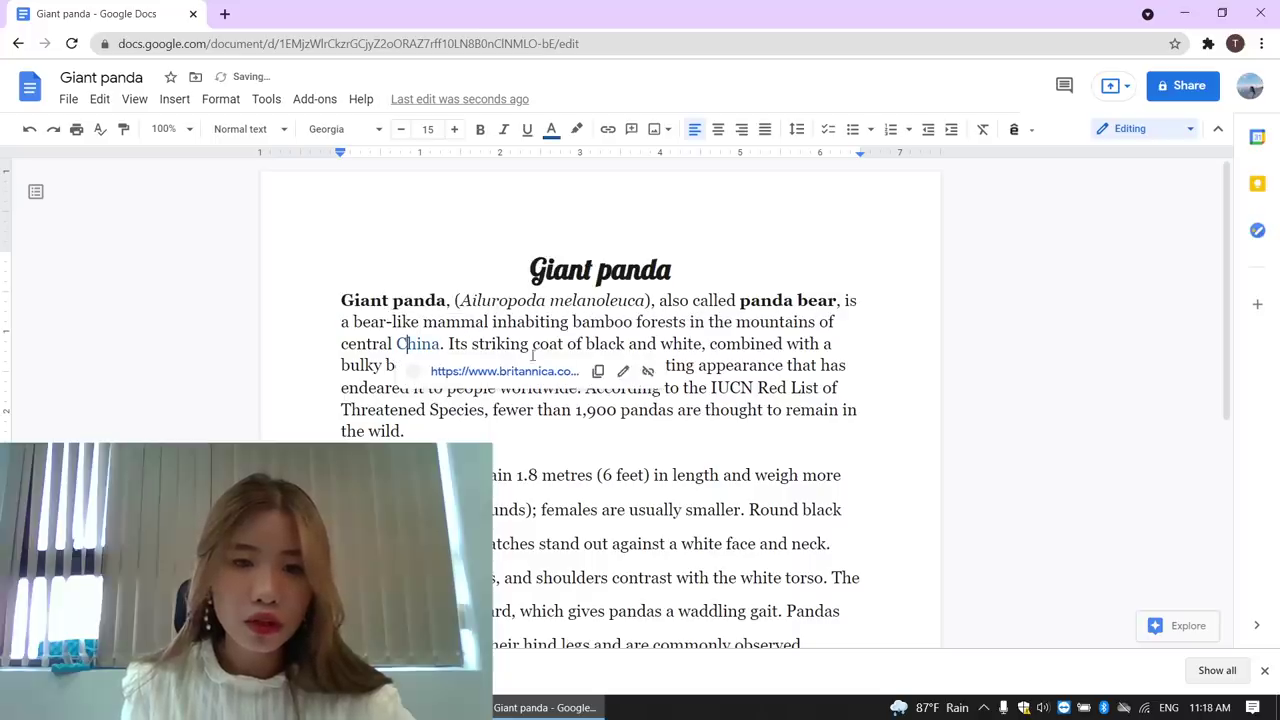
click(648, 369)
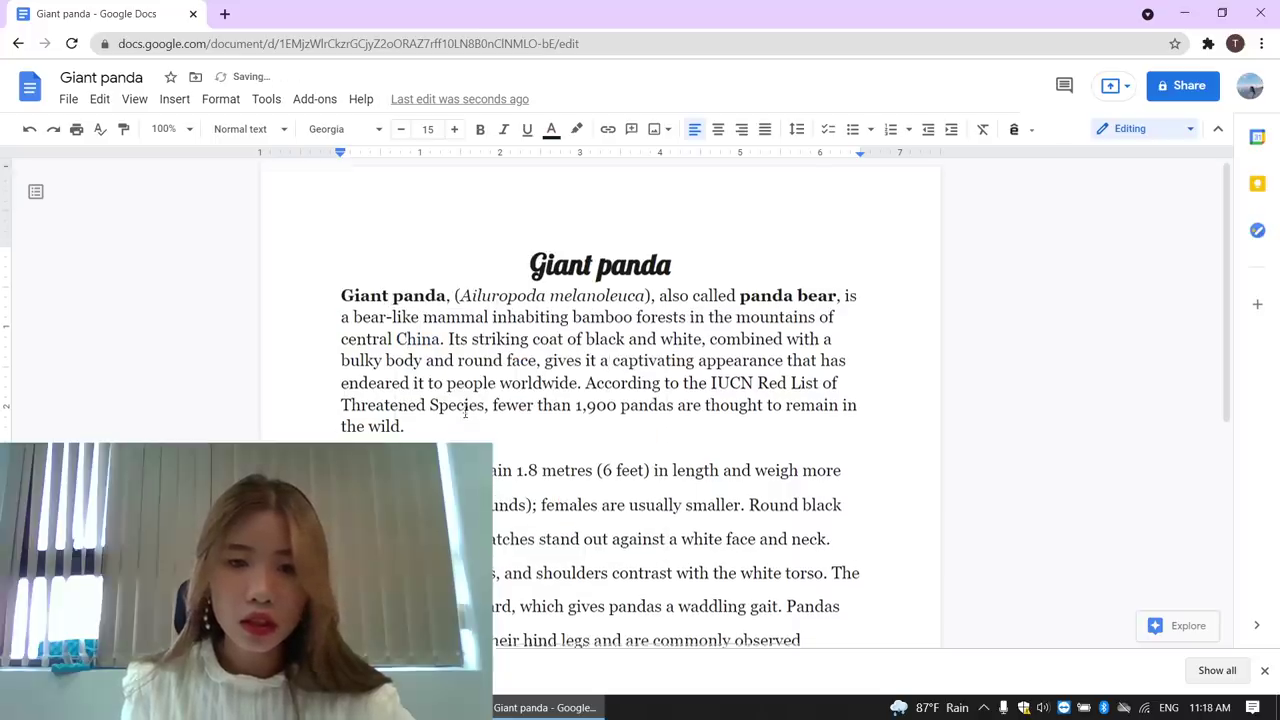
scroll(485, 400, down, 3)
scroll(531, 405, up, 3)
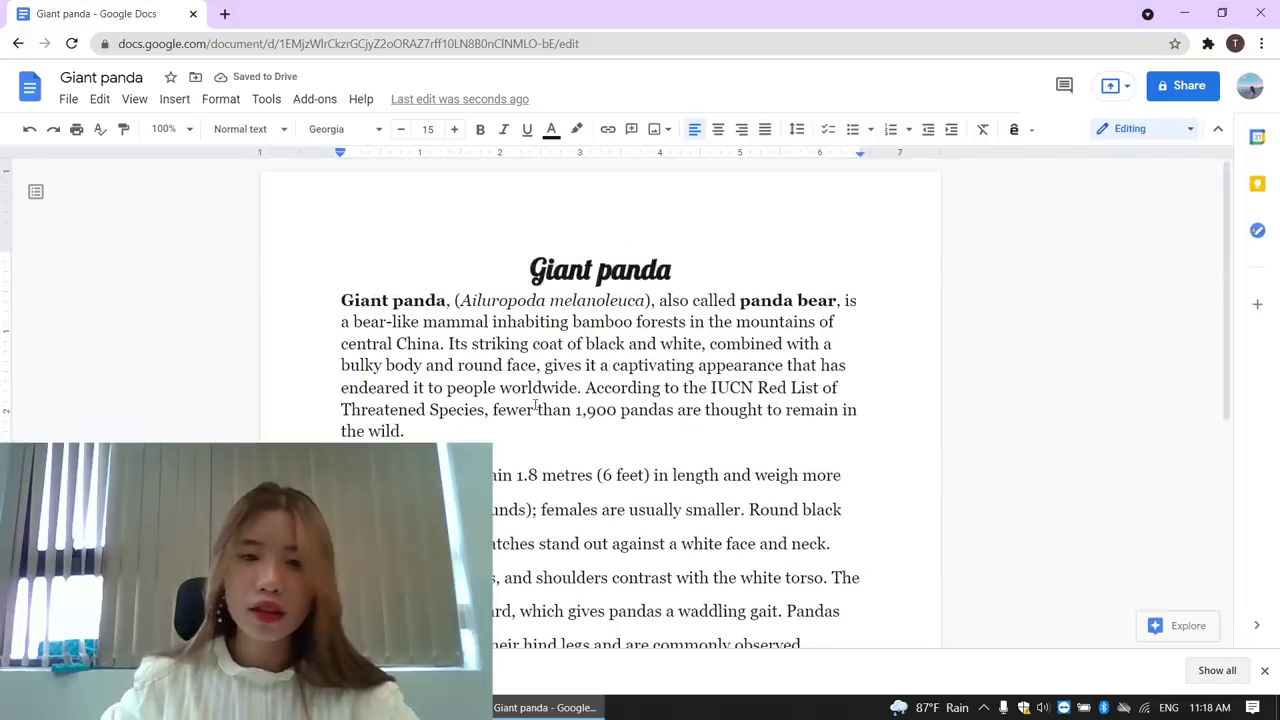
click(727, 266)
Step: Add an empty line under the Giant panda title, then move the caret into the first paragraph
key(Return)
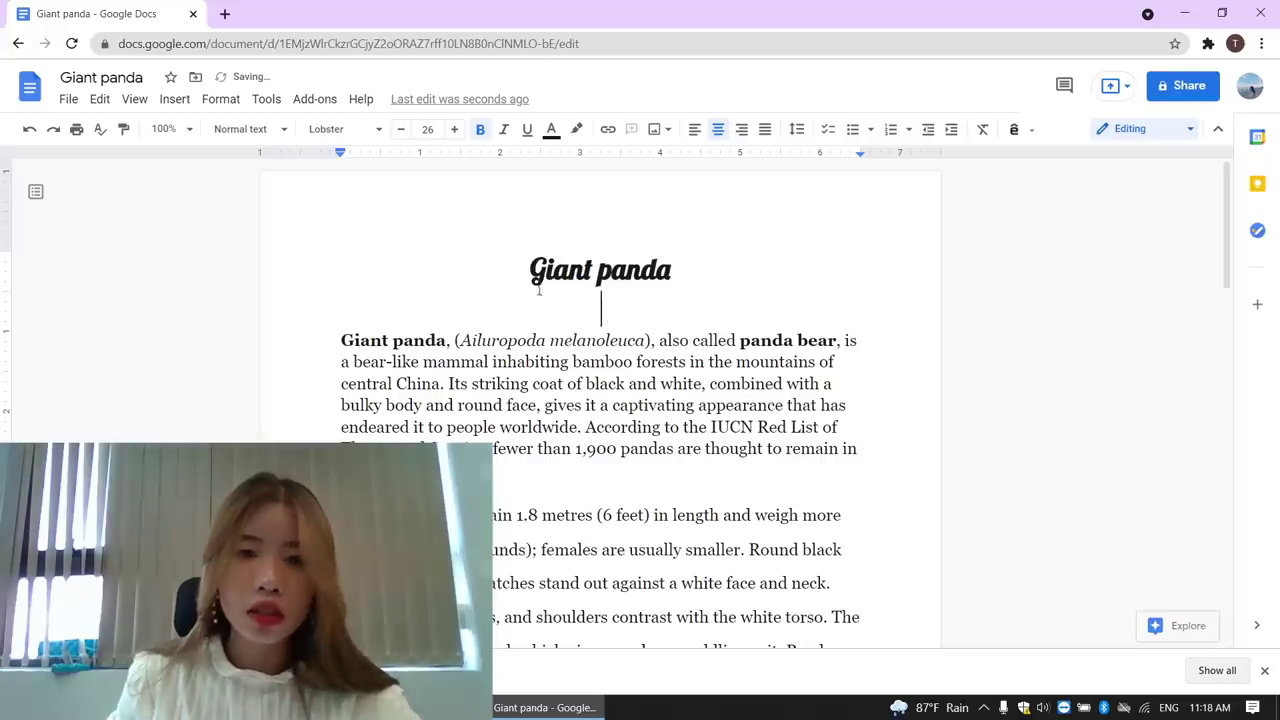
drag(528, 270, 720, 286)
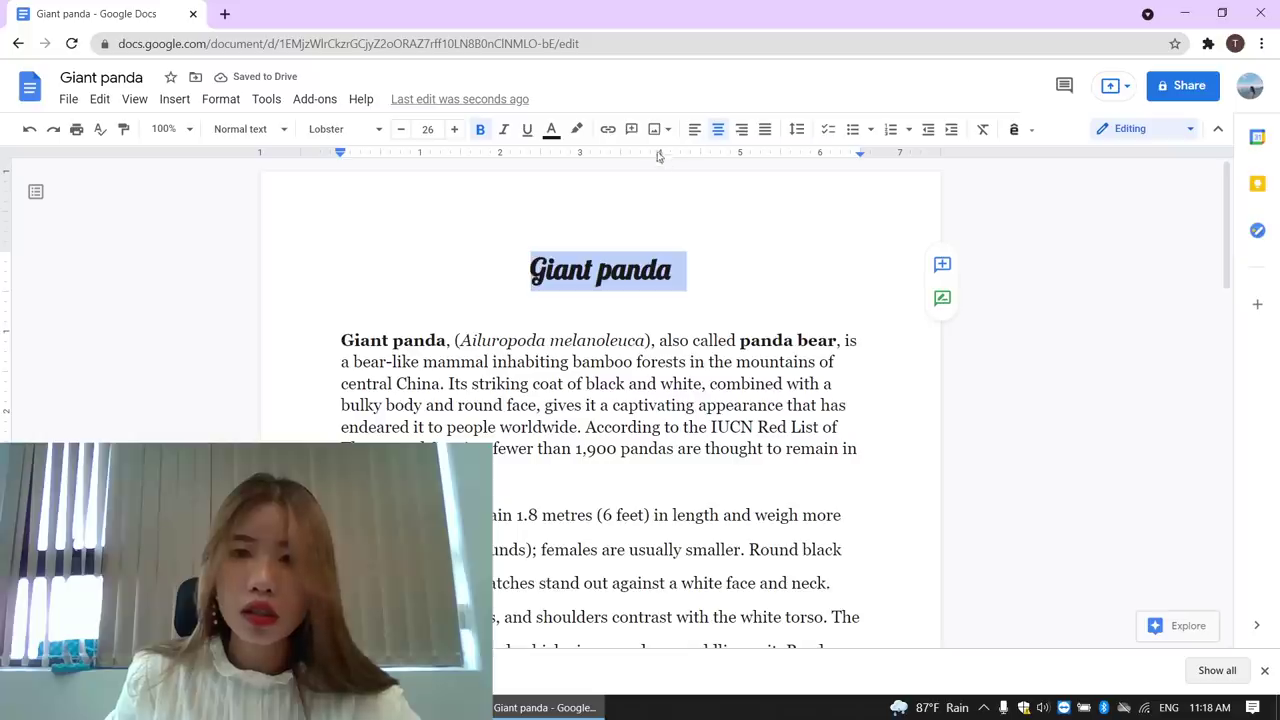
click(174, 100)
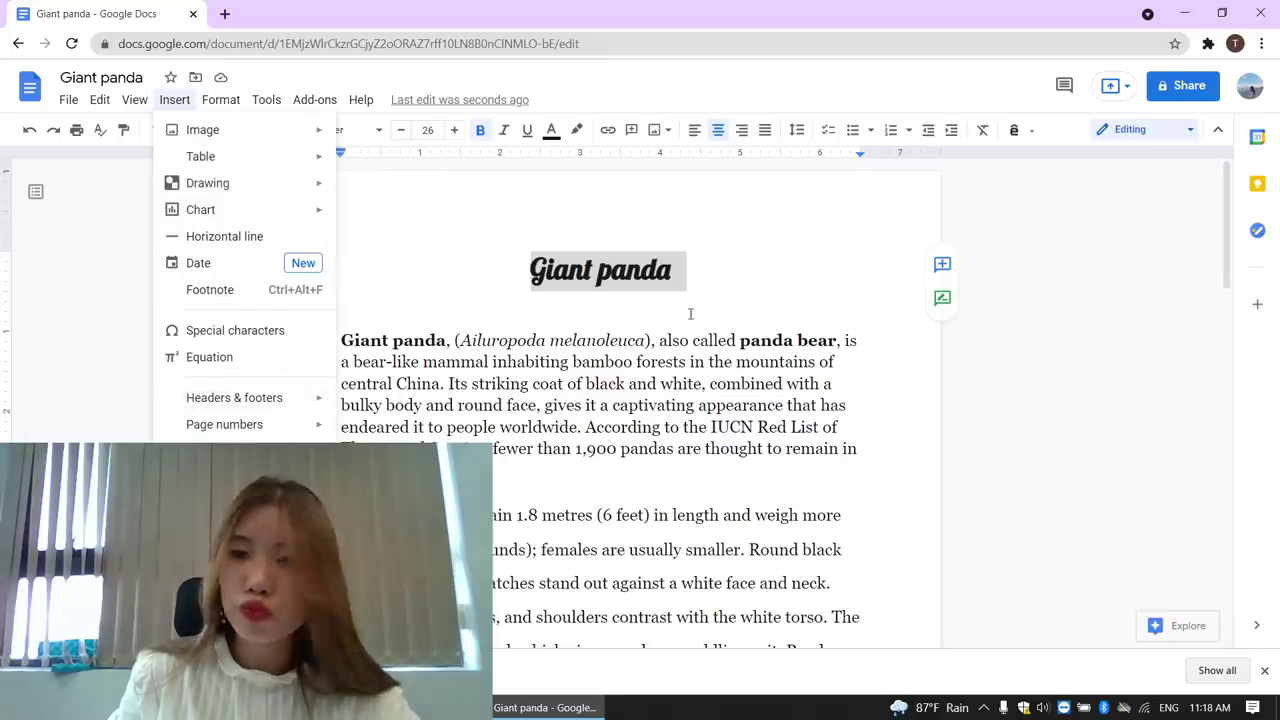
click(783, 254)
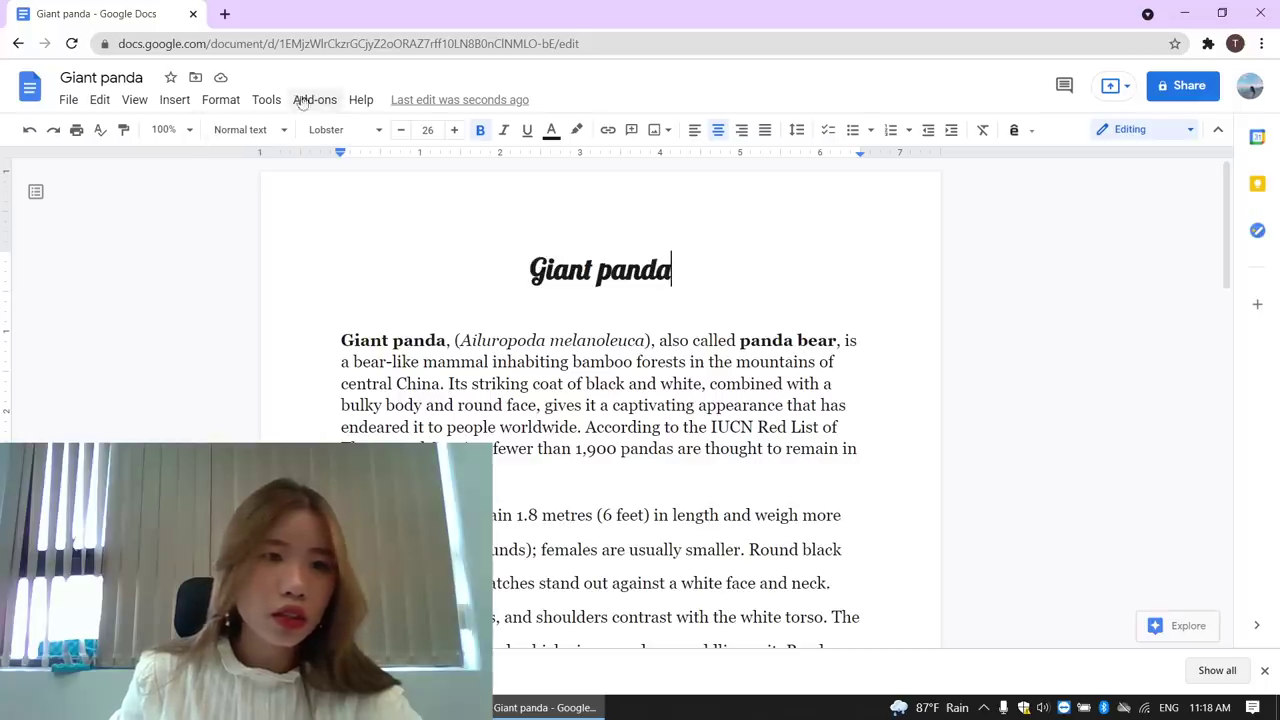
key(Down)
scroll(468, 305, down, 2)
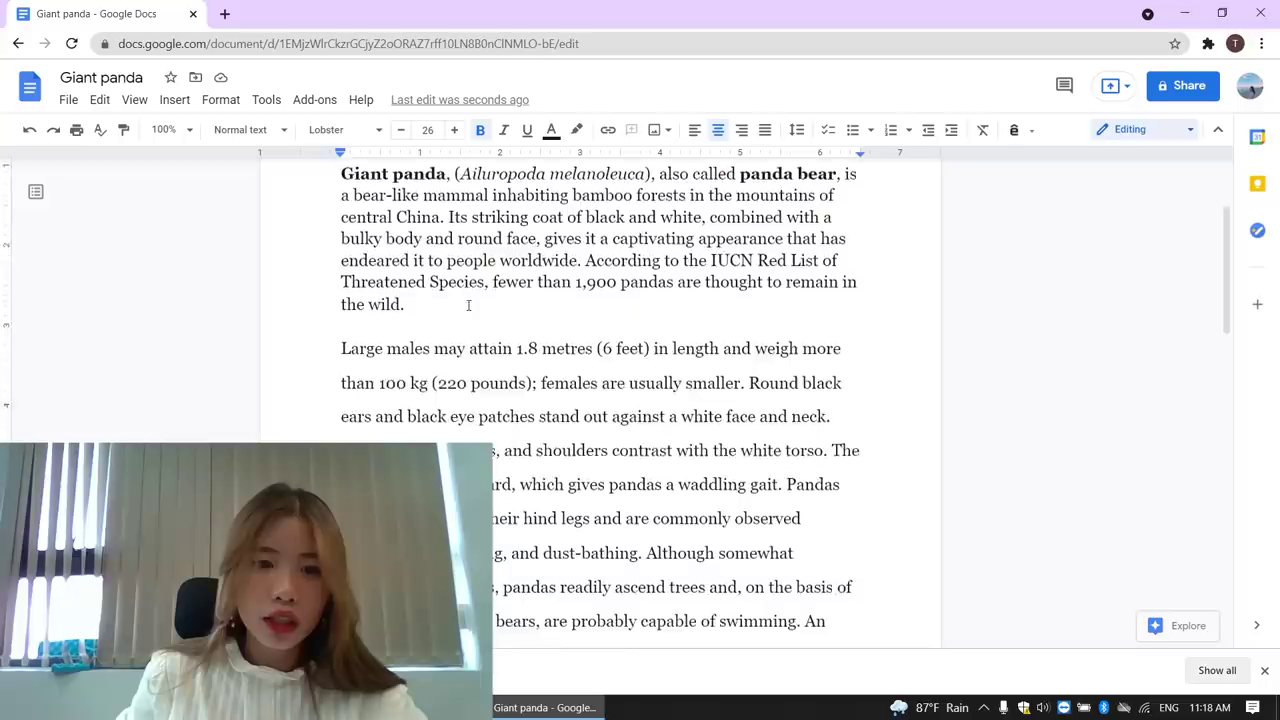
scroll(468, 305, up, 1)
click(465, 343)
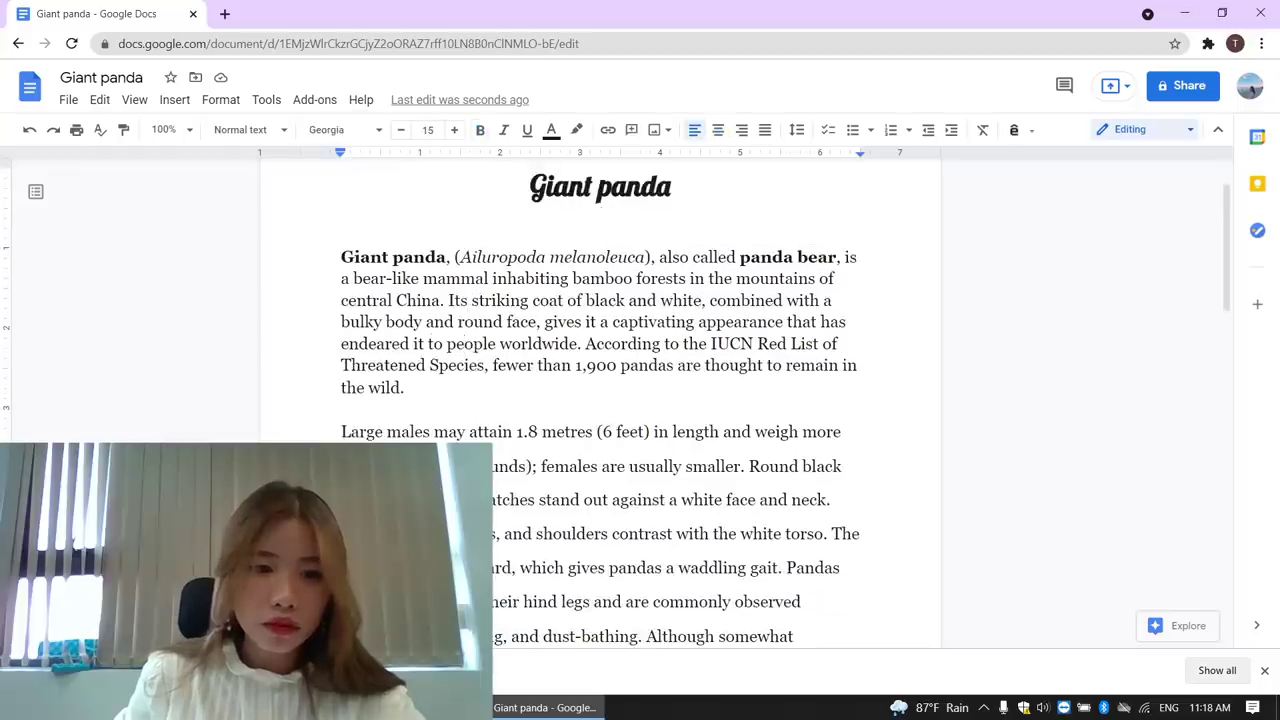
scroll(533, 350, down, 2)
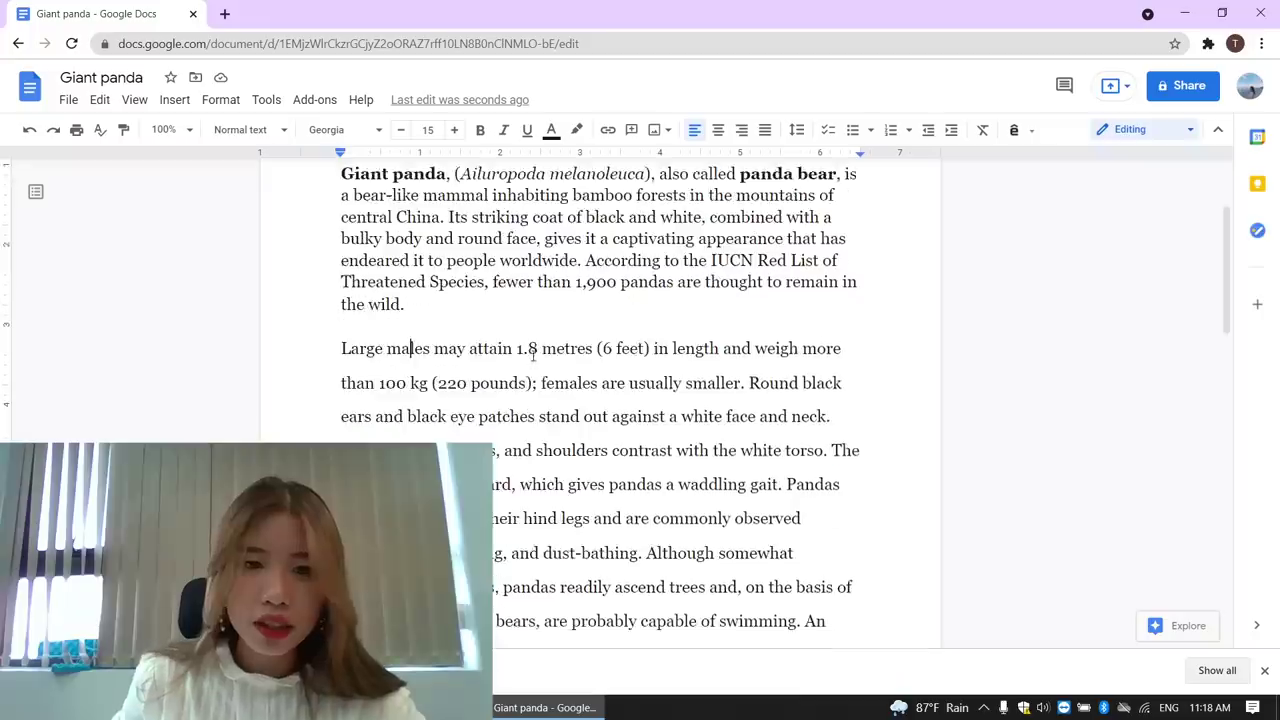
scroll(533, 350, up, 2)
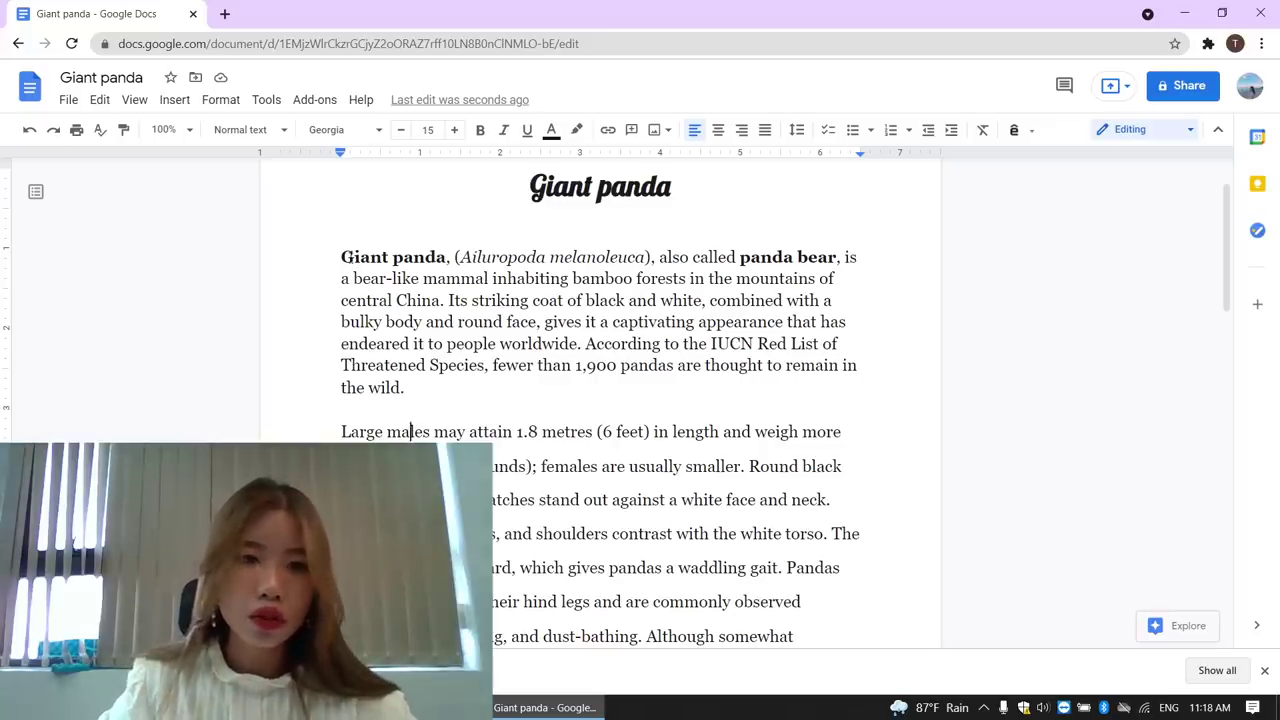
drag(342, 256, 791, 556)
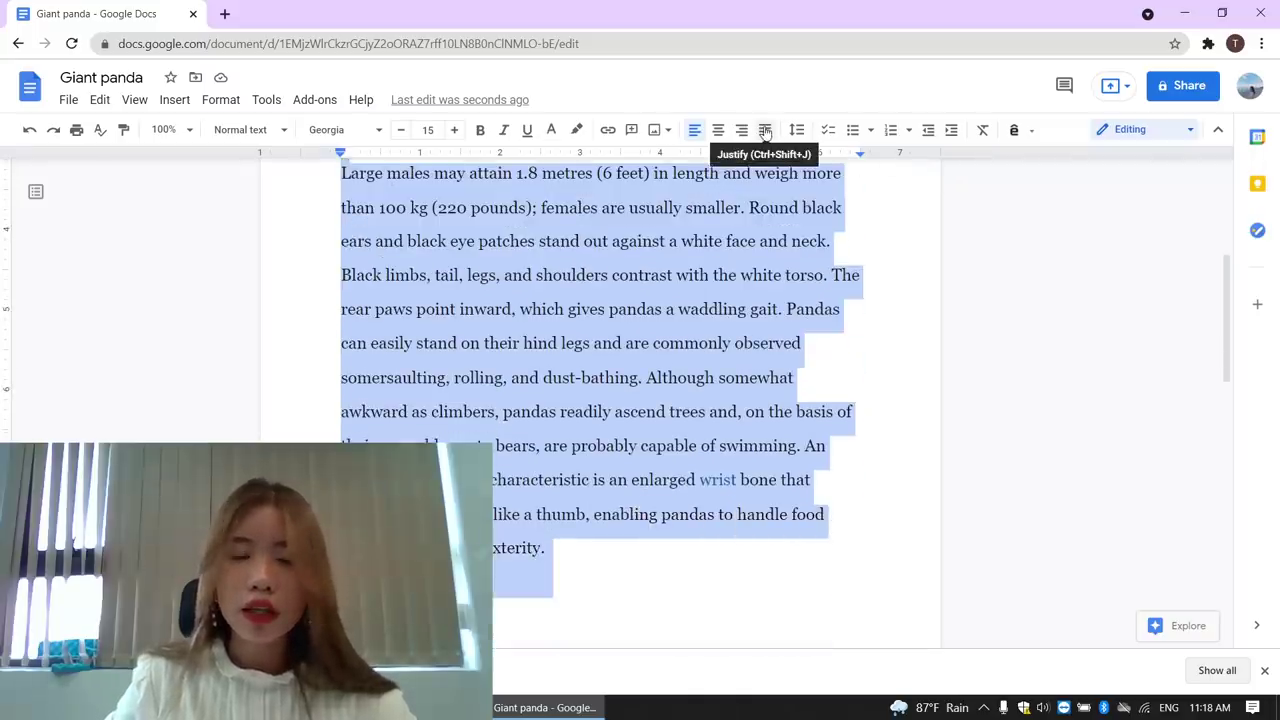
click(765, 130)
scroll(685, 308, up, 3)
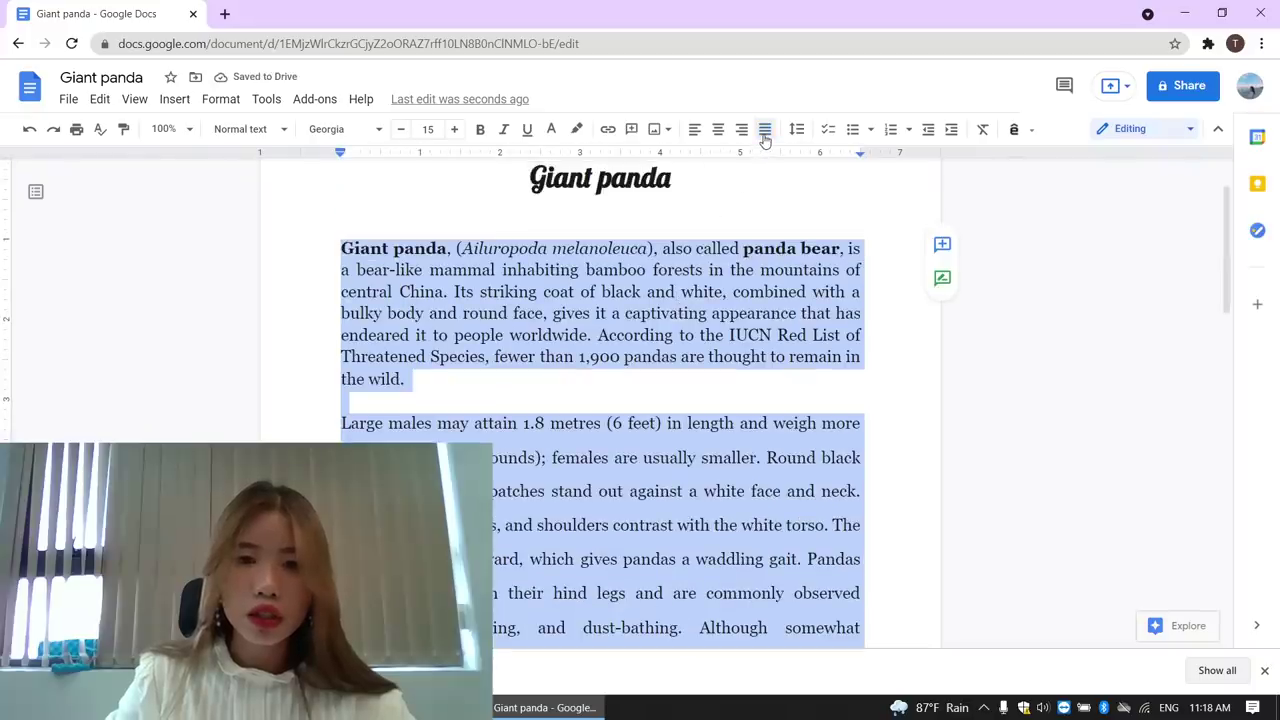
click(695, 130)
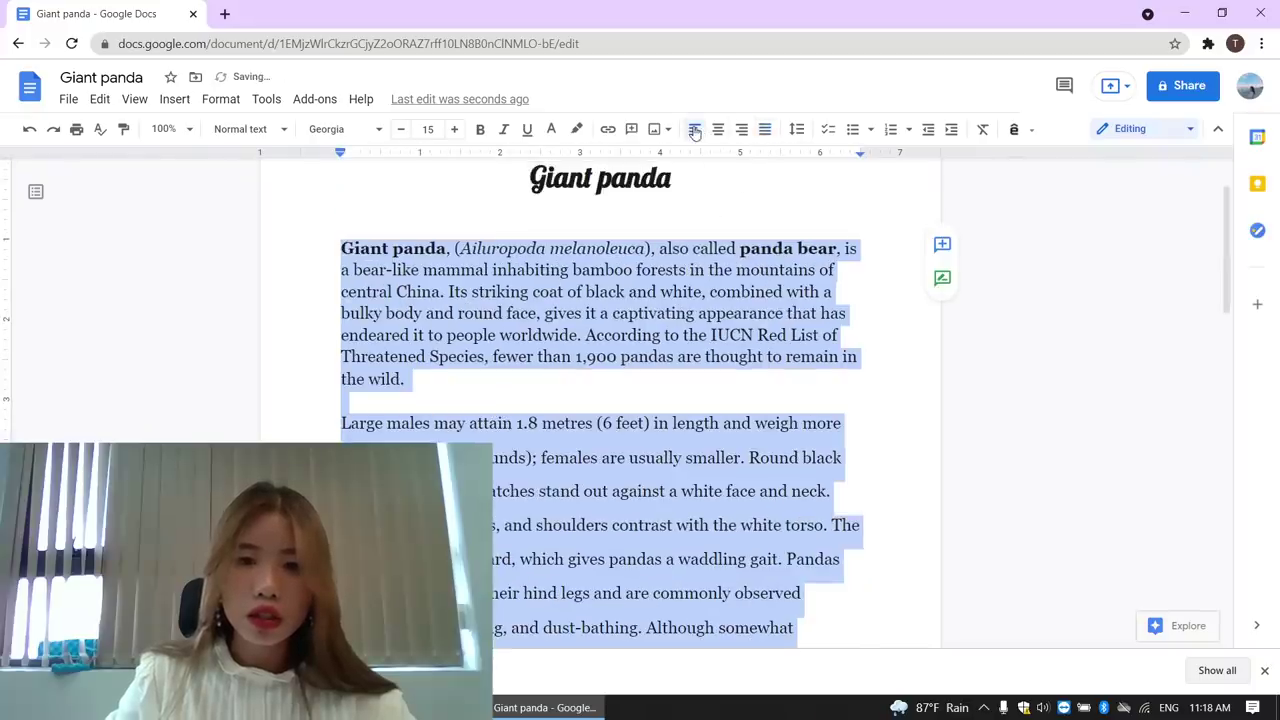
Step: Set the body paragraphs' line spacing to 1.5, after briefly trying 1.15
click(800, 132)
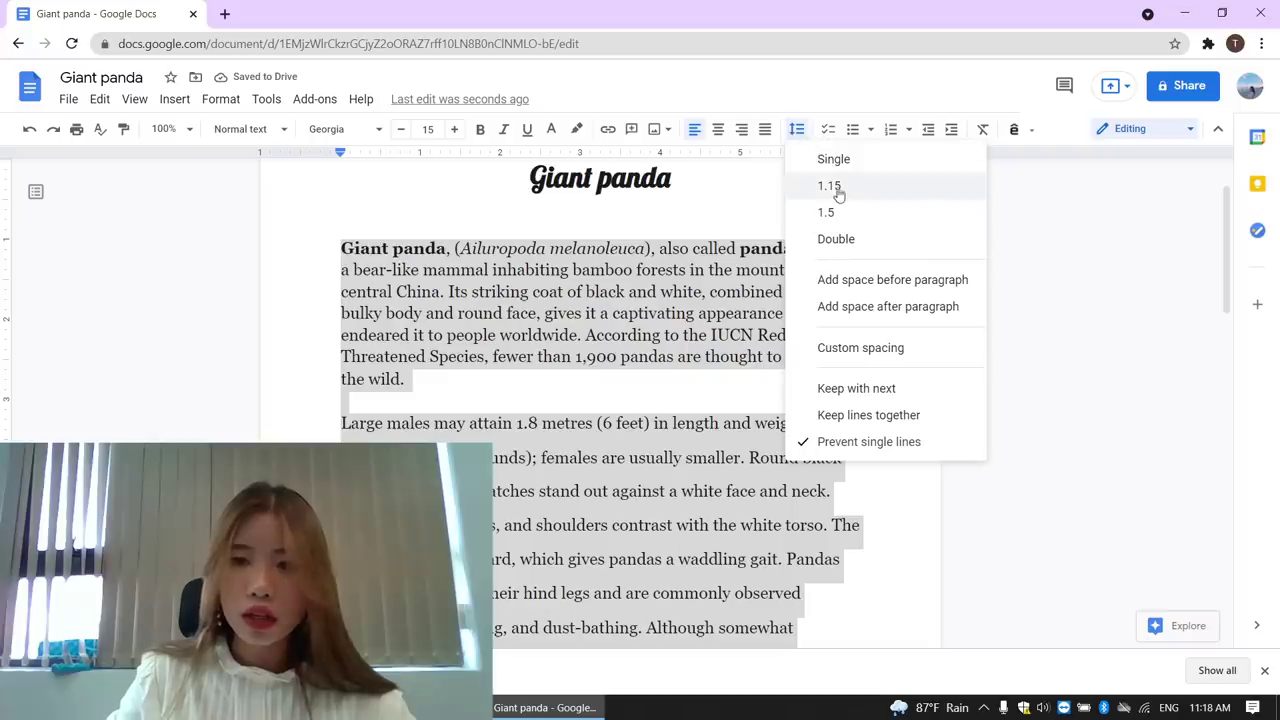
click(830, 187)
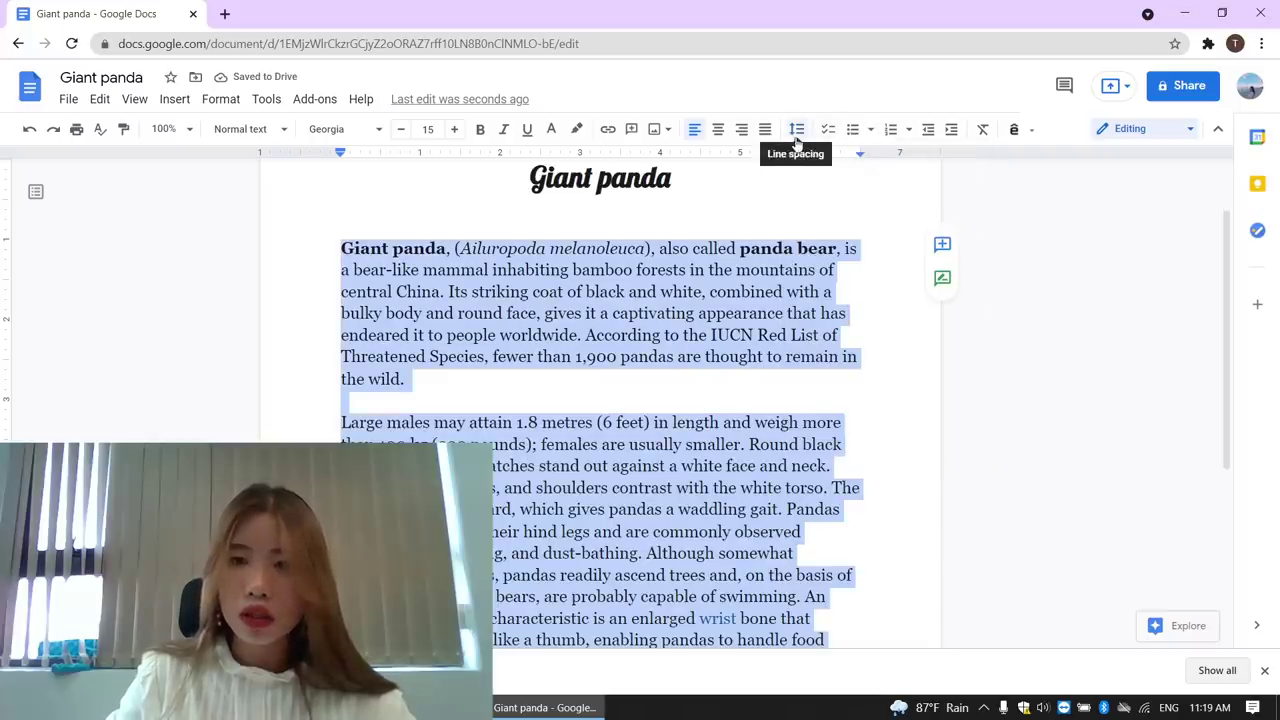
click(797, 138)
click(829, 214)
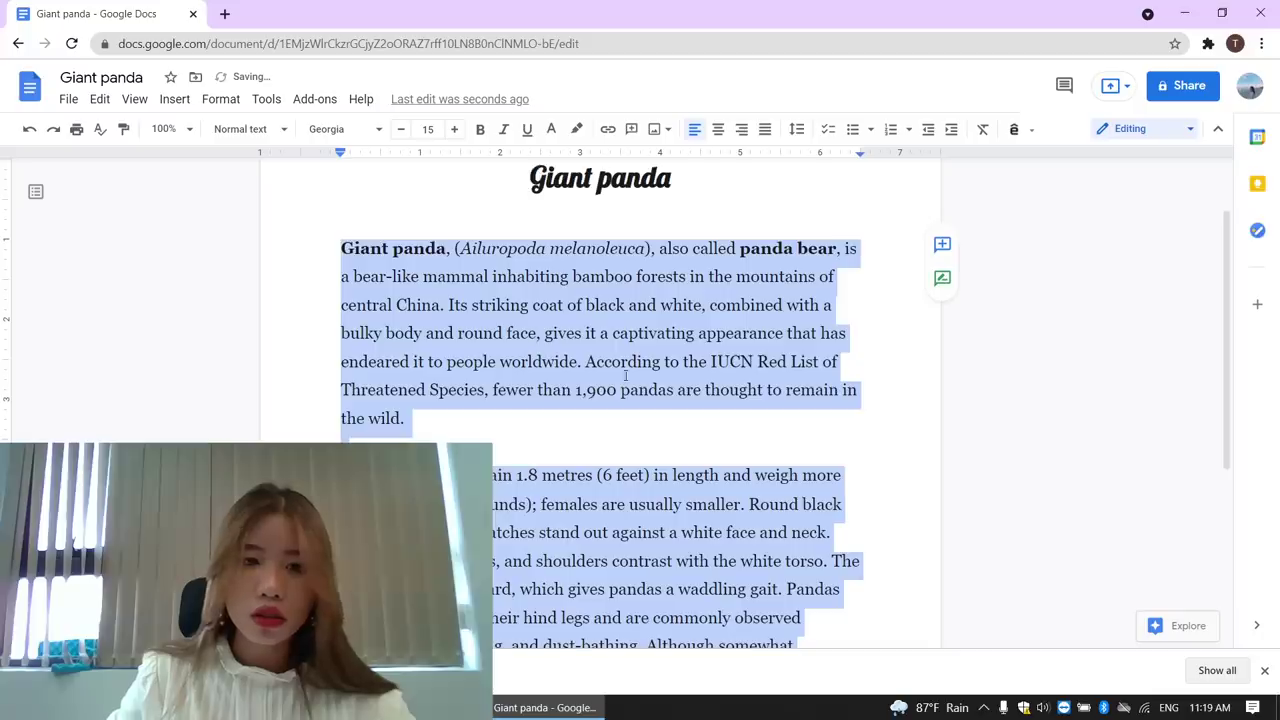
click(511, 428)
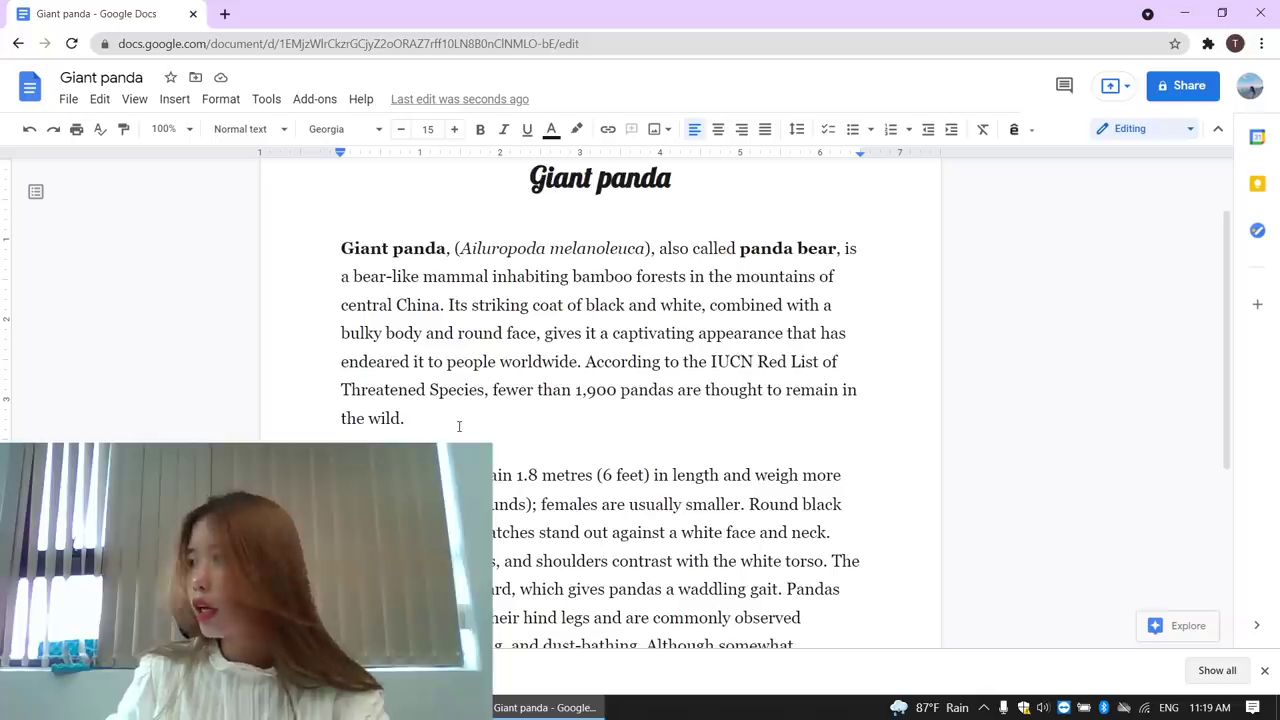
click(176, 101)
mouse_move(203, 130)
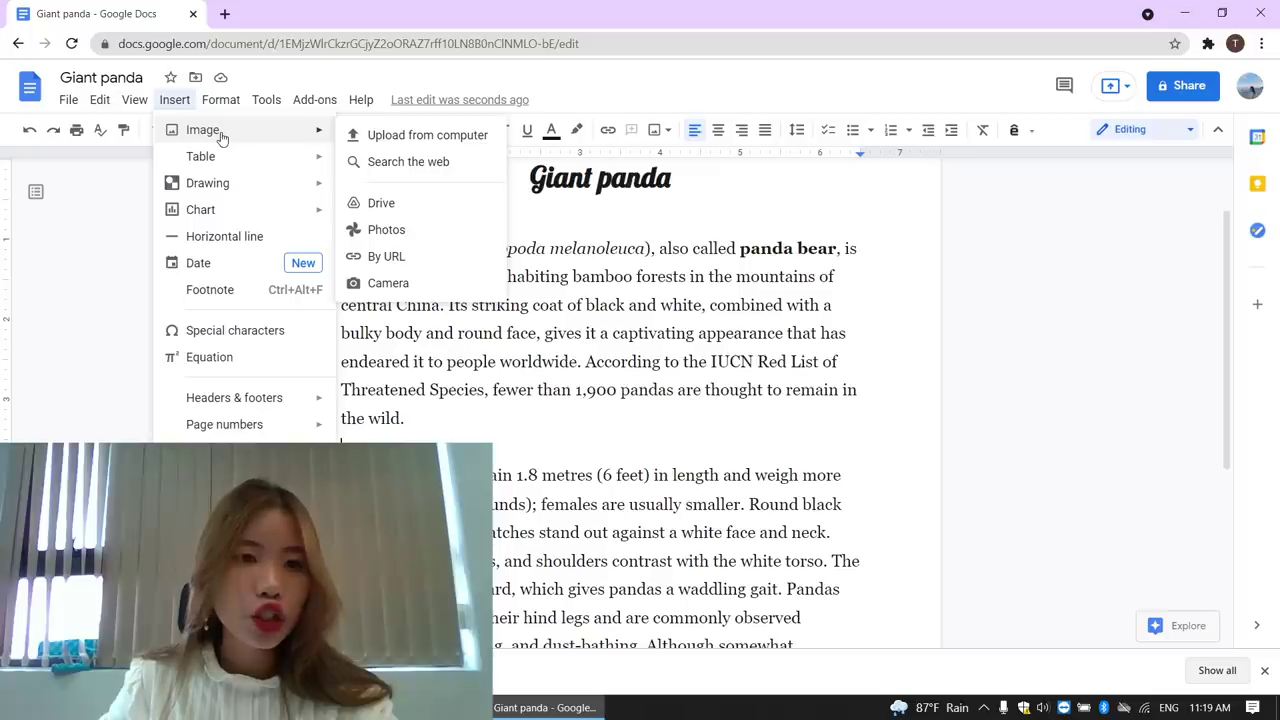
Step: Skip the Google Photos panel and choose Image > Upload from computer instead
click(385, 230)
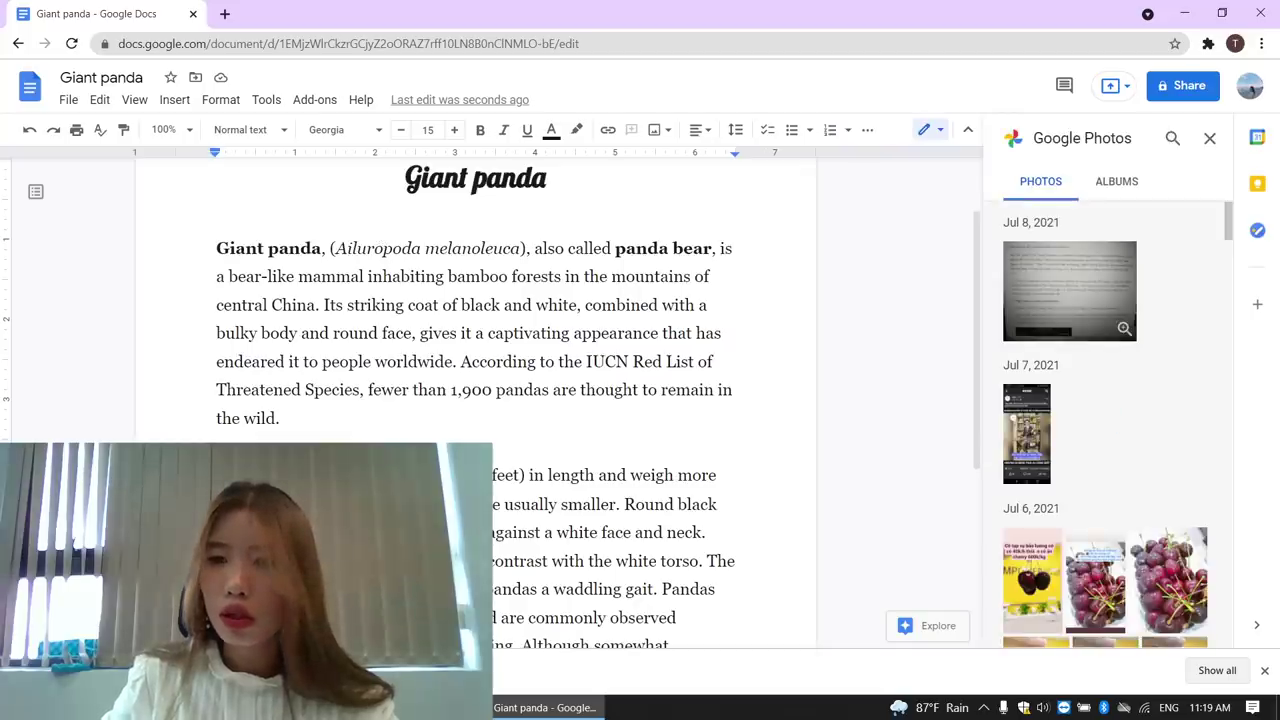
click(1209, 139)
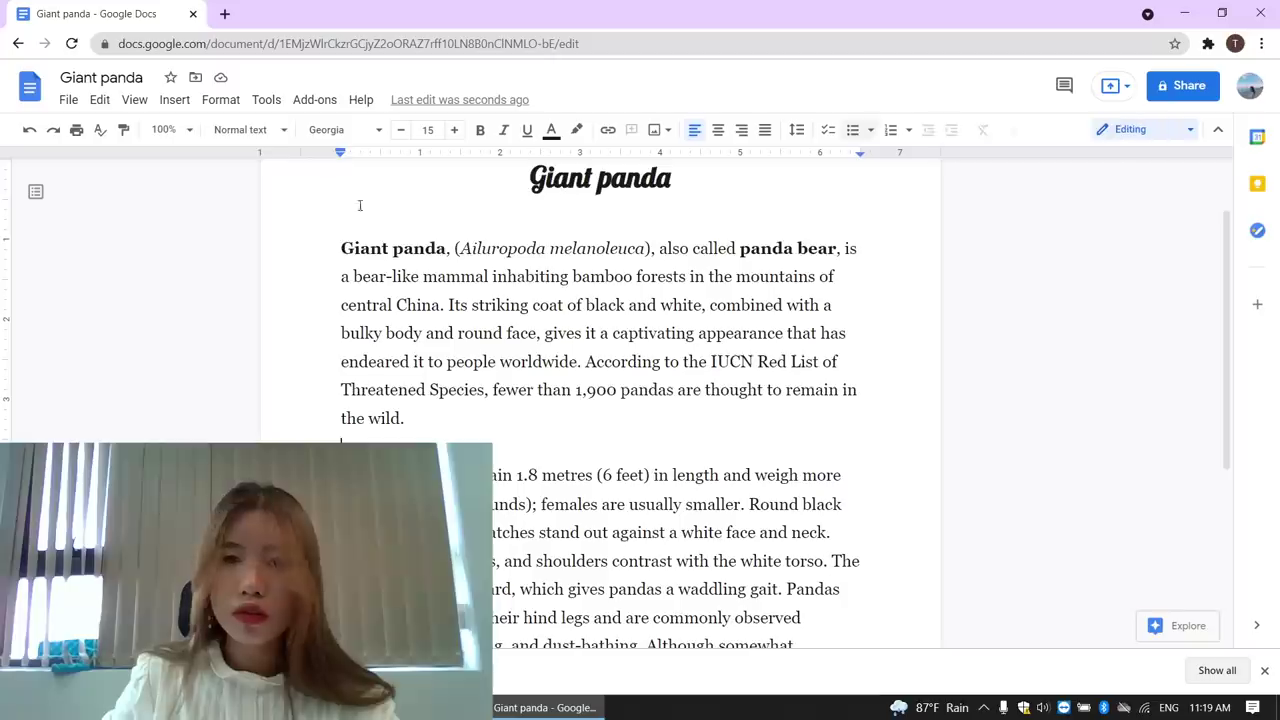
click(174, 102)
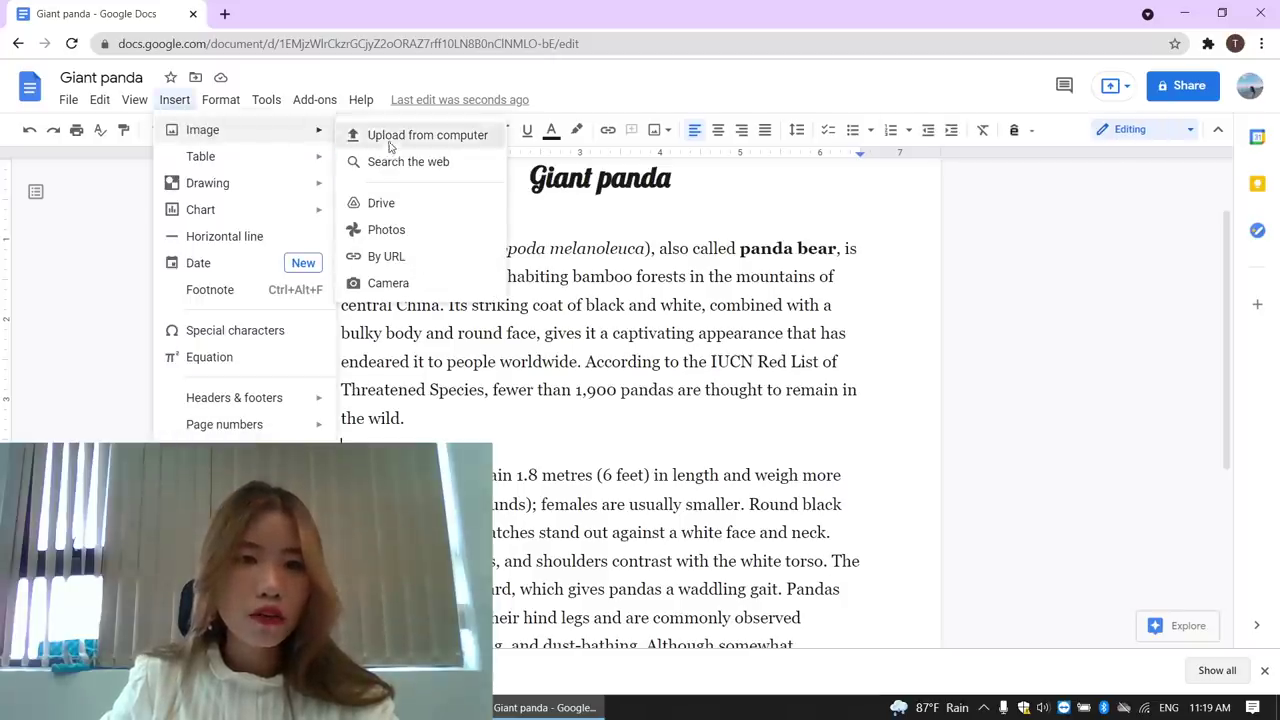
click(390, 140)
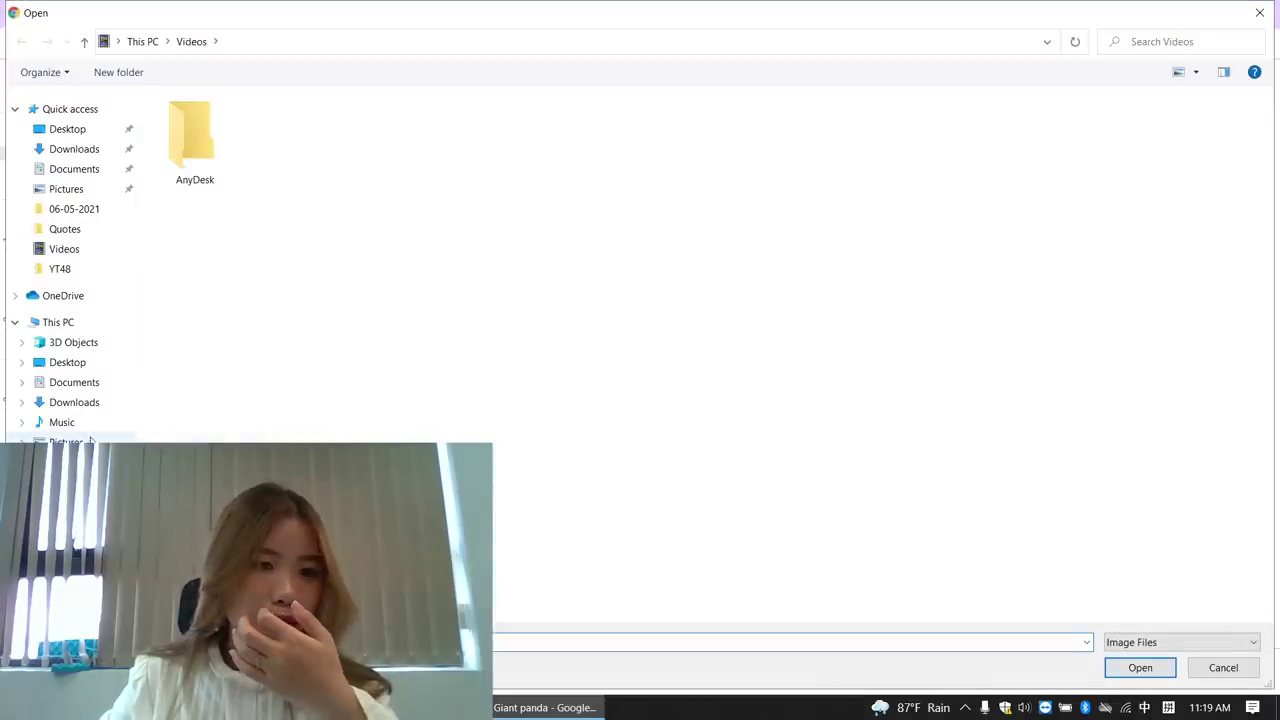
Step: Upload the panda jpg from Pictures, then dismiss the unsupported image type error
click(86, 440)
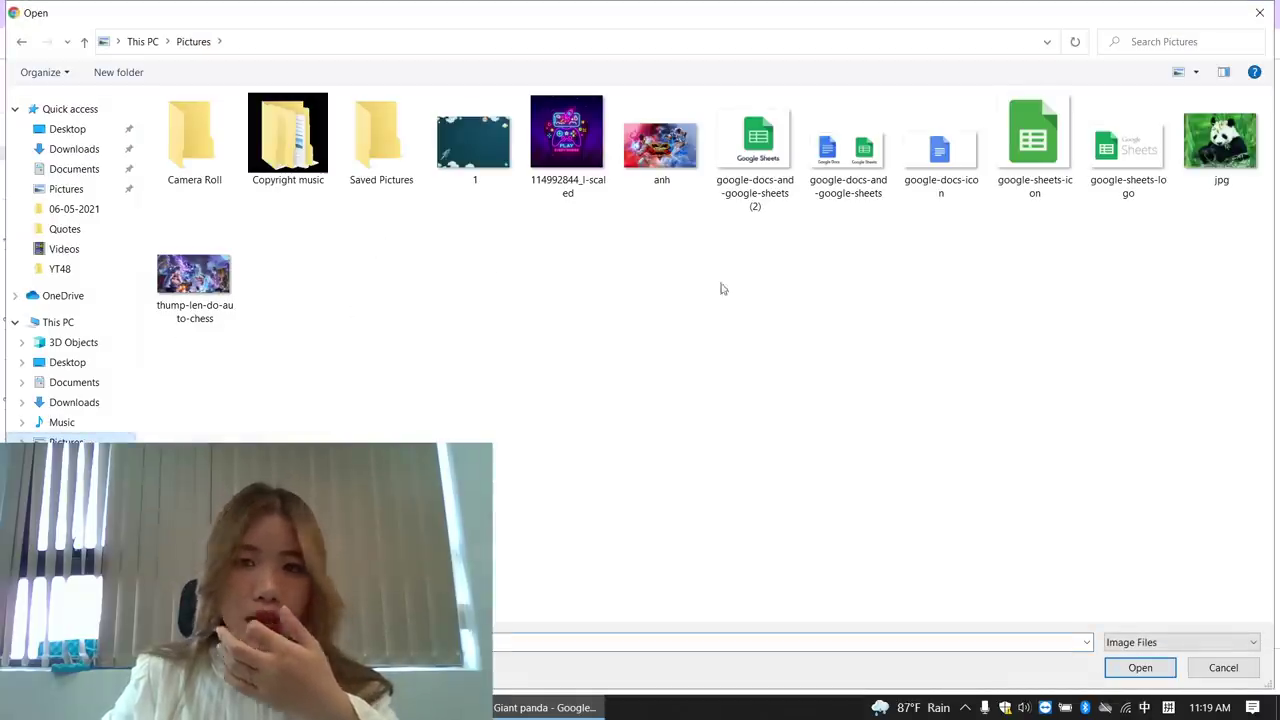
click(1221, 172)
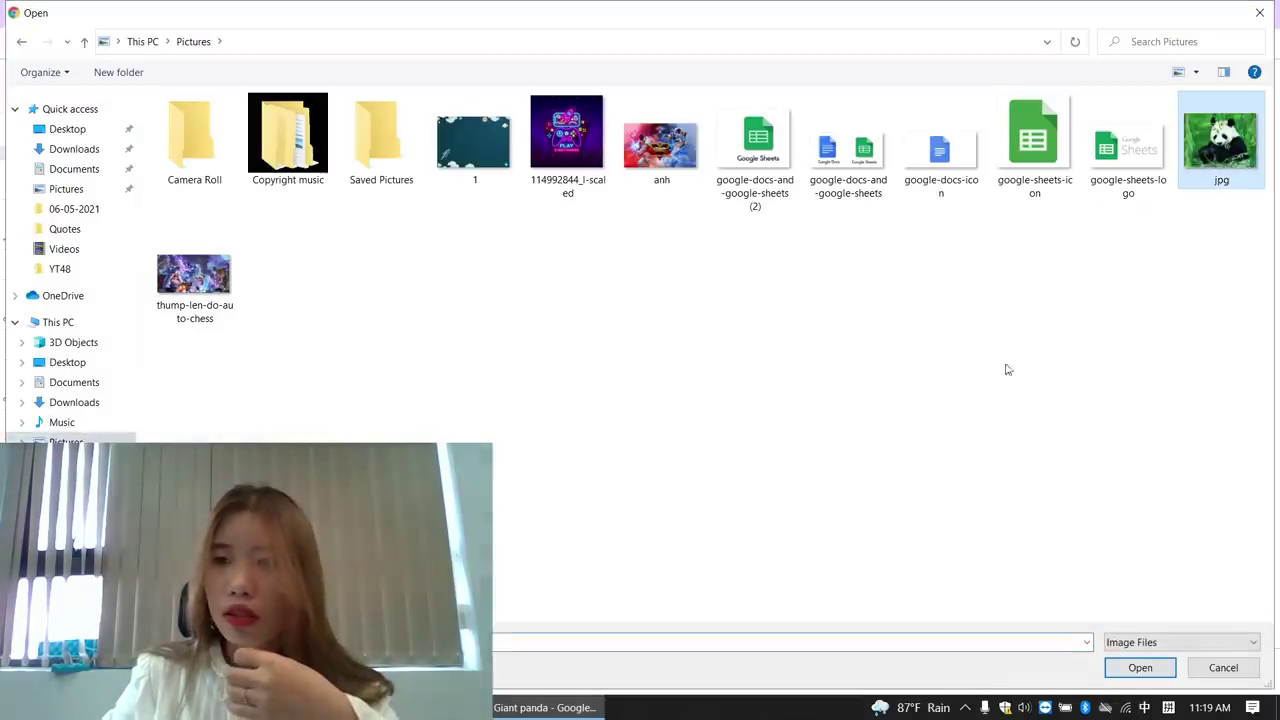
click(1156, 672)
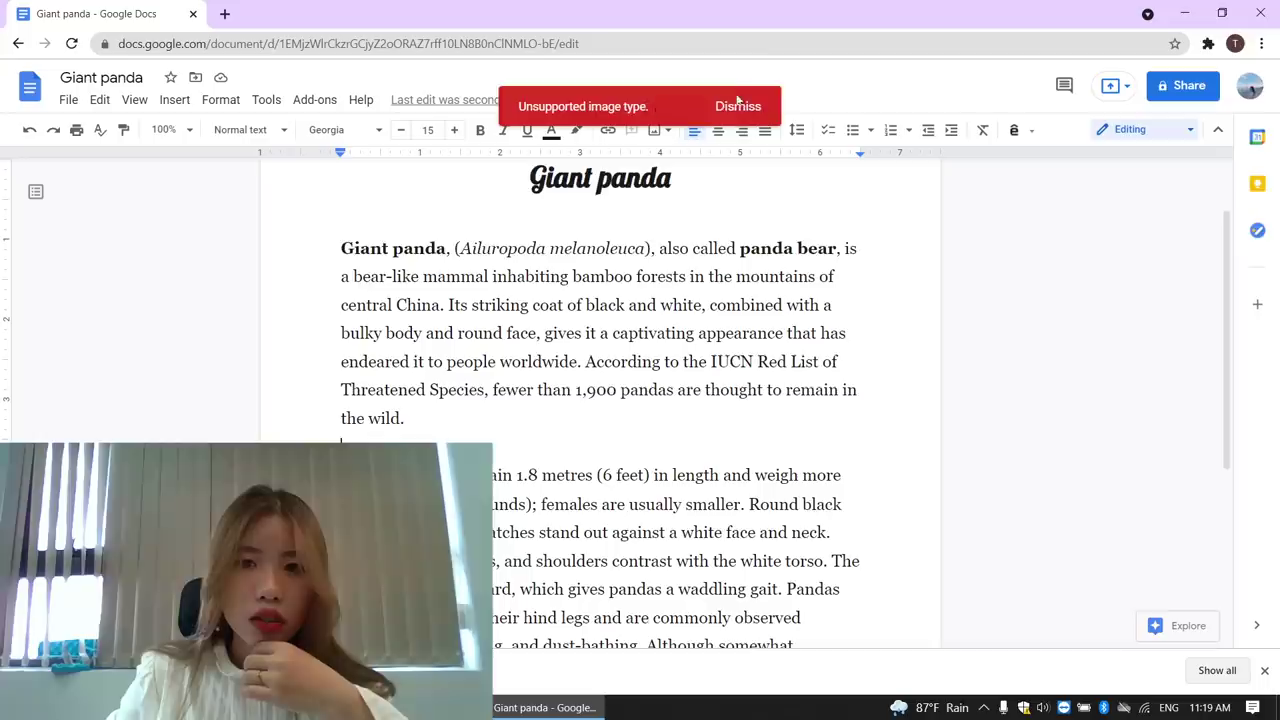
click(738, 104)
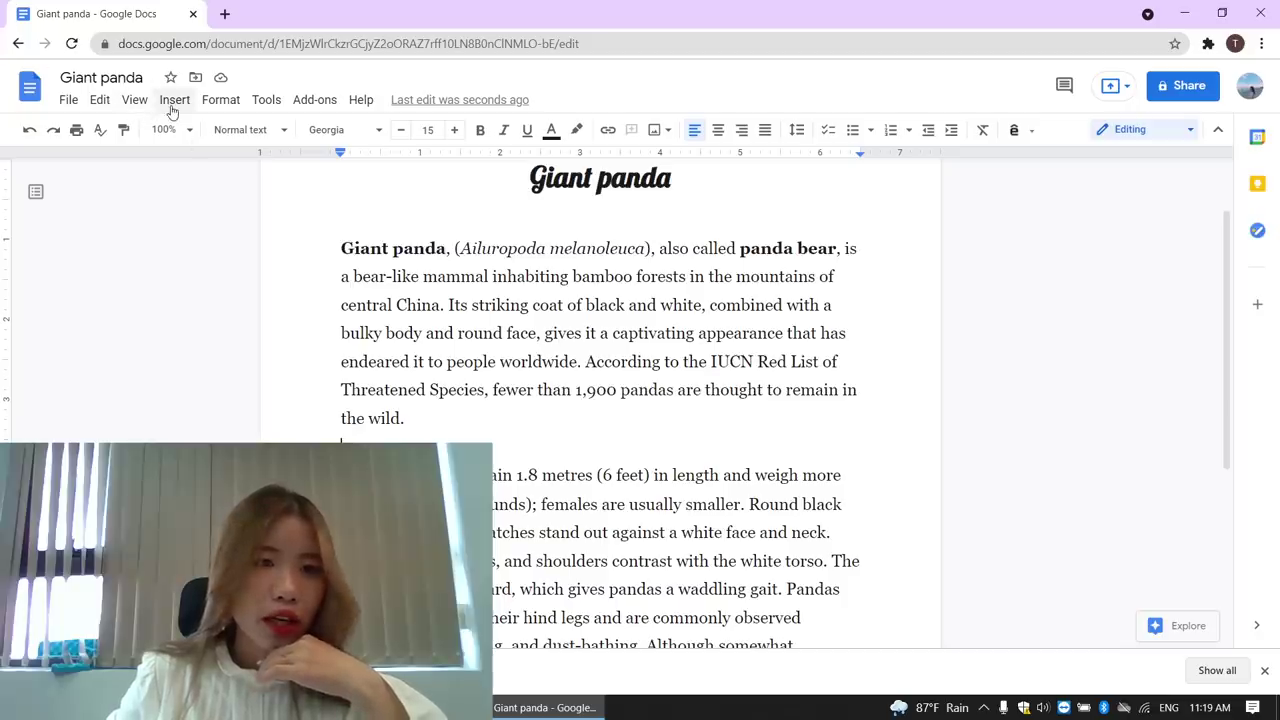
Step: Search the web for 'panda' images
click(174, 100)
mouse_move(202, 130)
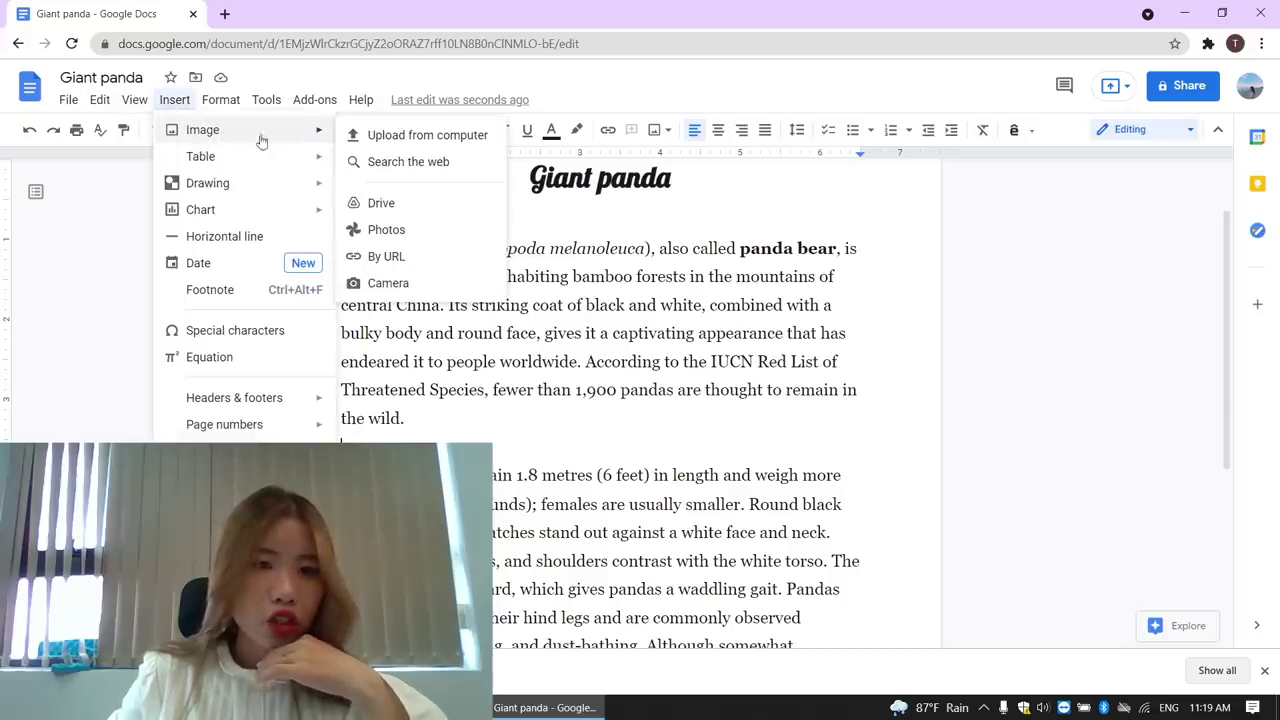
click(408, 162)
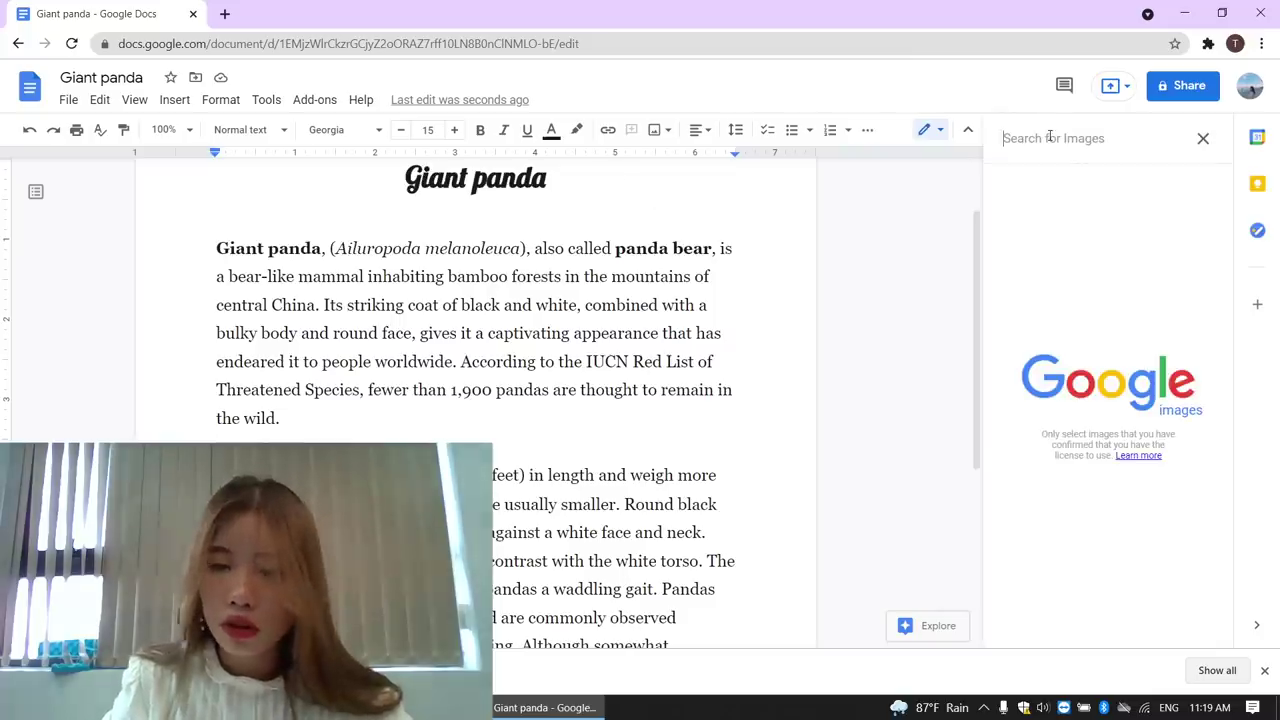
text(panda)
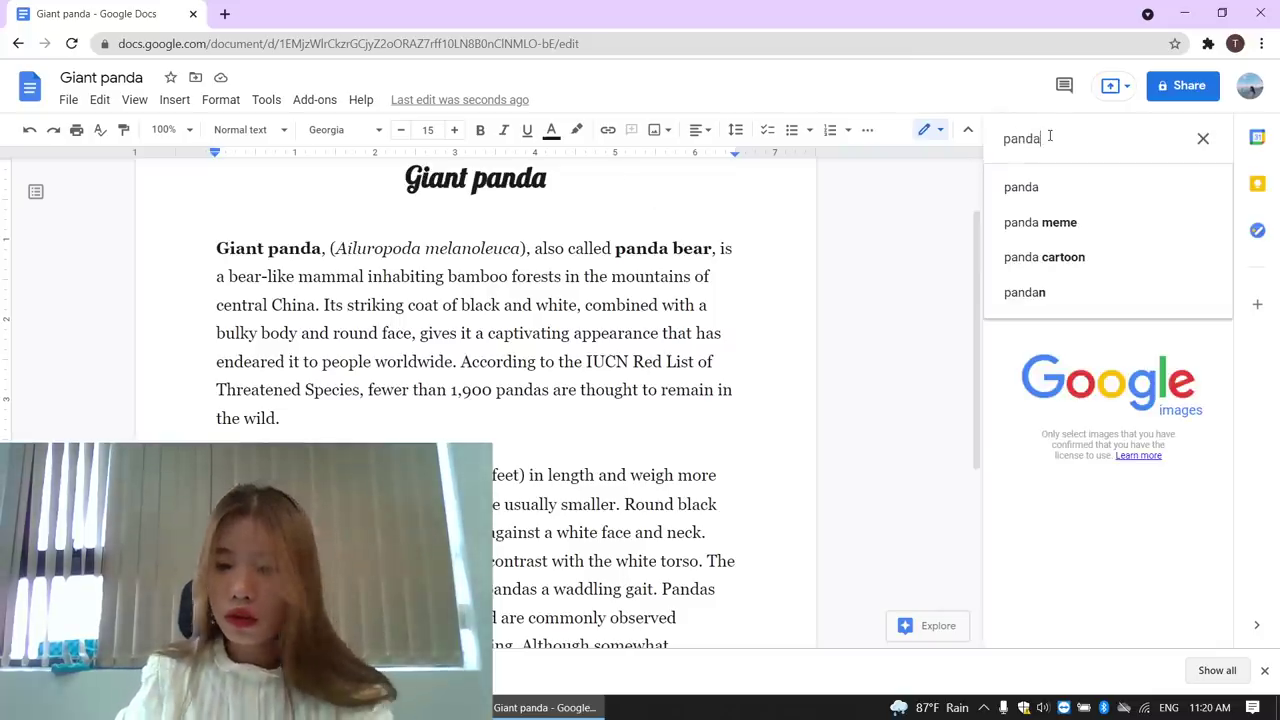
key(Return)
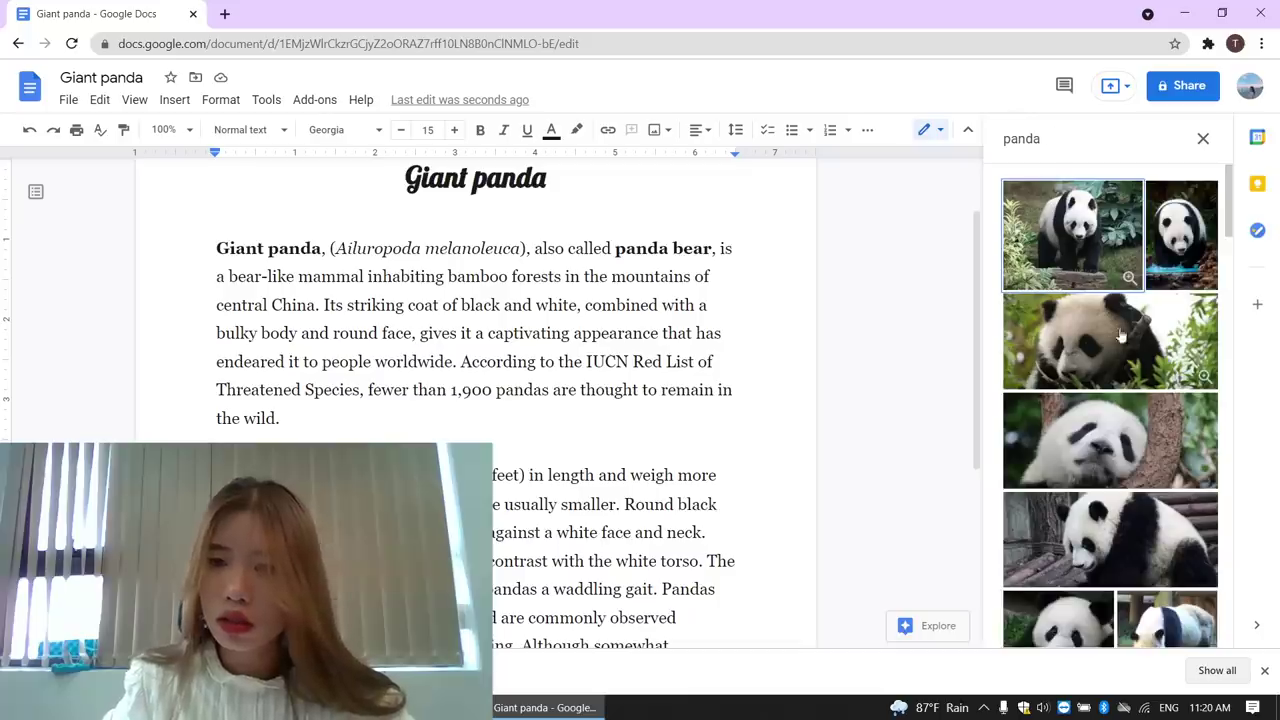
Step: Pick the cartoon panda holding bamboo from the results and insert it
scroll(1092, 350, down, 2)
scroll(1092, 350, down, 2)
scroll(1092, 348, down, 1)
scroll(1092, 348, down, 1)
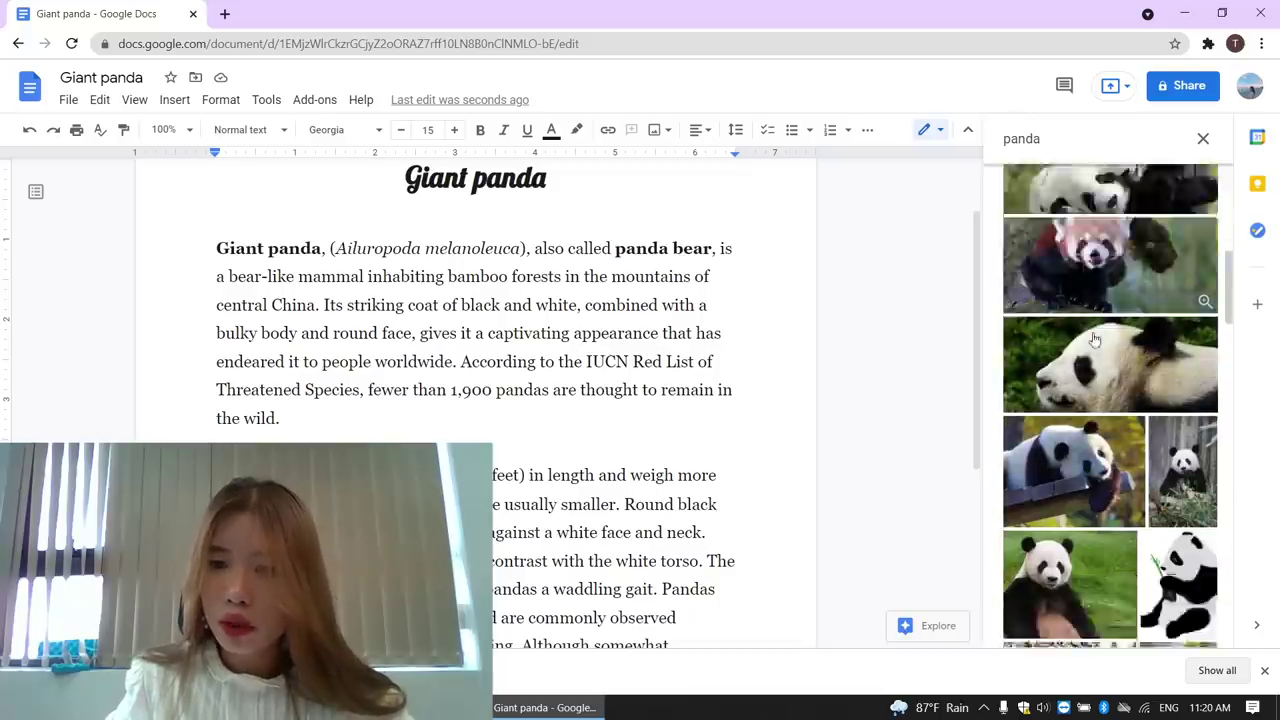
scroll(1120, 335, down, 2)
scroll(1150, 325, down, 1)
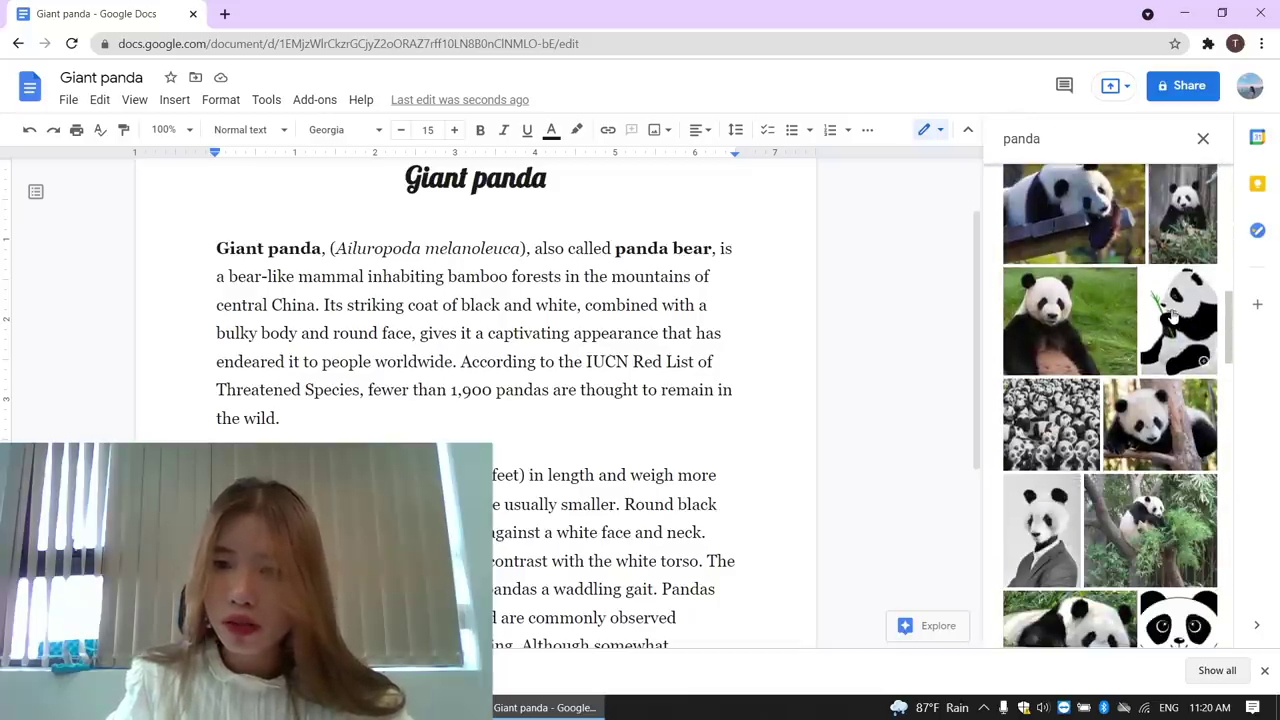
click(1176, 316)
click(1188, 627)
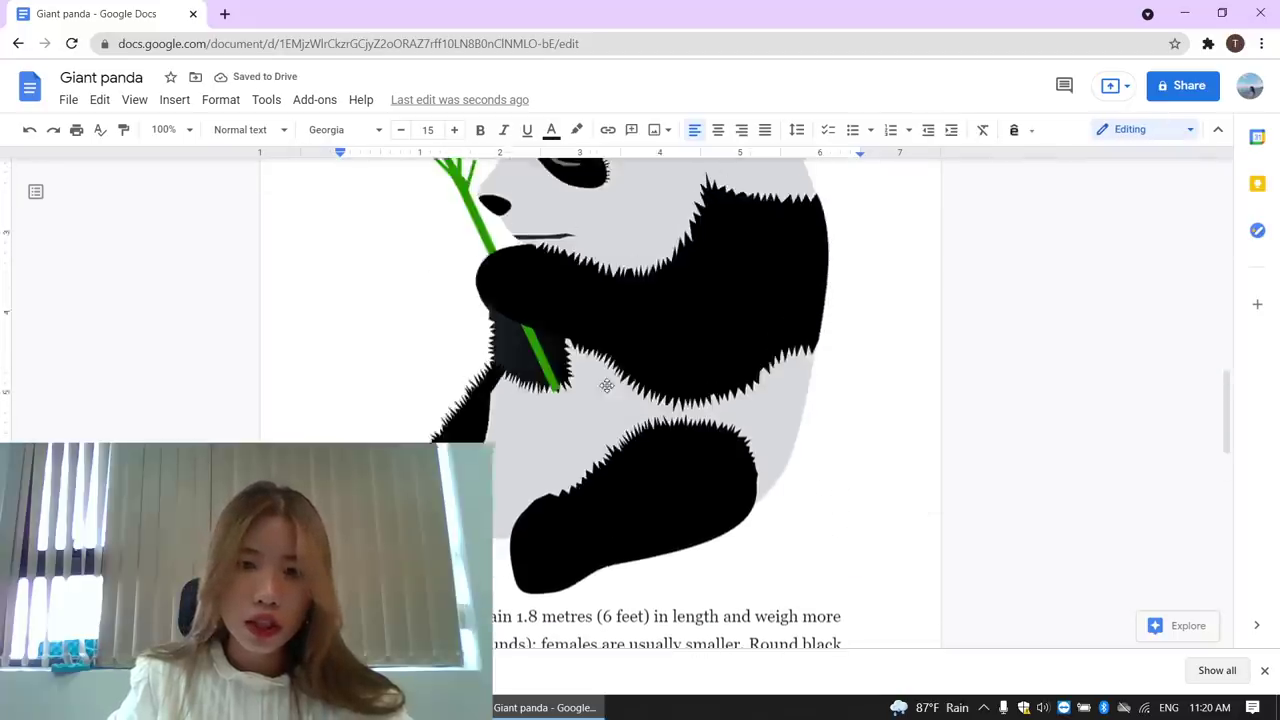
Step: Drag the bamboo panda image's corner handle inward until it is a small picture
scroll(605, 390, up, 3)
scroll(596, 411, up, 1)
scroll(597, 412, up, 1)
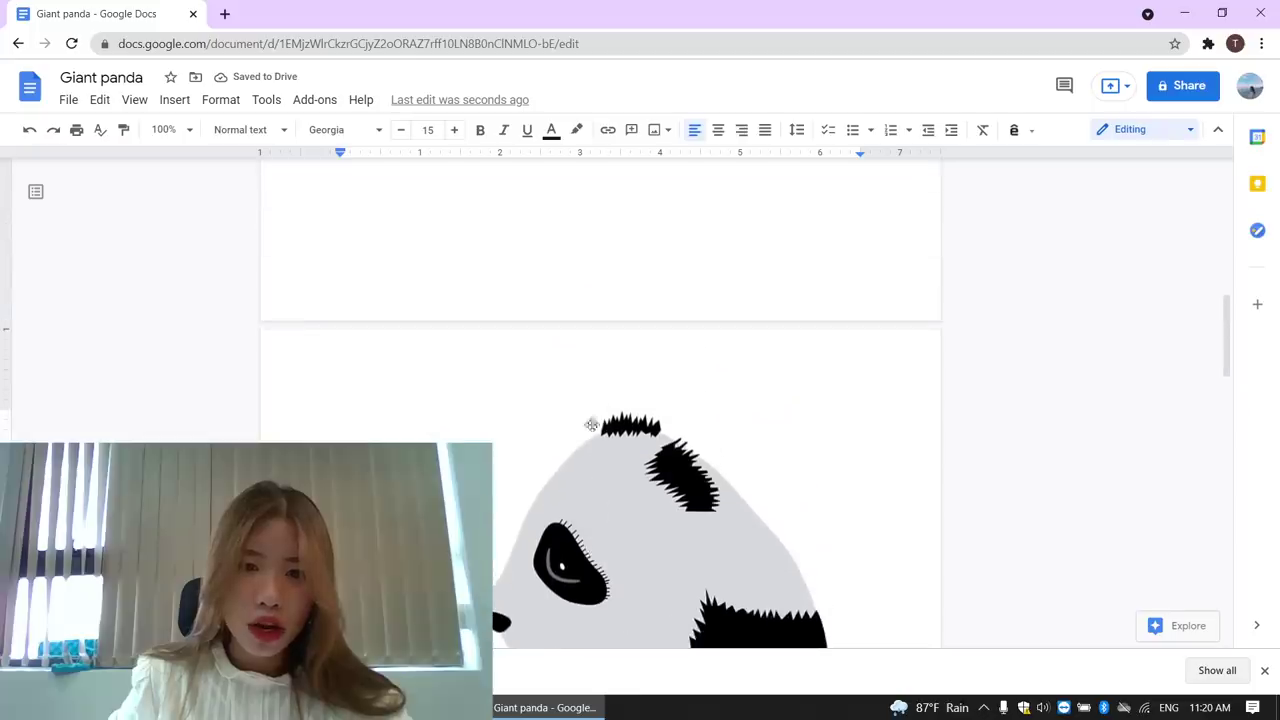
click(591, 423)
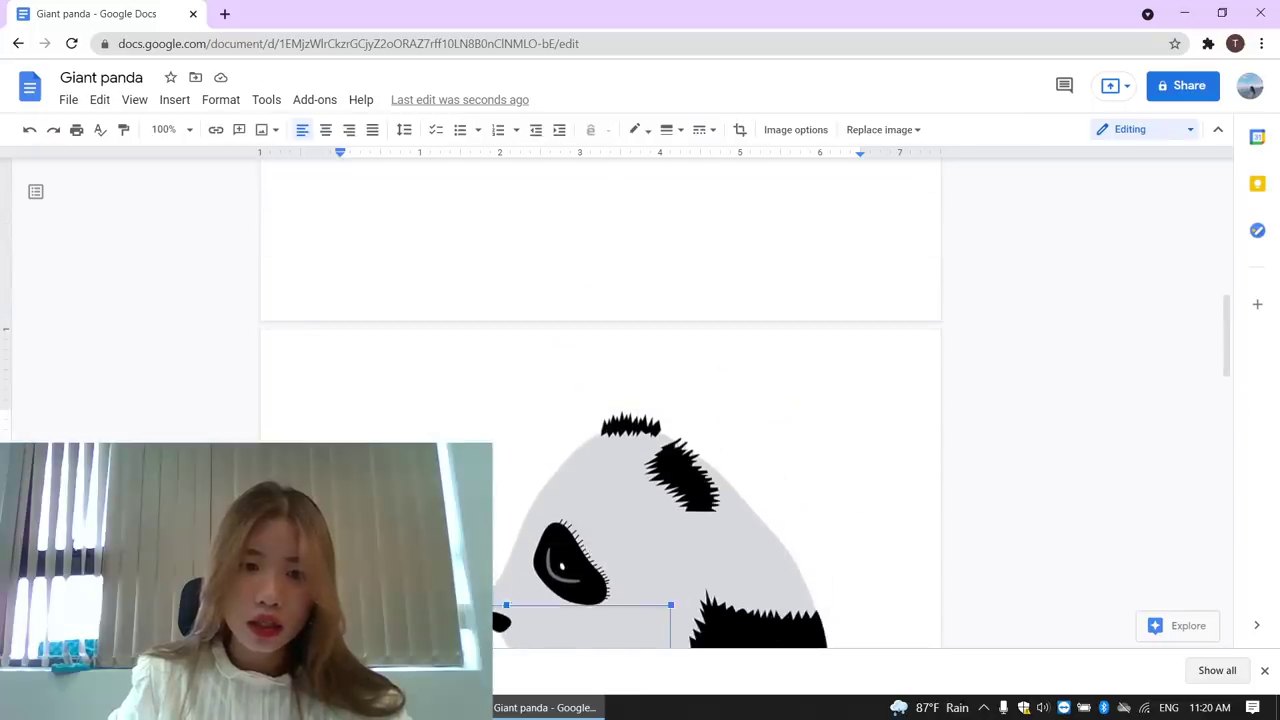
drag(831, 410, 672, 606)
scroll(656, 397, up, 3)
scroll(656, 395, up, 1)
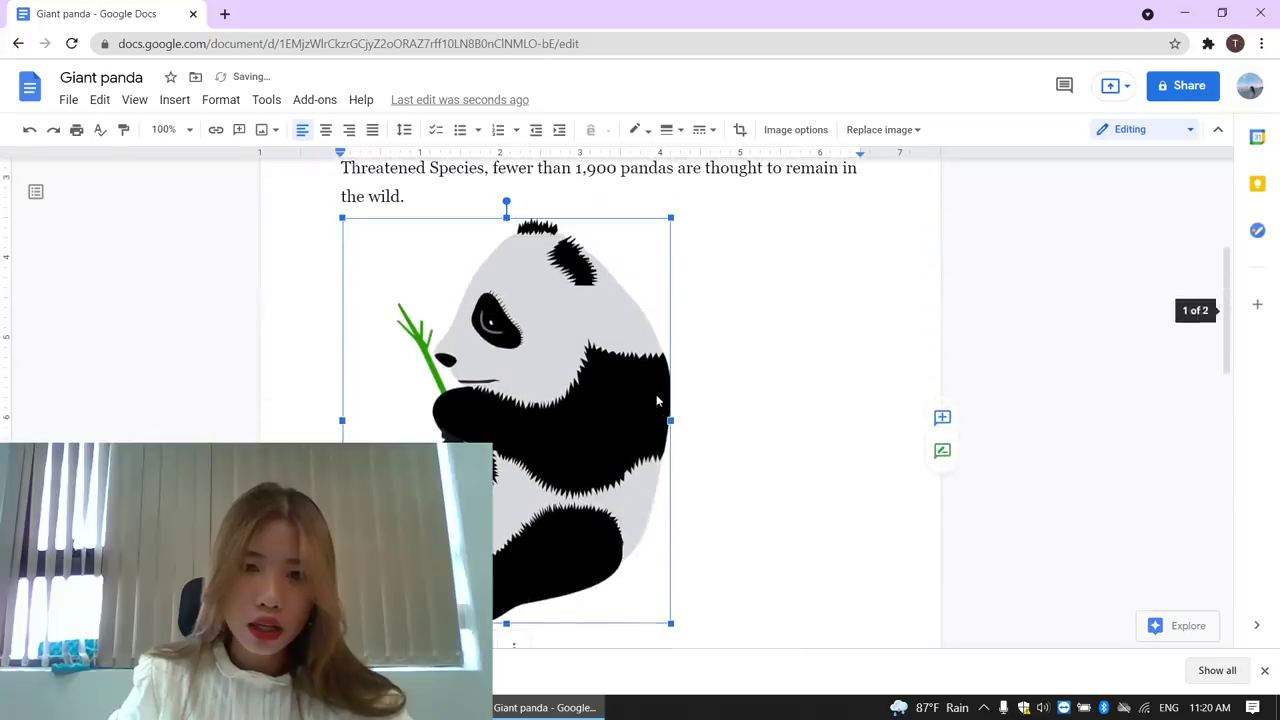
drag(670, 217, 614, 410)
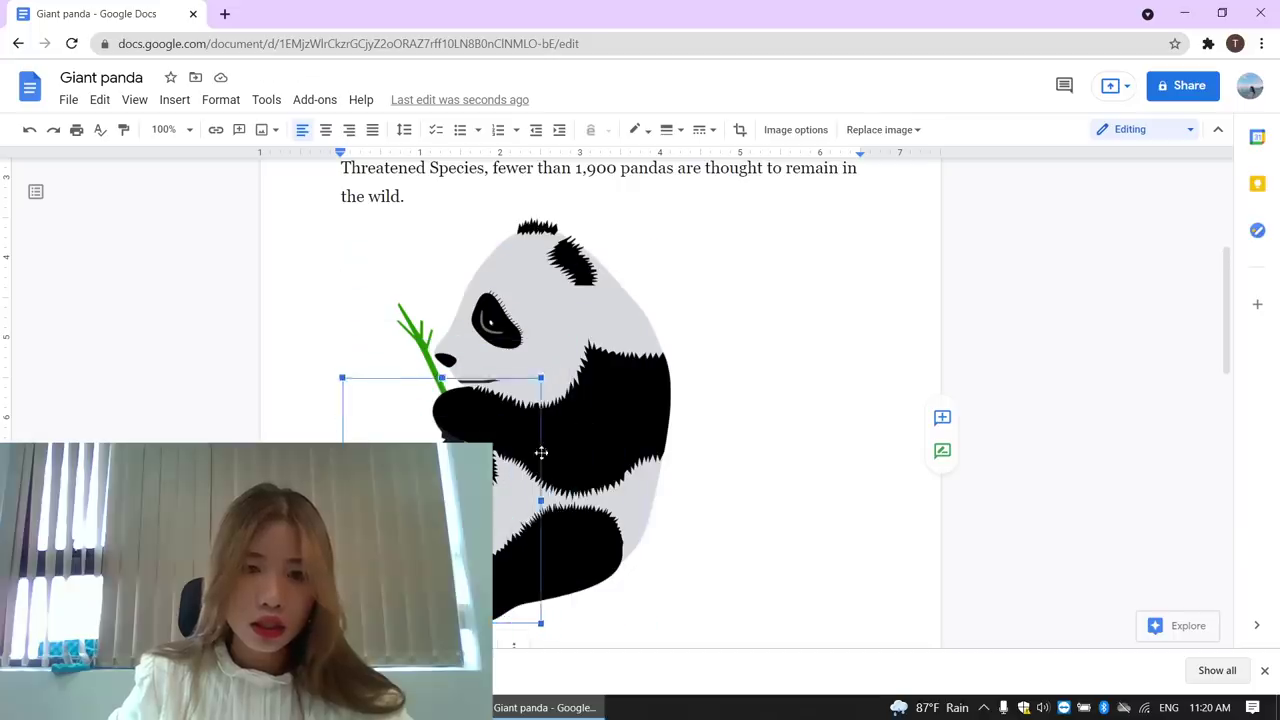
drag(614, 410, 540, 452)
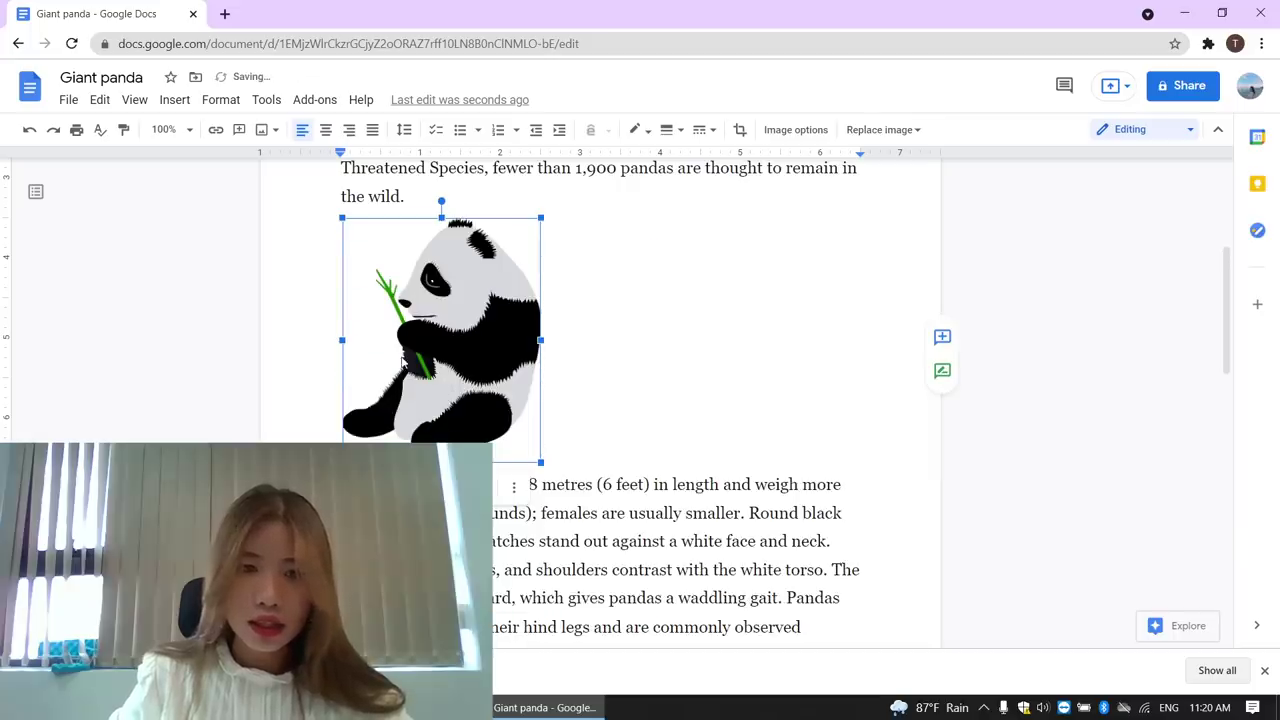
click(617, 362)
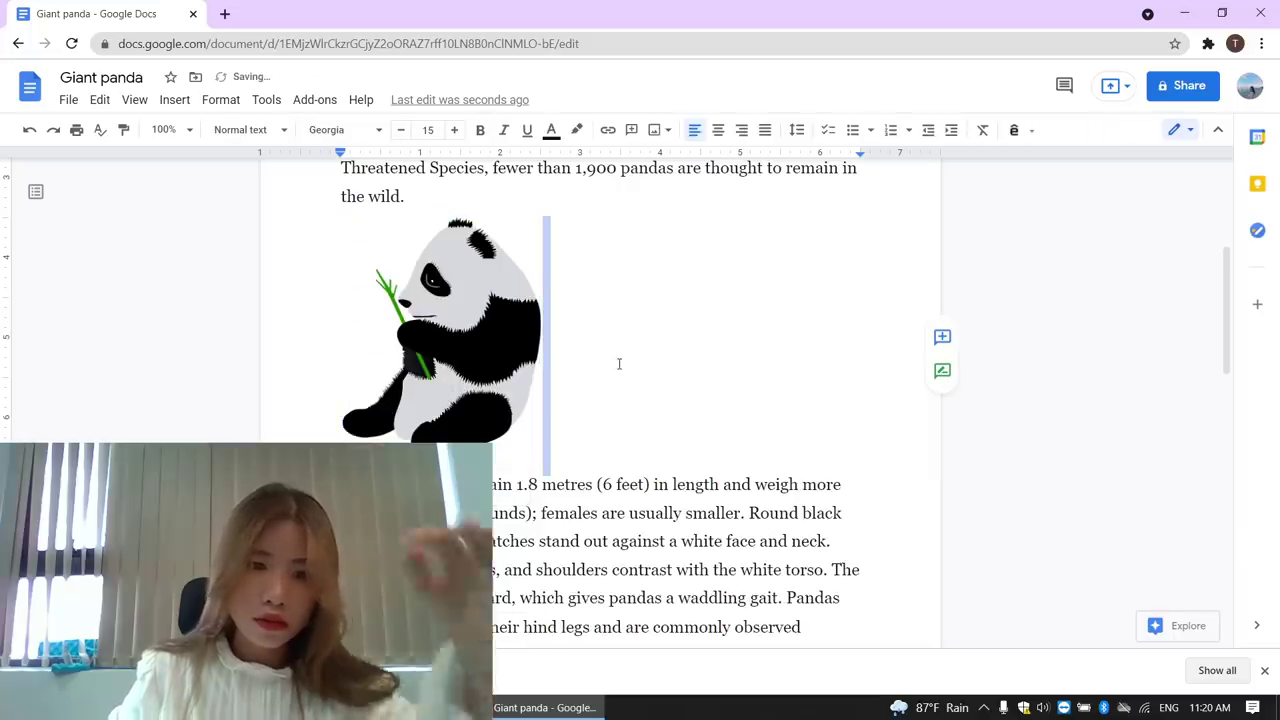
click(533, 373)
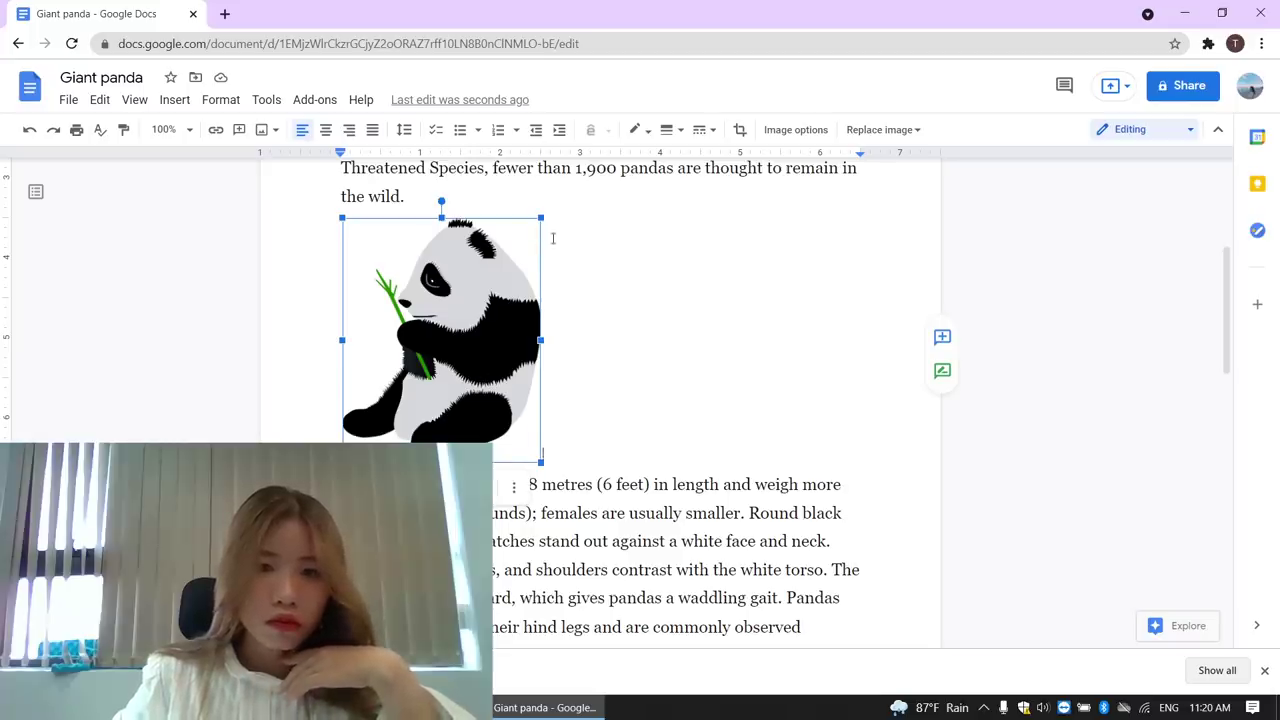
click(658, 266)
click(704, 354)
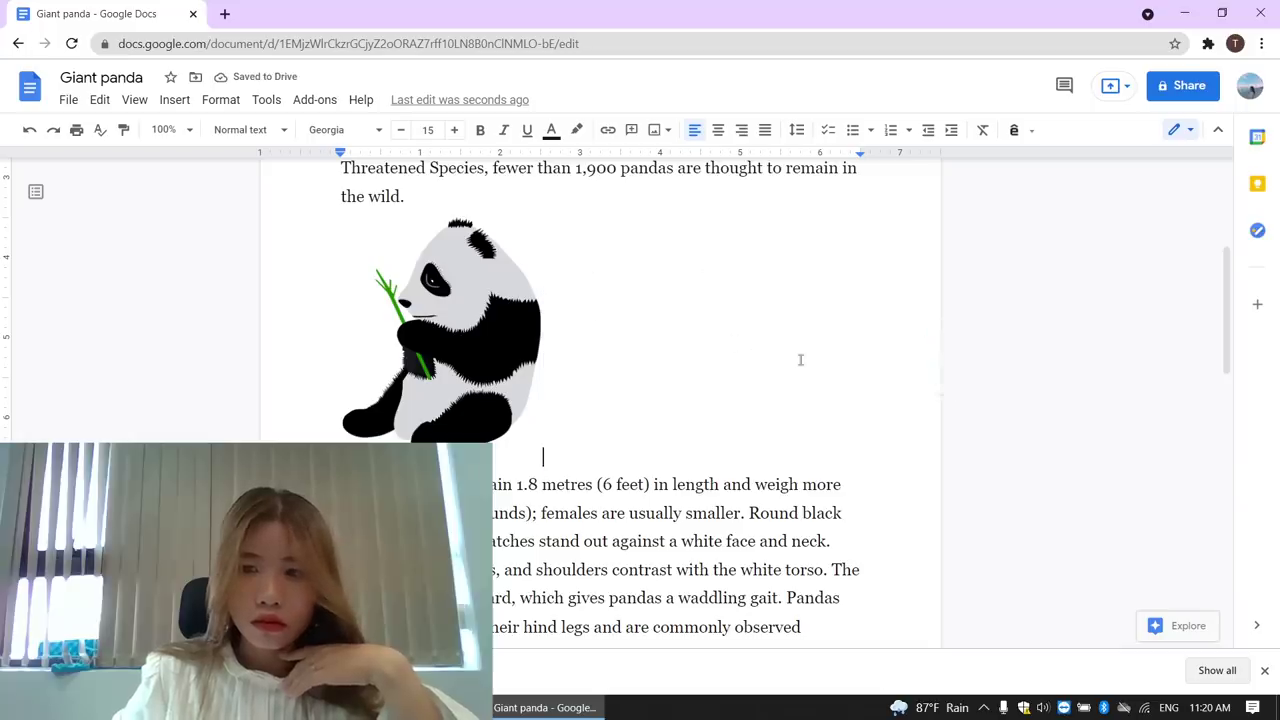
scroll(662, 397, up, 2)
scroll(657, 391, down, 1)
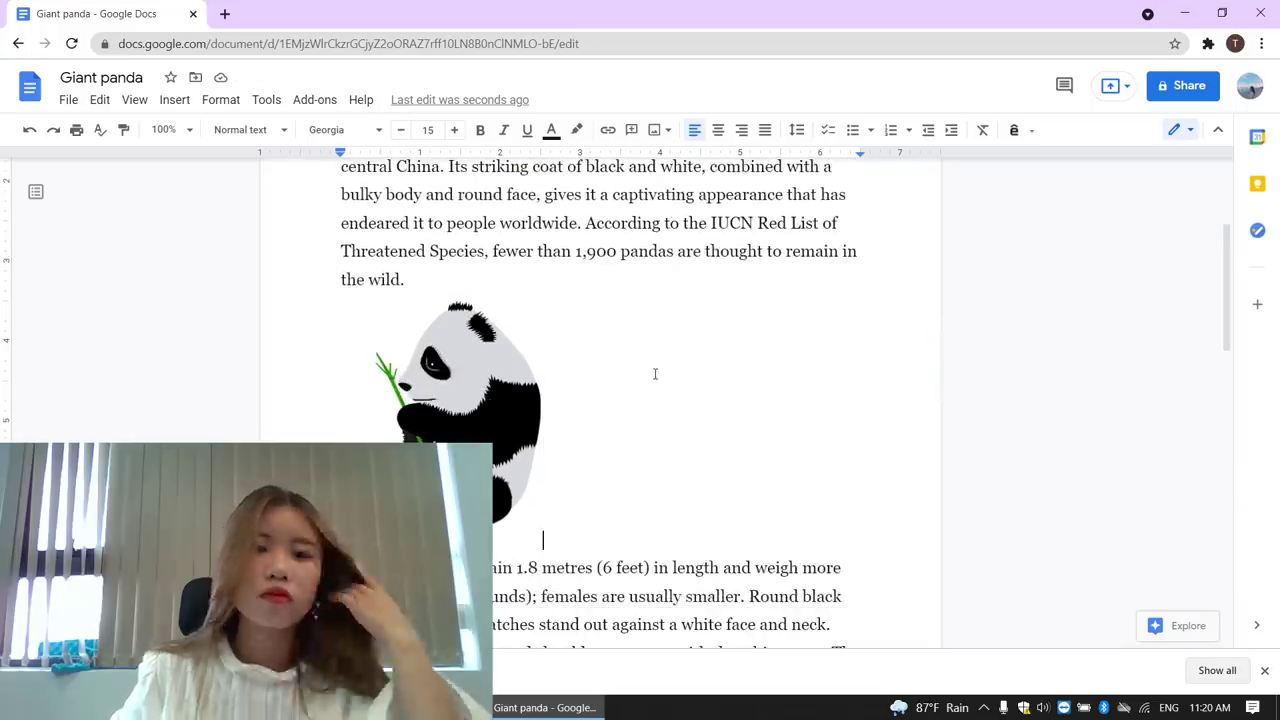
scroll(645, 357, up, 1)
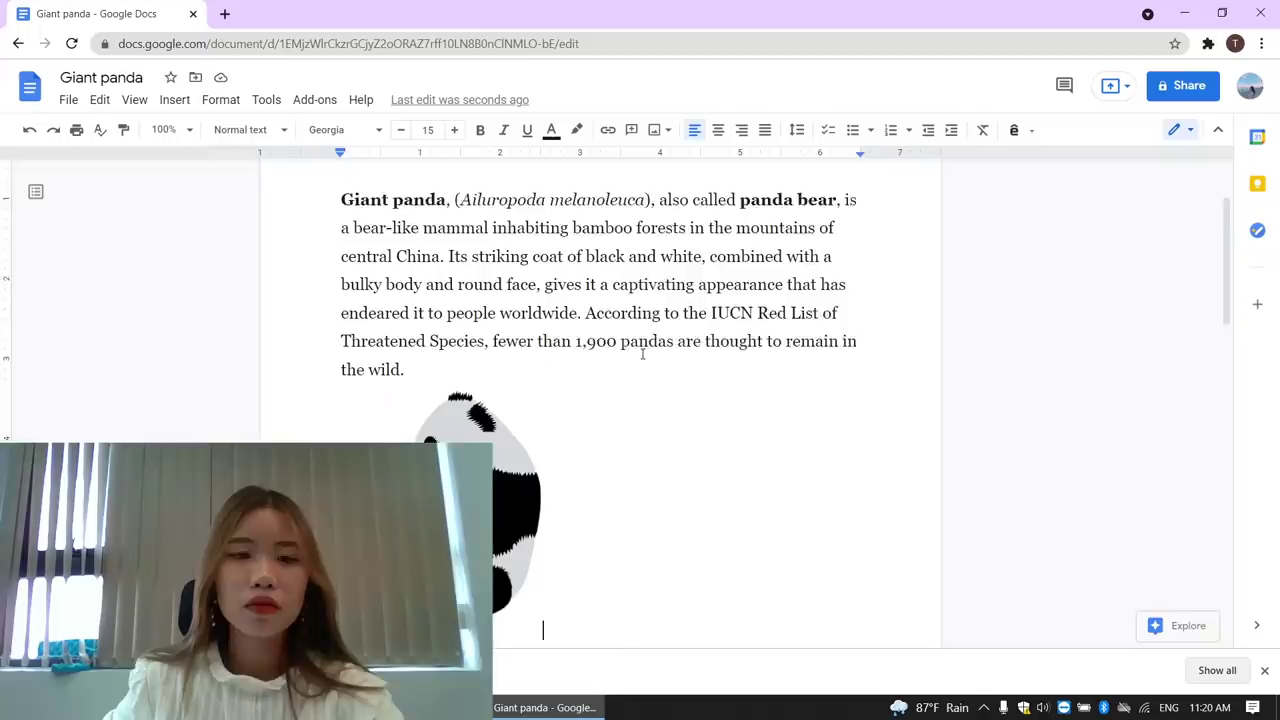
scroll(642, 354, down, 1)
click(460, 400)
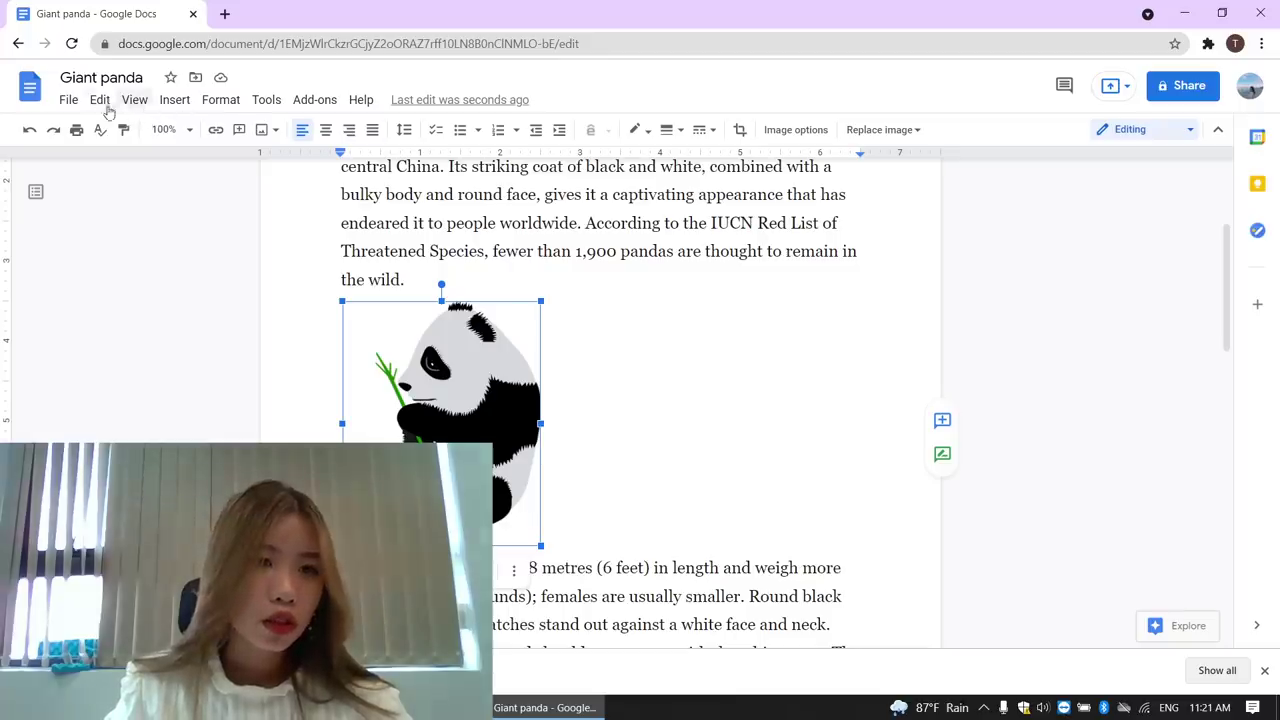
Step: Open the Insert menu, glance at Help, then reopen Insert to reach the table grid
click(170, 101)
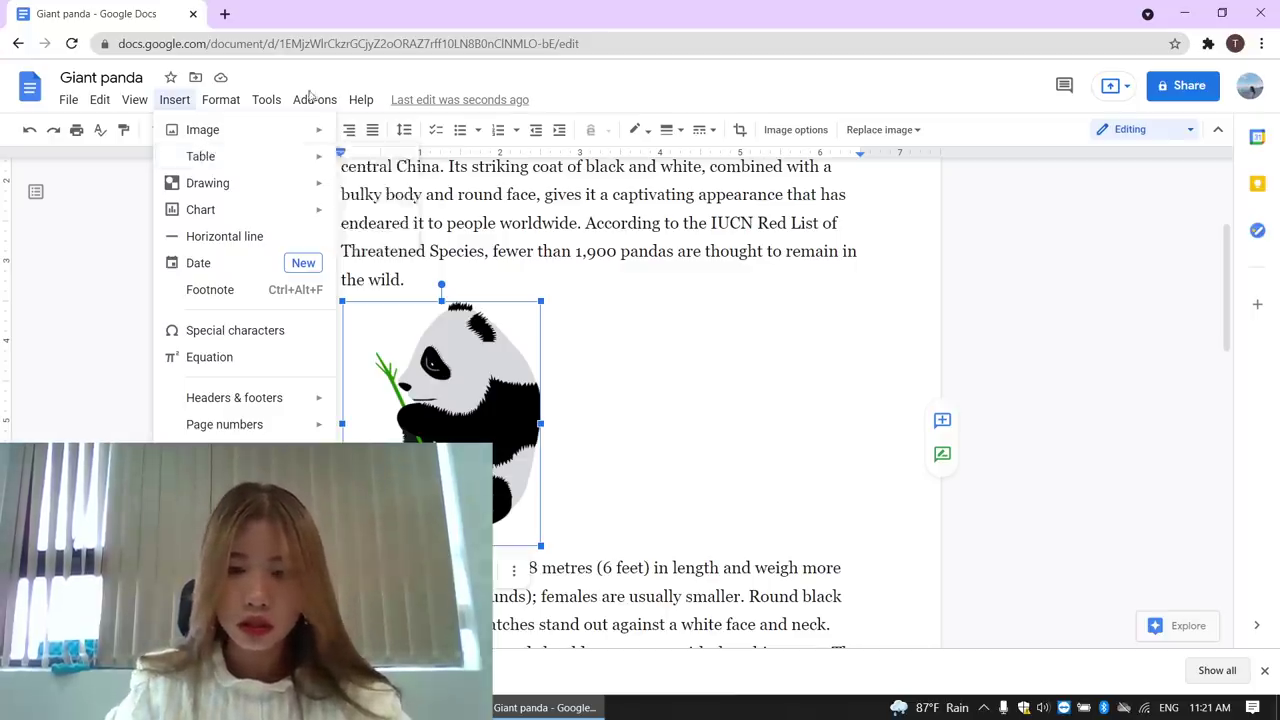
click(361, 99)
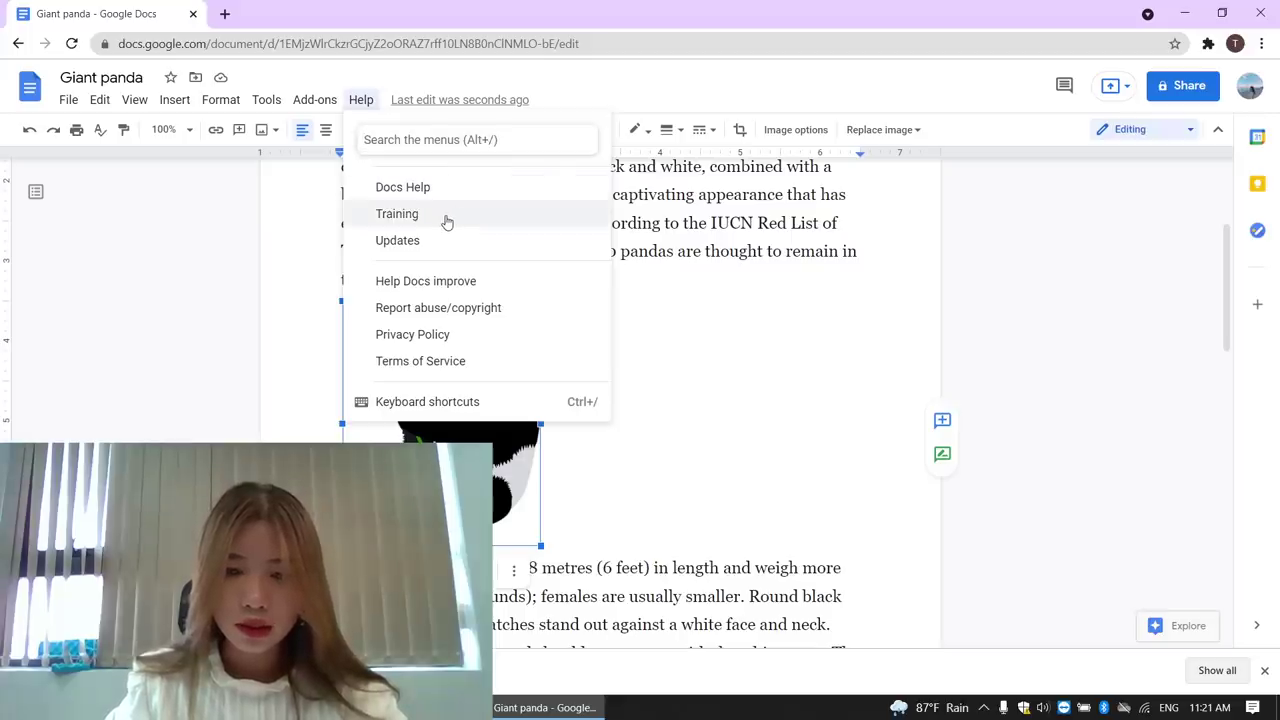
click(177, 106)
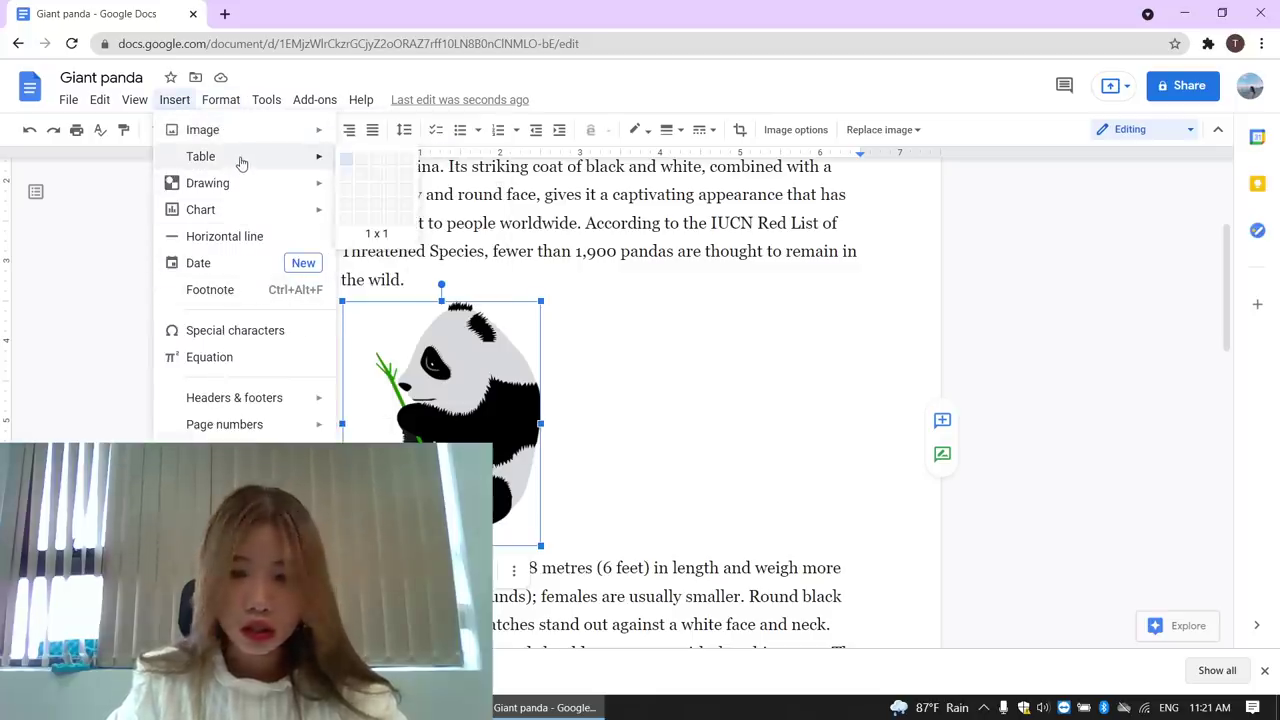
mouse_move(241, 156)
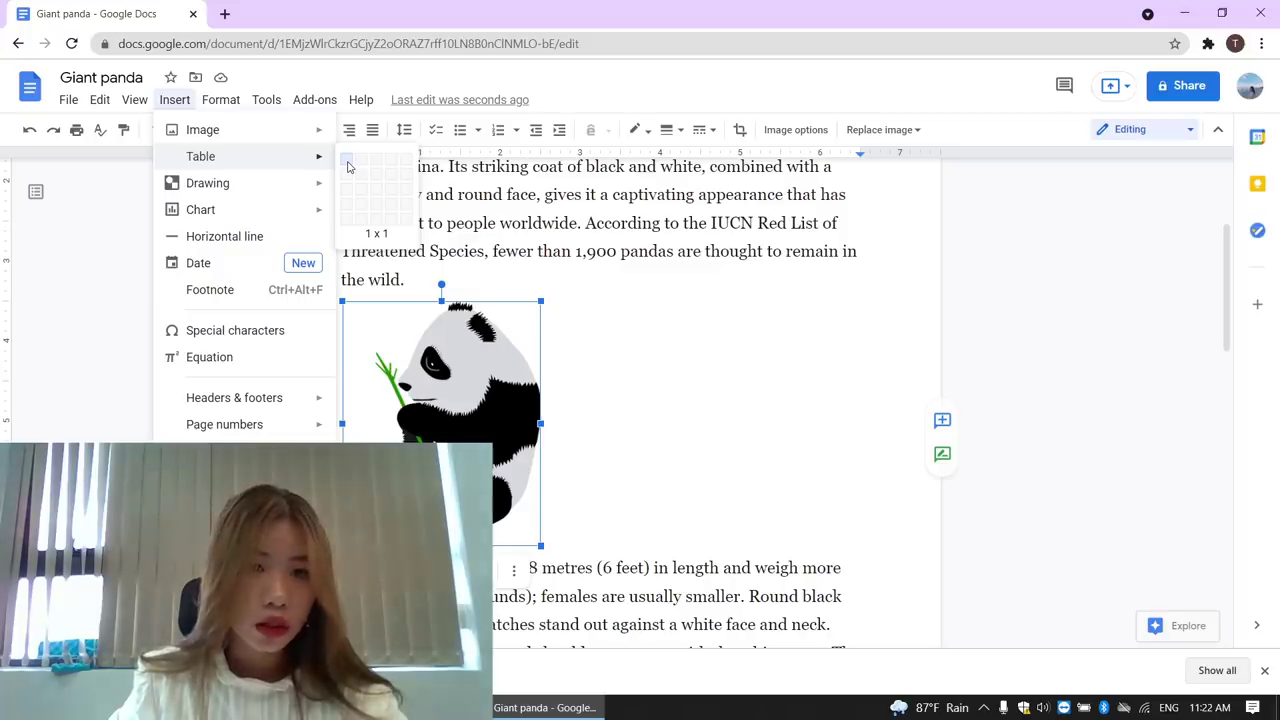
Step: Insert a 1x1 table below the intro paragraph and put the caret in its cell
click(348, 167)
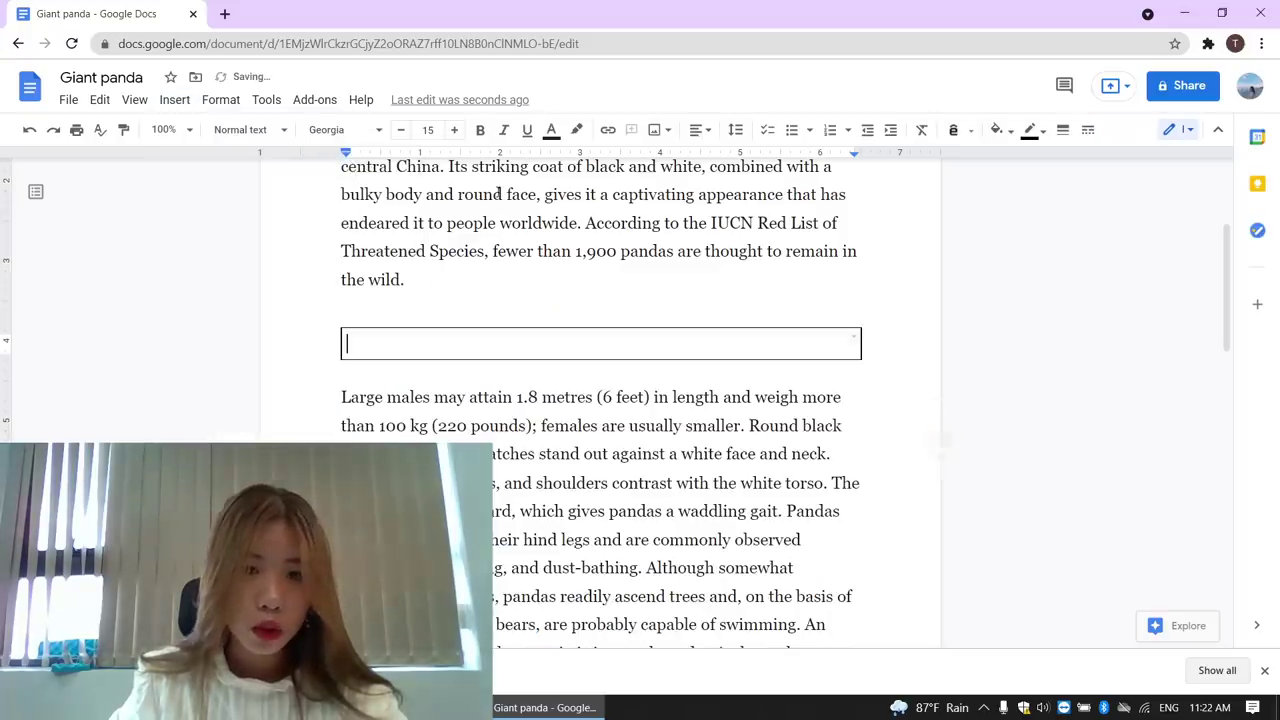
scroll(545, 340, down, 2)
scroll(545, 340, down, 5)
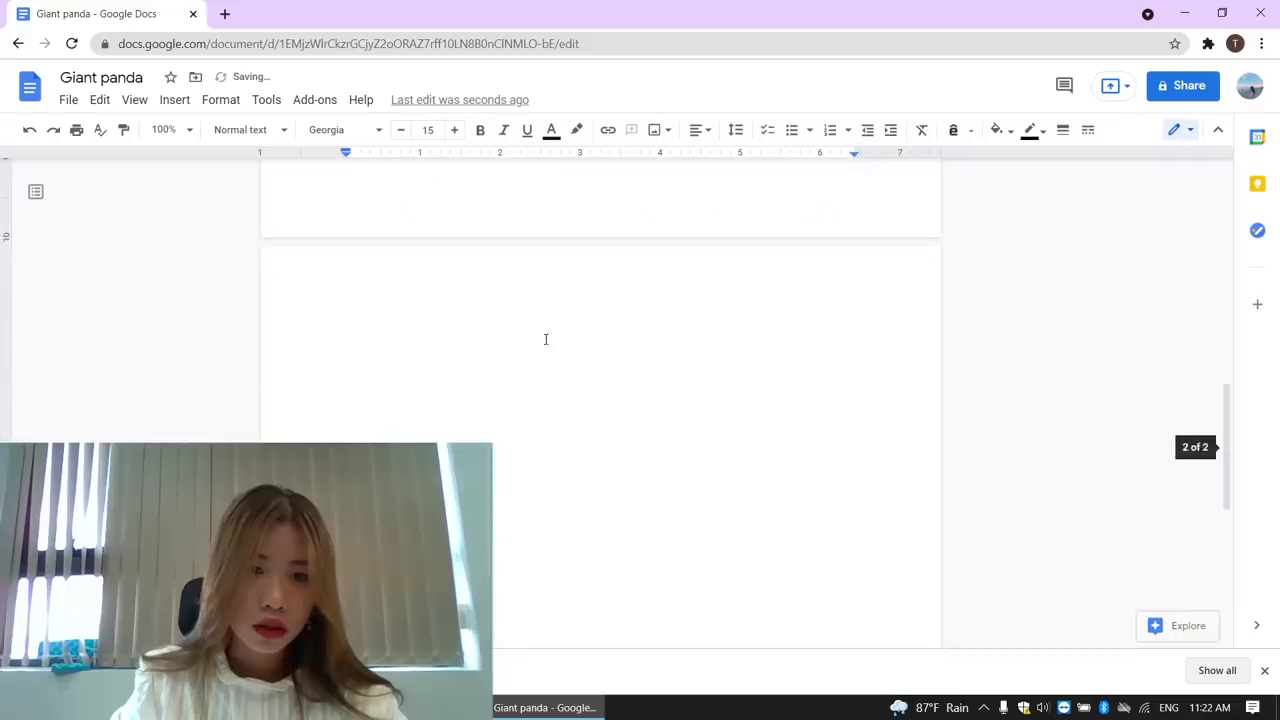
scroll(545, 340, down, 3)
scroll(543, 344, up, 3)
scroll(543, 344, up, 4)
scroll(543, 344, up, 3)
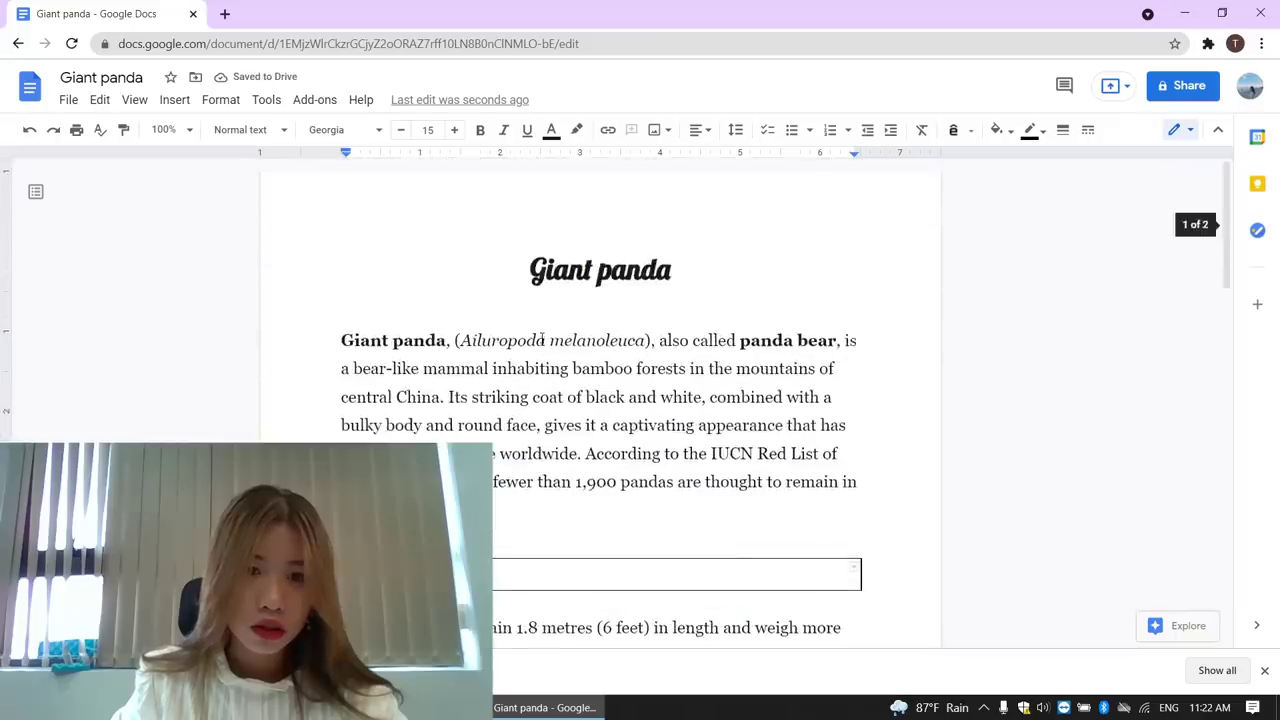
scroll(542, 340, down, 3)
scroll(541, 337, up, 2)
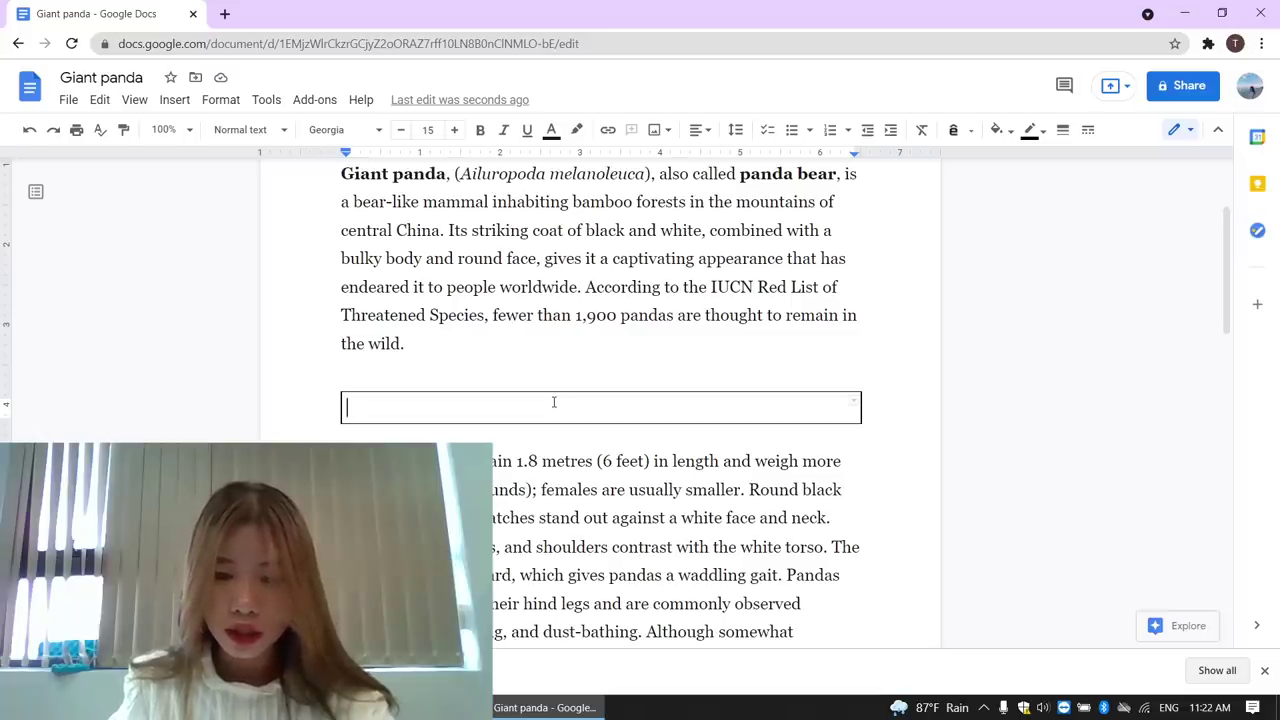
triple_click(434, 411)
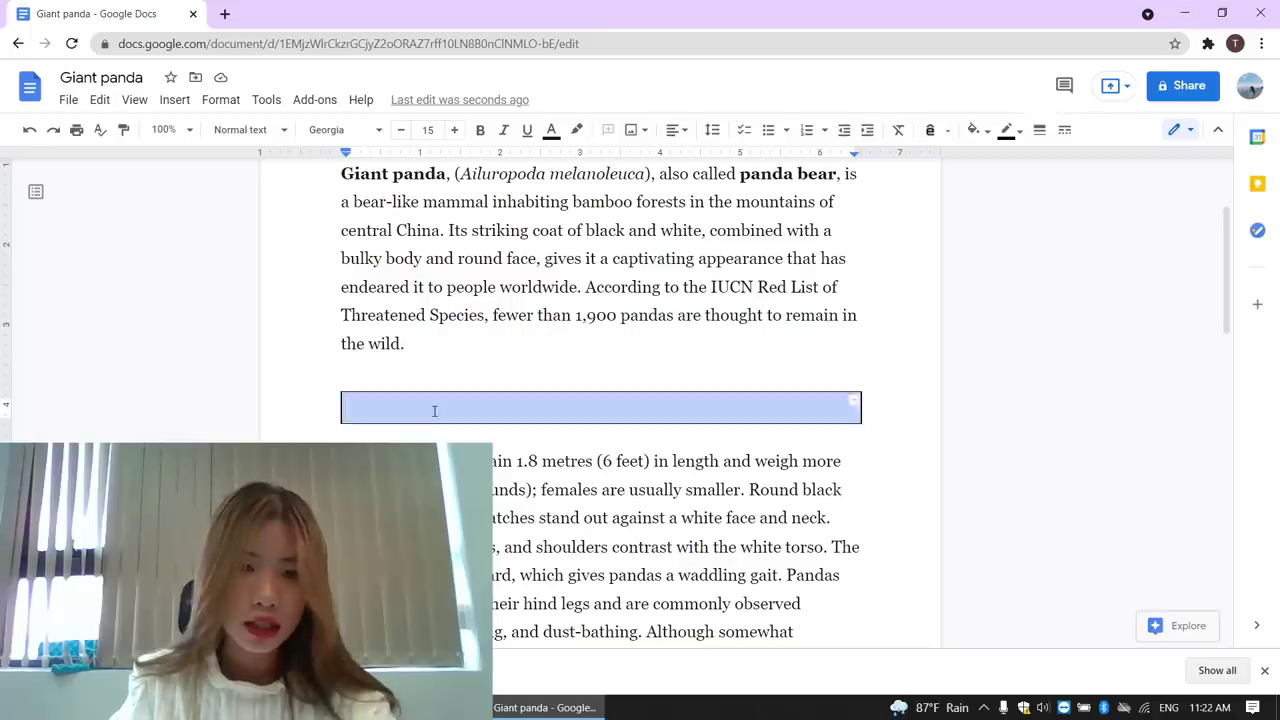
click(434, 411)
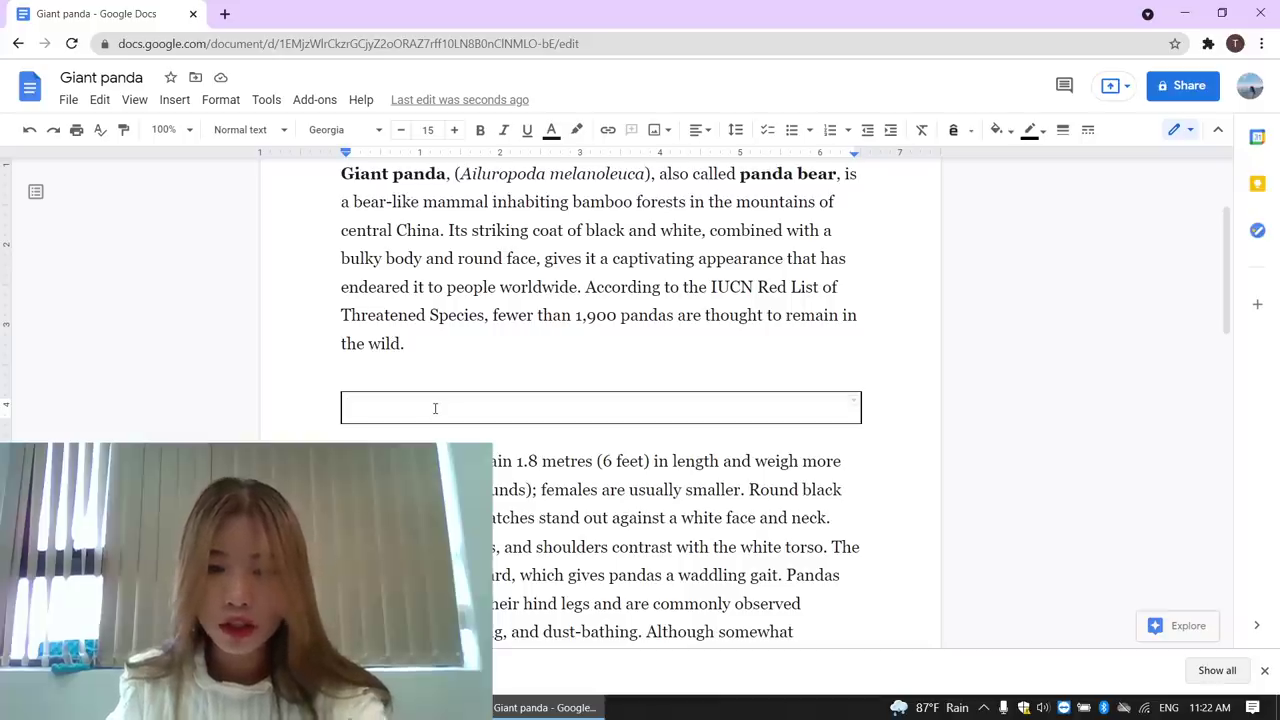
Step: Insert a web-searched cartoon panda holding bamboo into the table cell
click(174, 99)
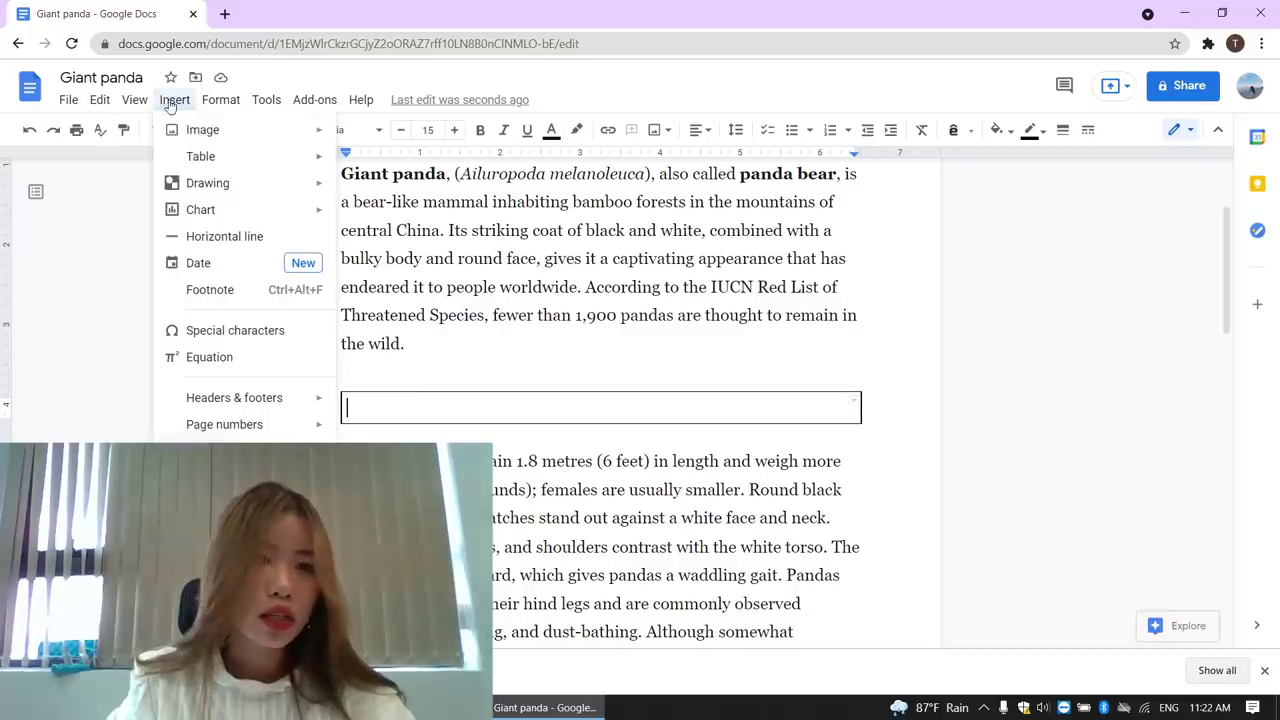
mouse_move(203, 130)
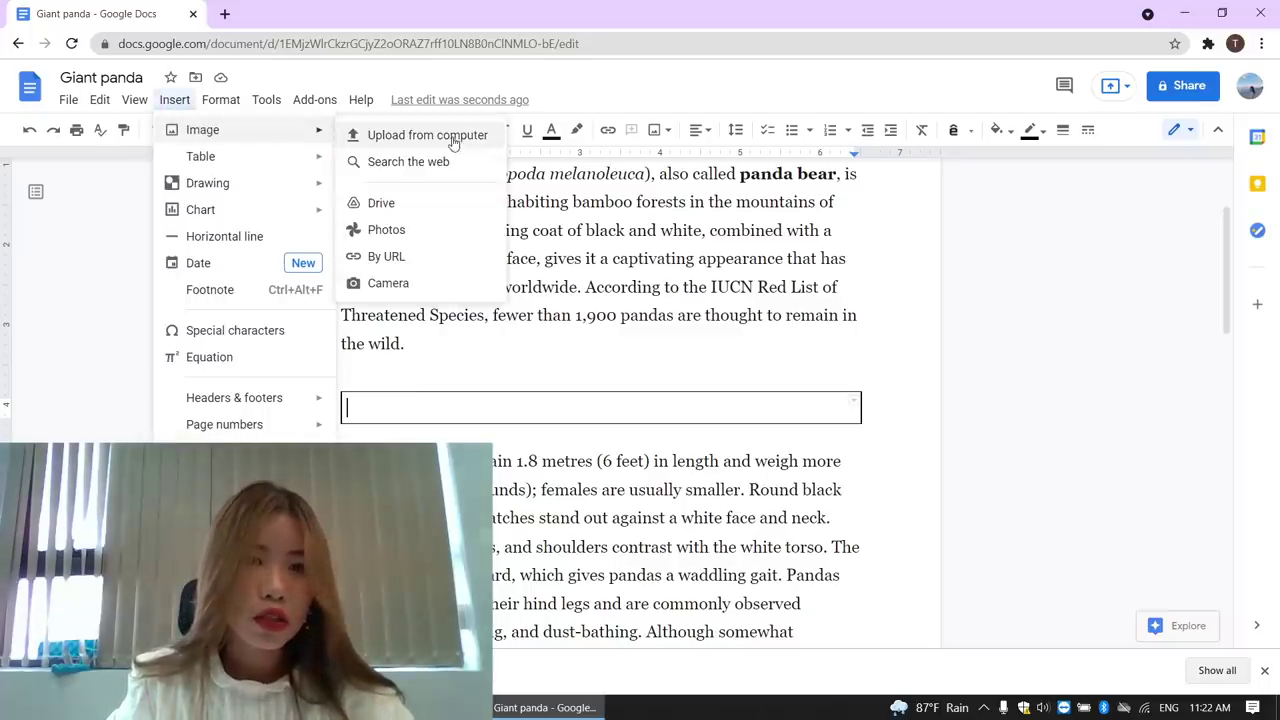
click(430, 162)
text(panda)
click(1063, 150)
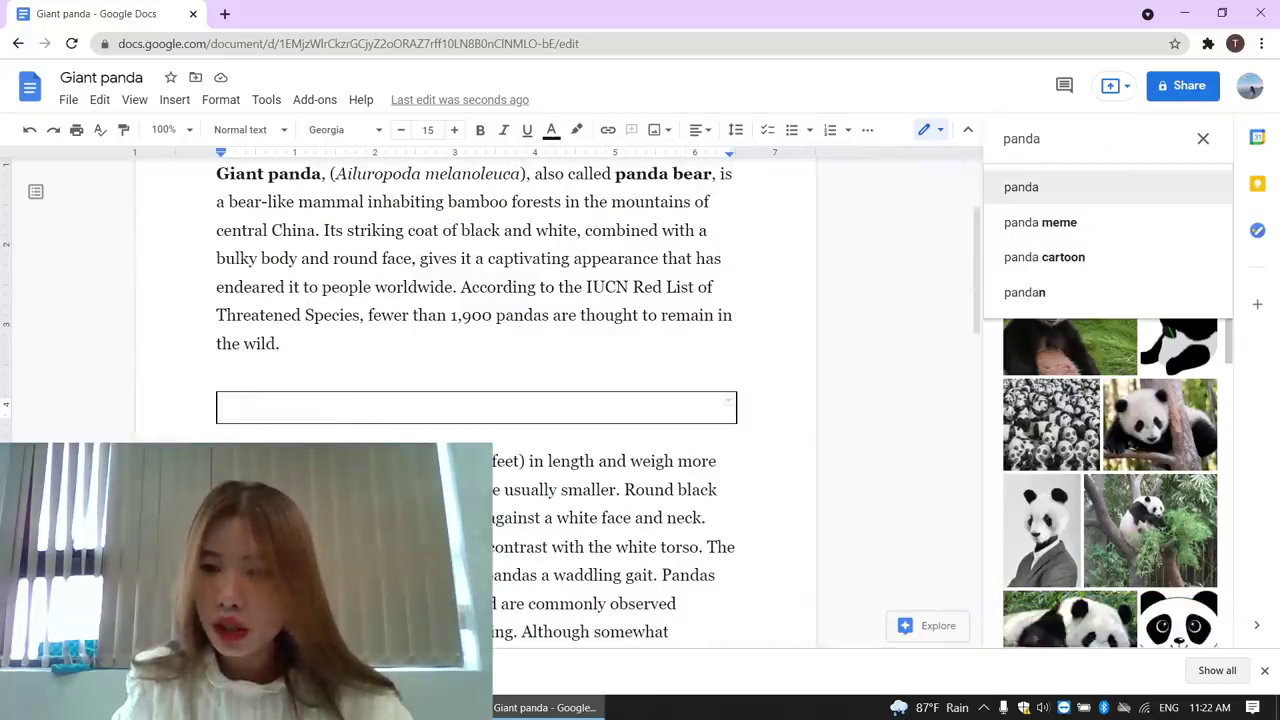
scroll(1119, 498, up, 2)
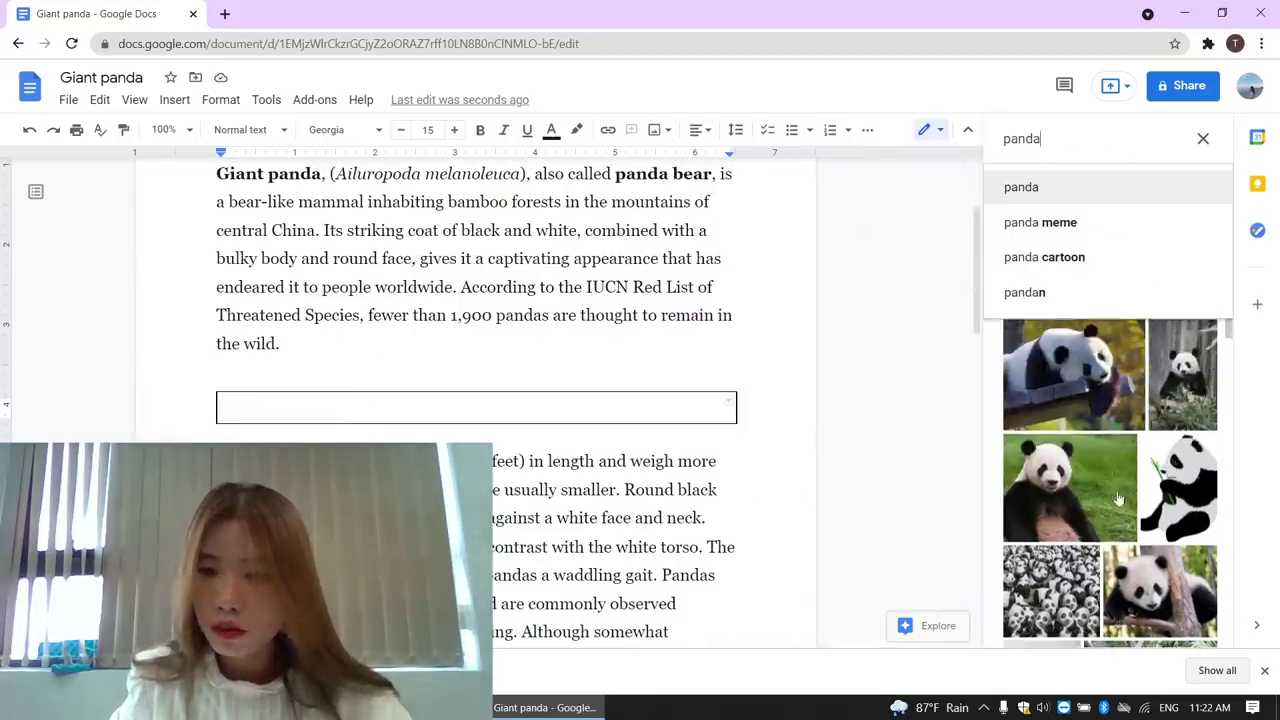
click(1170, 512)
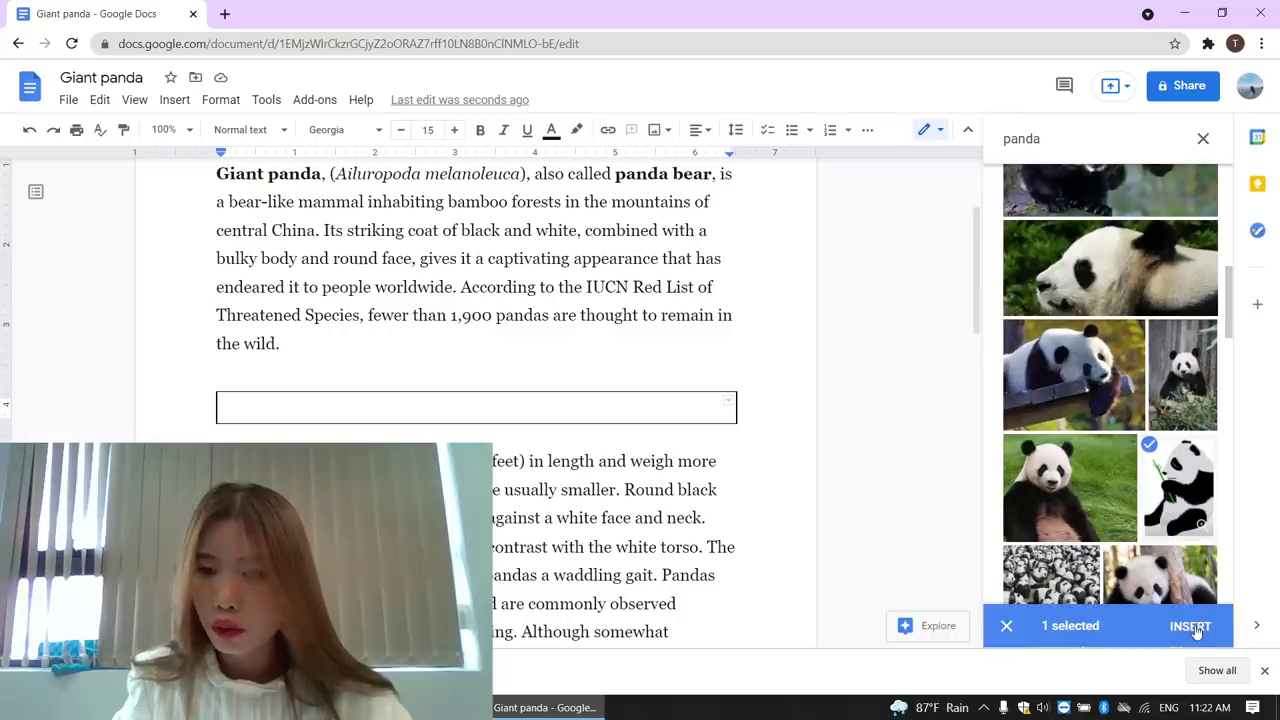
click(1192, 627)
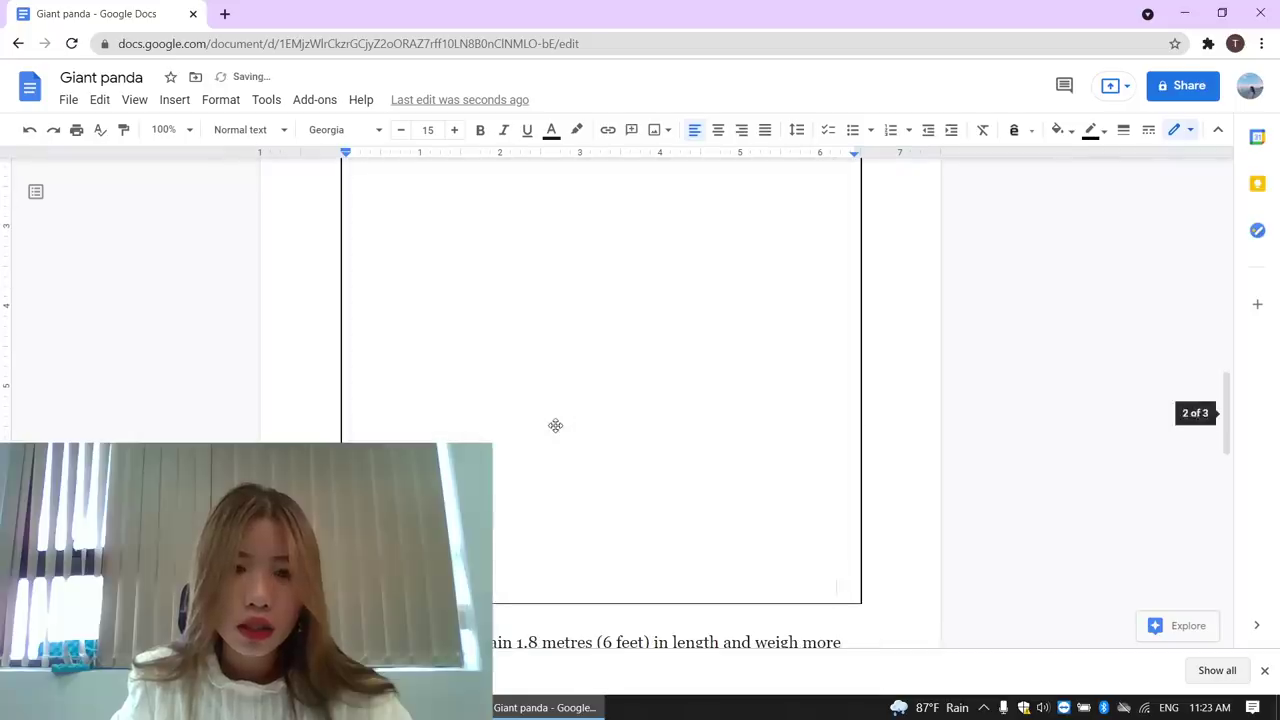
Step: Drag the panda image's corner handle inward twice to shrink it inside the cell
scroll(620, 418, up, 3)
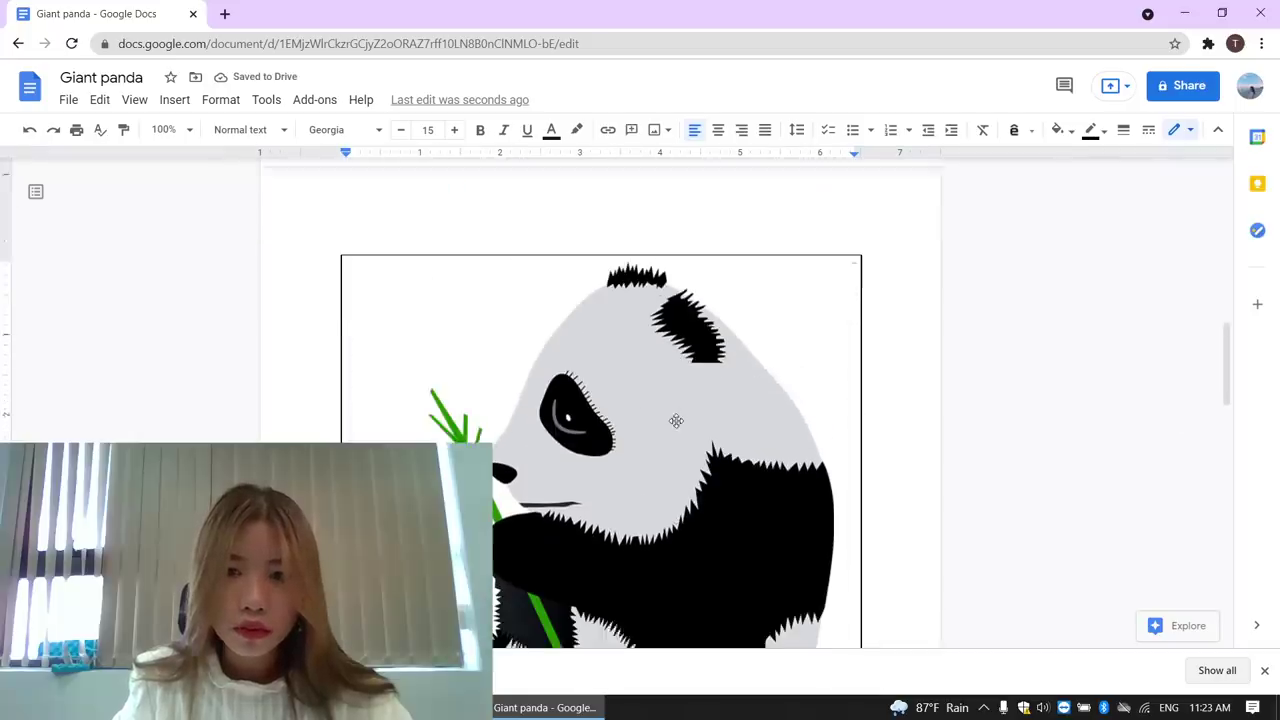
click(687, 420)
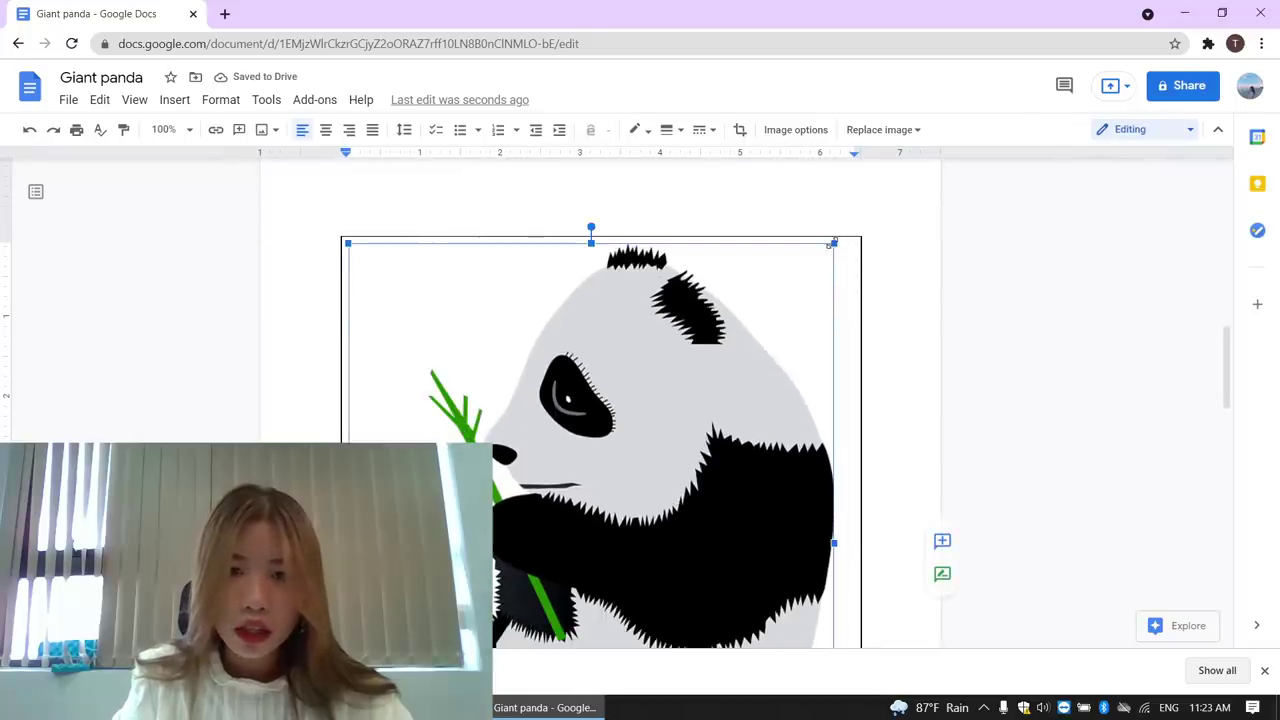
drag(833, 243, 594, 531)
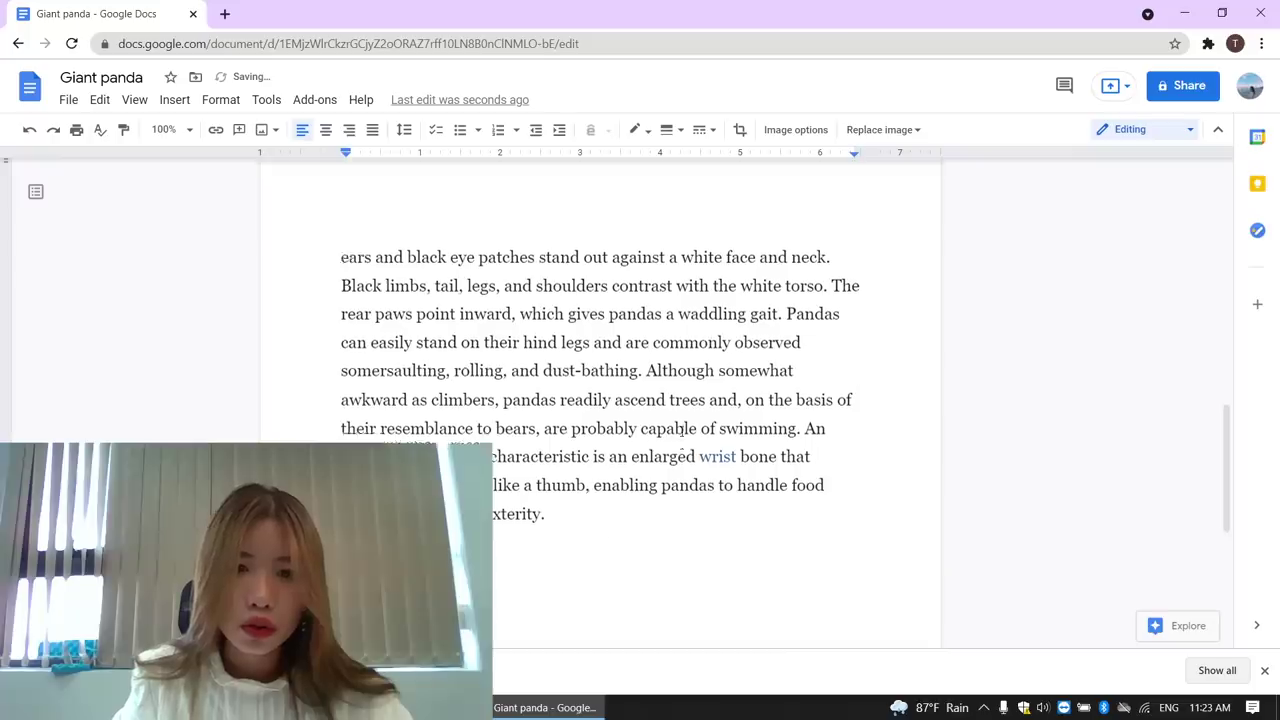
scroll(683, 428, up, 3)
scroll(680, 428, up, 2)
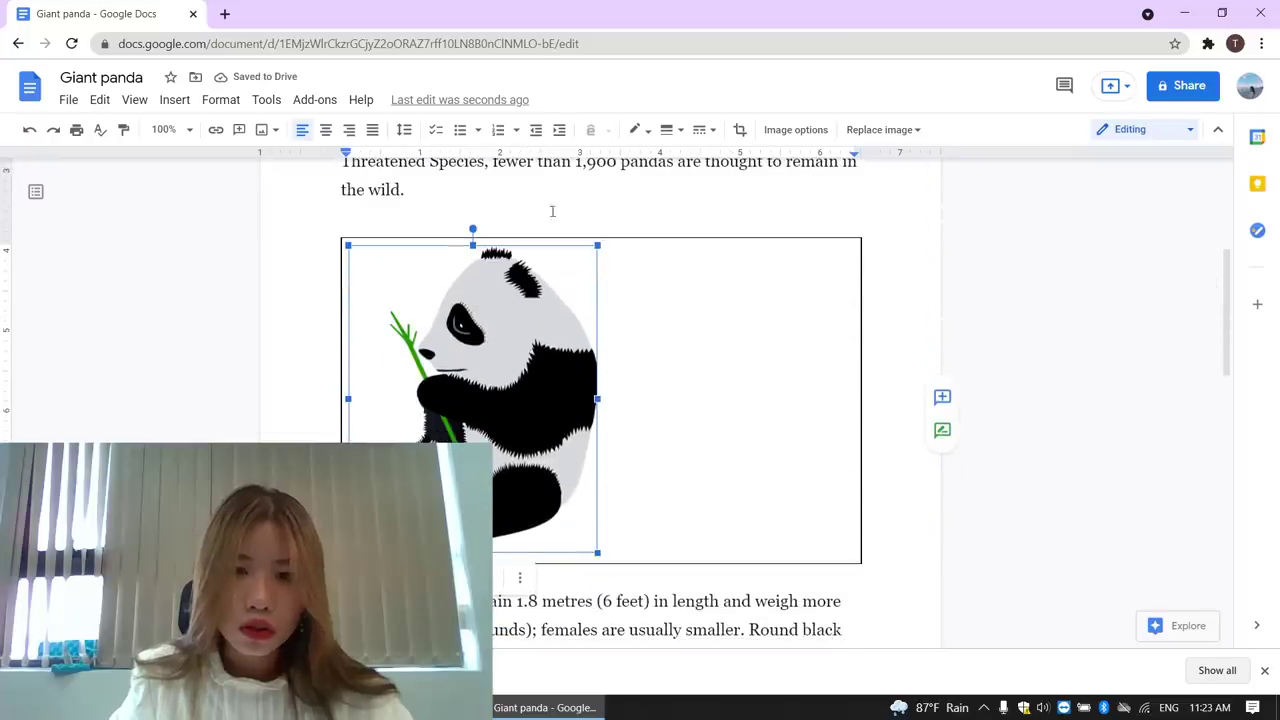
drag(597, 248, 562, 310)
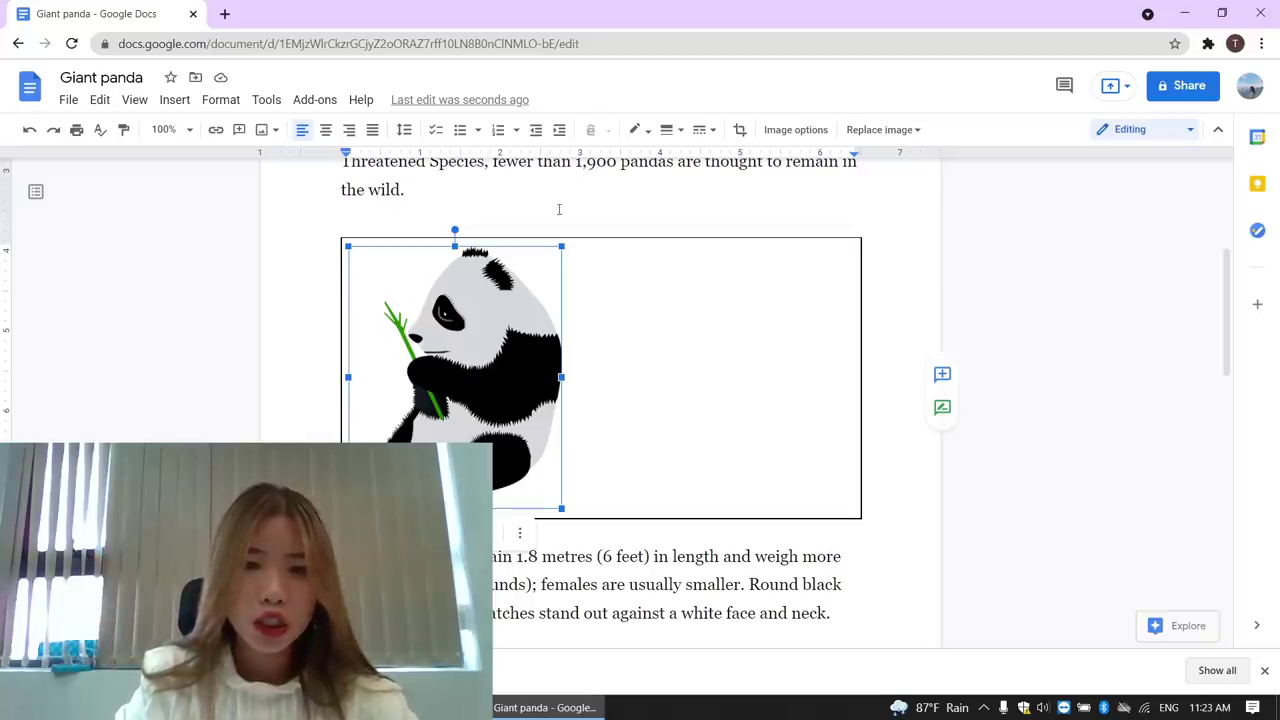
Step: Shrink the panda image further and place the caret beside it in the cell
mouse_move(561, 246)
mouse_down()
mouse_move(512, 307)
mouse_move(513, 330)
mouse_up()
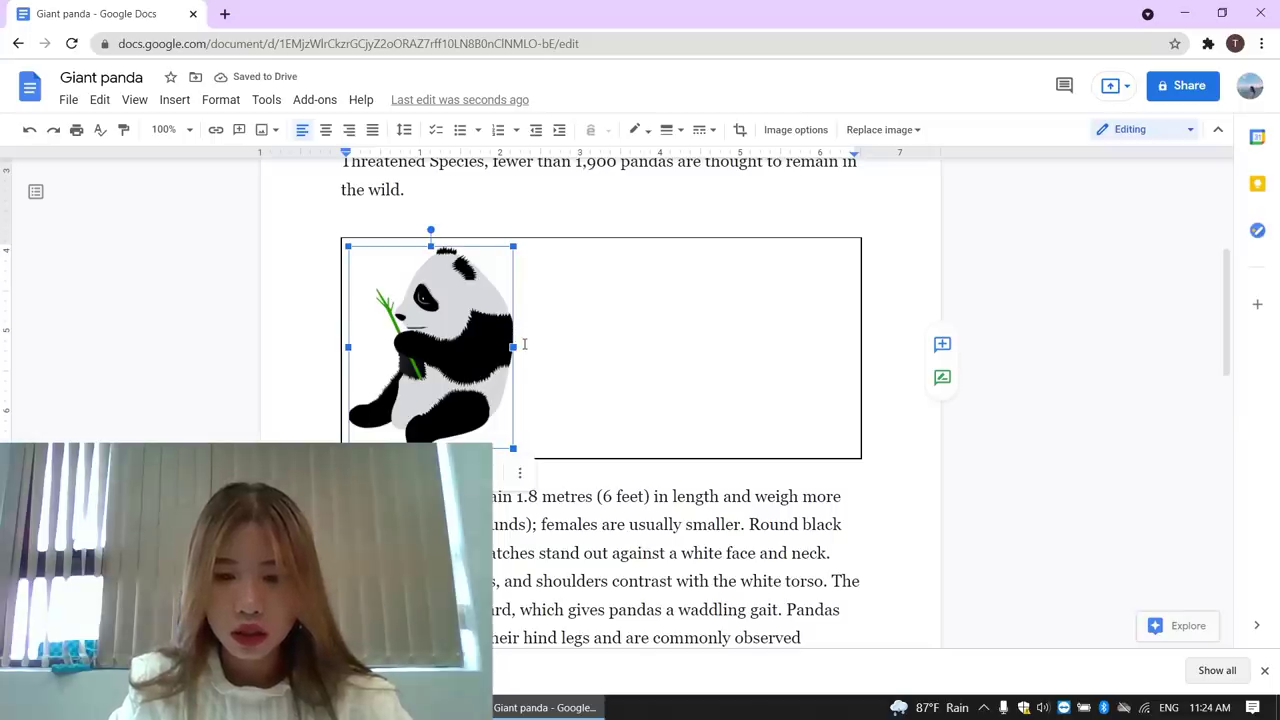
click(585, 444)
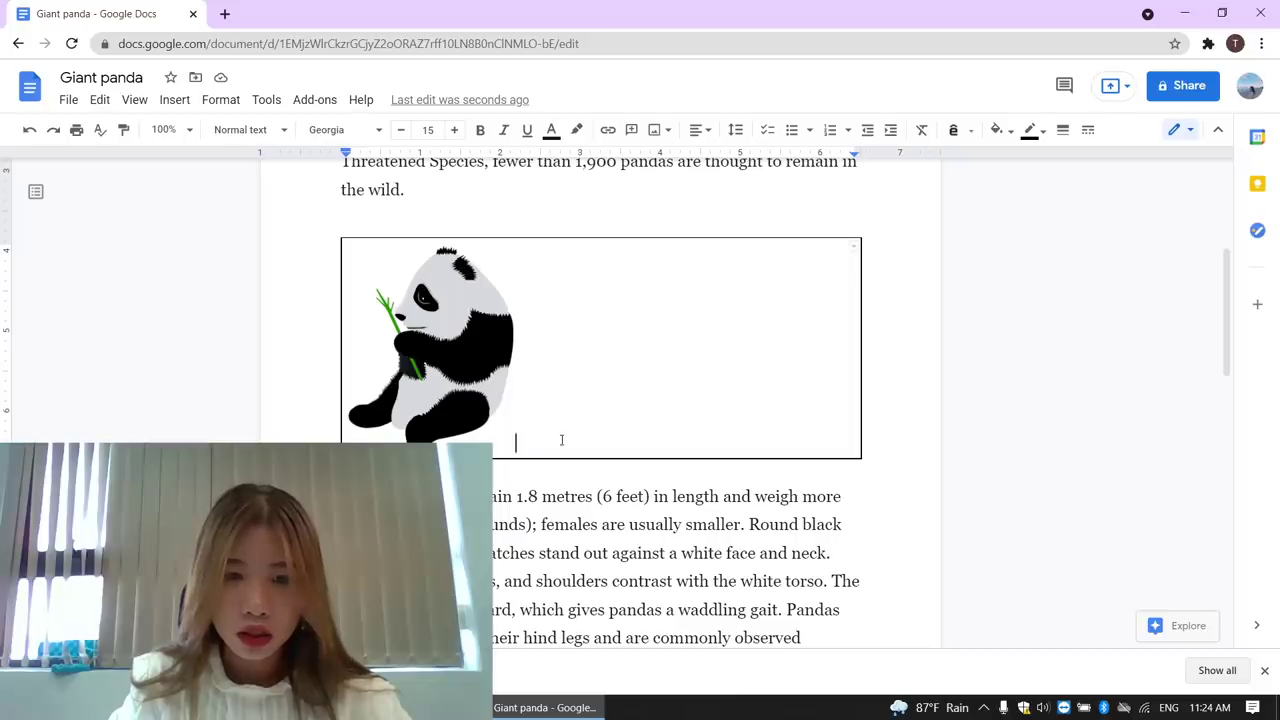
Step: Add a new line in the panda cell and remove the stray extra table row
key(Return)
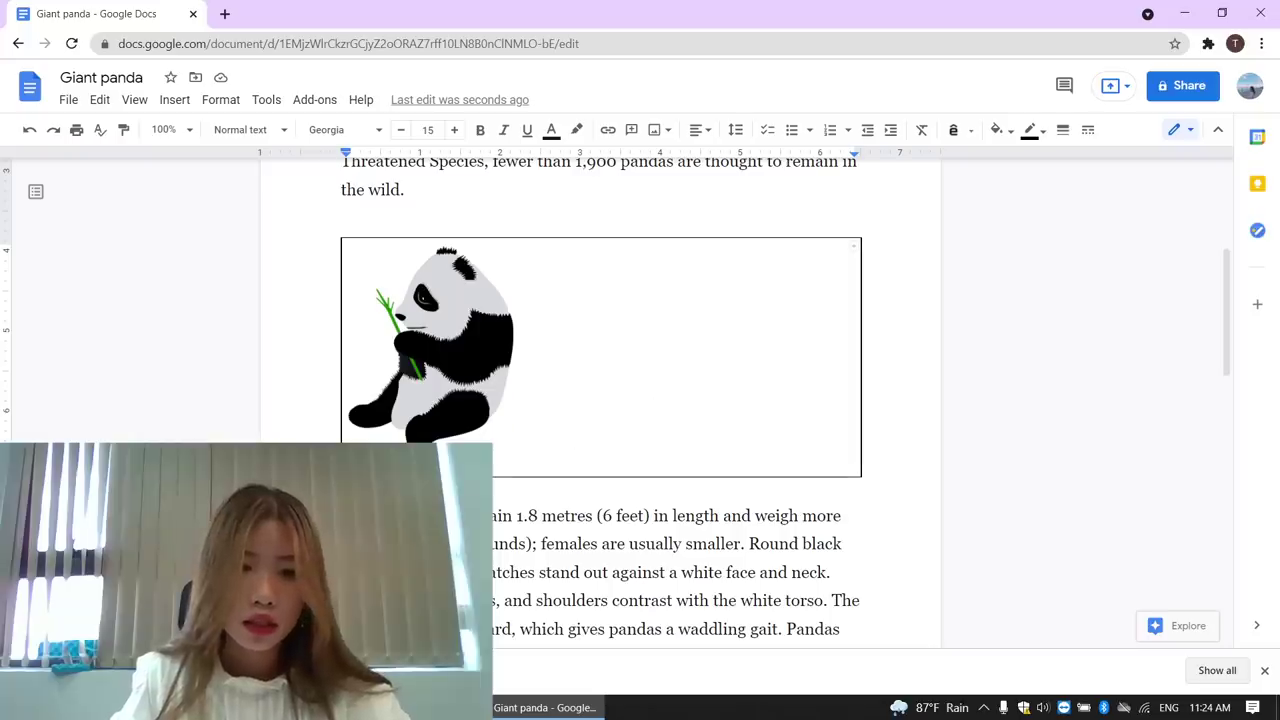
key(Tab)
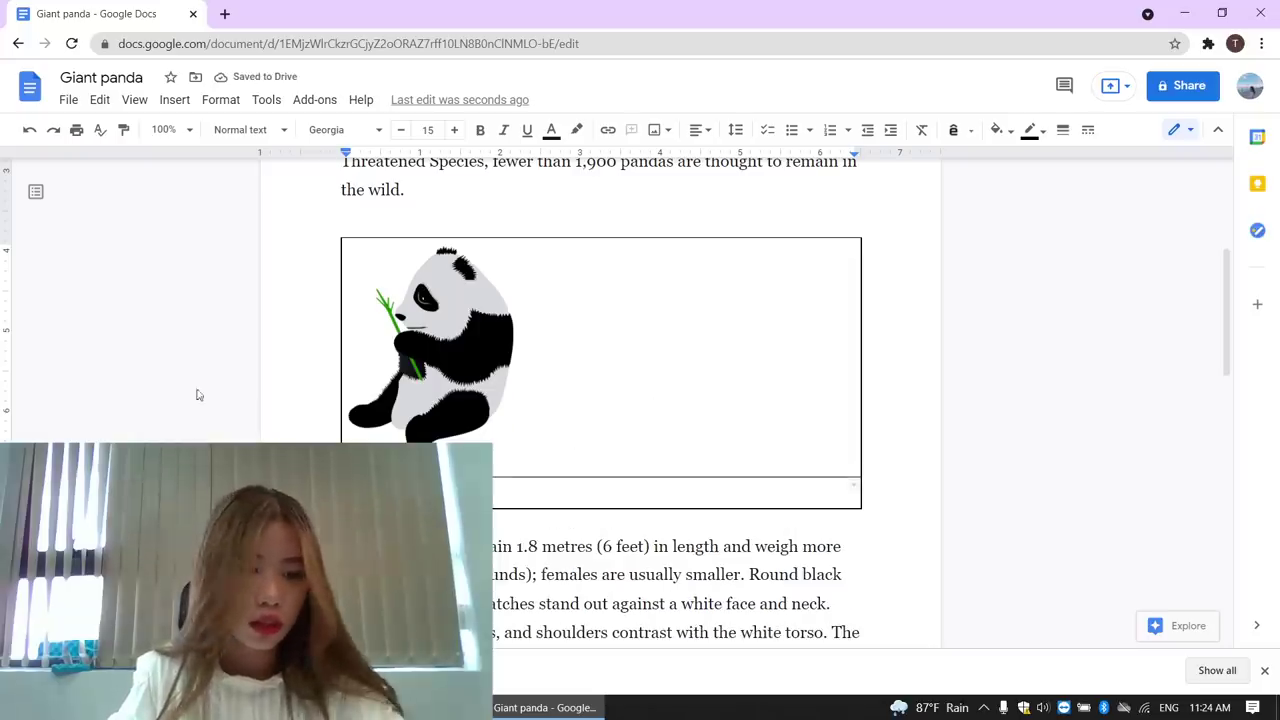
click(29, 129)
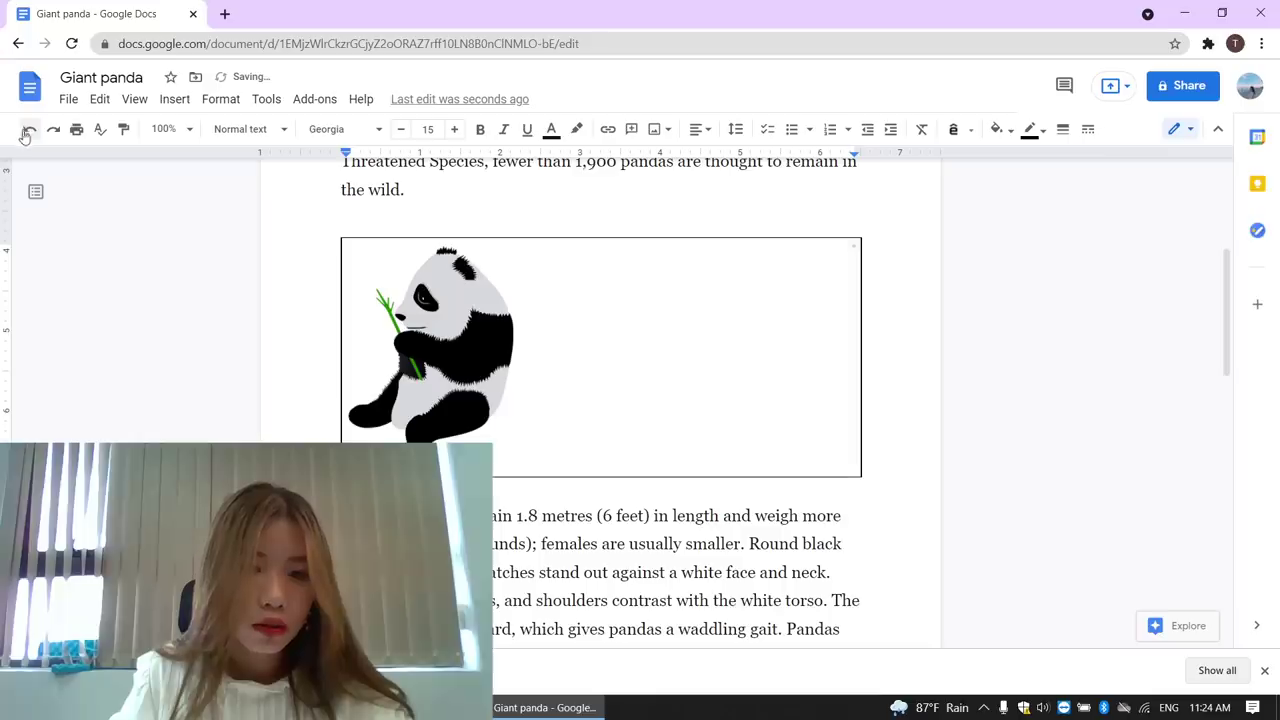
key(ctrl+y)
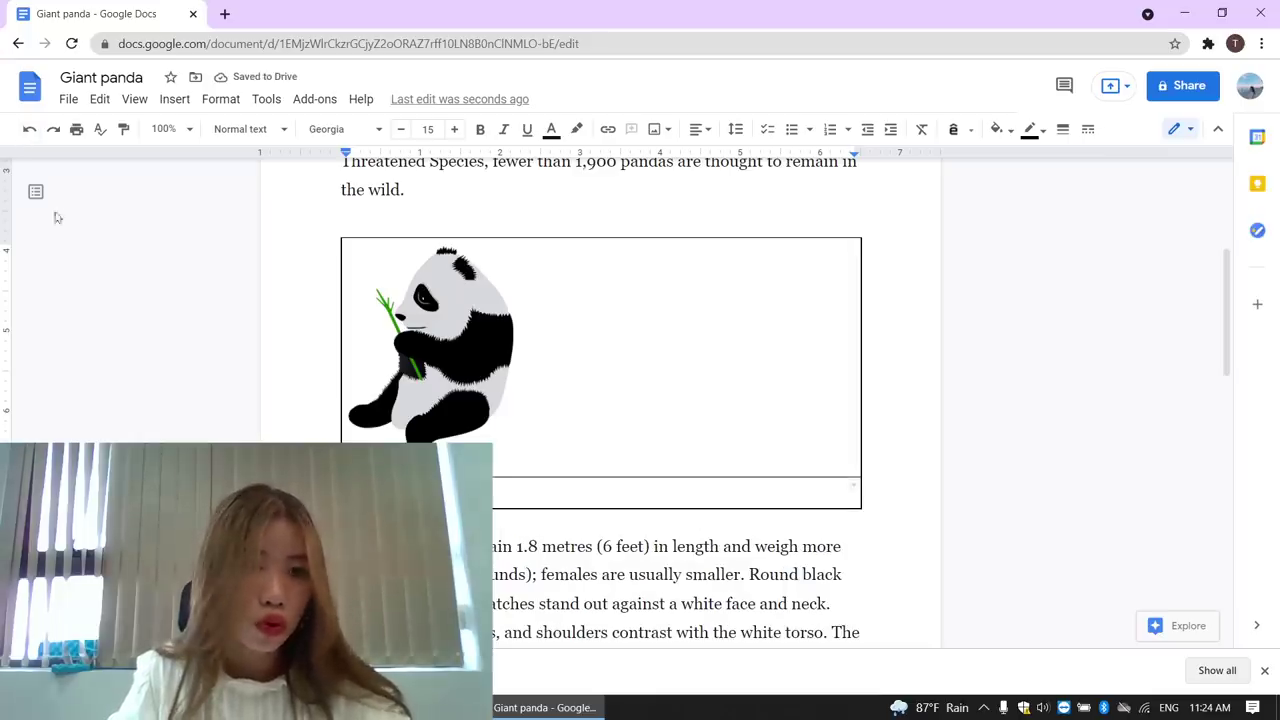
key(ctrl+z)
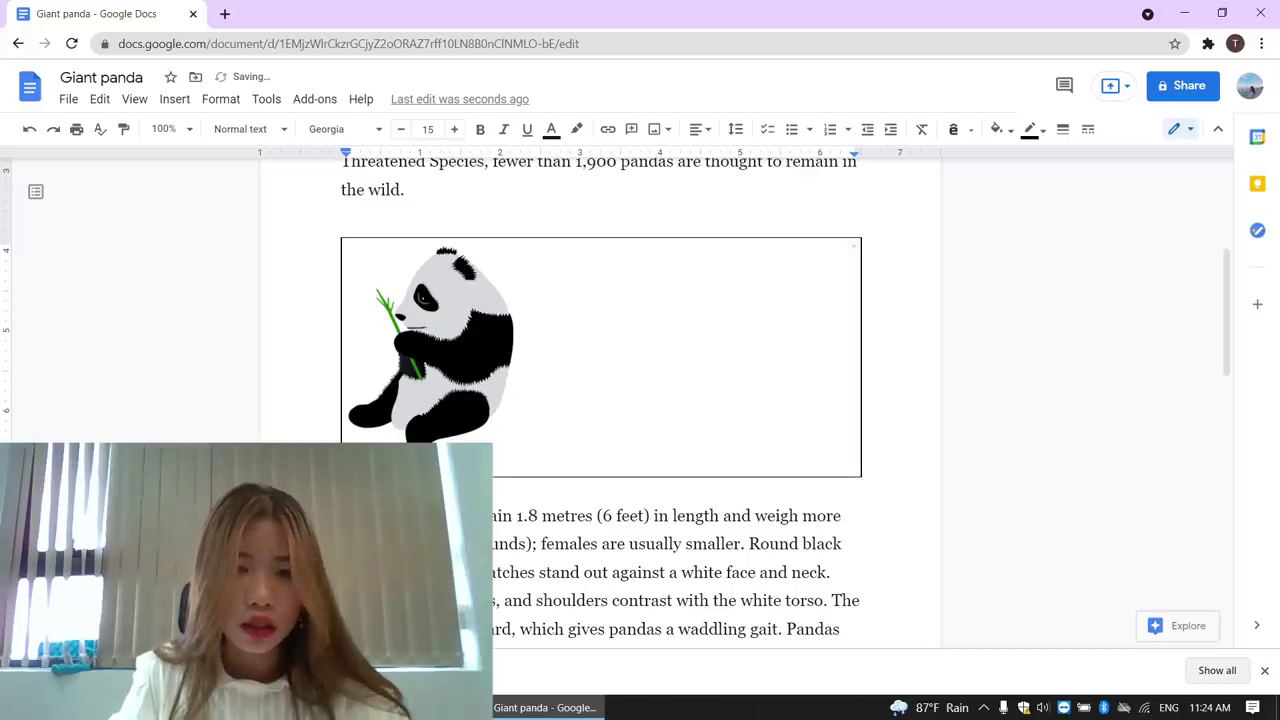
Step: Drag the table's right border left so it hugs the panda image
click(784, 364)
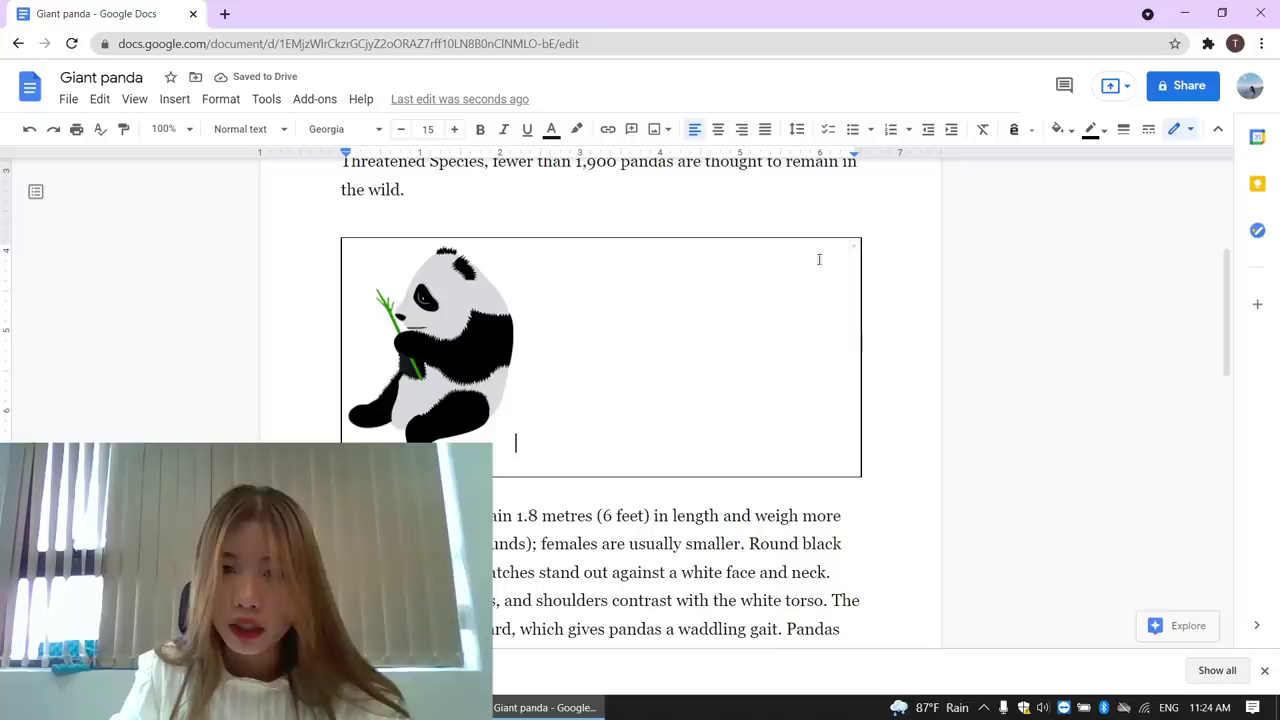
click(861, 239)
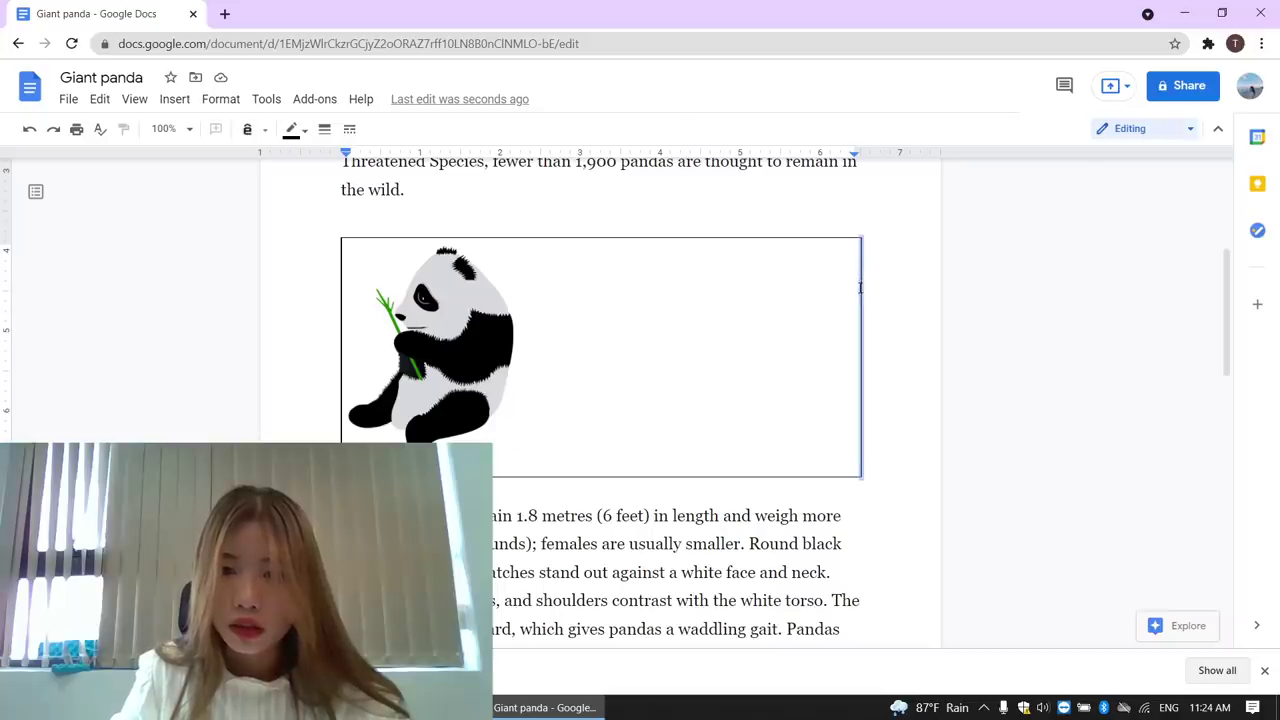
click(800, 292)
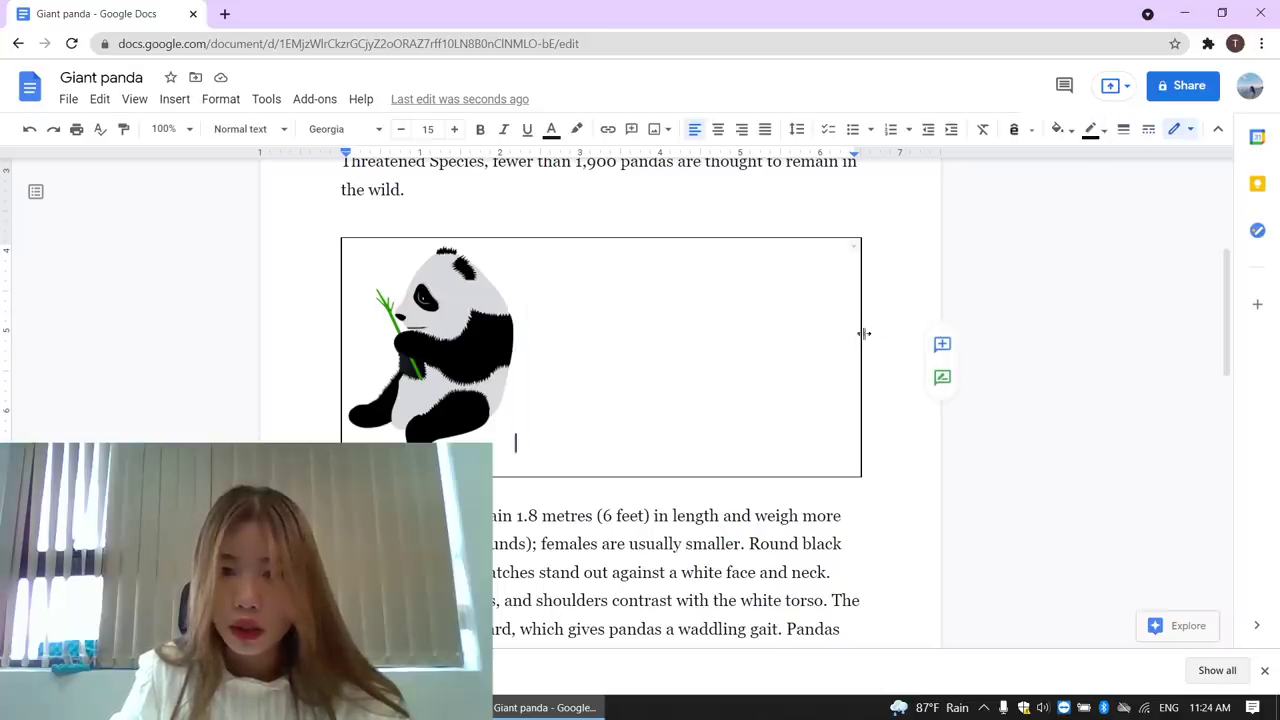
drag(858, 337, 548, 332)
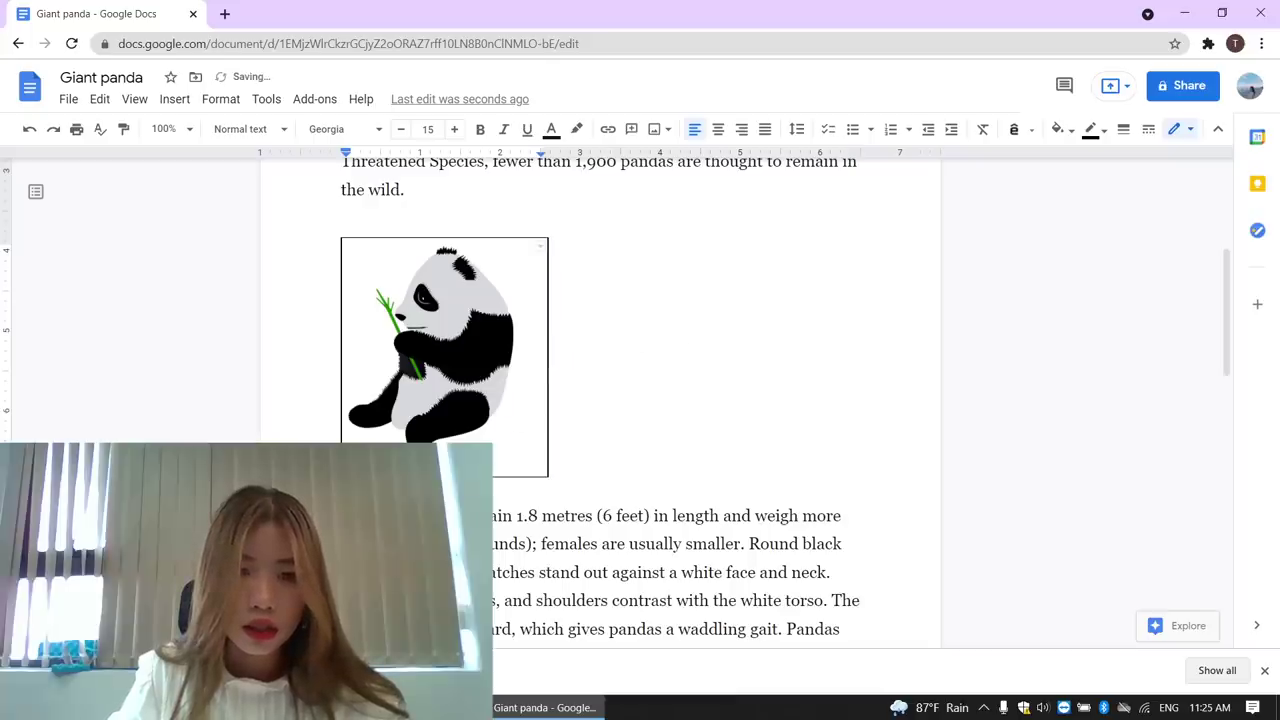
Step: Centre the caption, restoring the panda image after accidentally deleting it
click(718, 129)
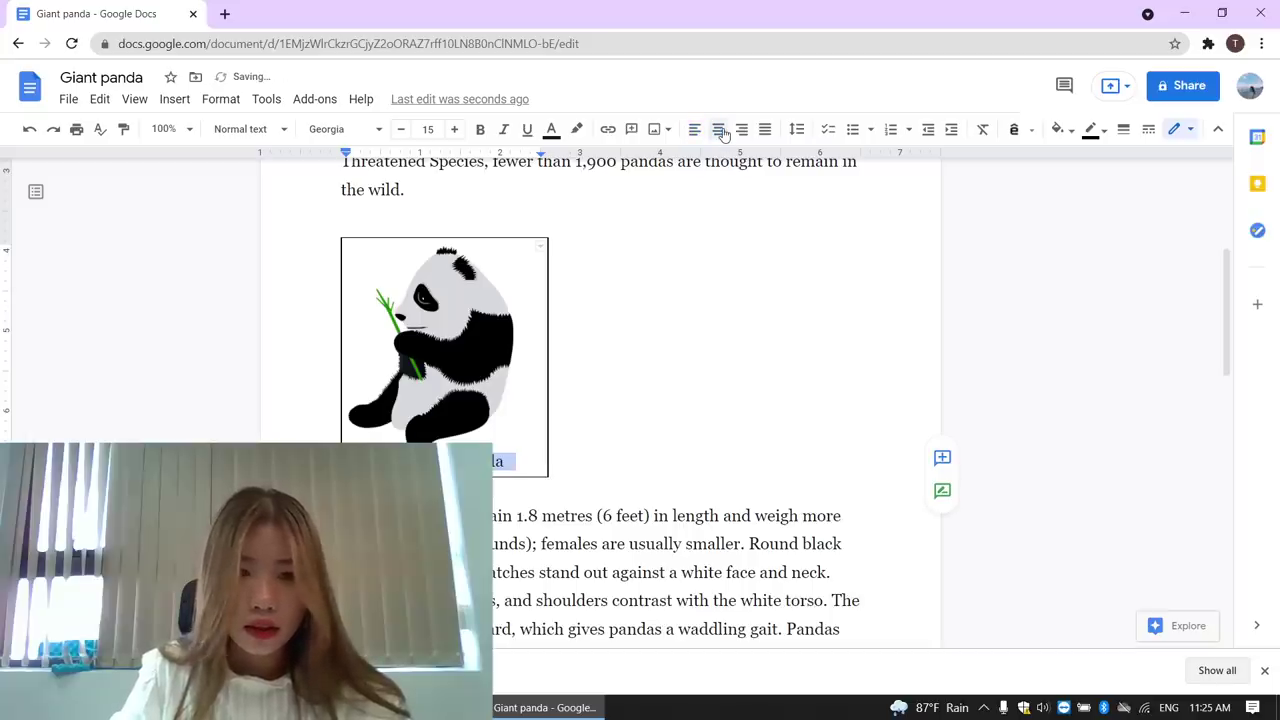
key(Down)
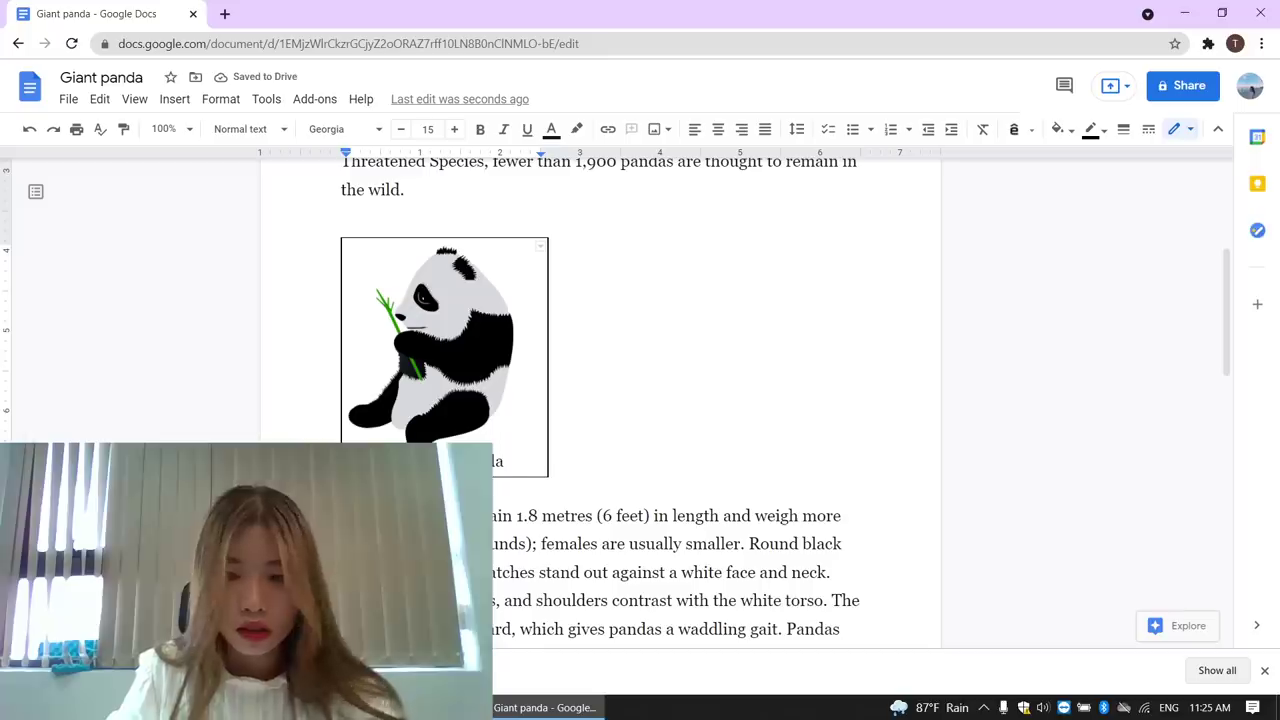
key(BackSpace)
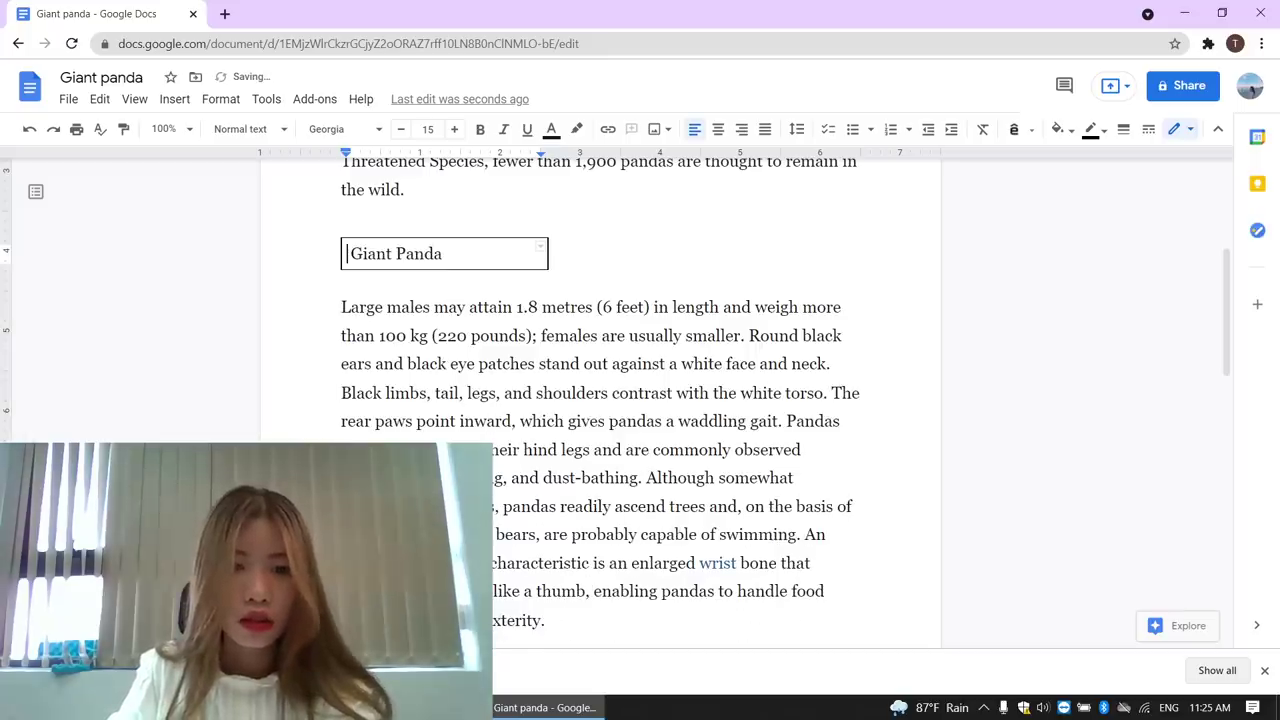
click(29, 129)
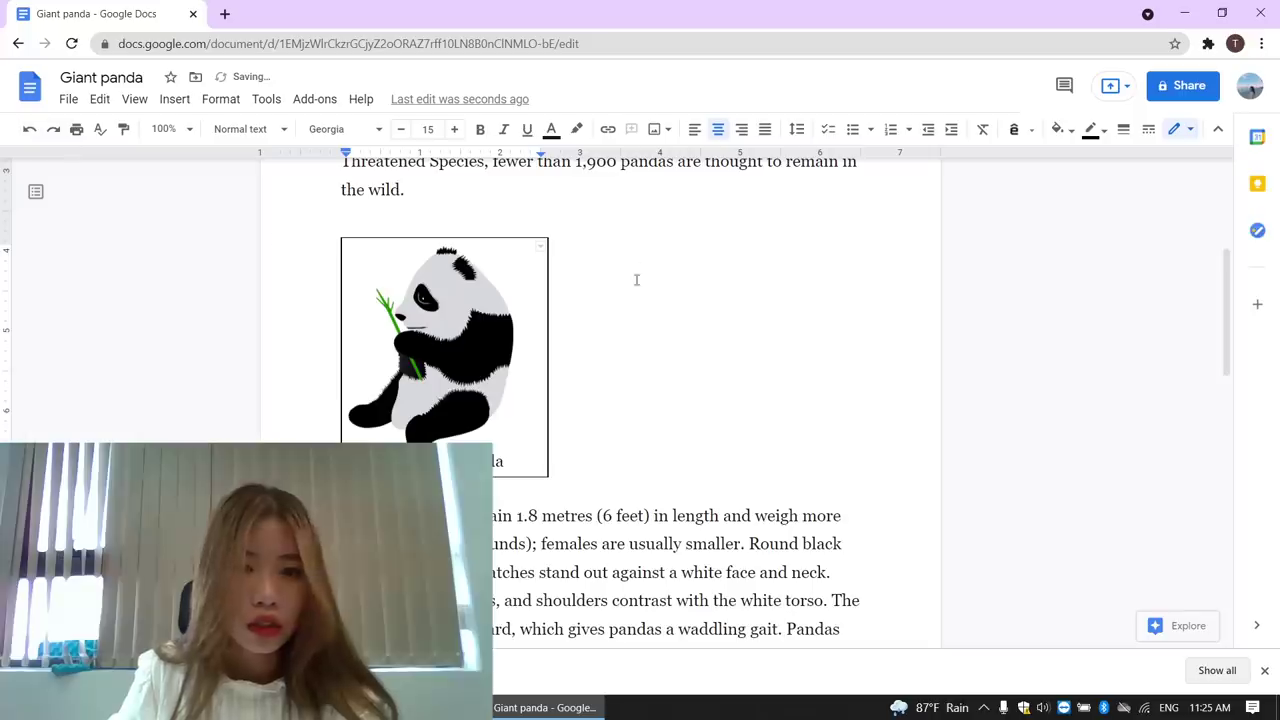
click(717, 135)
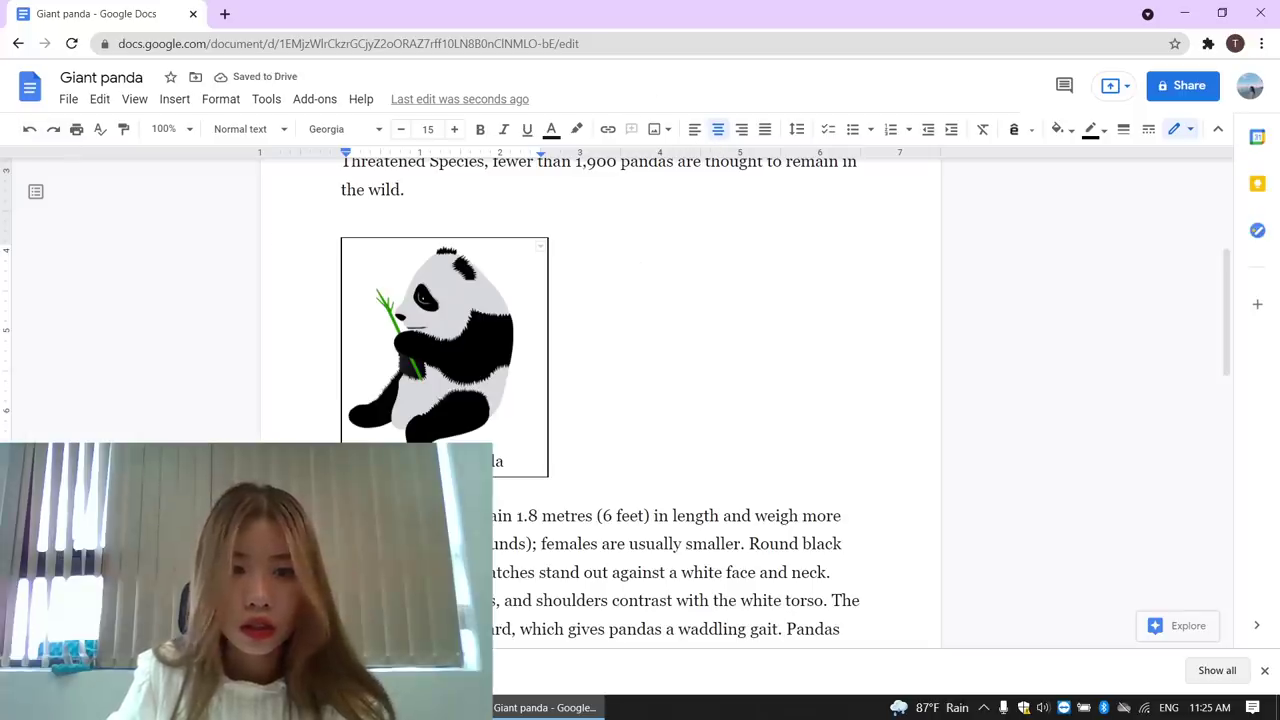
key(Down)
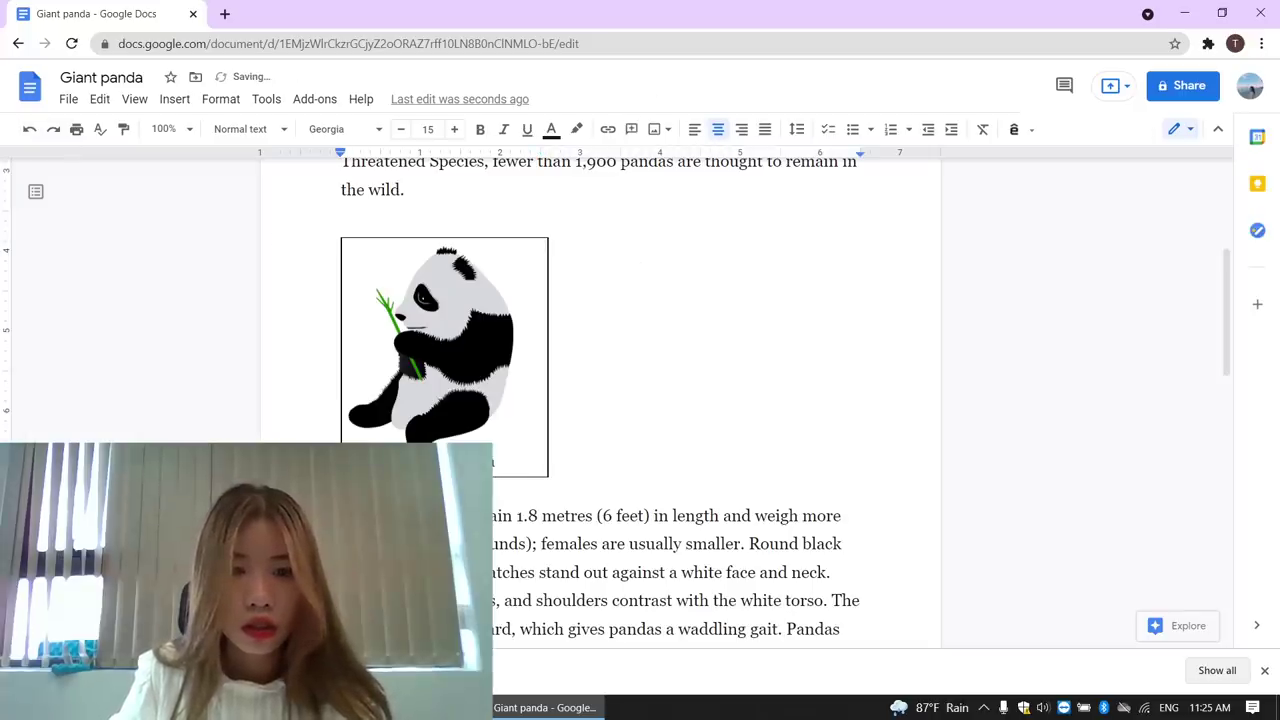
key(Up)
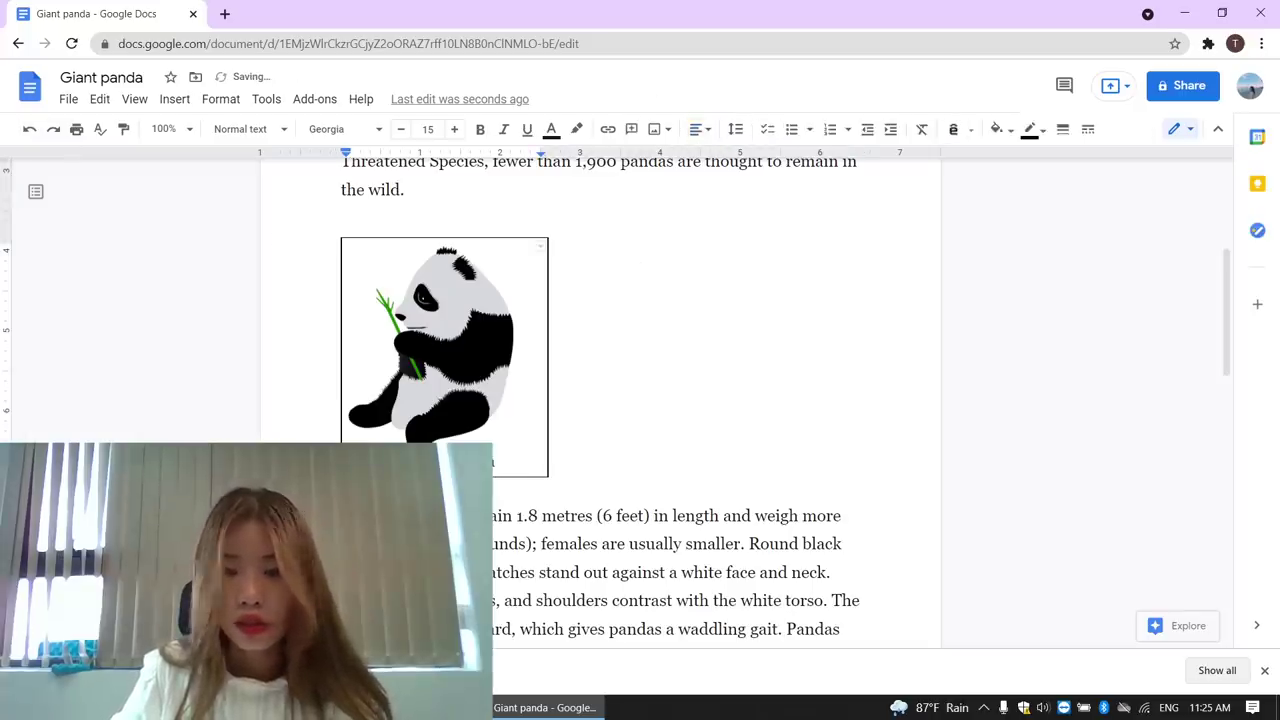
Step: Change the caption's alignment several times using the alignment dropdown
click(700, 129)
click(627, 164)
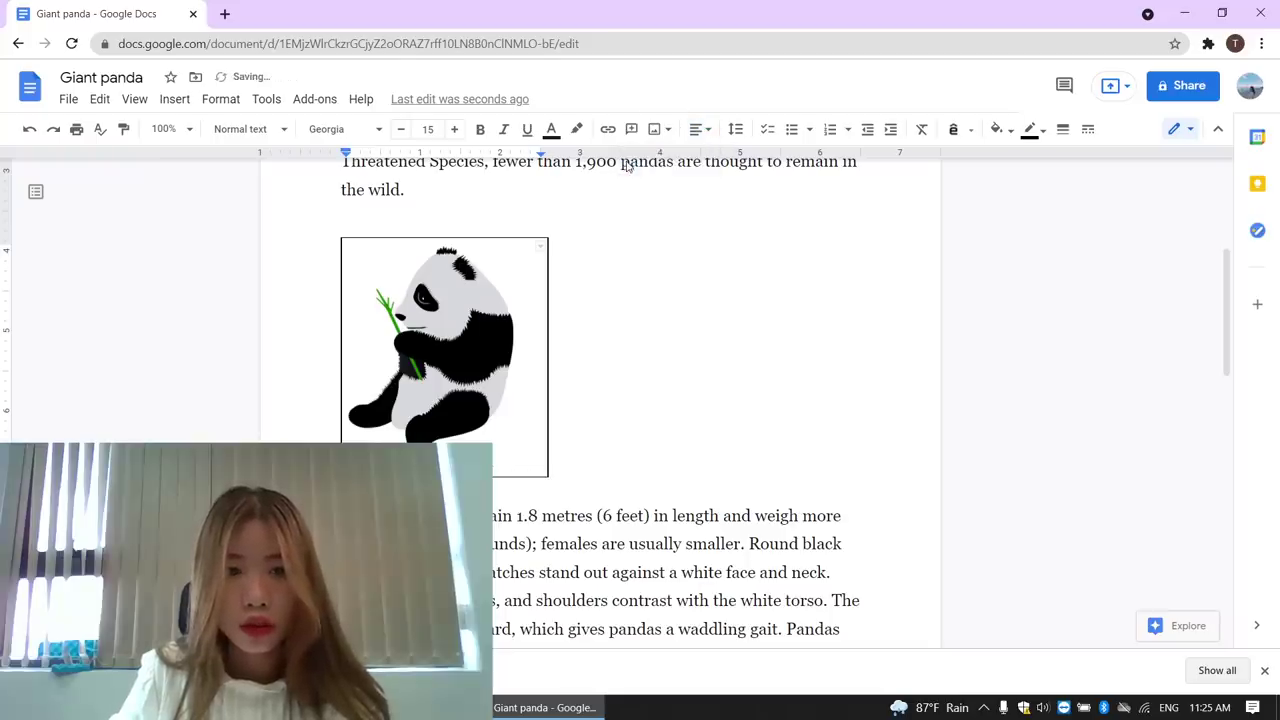
click(700, 129)
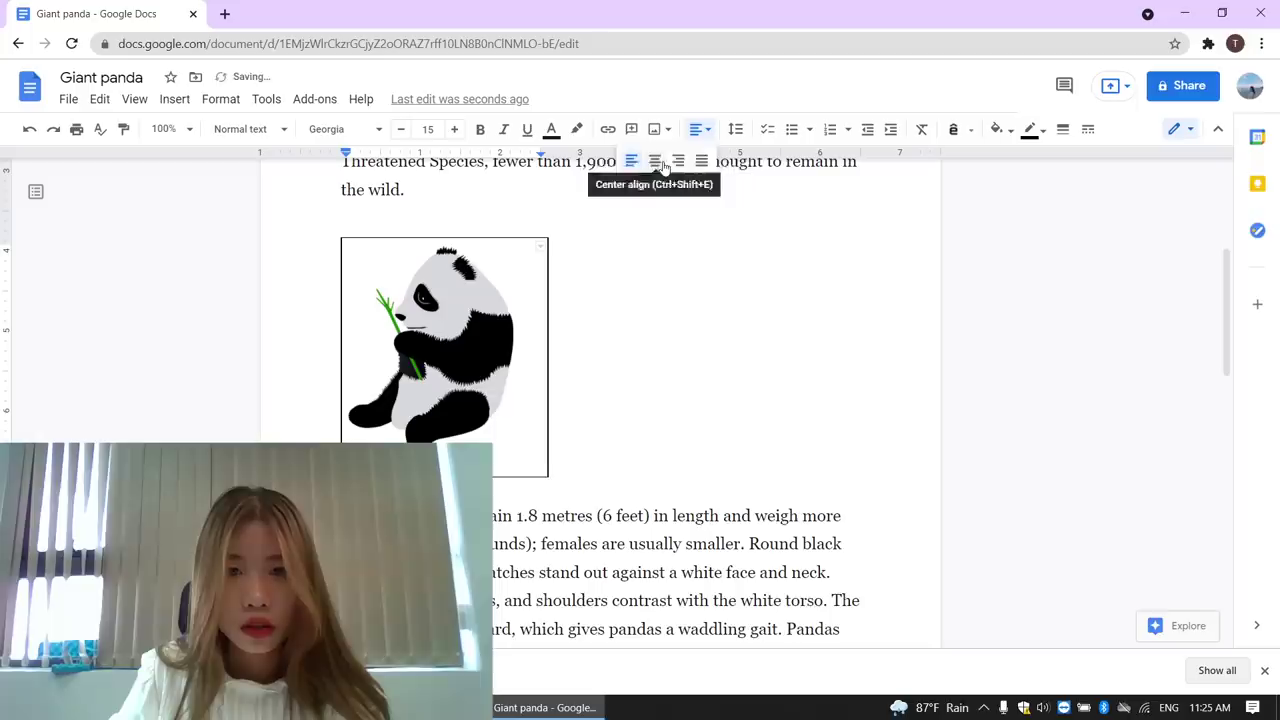
click(661, 166)
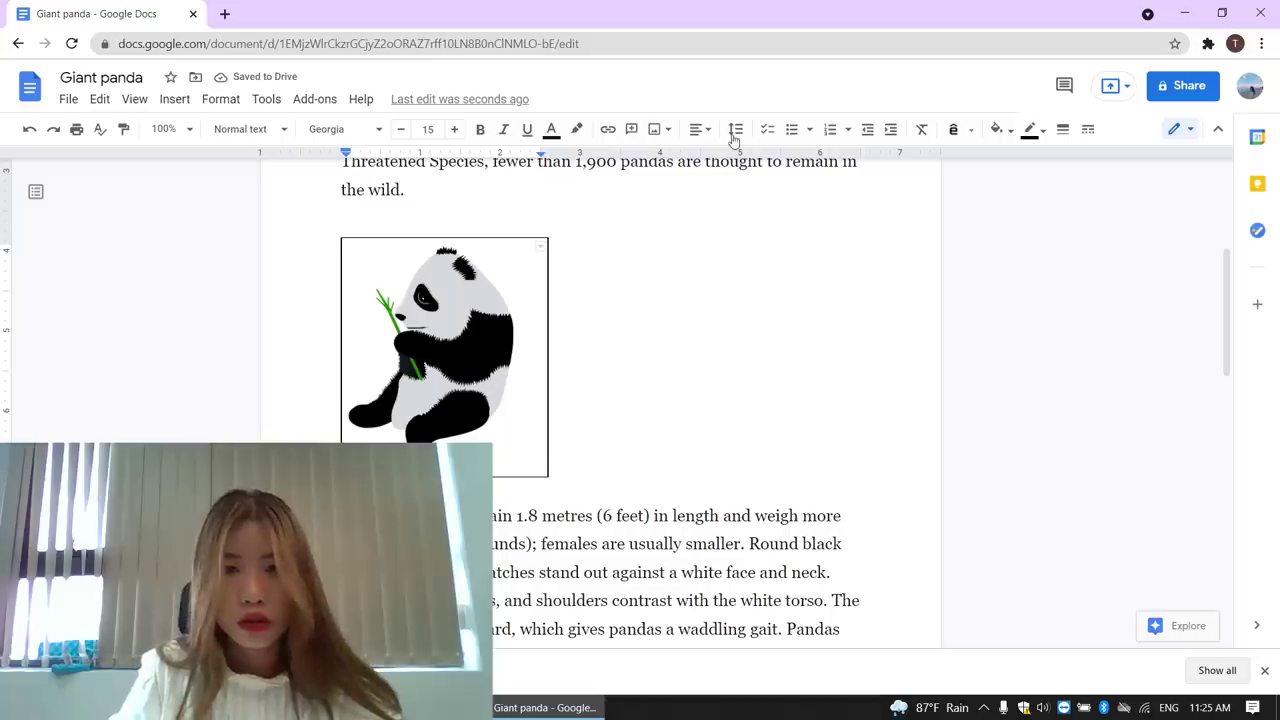
click(703, 130)
click(657, 168)
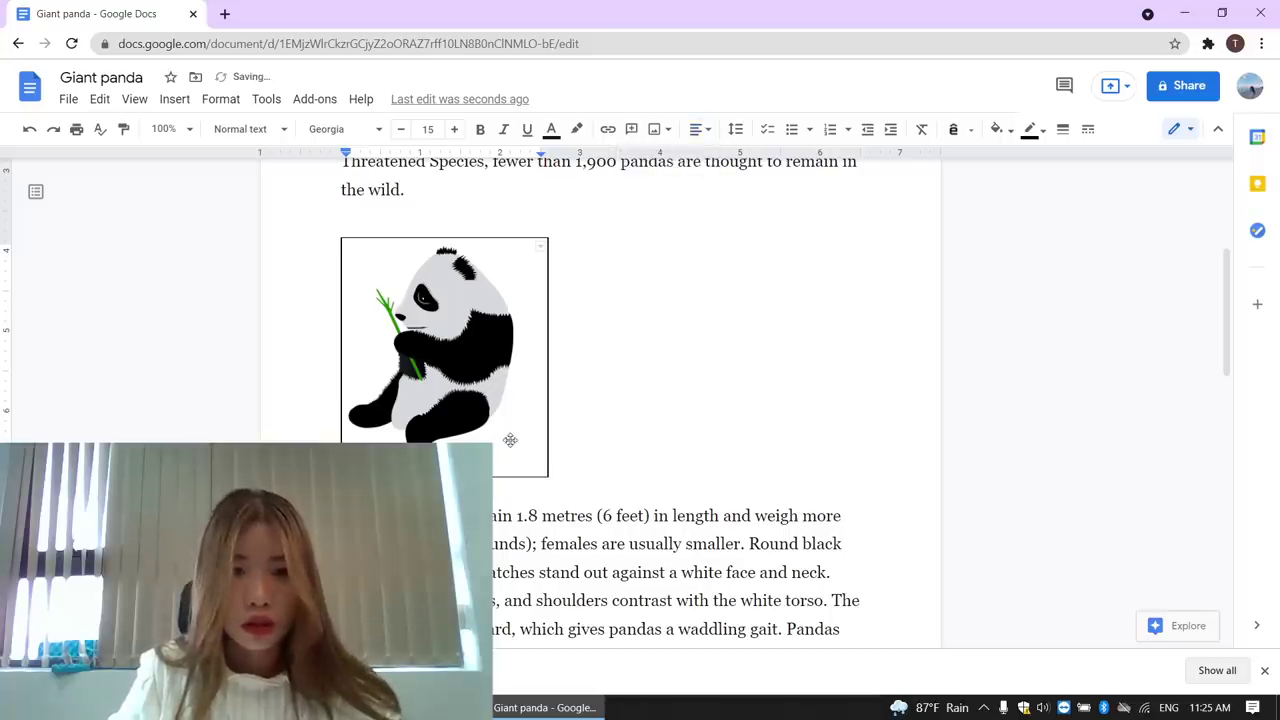
click(698, 129)
click(634, 163)
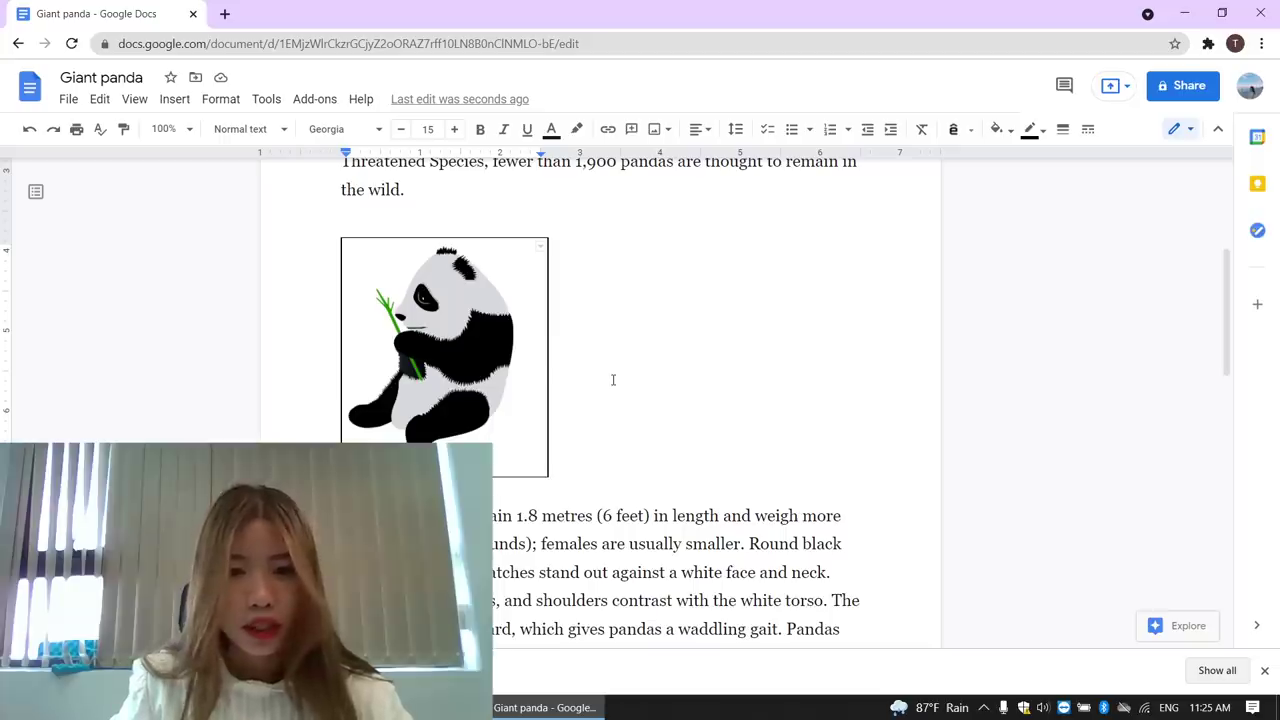
Step: Place the caret beside the panda image in the cell and open the Insert menu
double_click(613, 380)
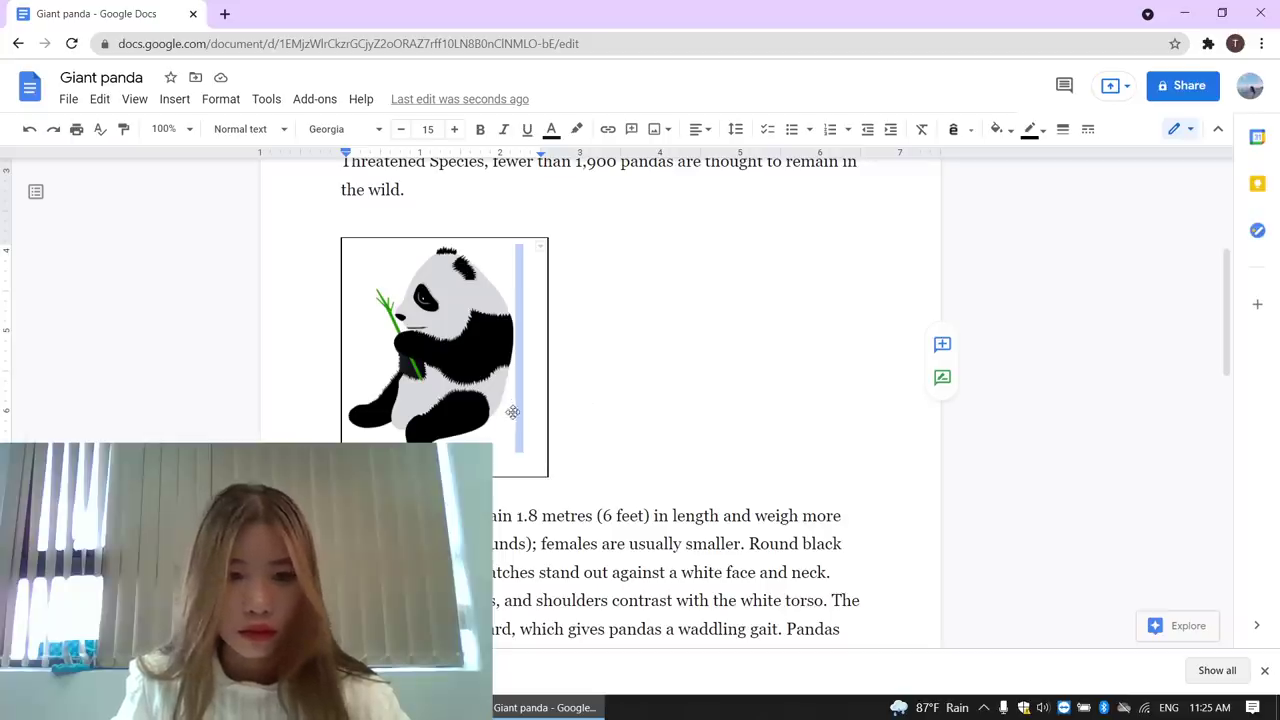
click(503, 467)
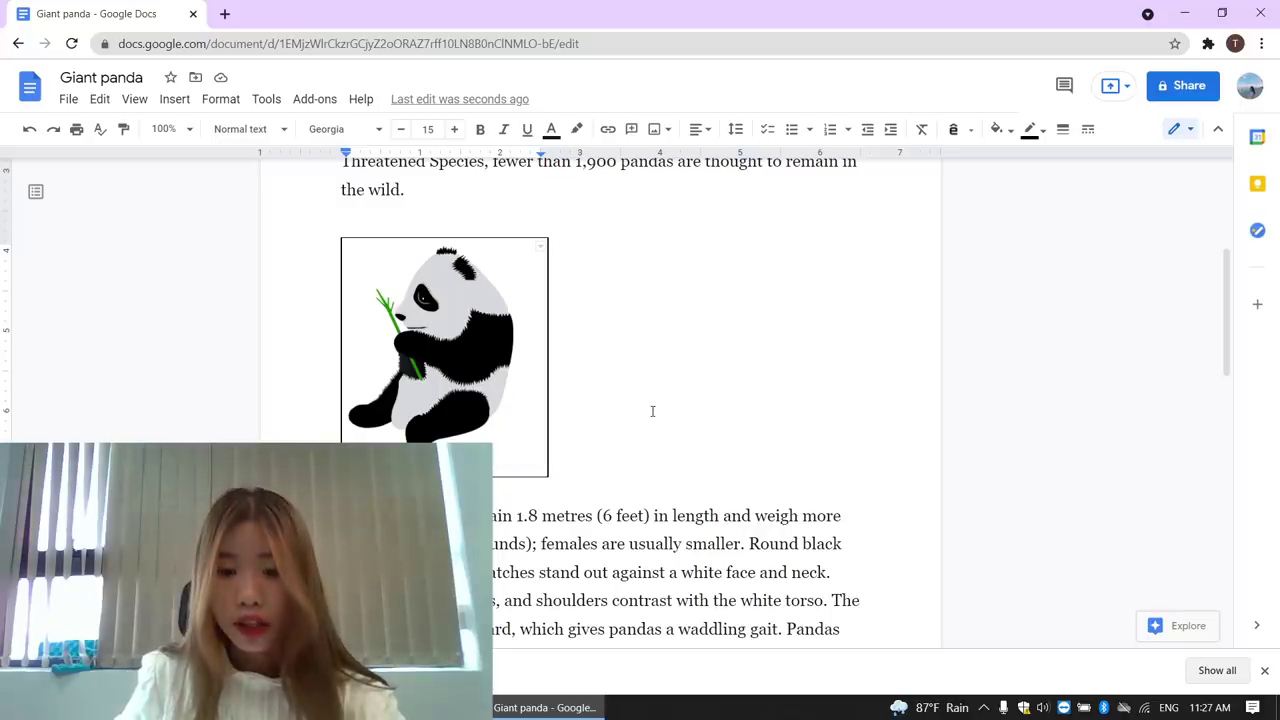
click(174, 100)
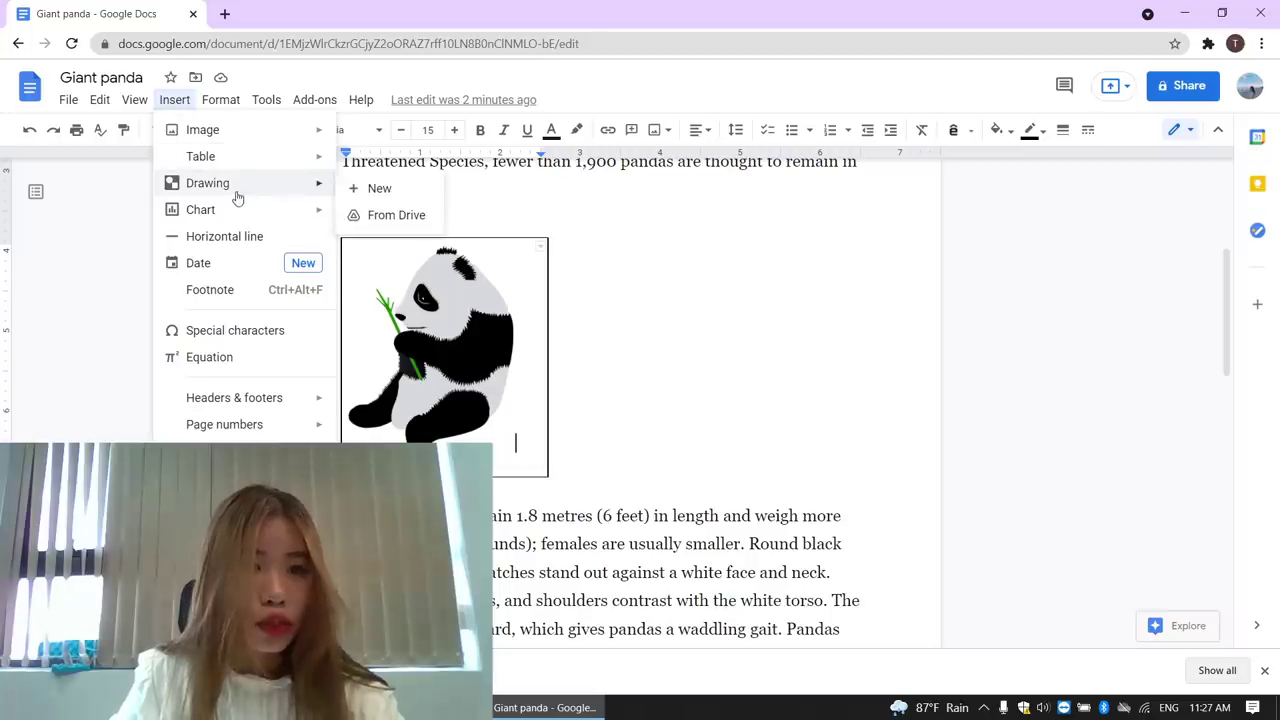
mouse_move(207, 183)
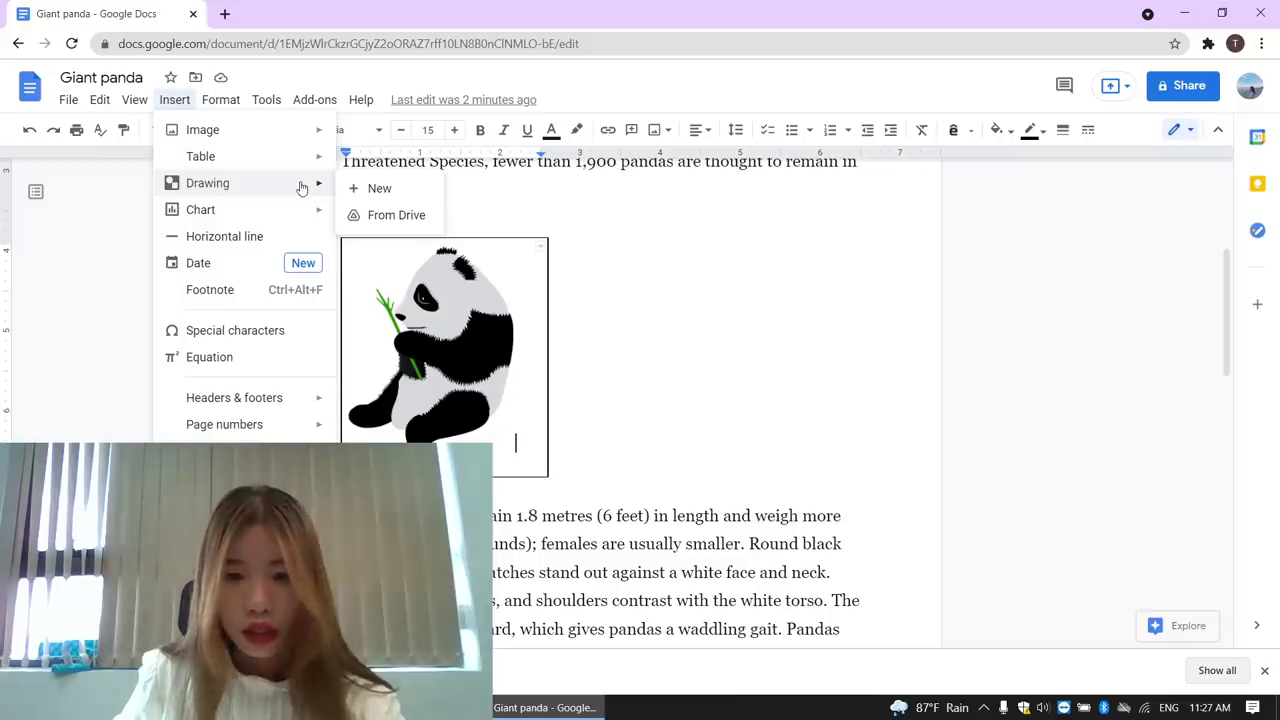
Step: Start a new drawing and search the web for 'panda' images
click(373, 189)
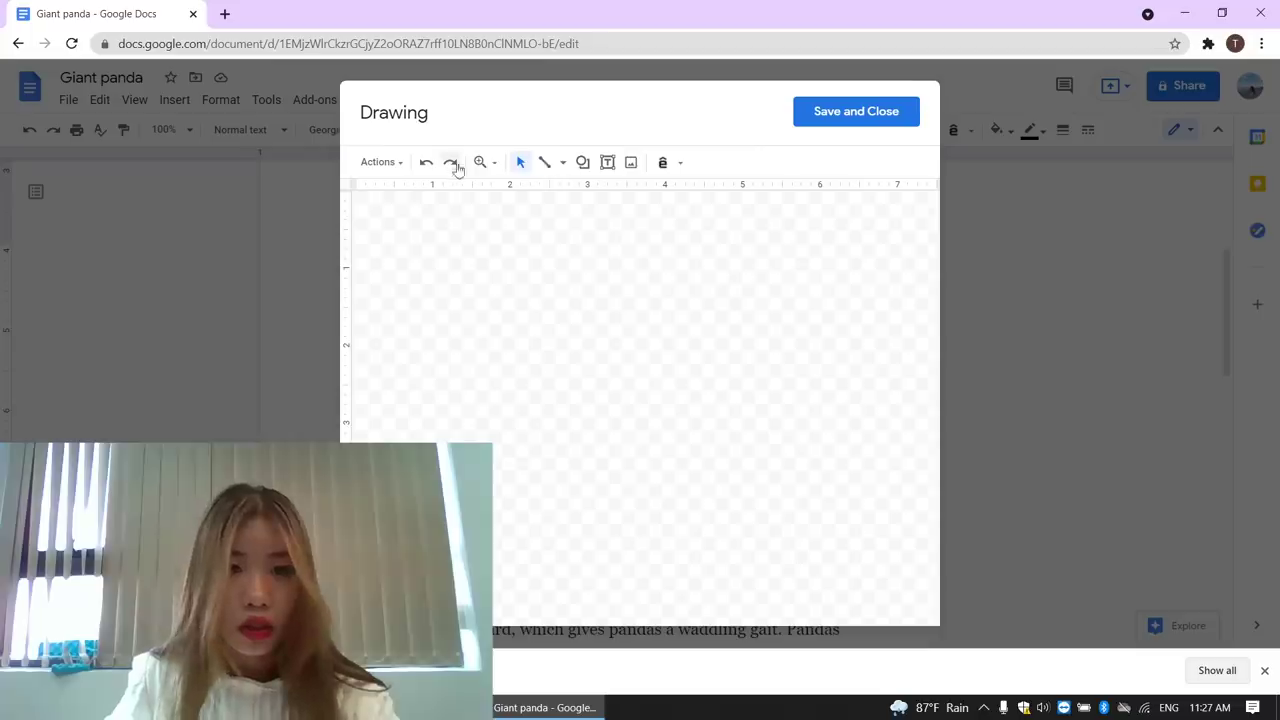
click(631, 162)
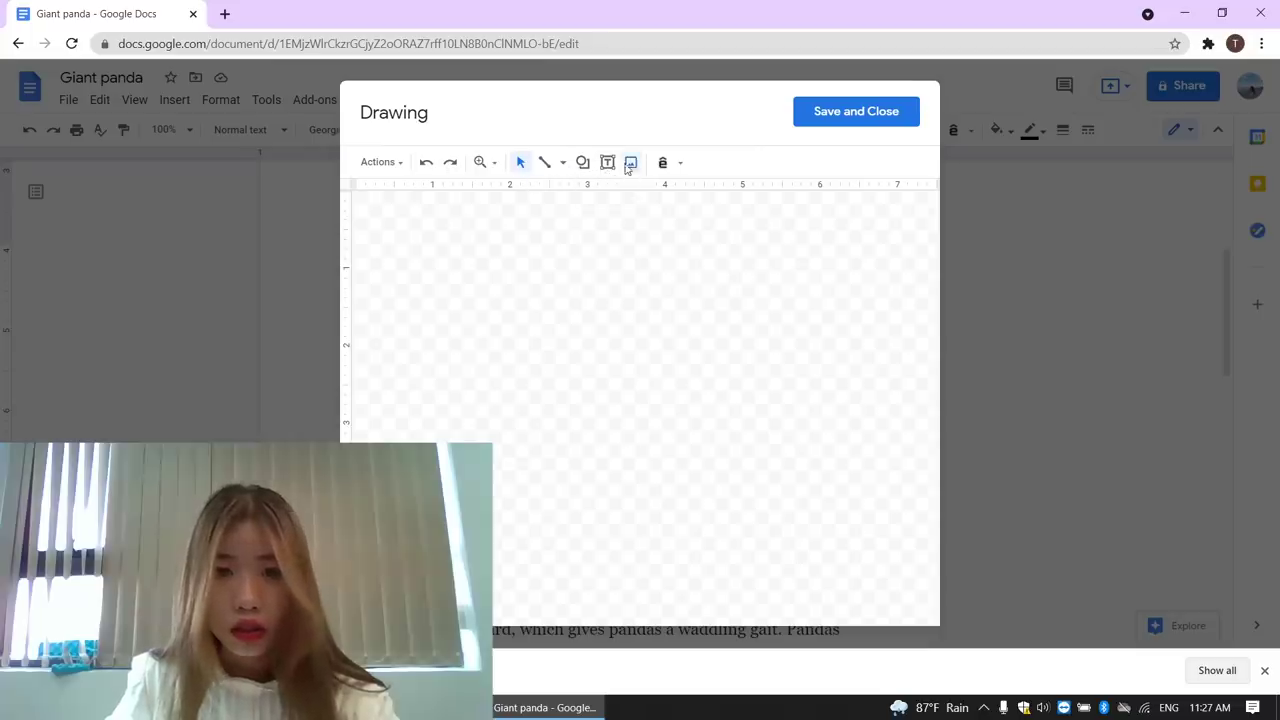
click(741, 233)
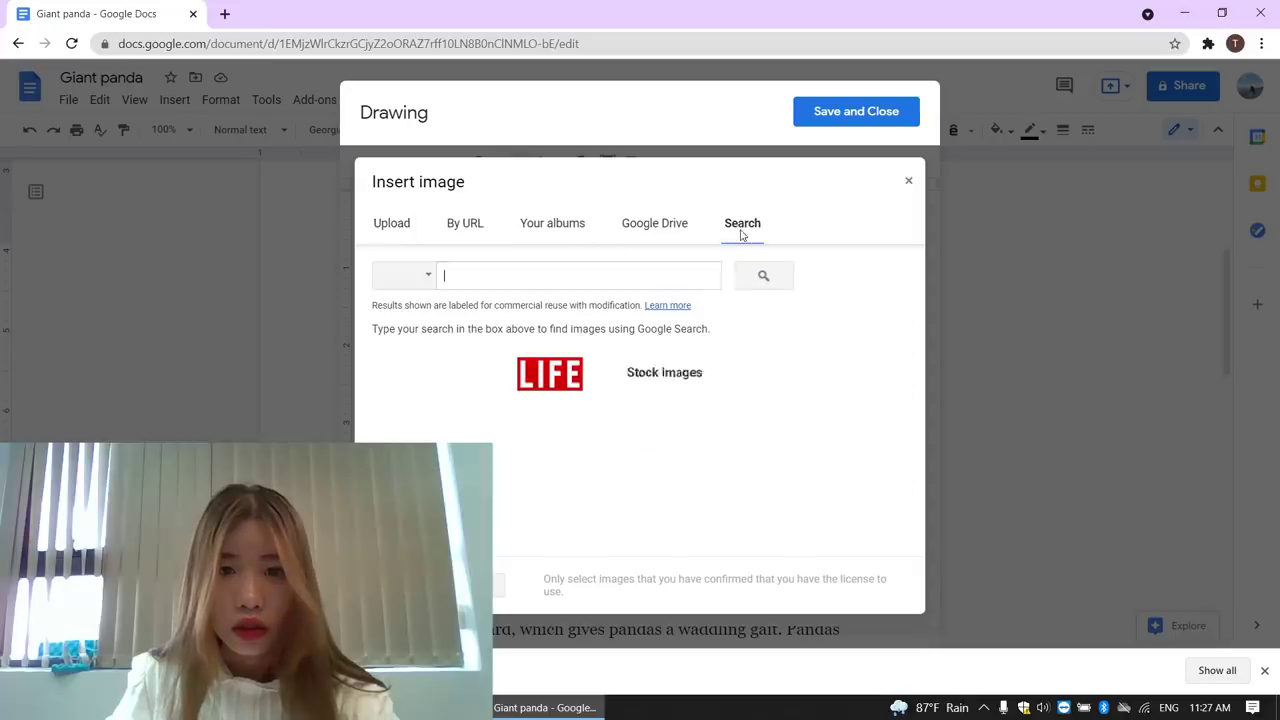
text(p)
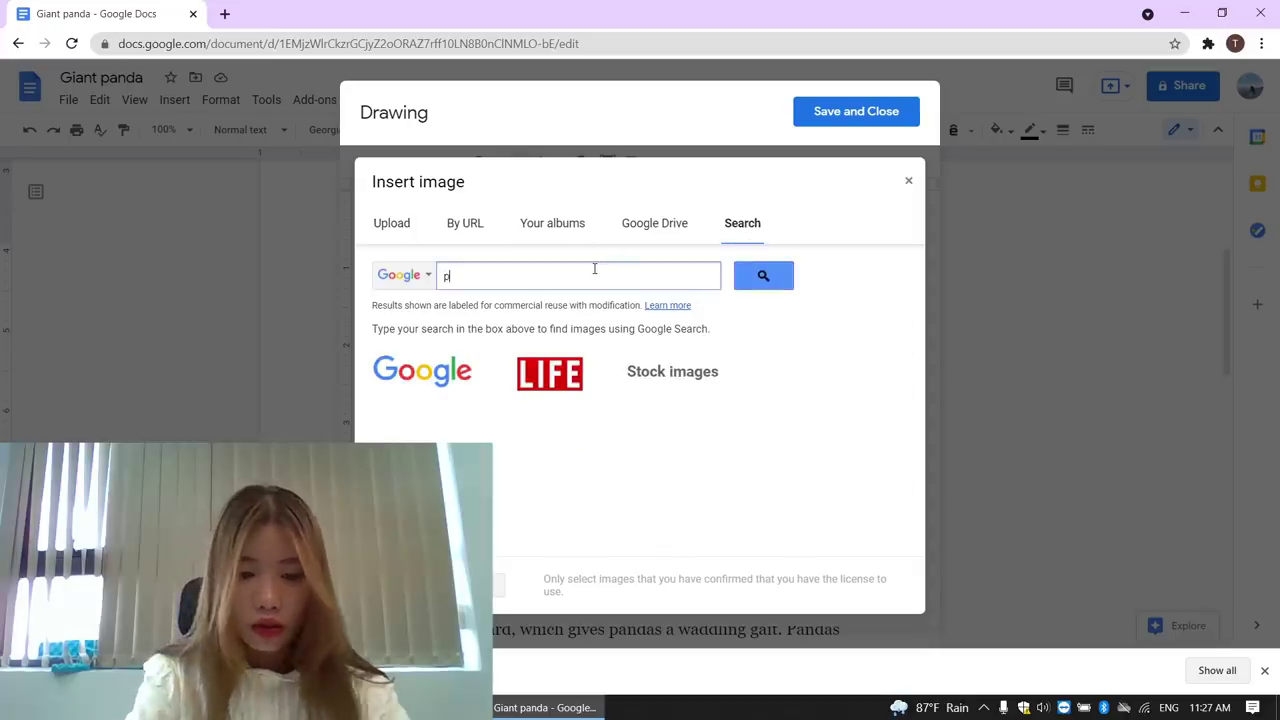
text(anda)
key(Return)
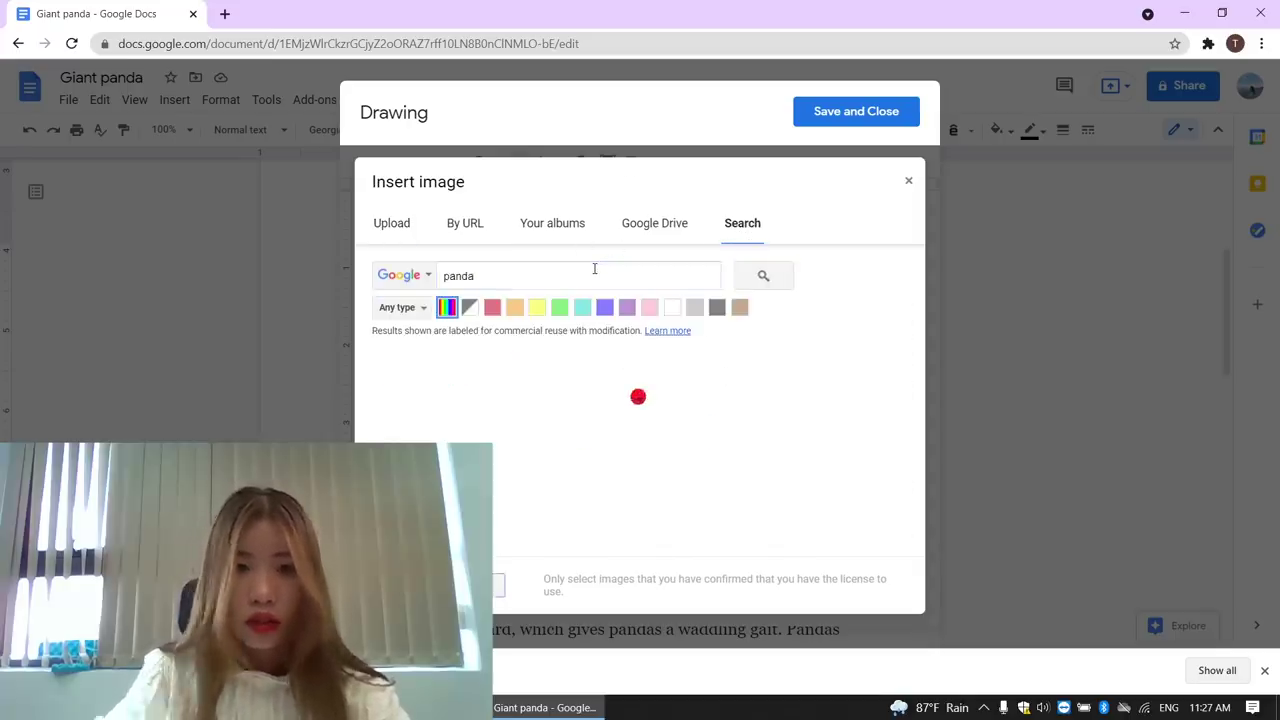
Step: Choose the photo of a panda lying on a wooden plank and add it to the drawing
scroll(637, 428, down, 3)
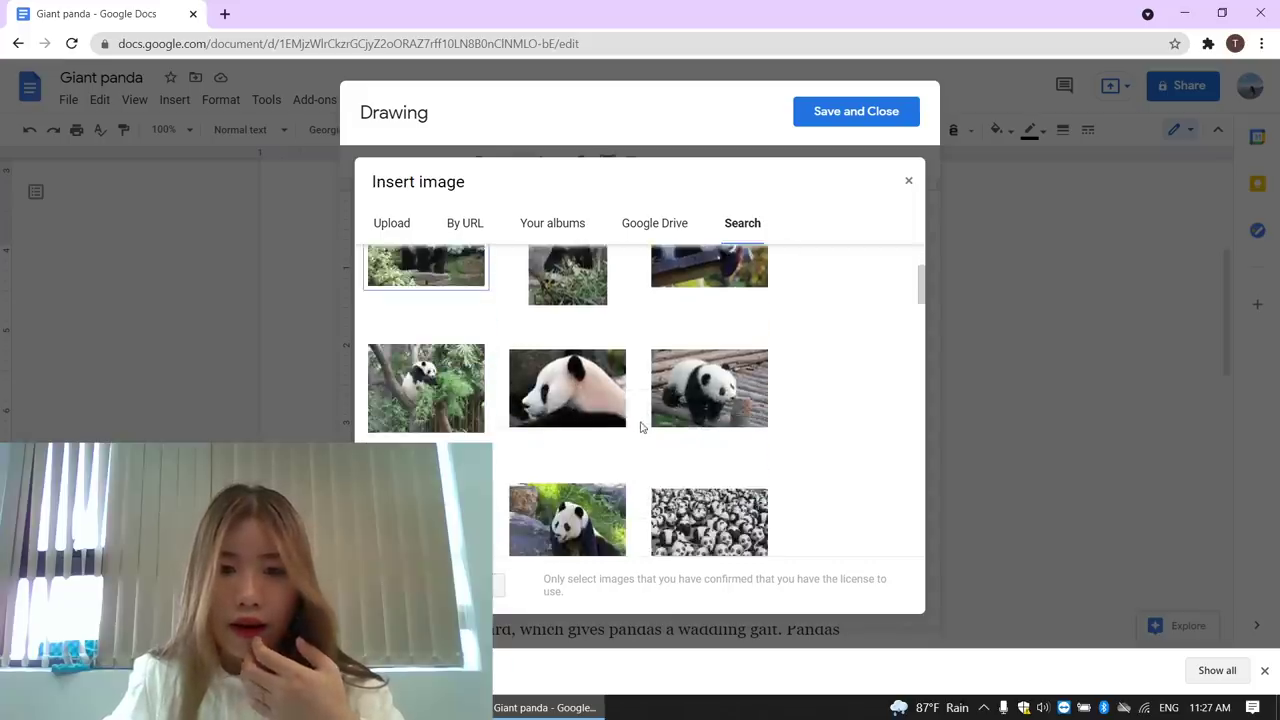
scroll(637, 428, down, 2)
scroll(642, 427, down, 1)
click(600, 428)
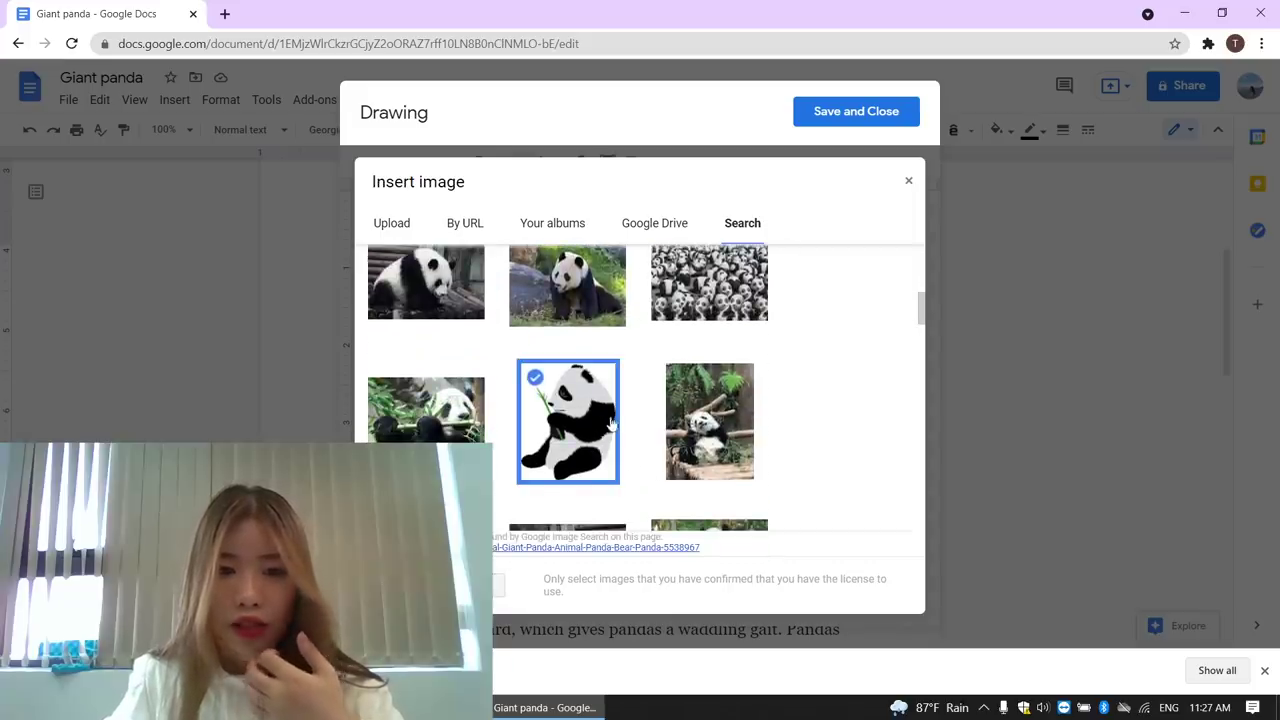
scroll(600, 428, down, 2)
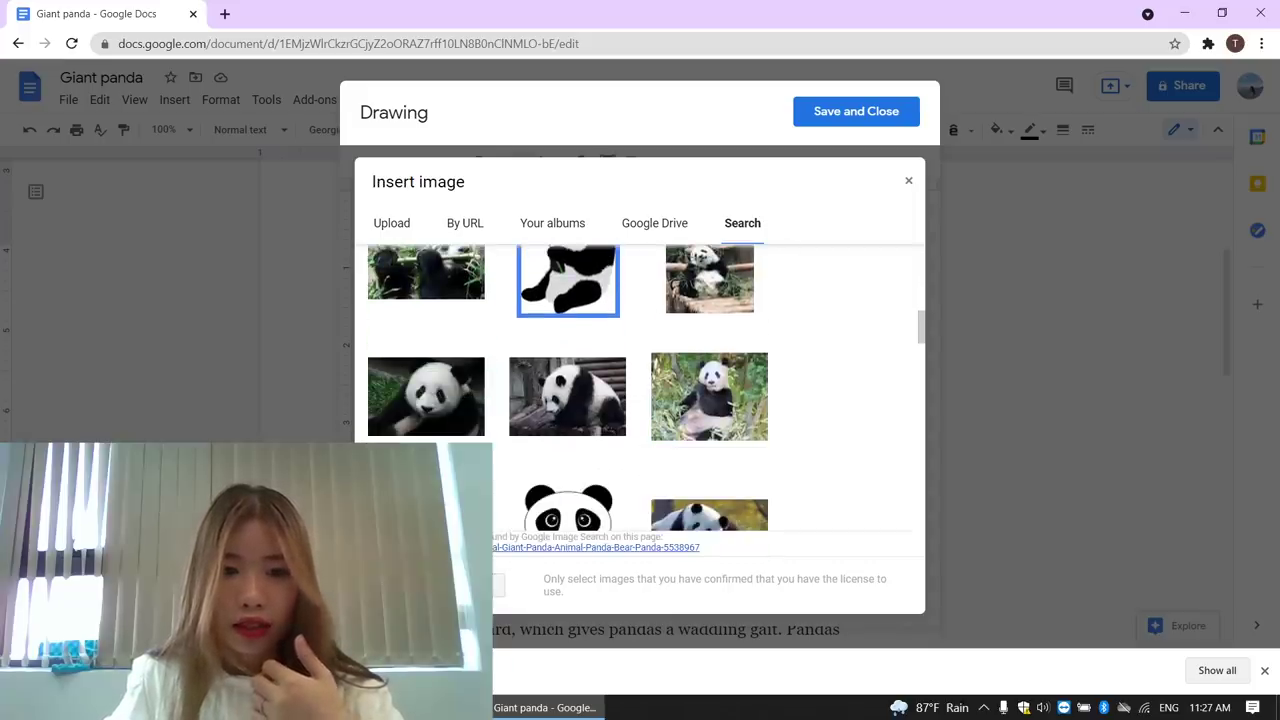
scroll(553, 519, down, 2)
scroll(640, 417, up, 1)
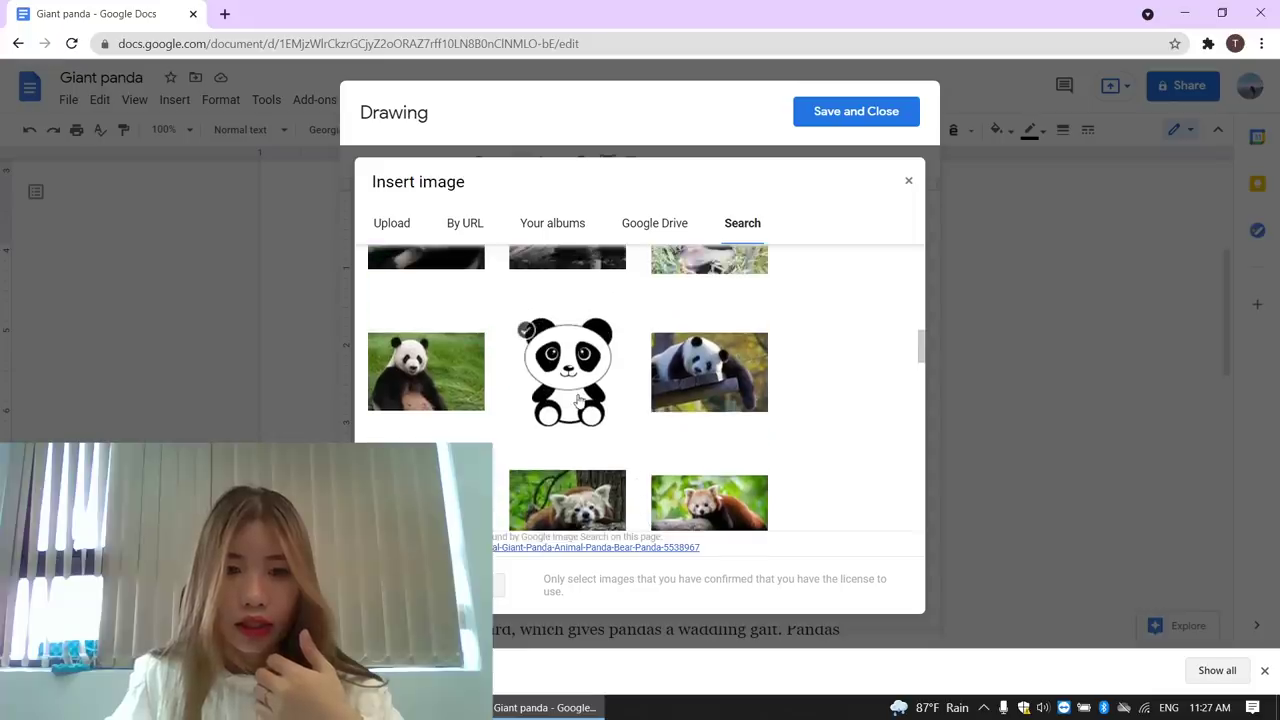
click(735, 375)
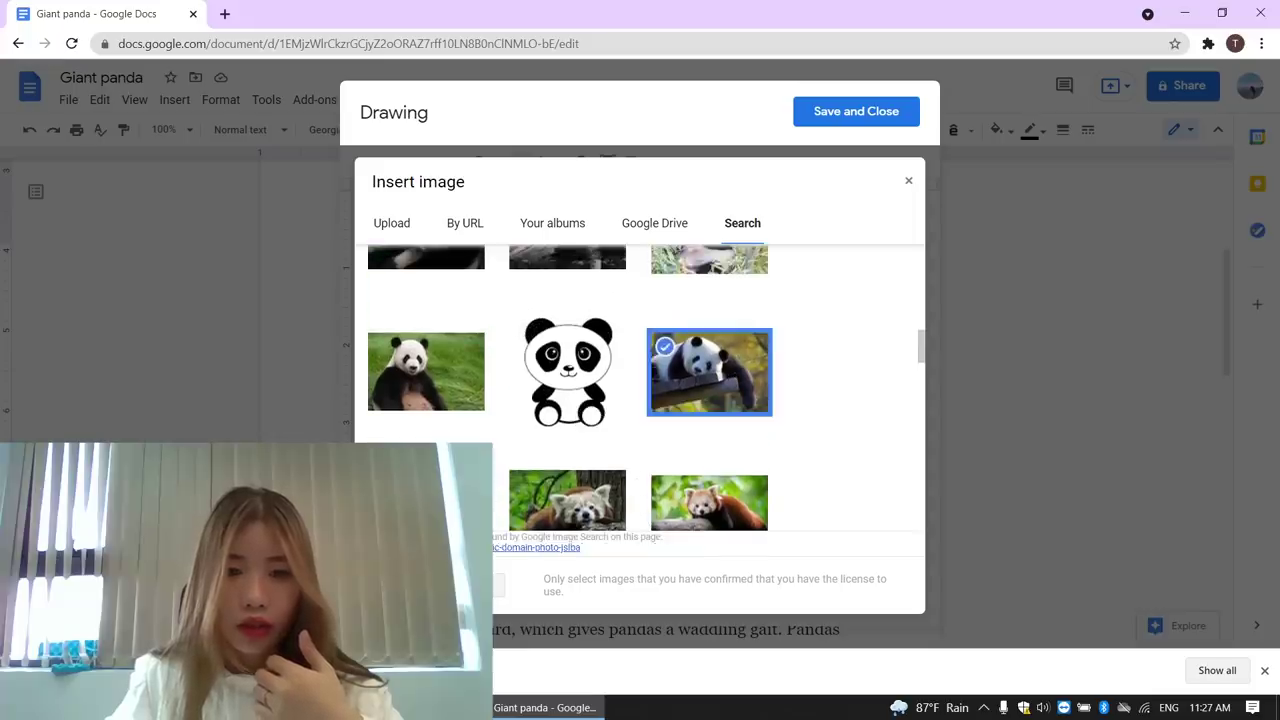
click(400, 585)
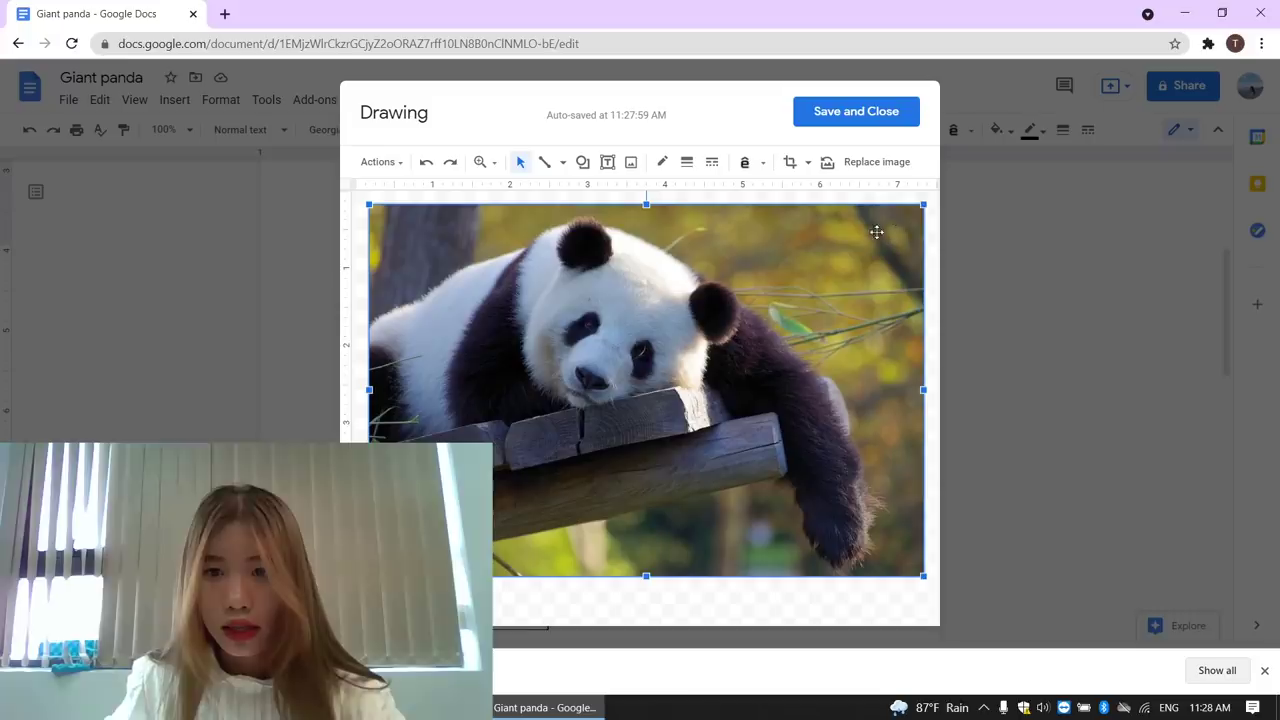
Step: Resize the panda photo smaller using its corner and edge handles
drag(925, 207, 930, 262)
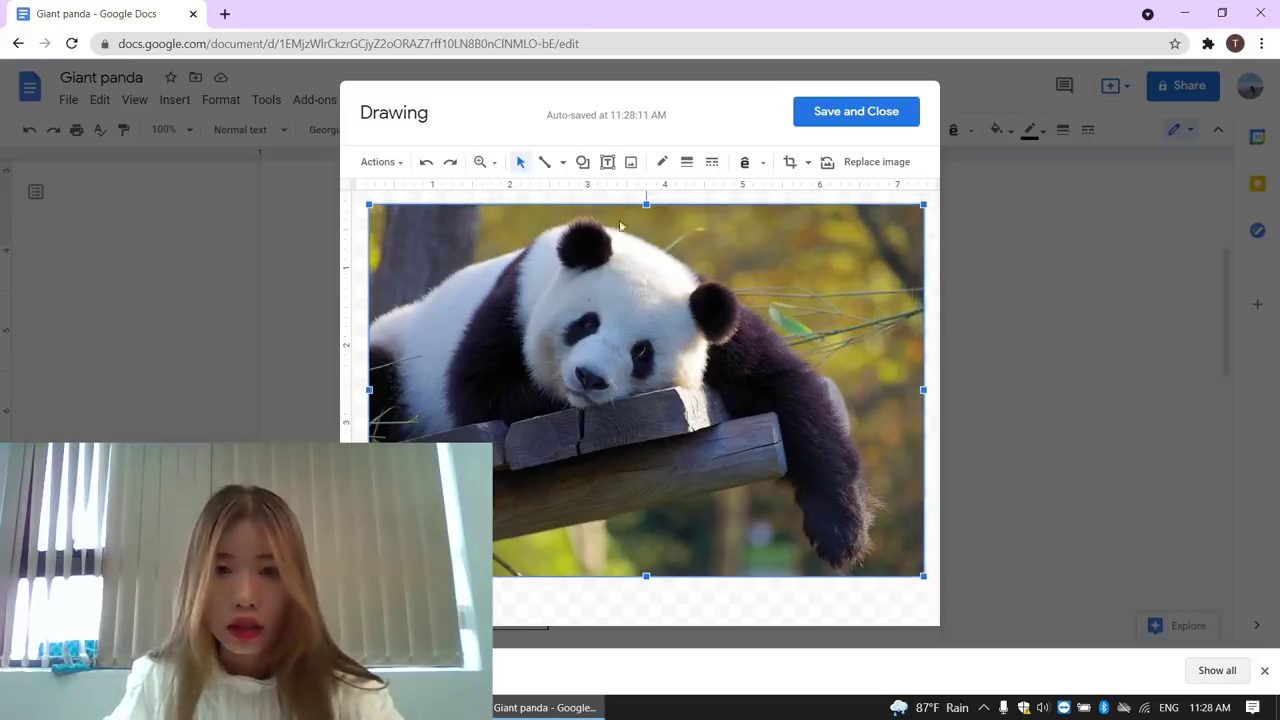
drag(646, 204, 657, 314)
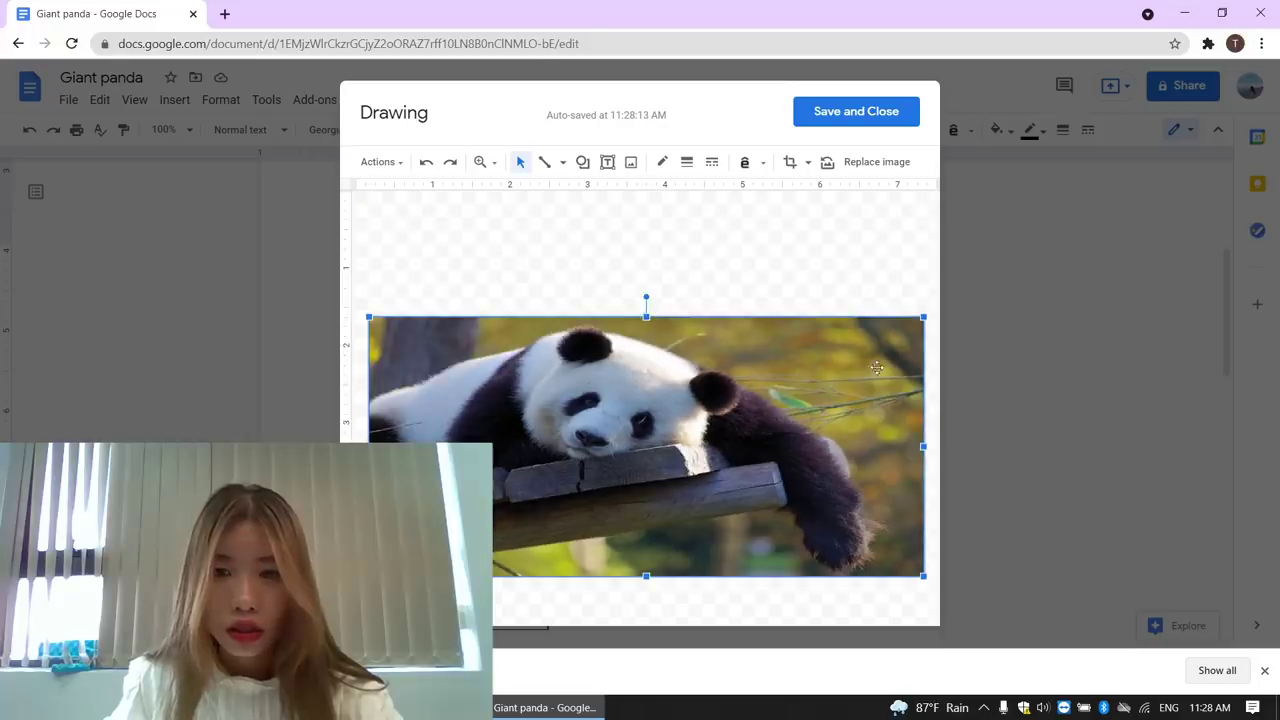
mouse_move(657, 314)
mouse_down()
mouse_move(676, 412)
mouse_move(589, 436)
mouse_up()
drag(522, 488, 542, 301)
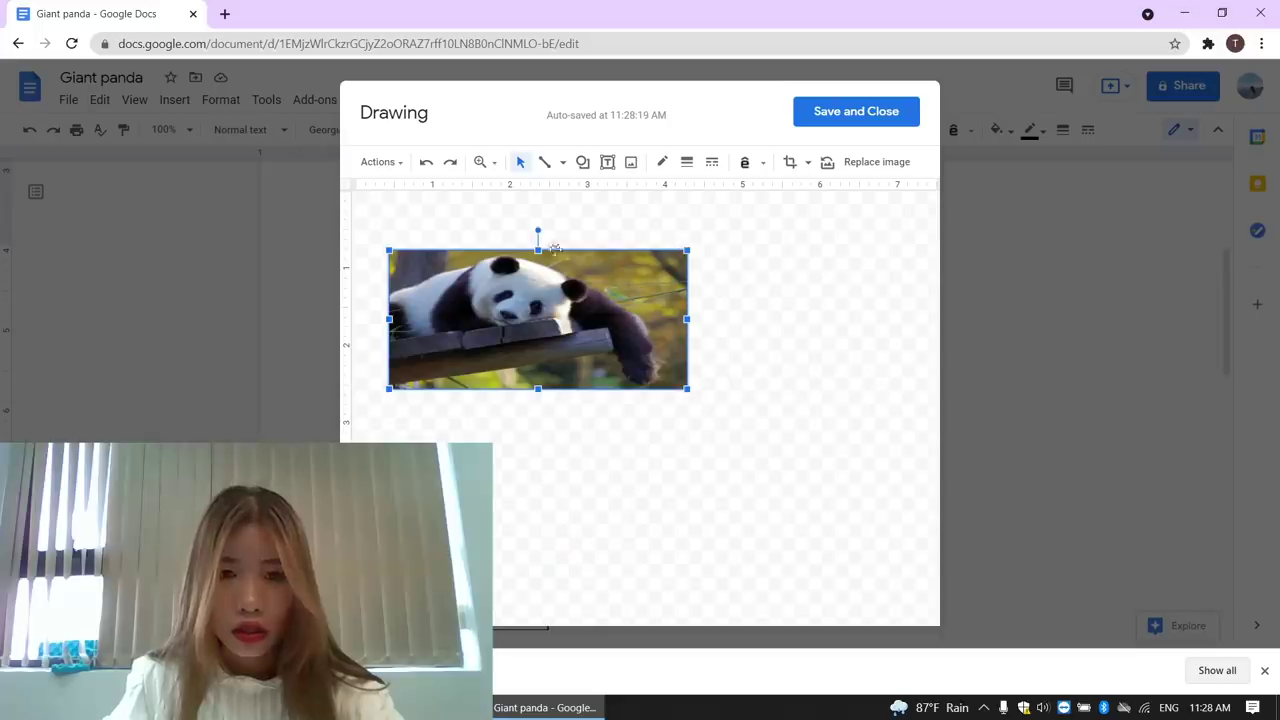
drag(538, 250, 538, 213)
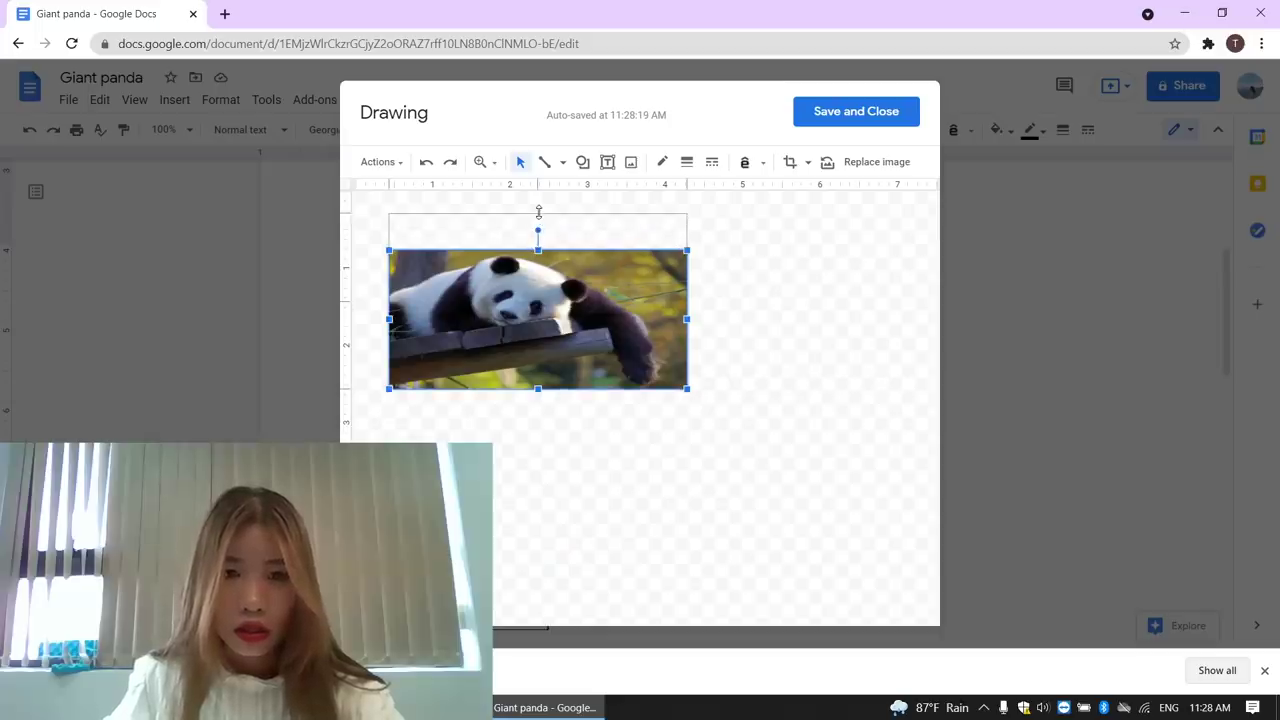
click(794, 318)
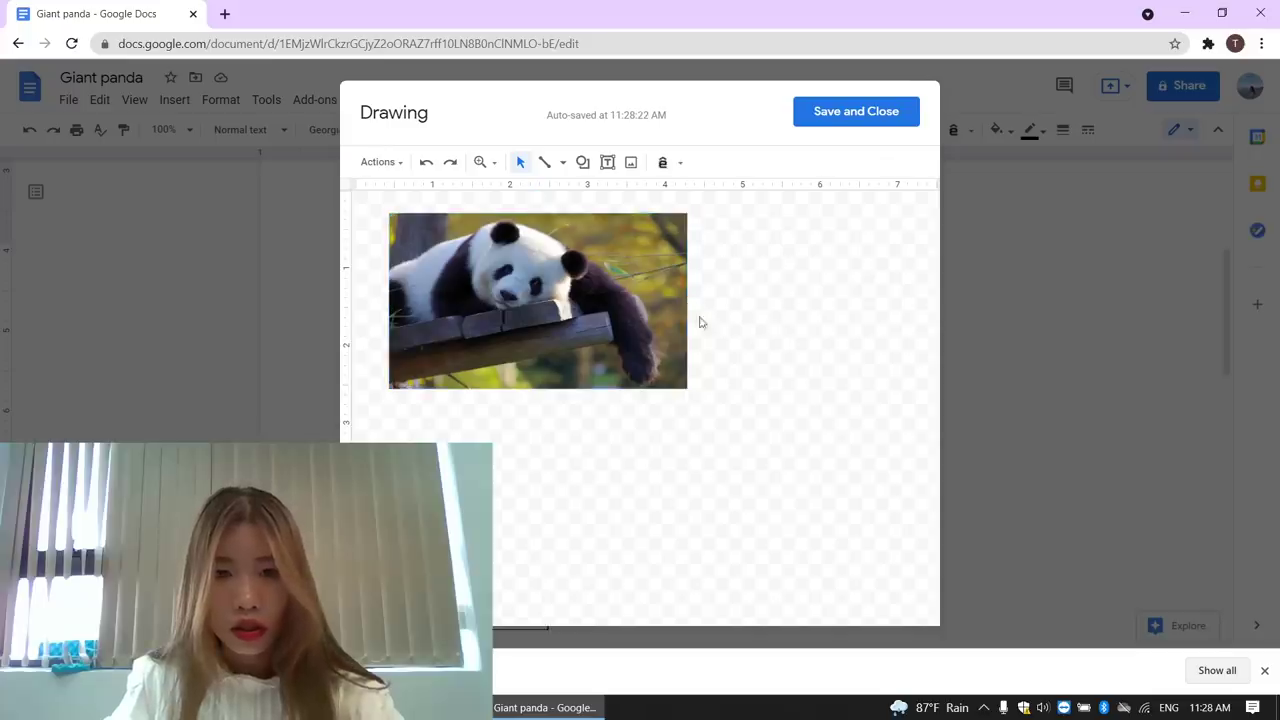
click(560, 313)
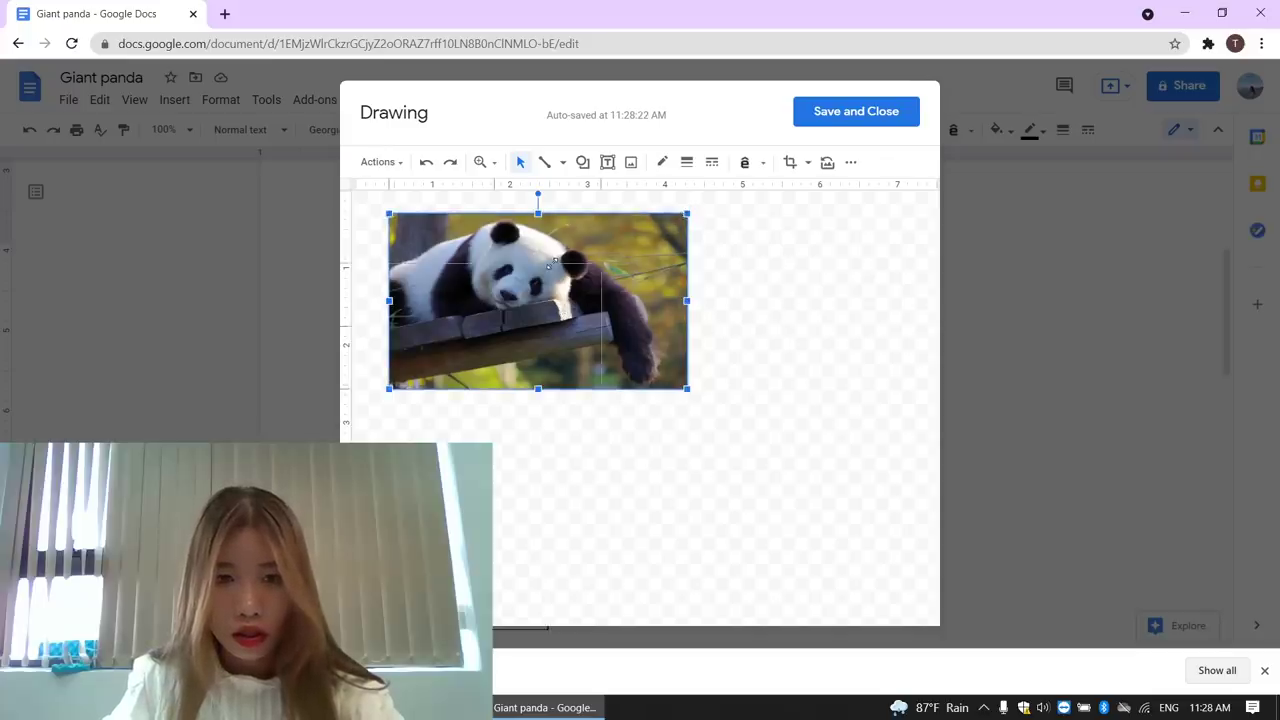
drag(687, 211, 600, 265)
click(690, 320)
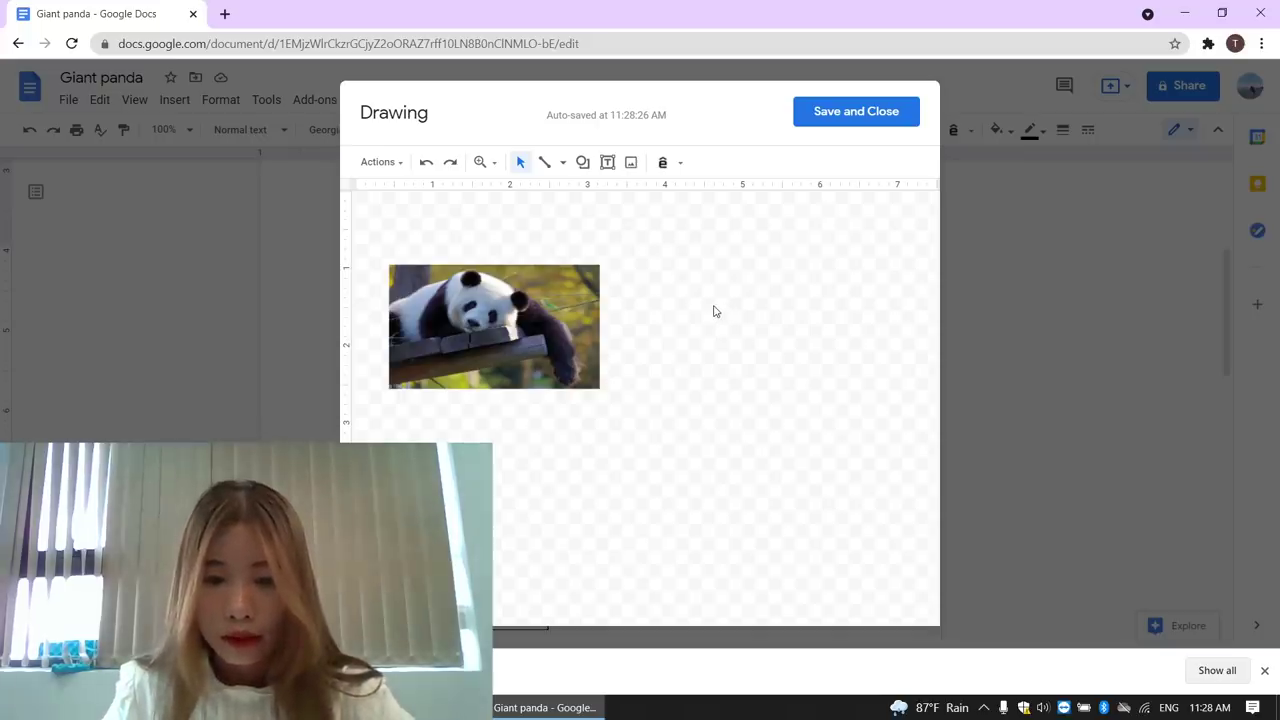
Step: Move the panda photo right toward the middle of the canvas
click(560, 335)
click(606, 340)
click(588, 292)
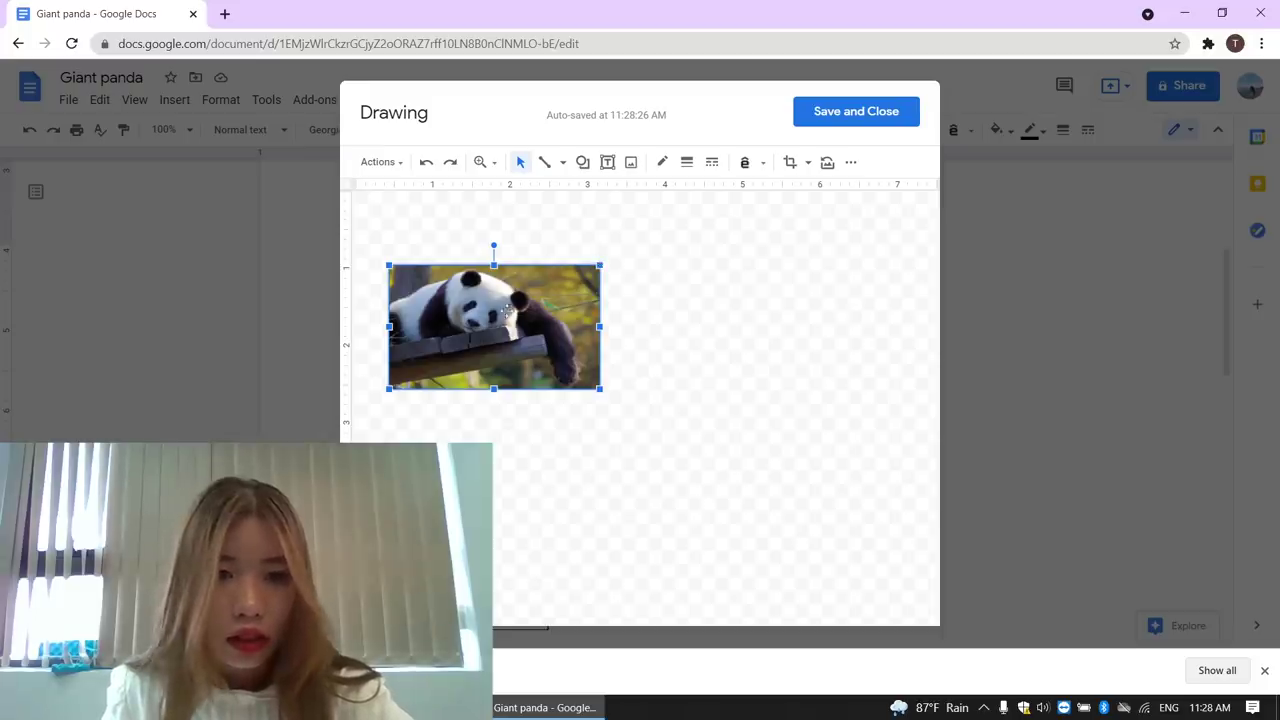
mouse_move(539, 315)
mouse_down()
mouse_move(634, 343)
mouse_move(621, 343)
mouse_move(722, 330)
mouse_up()
click(775, 340)
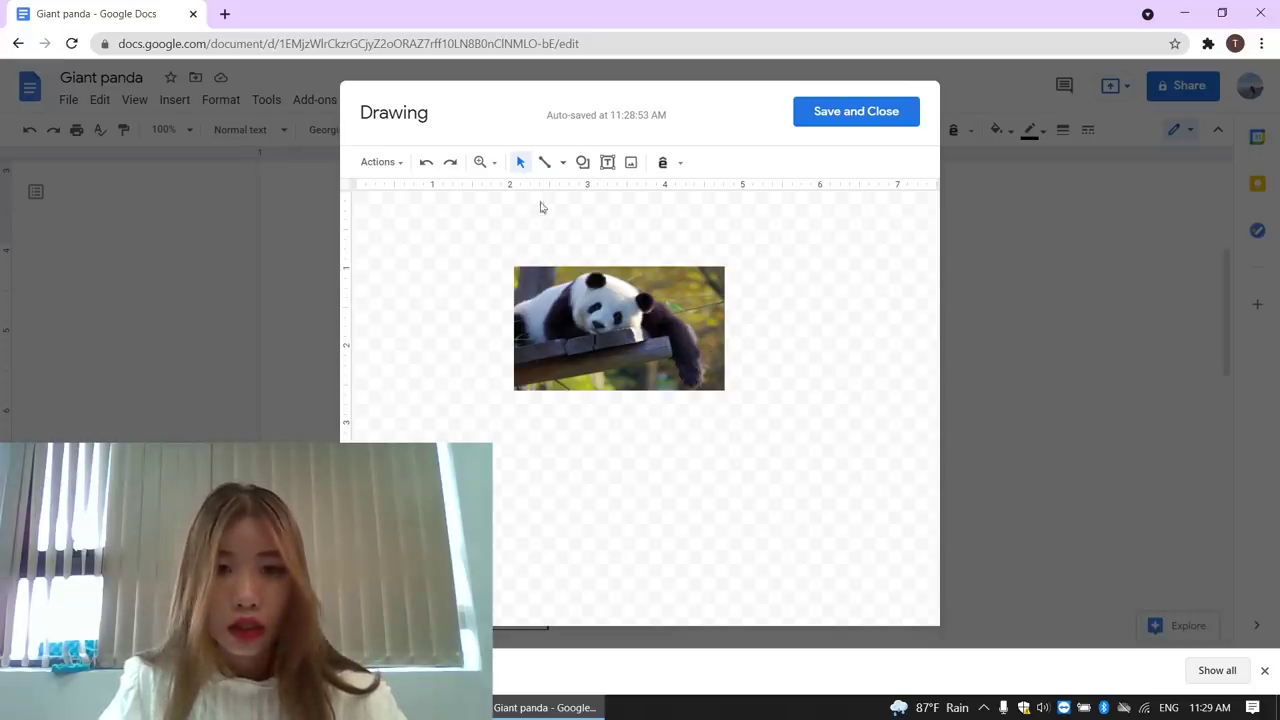
Step: Draw a text box under the photo and type the caption 'Giant Panda'
click(606, 163)
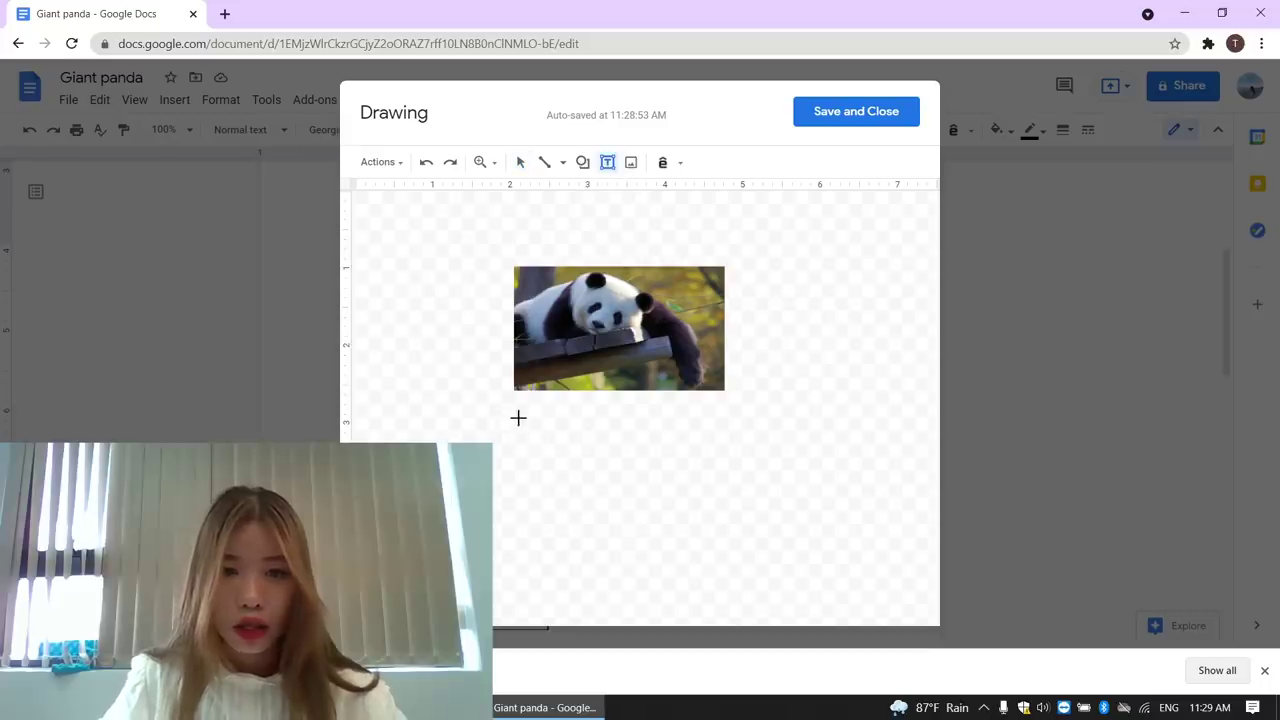
drag(511, 419, 726, 451)
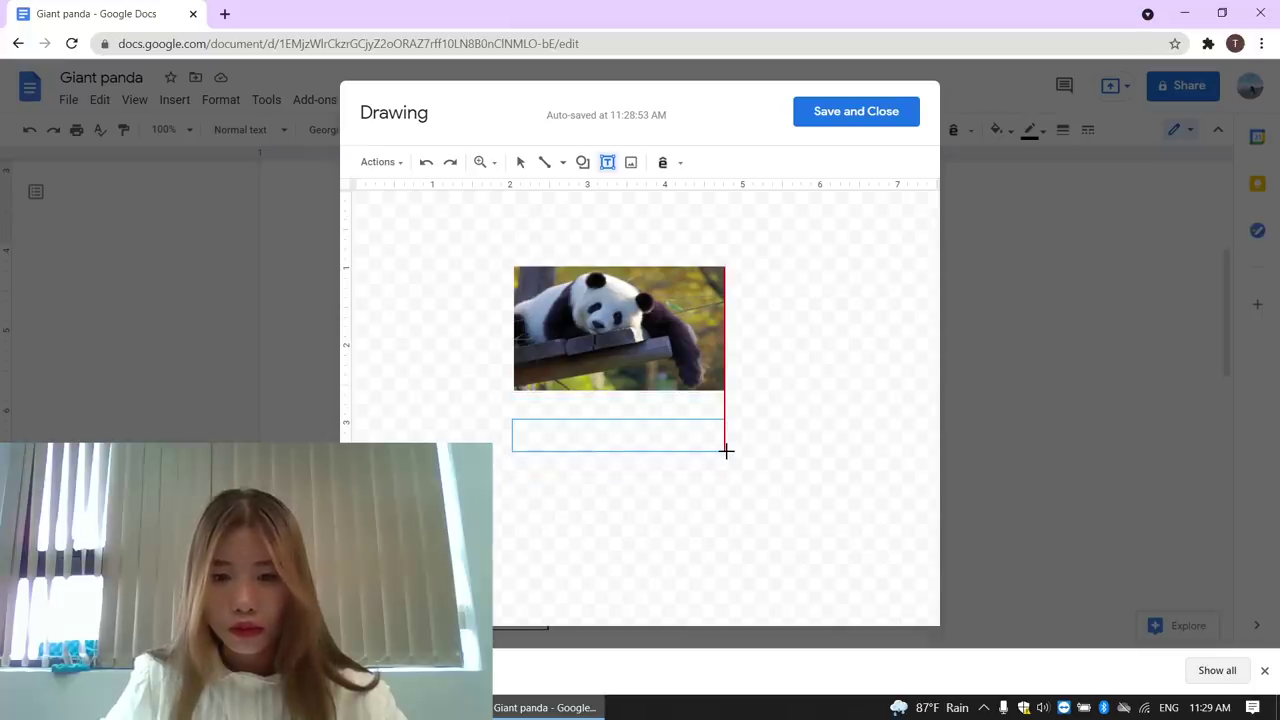
drag(727, 452, 726, 451)
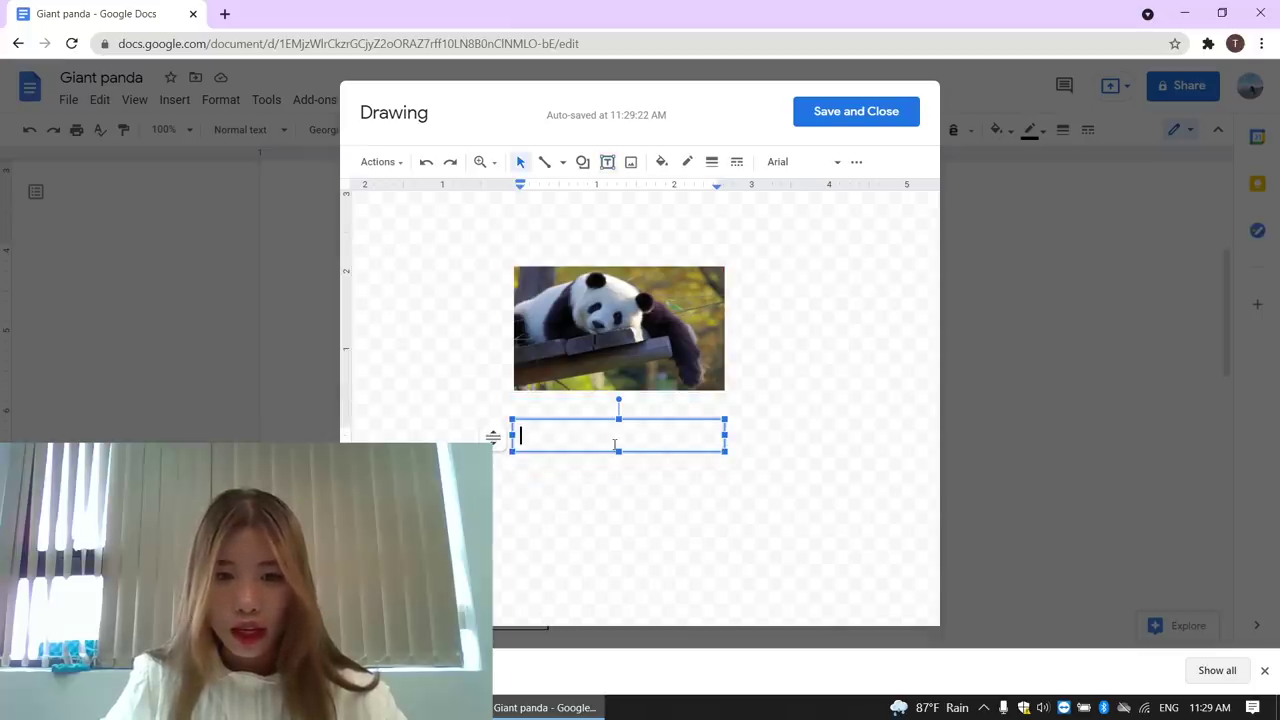
text(Ty)
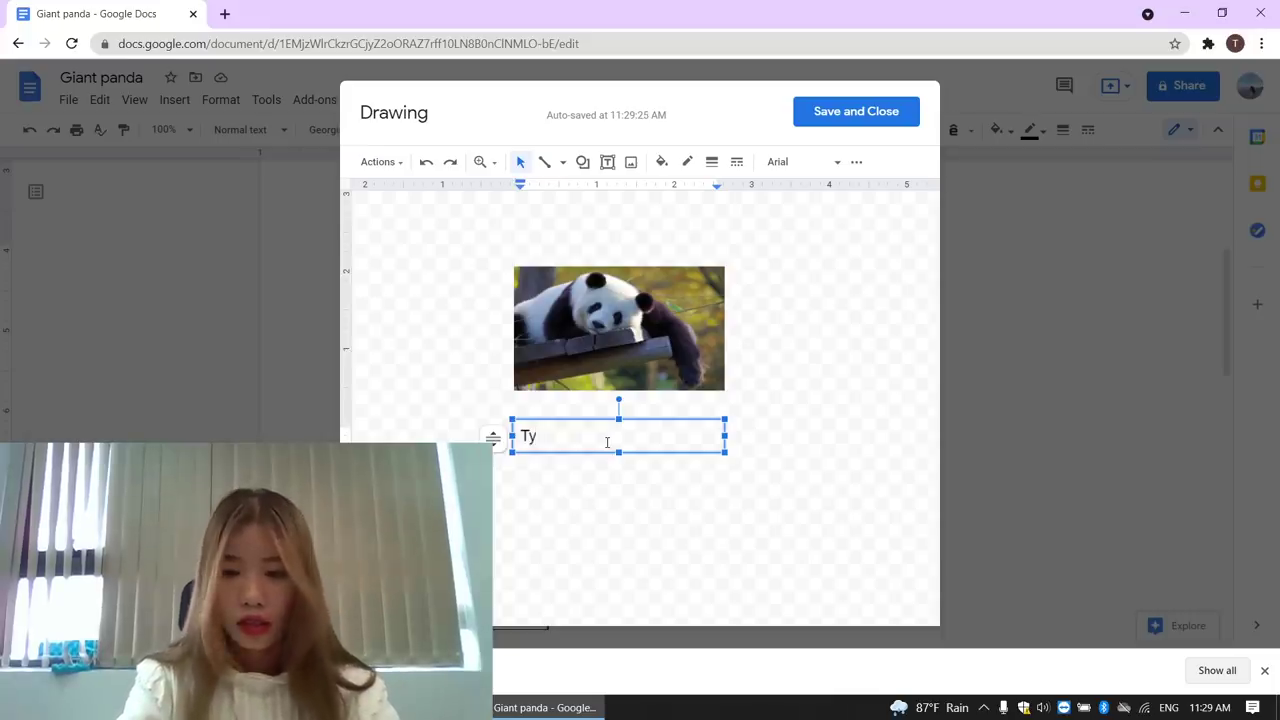
key(BackSpace)
key(BackSpace)
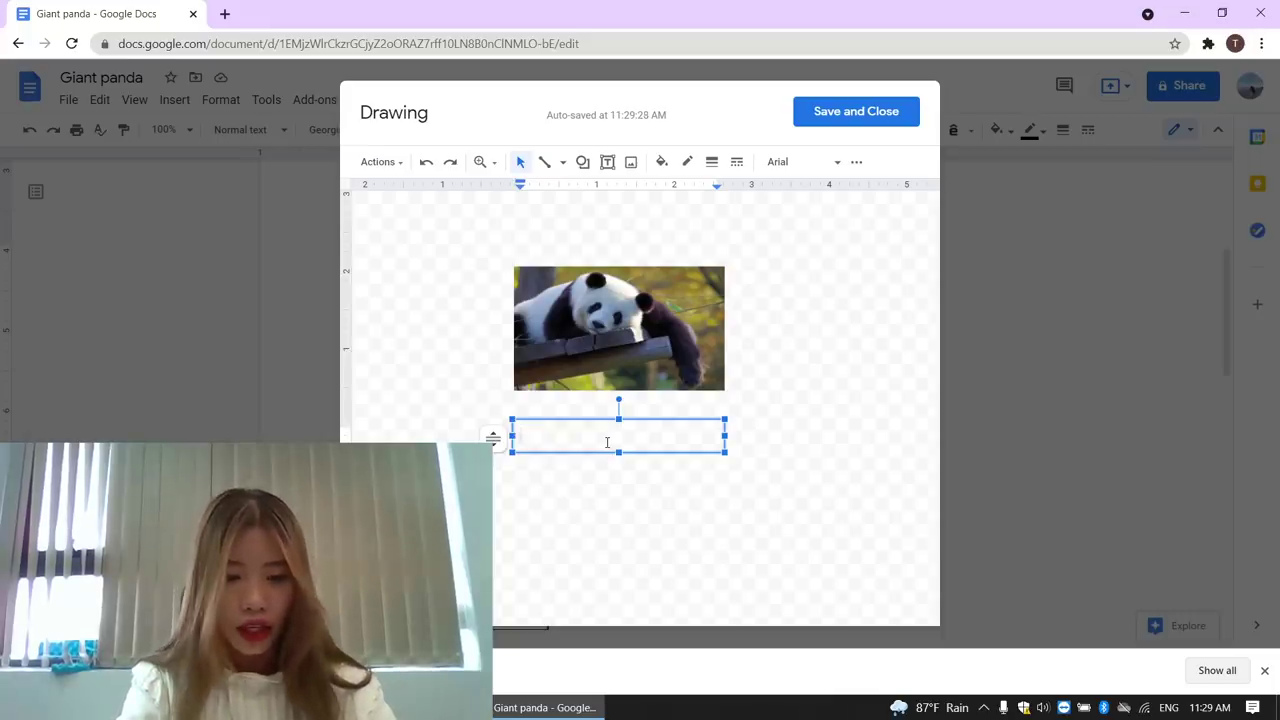
text(Giant P)
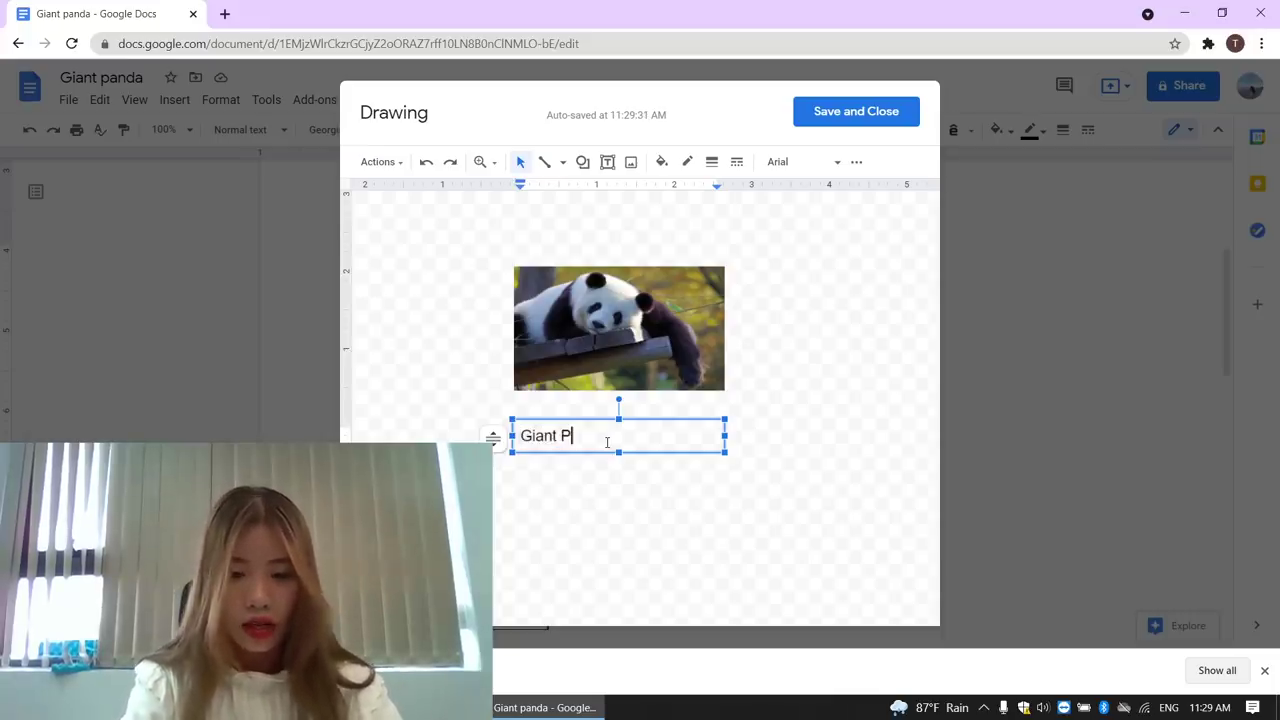
text(anda)
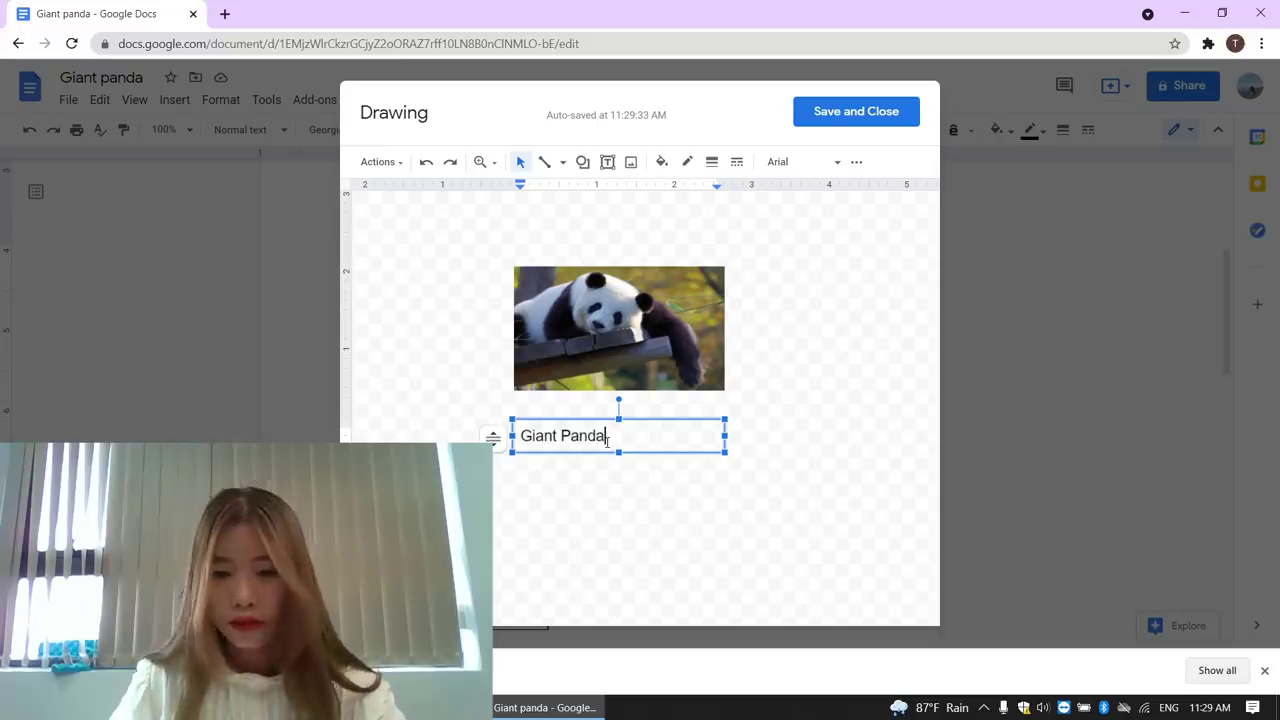
key(Return)
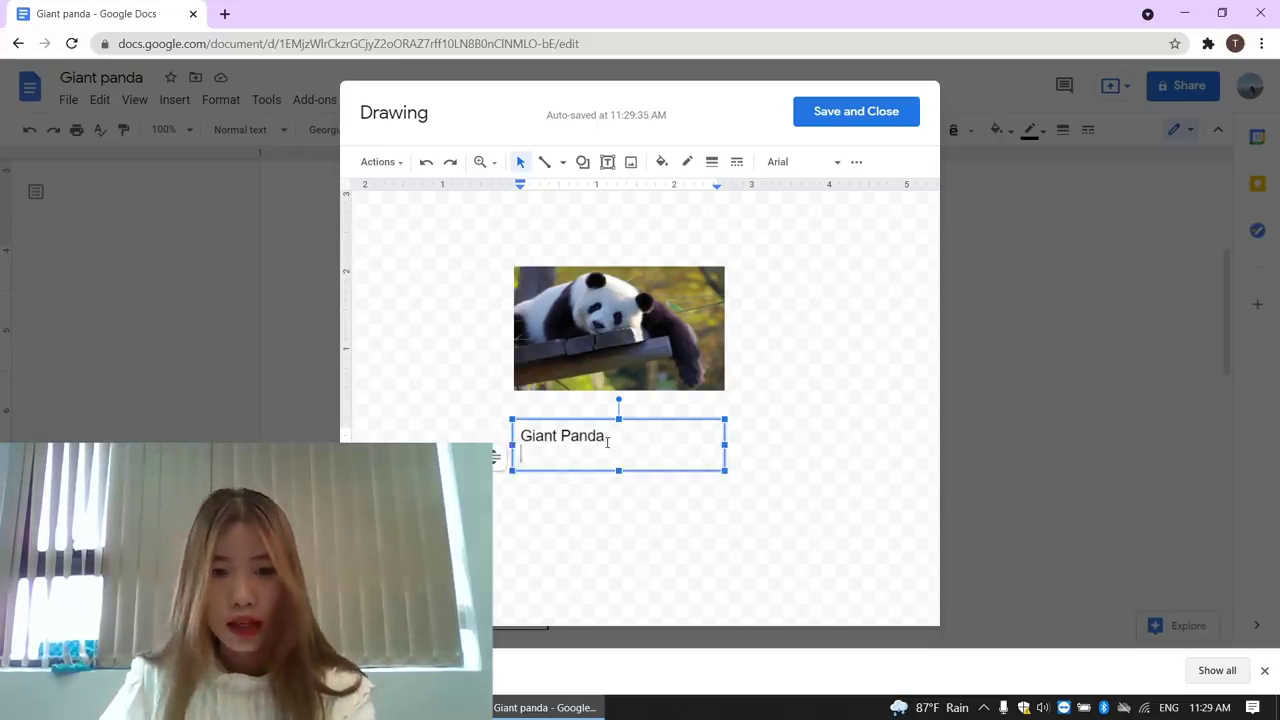
key(BackSpace)
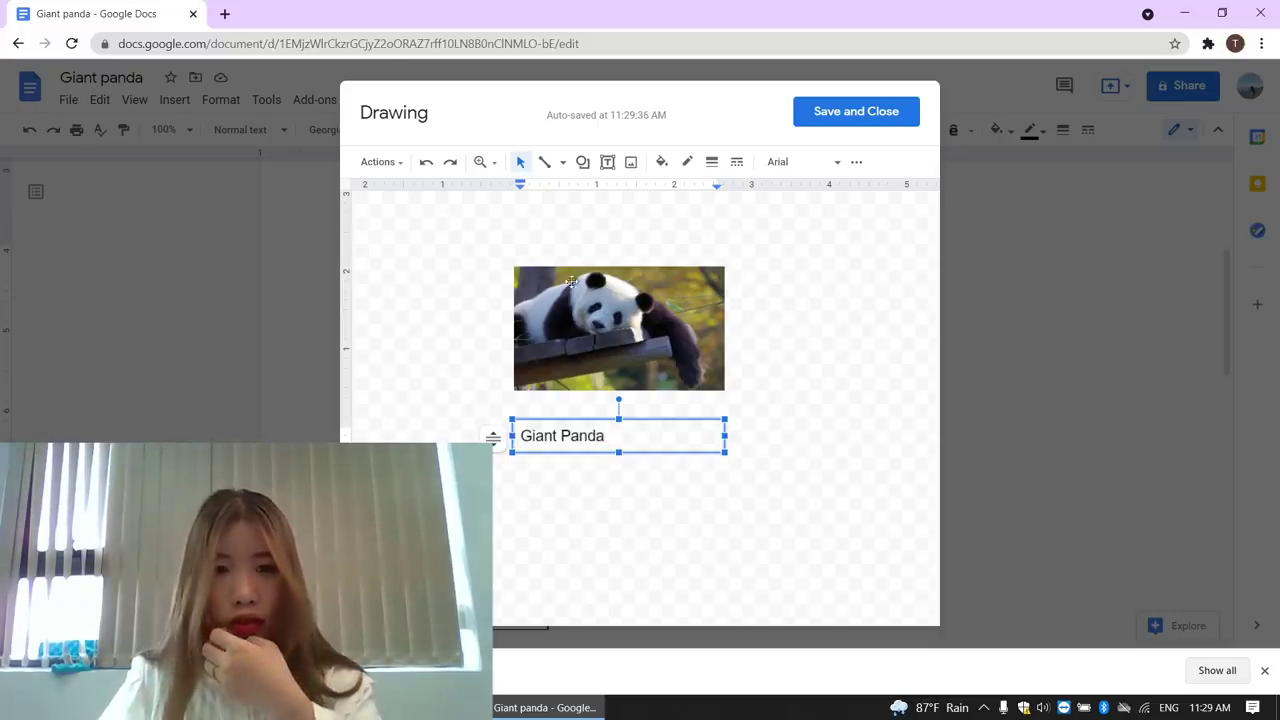
Step: Centre 'Giant Panda' in its text box and move the box up under the photo
click(856, 161)
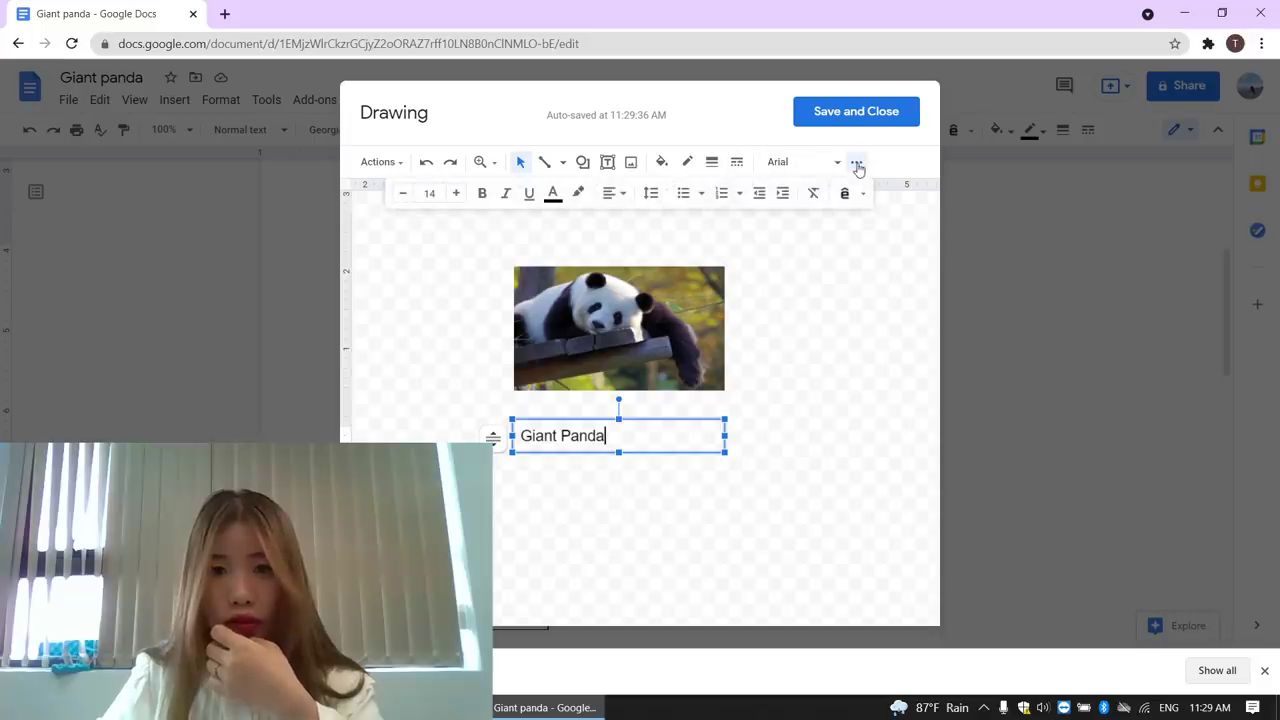
click(606, 200)
click(634, 218)
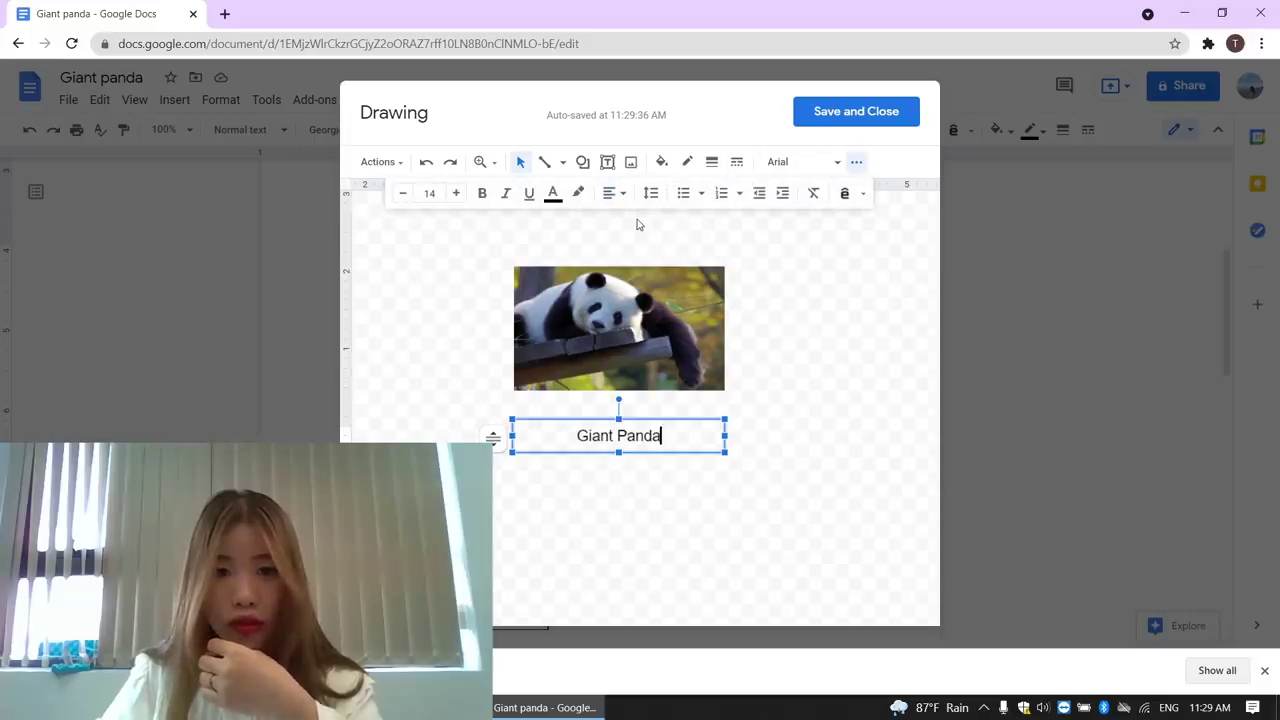
click(765, 428)
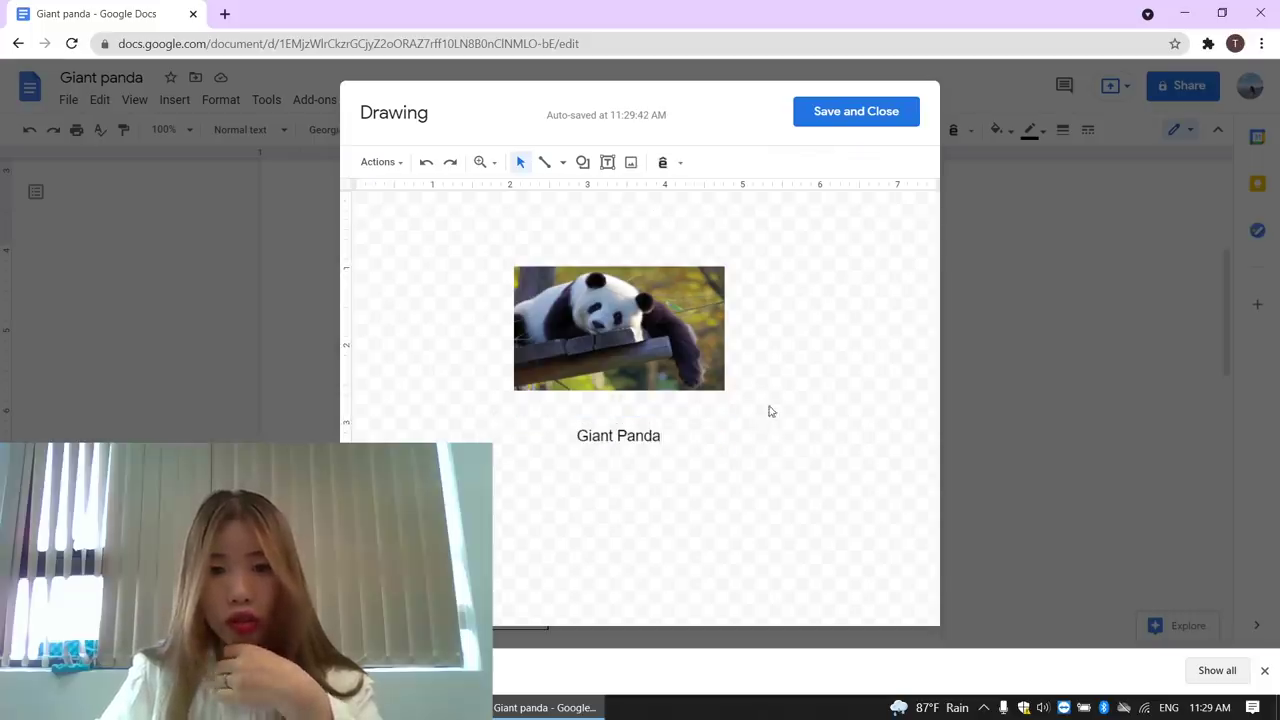
click(619, 445)
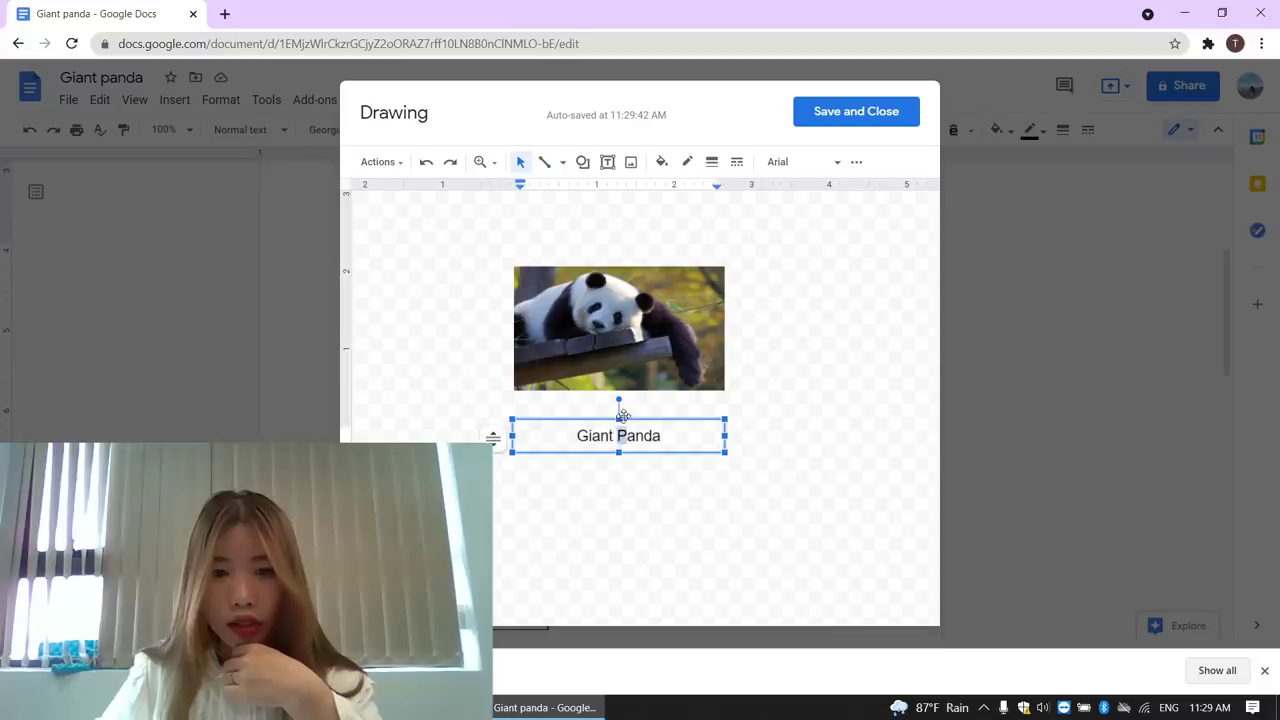
drag(515, 424, 518, 400)
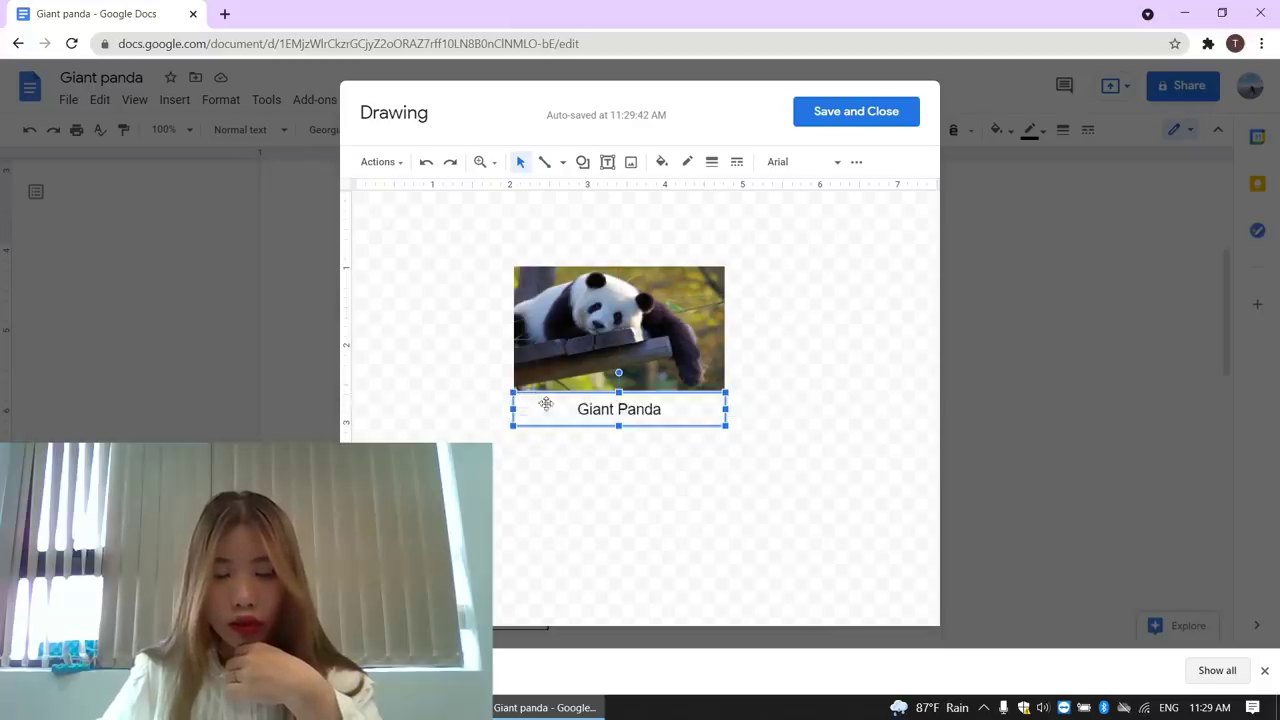
click(805, 423)
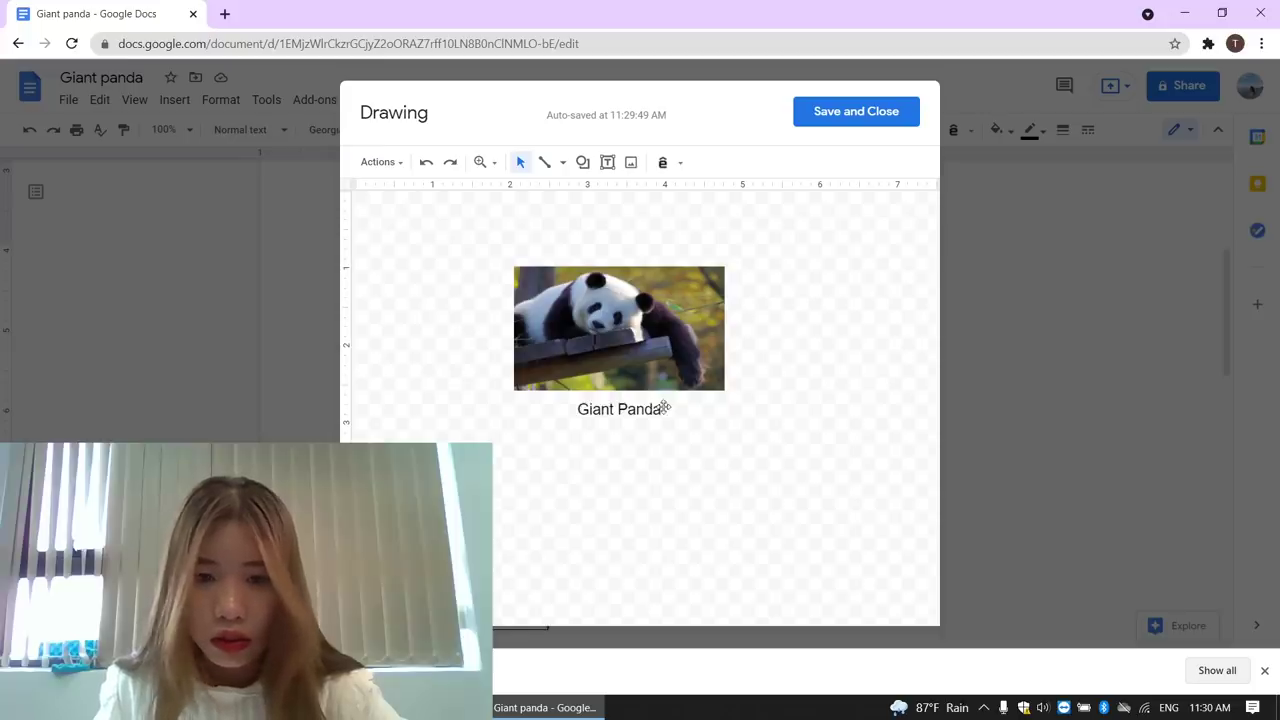
click(658, 417)
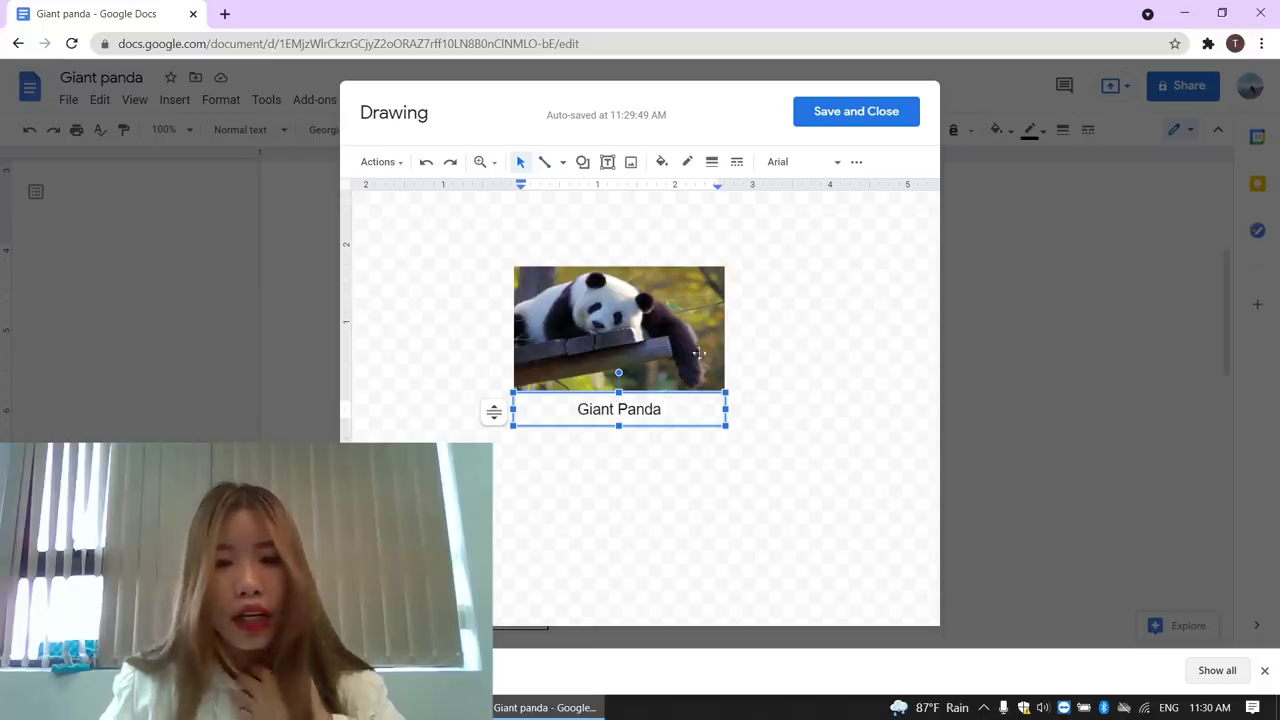
Step: Center the Giant Panda caption in its text box and save the drawing into the document
click(856, 165)
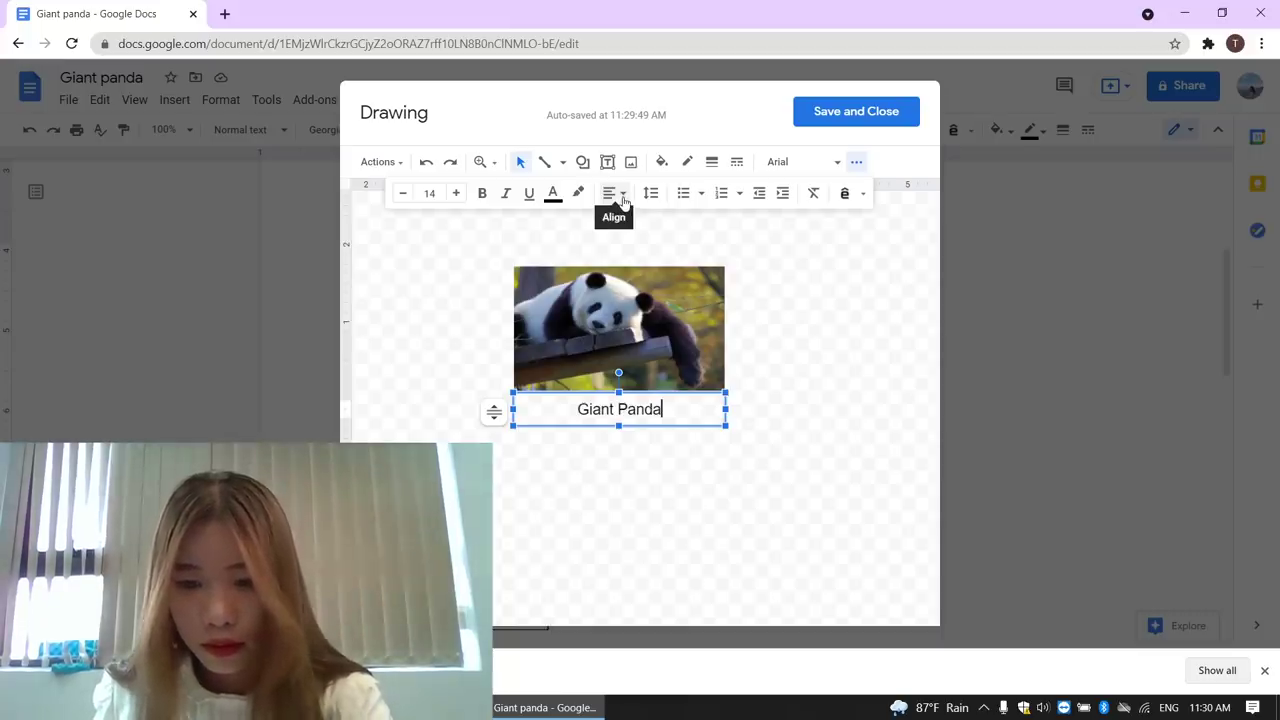
click(623, 201)
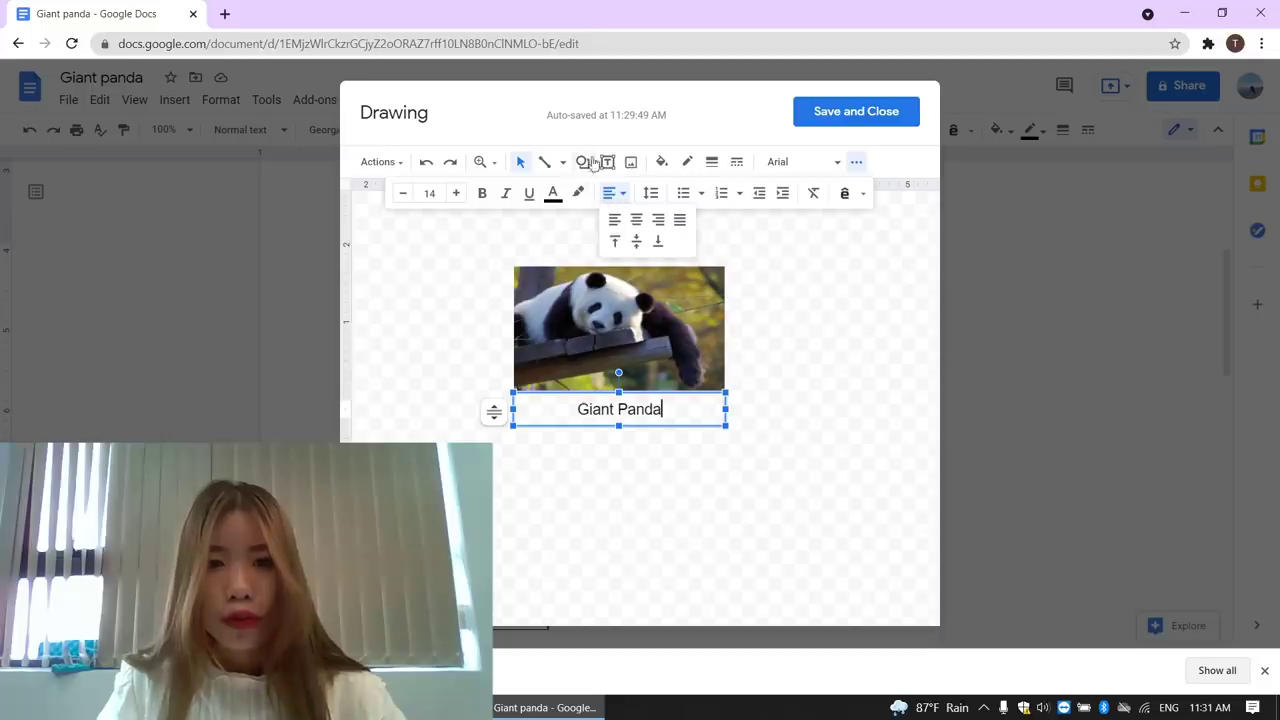
click(638, 230)
click(612, 193)
click(636, 242)
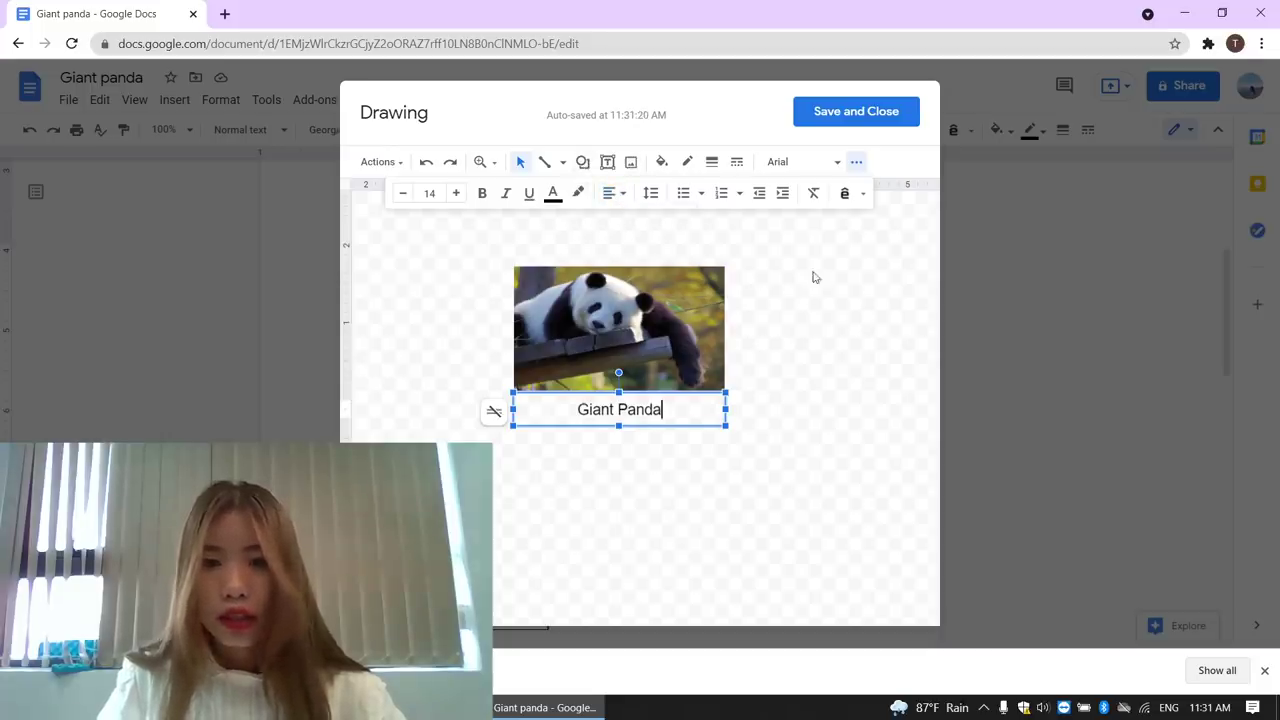
click(804, 323)
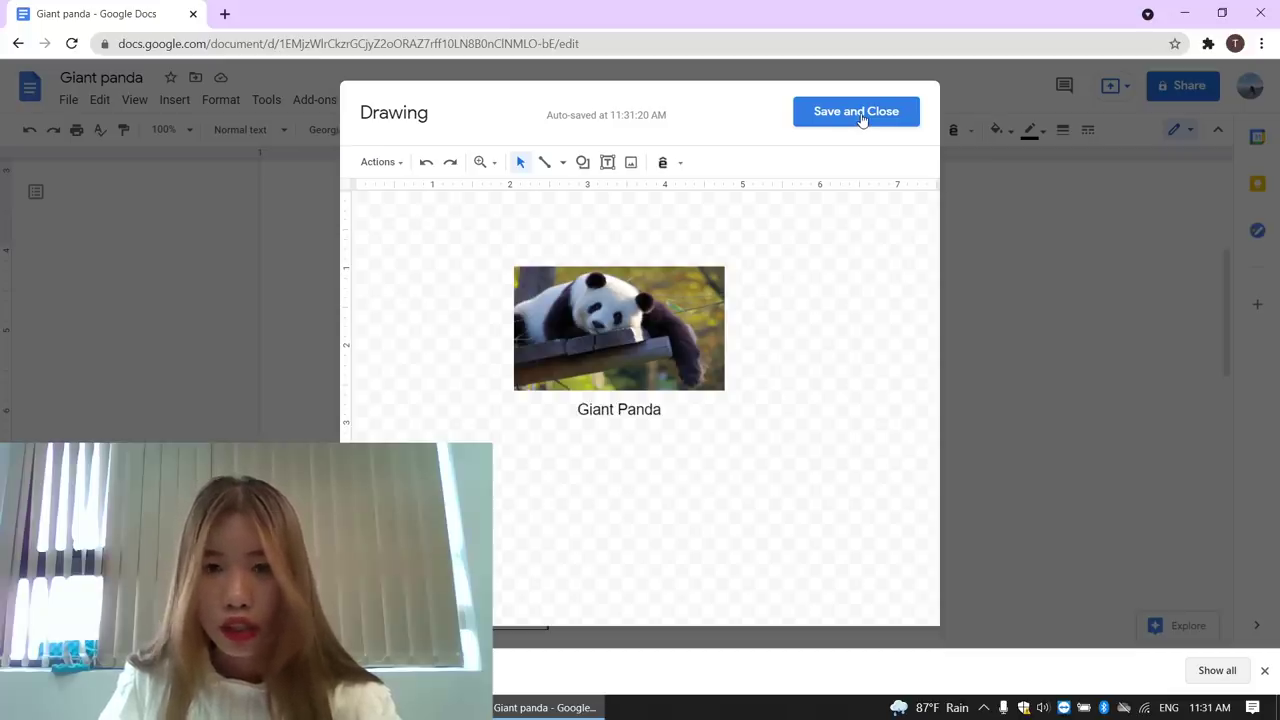
click(860, 118)
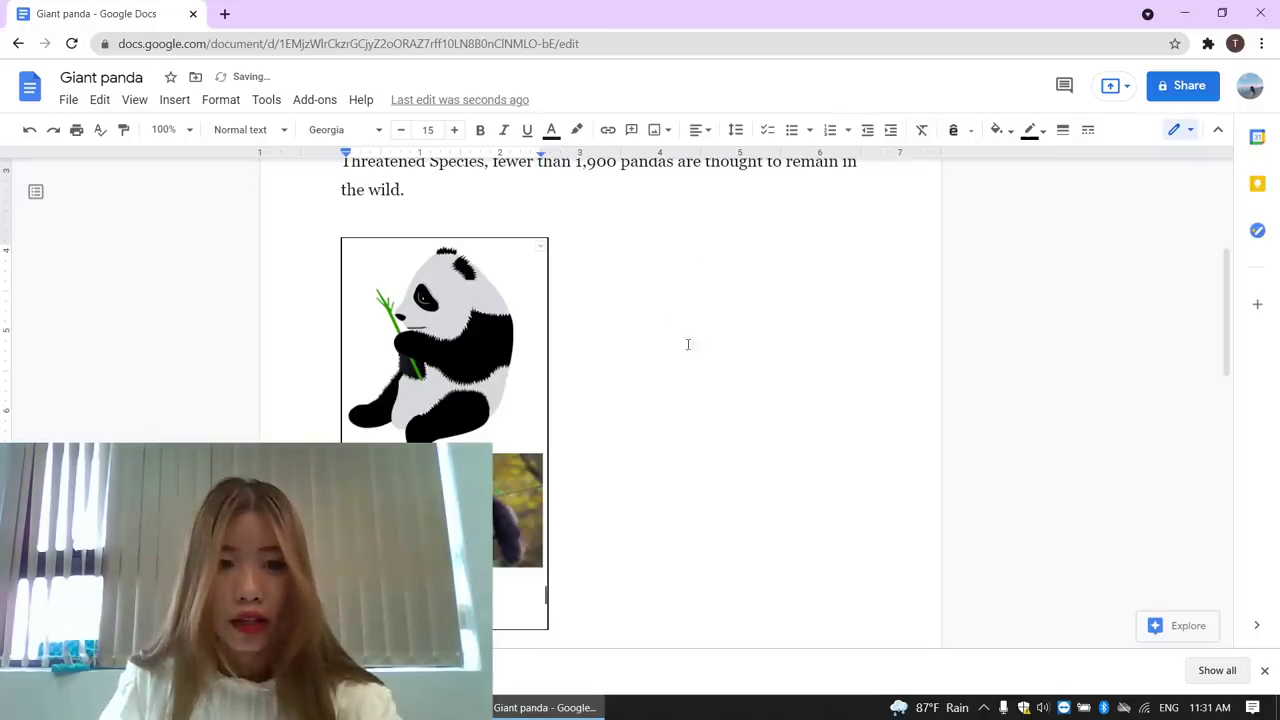
Step: Scroll down and inspect the inserted captioned panda photo beneath the cartoon panda
scroll(650, 455, down, 2)
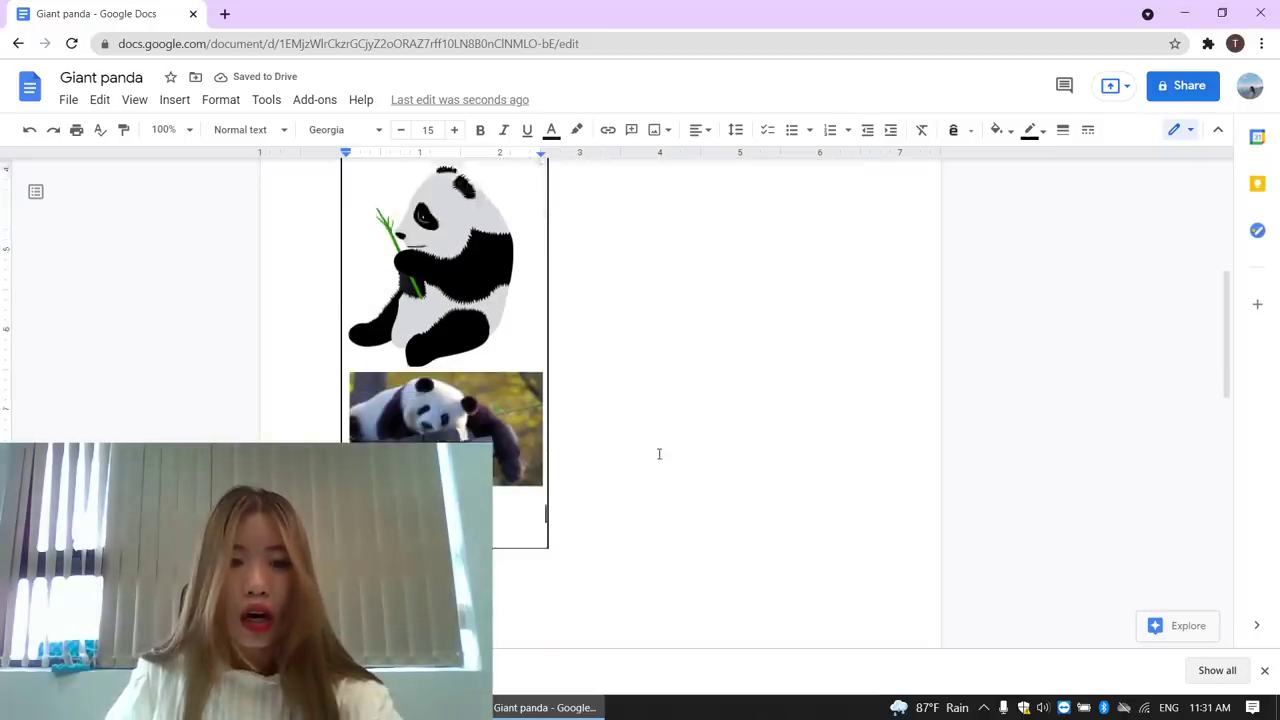
scroll(600, 430, down, 2)
click(454, 380)
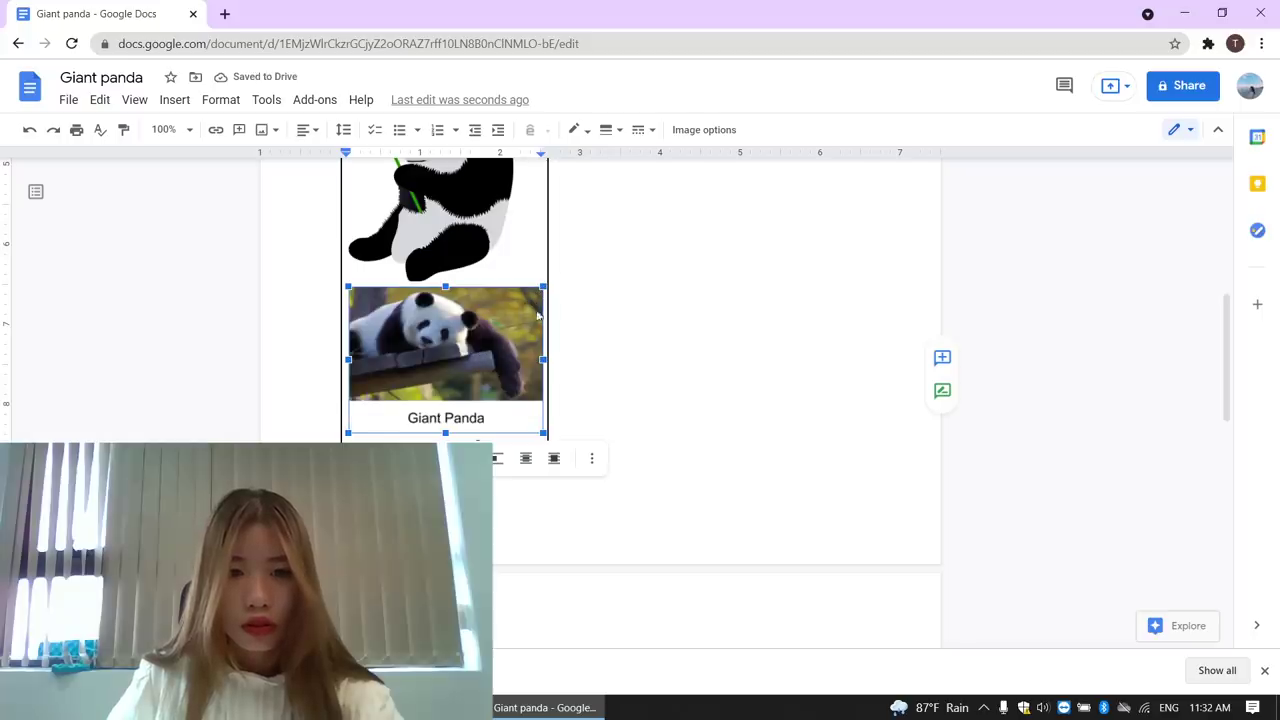
click(668, 308)
click(514, 428)
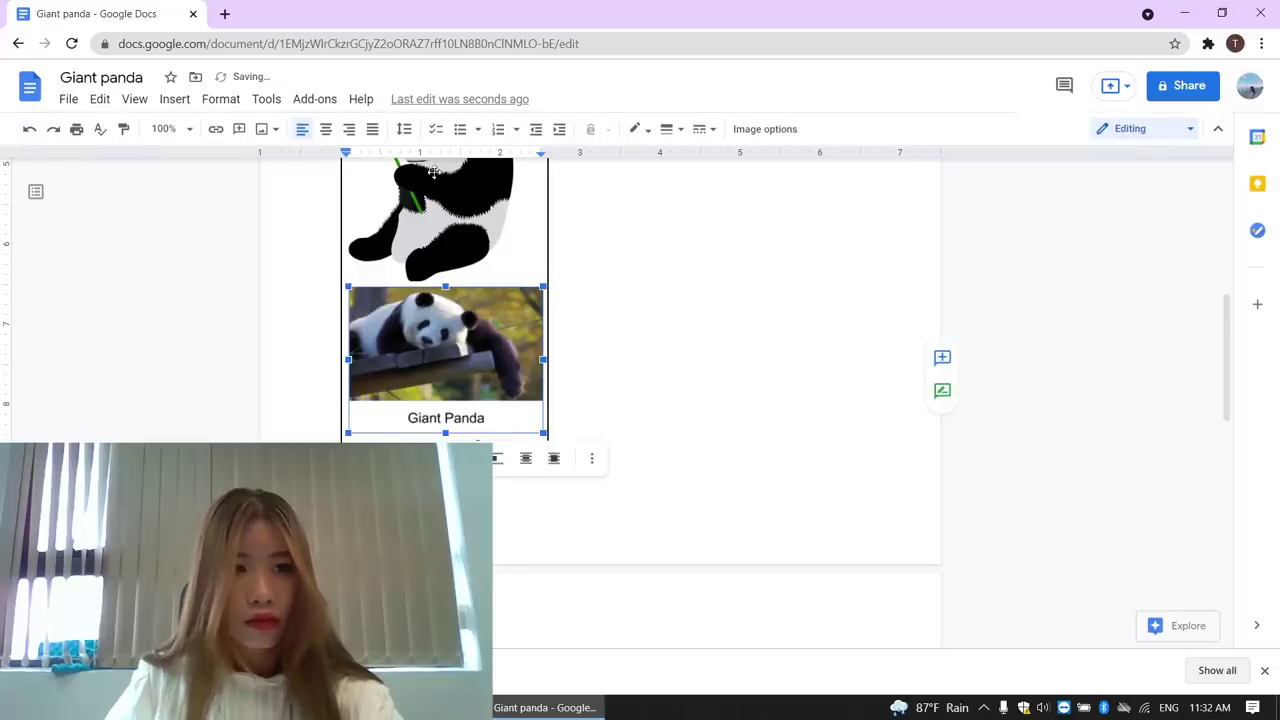
click(677, 319)
scroll(665, 318, up, 3)
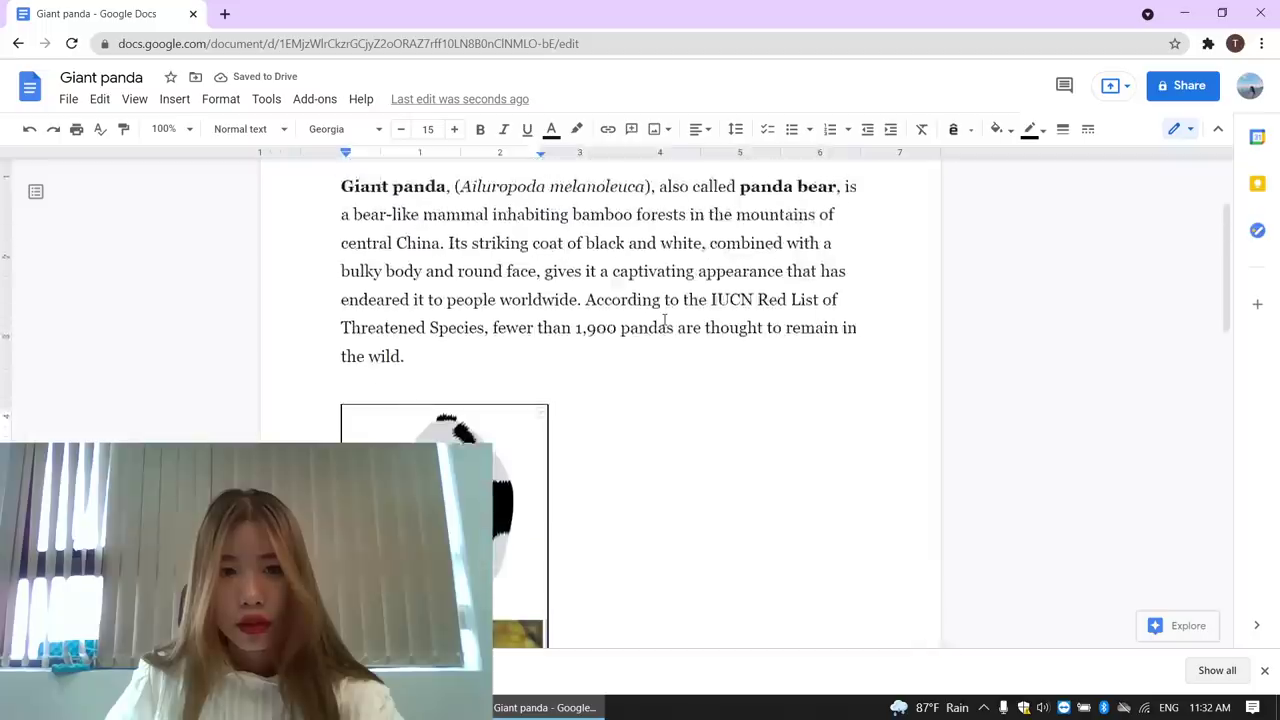
scroll(665, 318, down, 2)
click(484, 413)
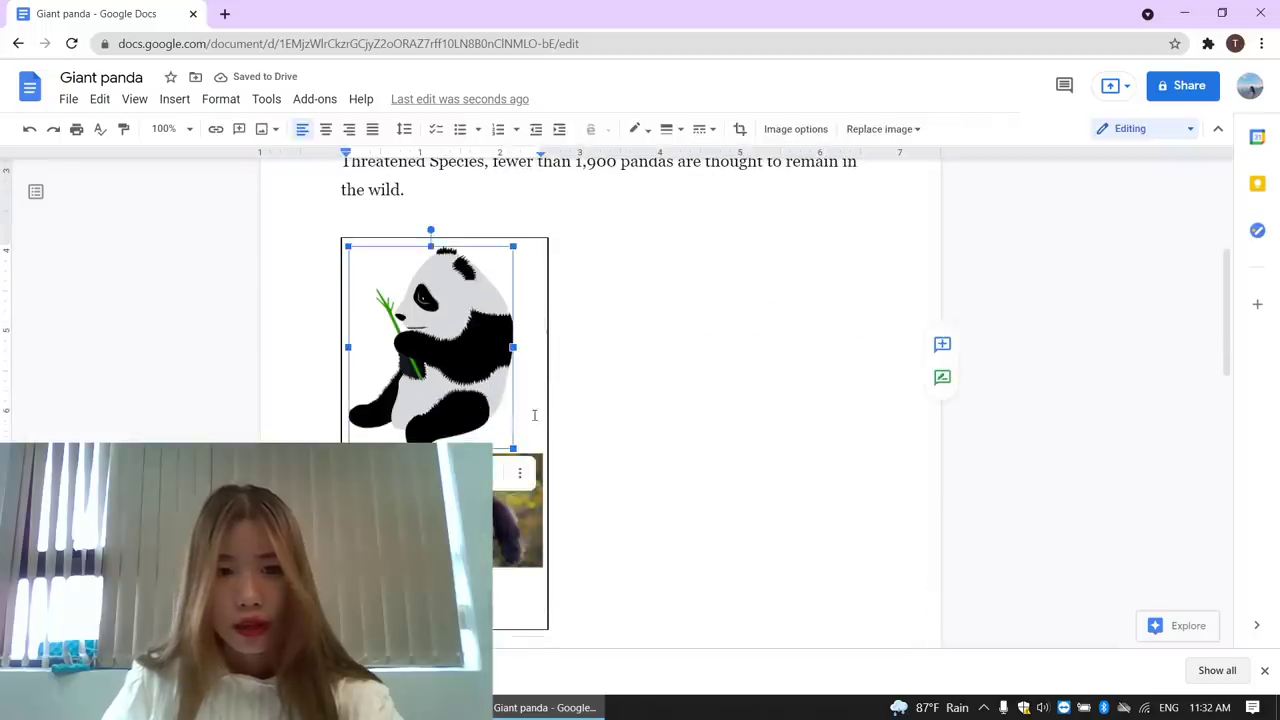
Step: Cut the captioned photo drawing out of the document, undoing a stray blank line
click(500, 528)
right_click(492, 528)
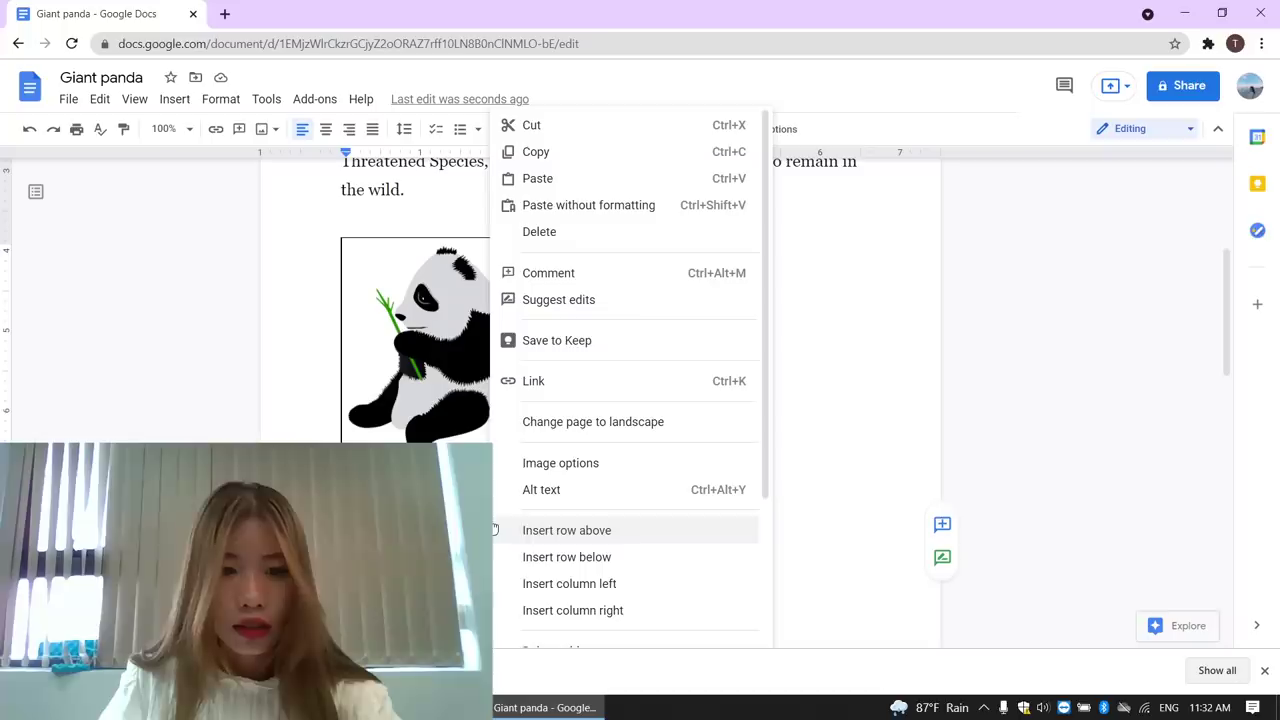
click(540, 125)
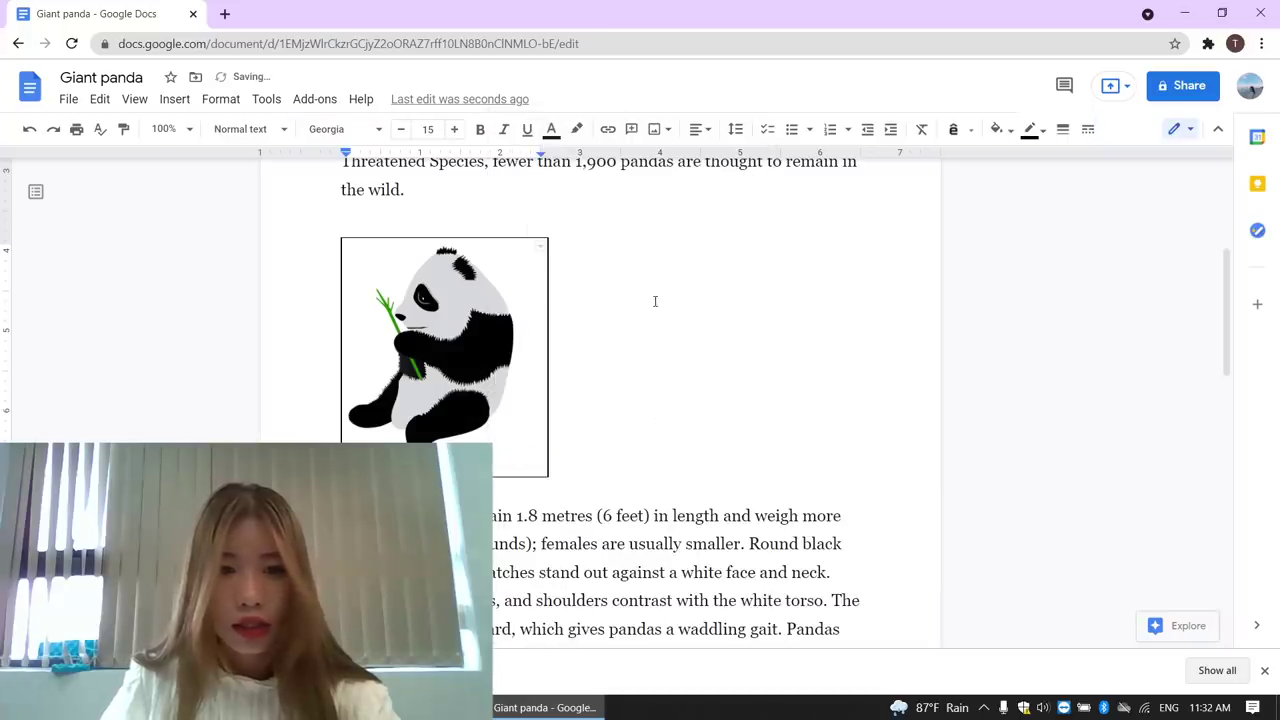
click(551, 491)
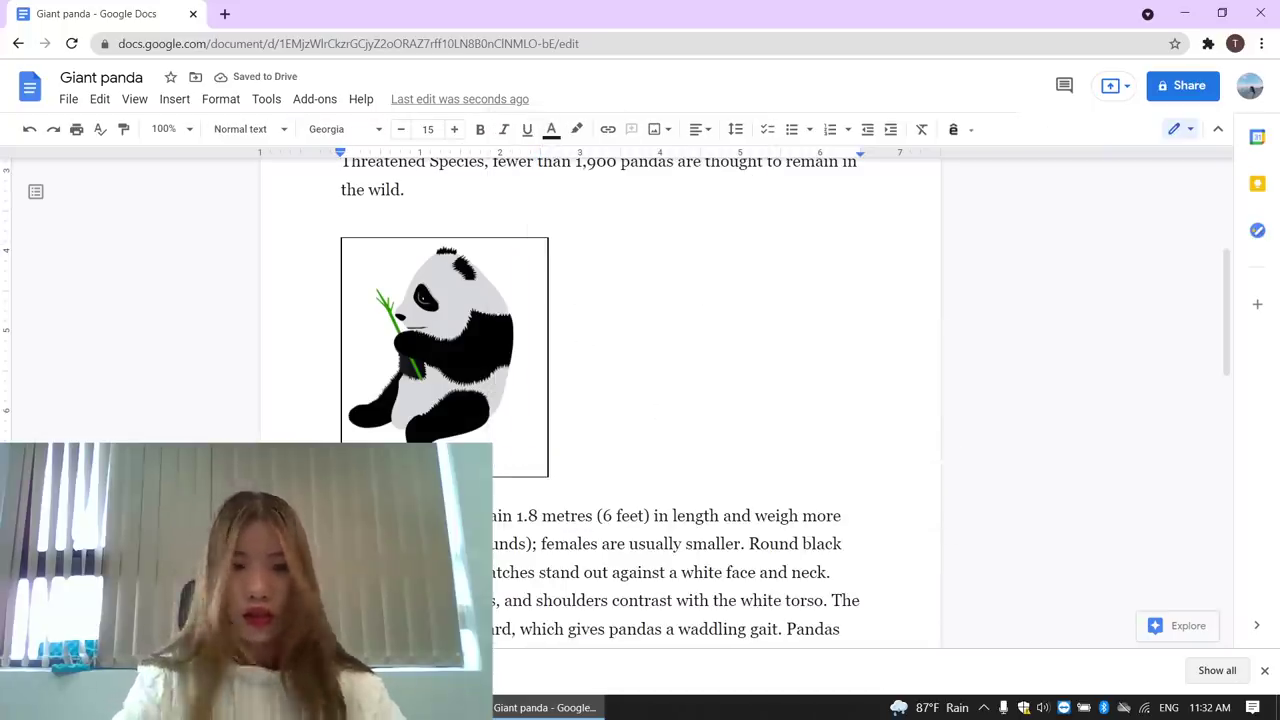
key(Return)
key(Return)
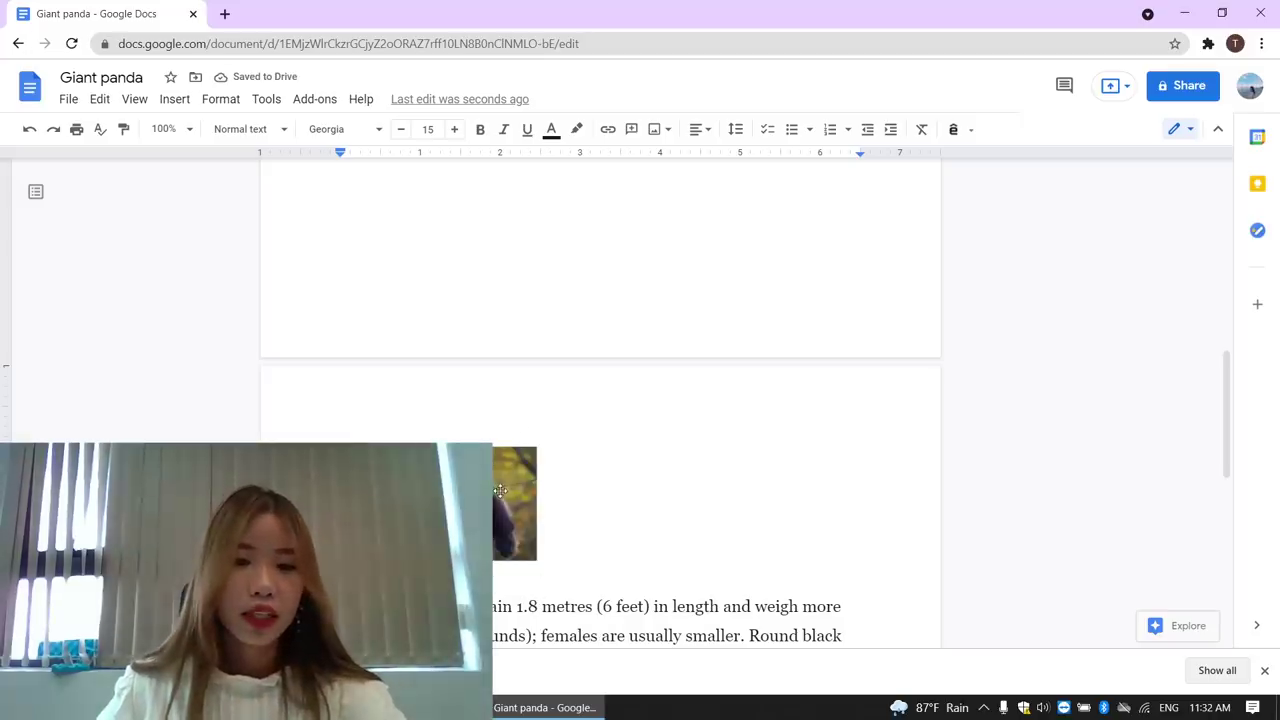
key(ctrl+z)
Step: Widen the cartoon panda image by dragging its side handles to fill the cell
scroll(500, 490, down, 1)
click(480, 378)
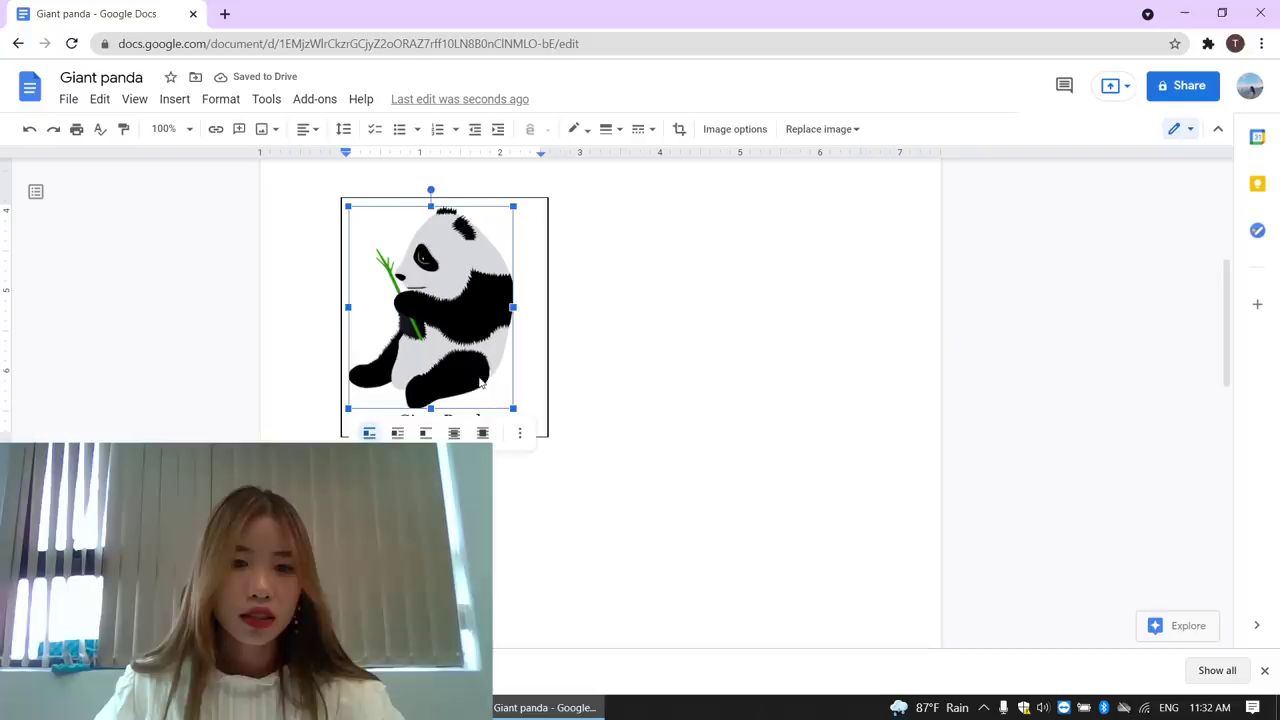
click(553, 384)
click(473, 370)
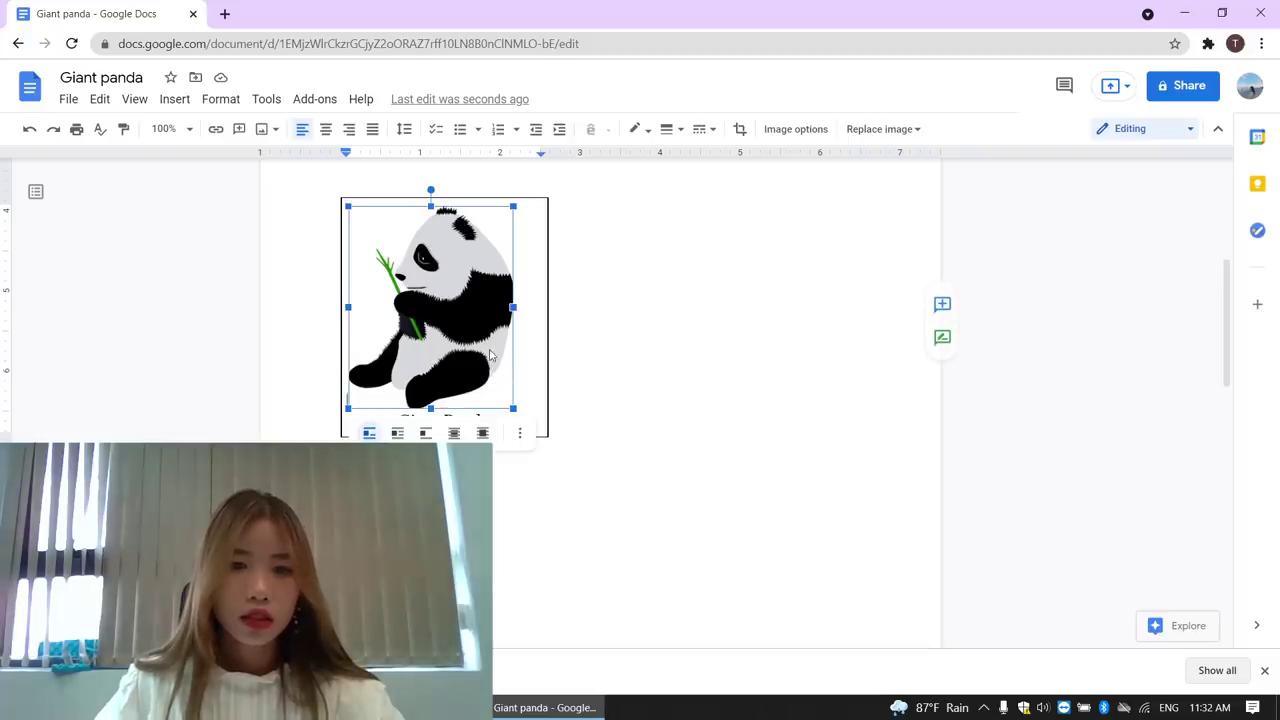
drag(512, 307, 536, 307)
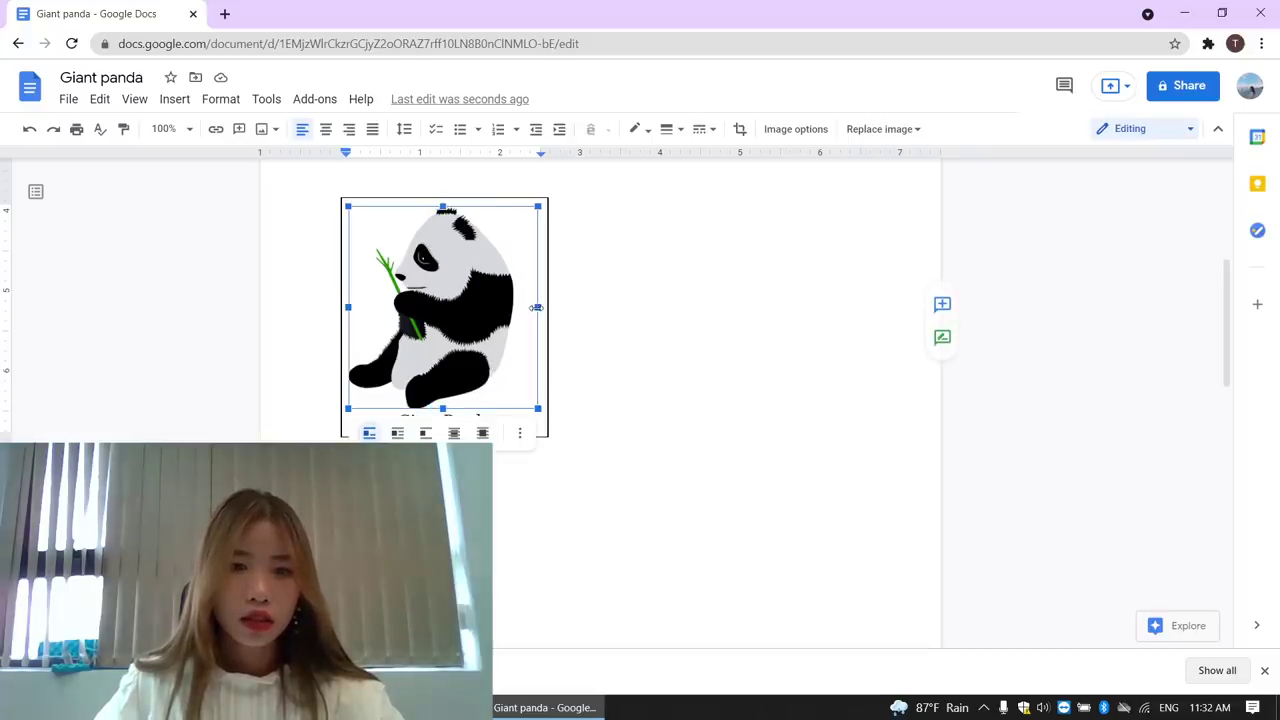
drag(536, 307, 535, 307)
drag(350, 307, 354, 307)
click(626, 343)
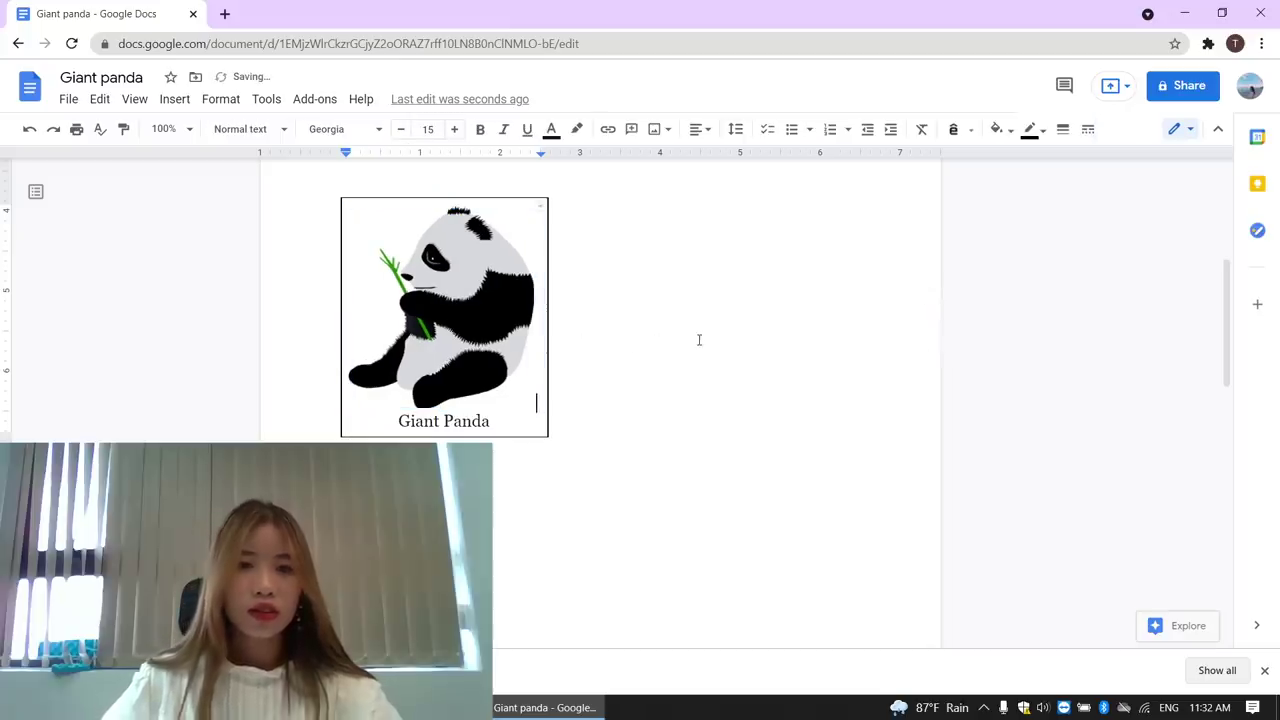
Step: Place the insertion point right after the cartoon panda image in its table cell
scroll(634, 397, up, 1)
scroll(620, 397, up, 1)
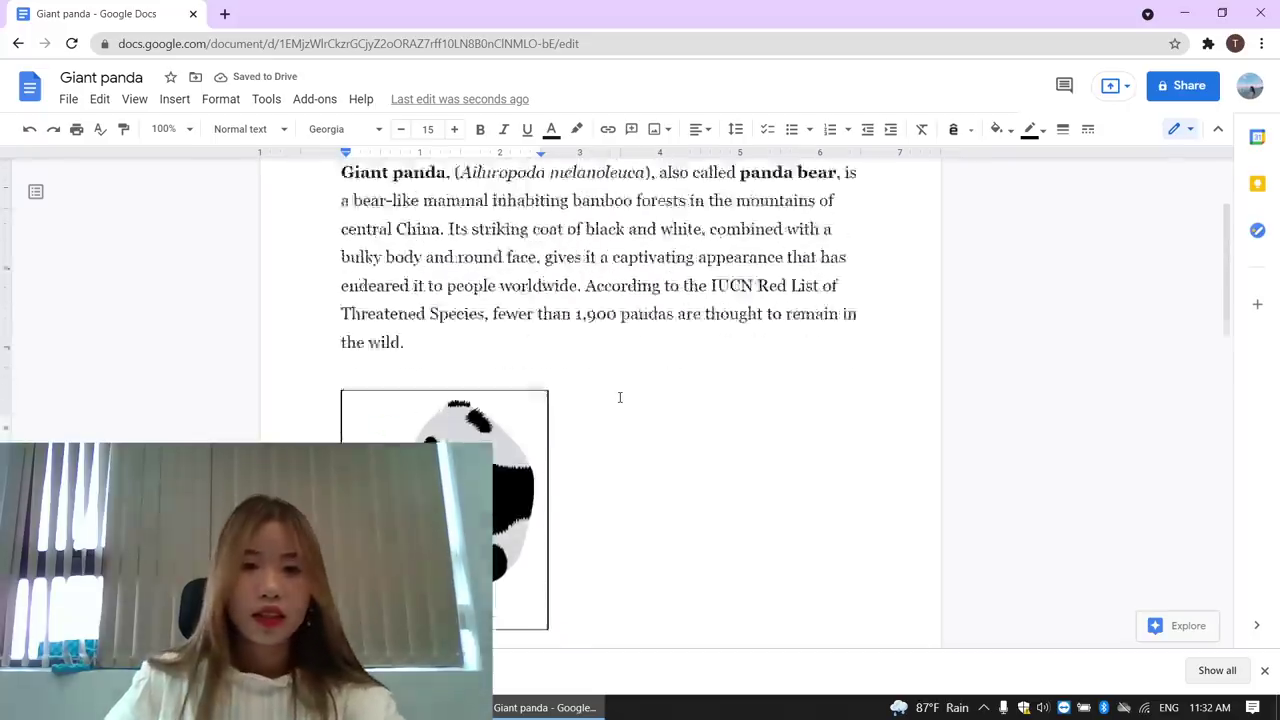
scroll(620, 397, down, 2)
key(Down)
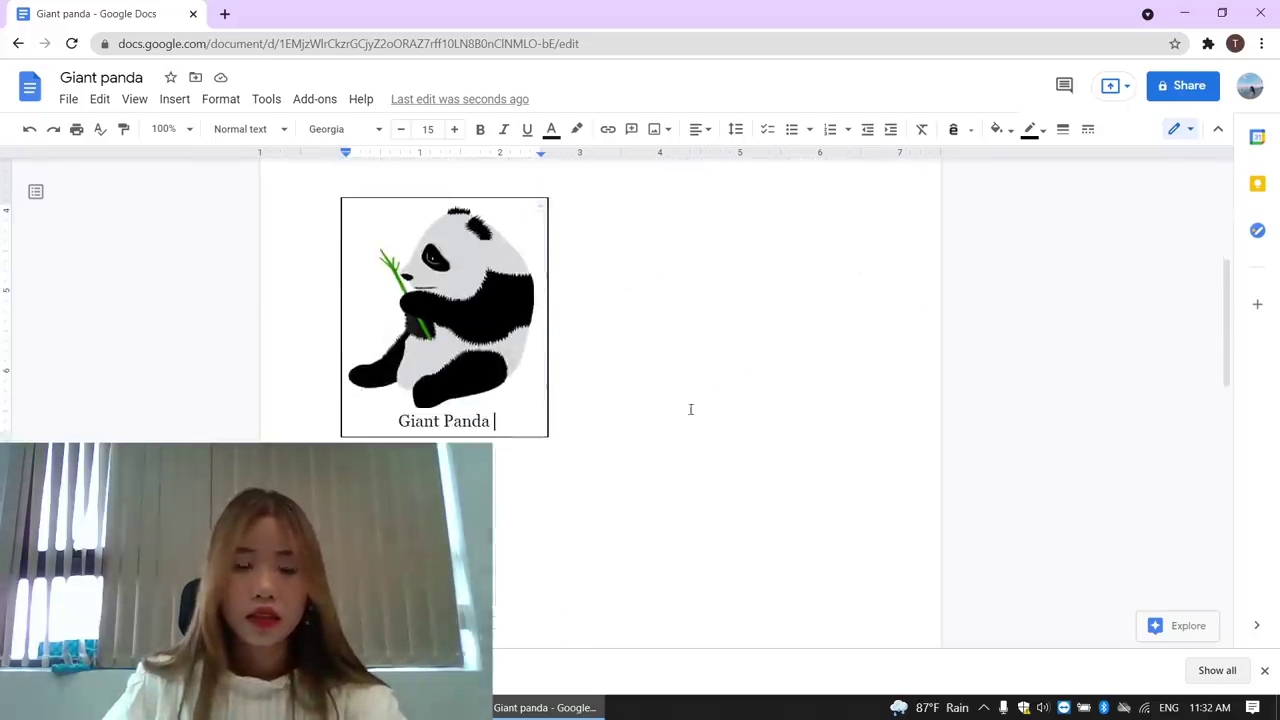
key(Down)
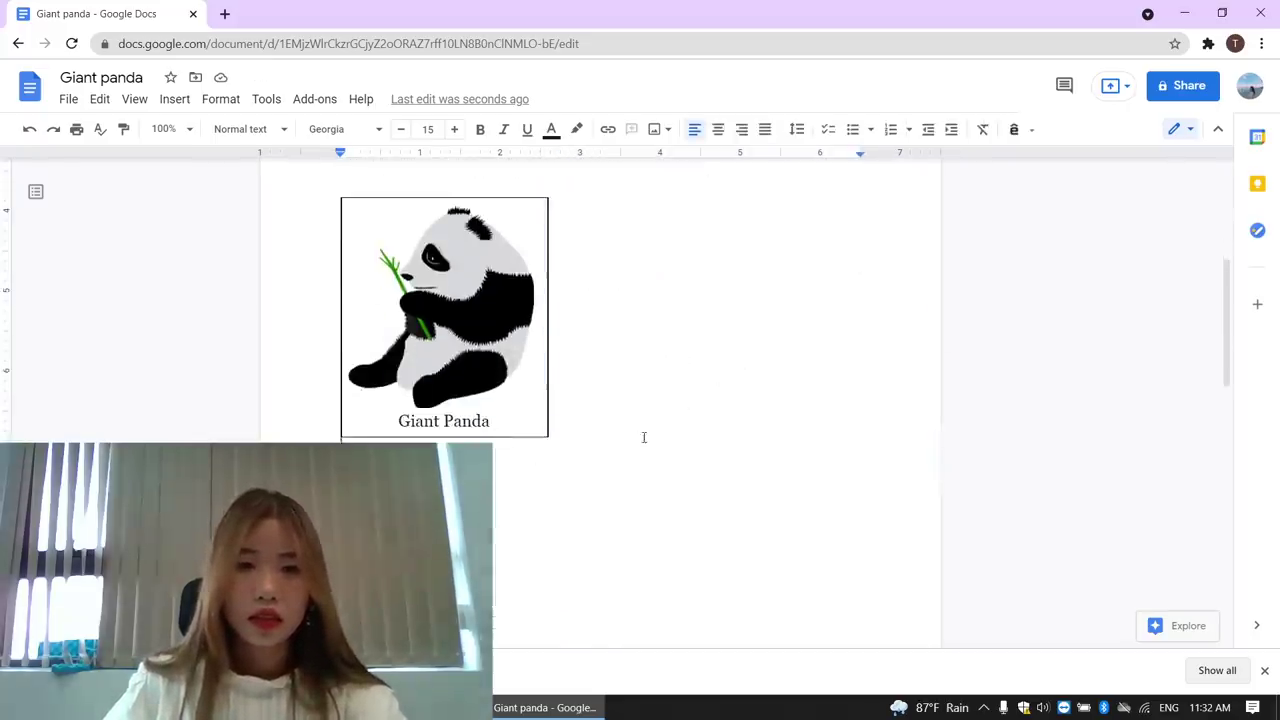
scroll(644, 437, up, 1)
key(Up)
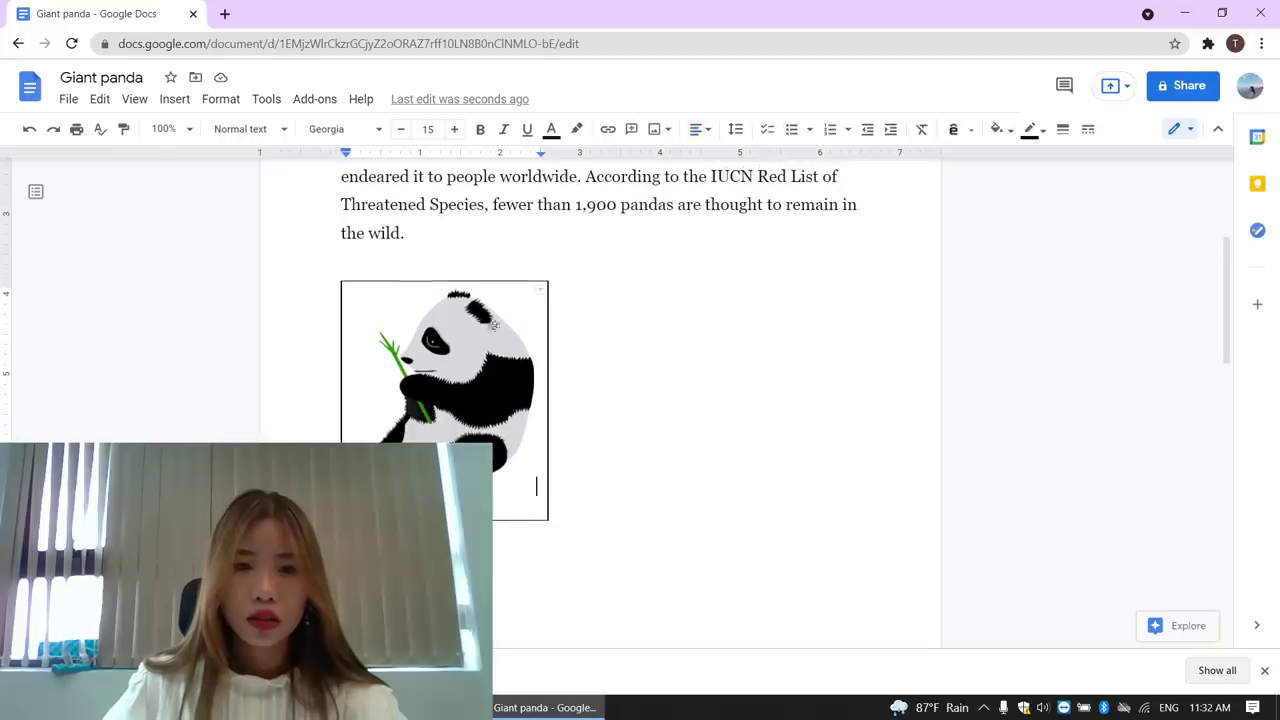
click(493, 325)
click(651, 332)
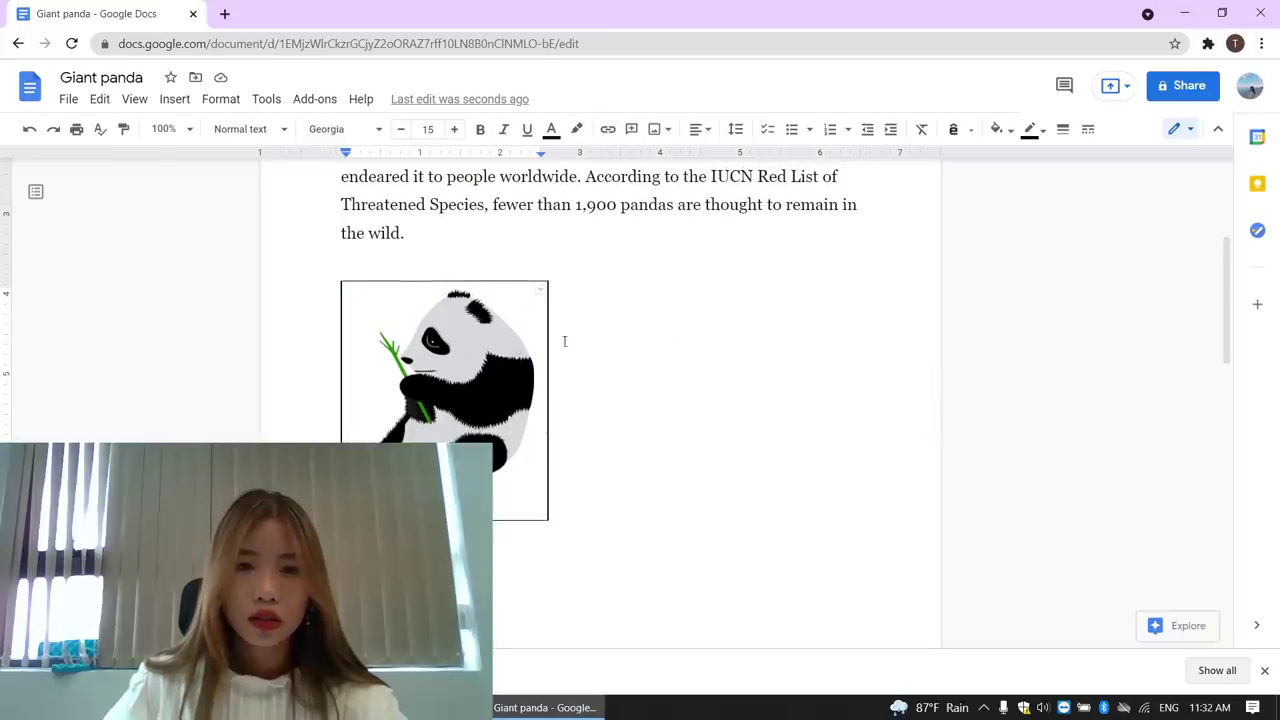
Step: Add a table column right of the cartoon panda and drag the panda photo into it
right_click(539, 489)
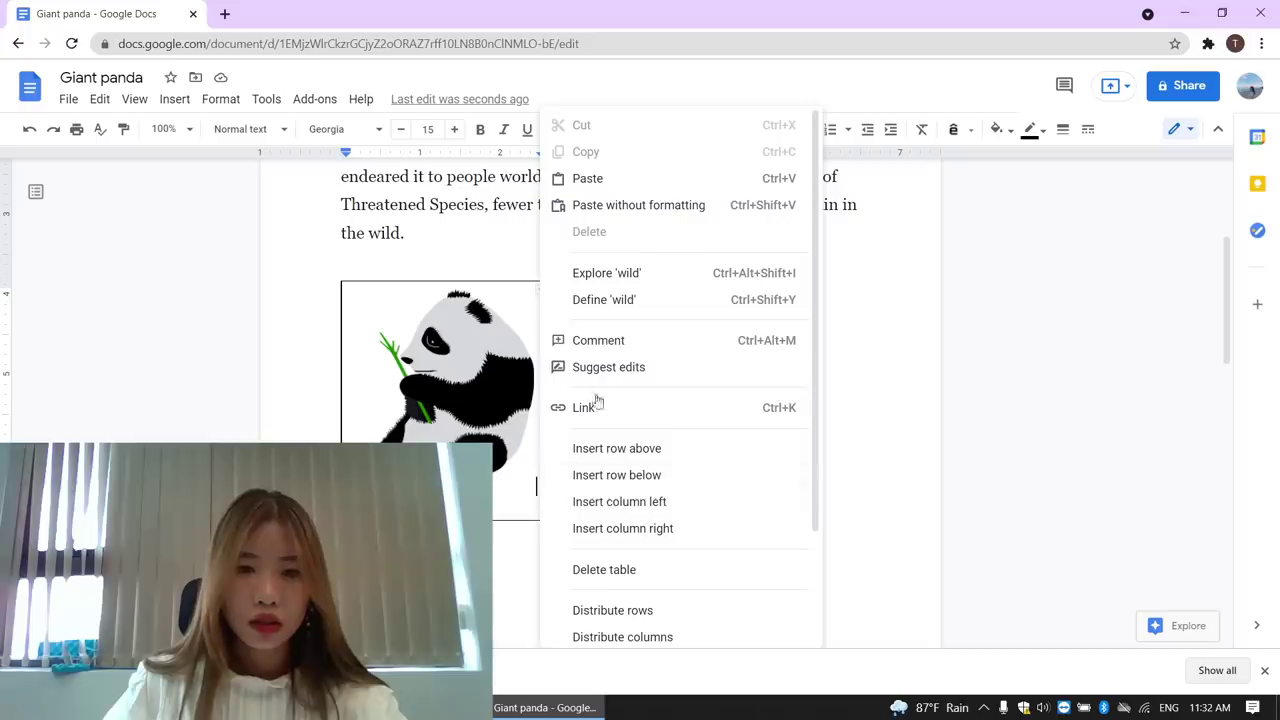
click(633, 528)
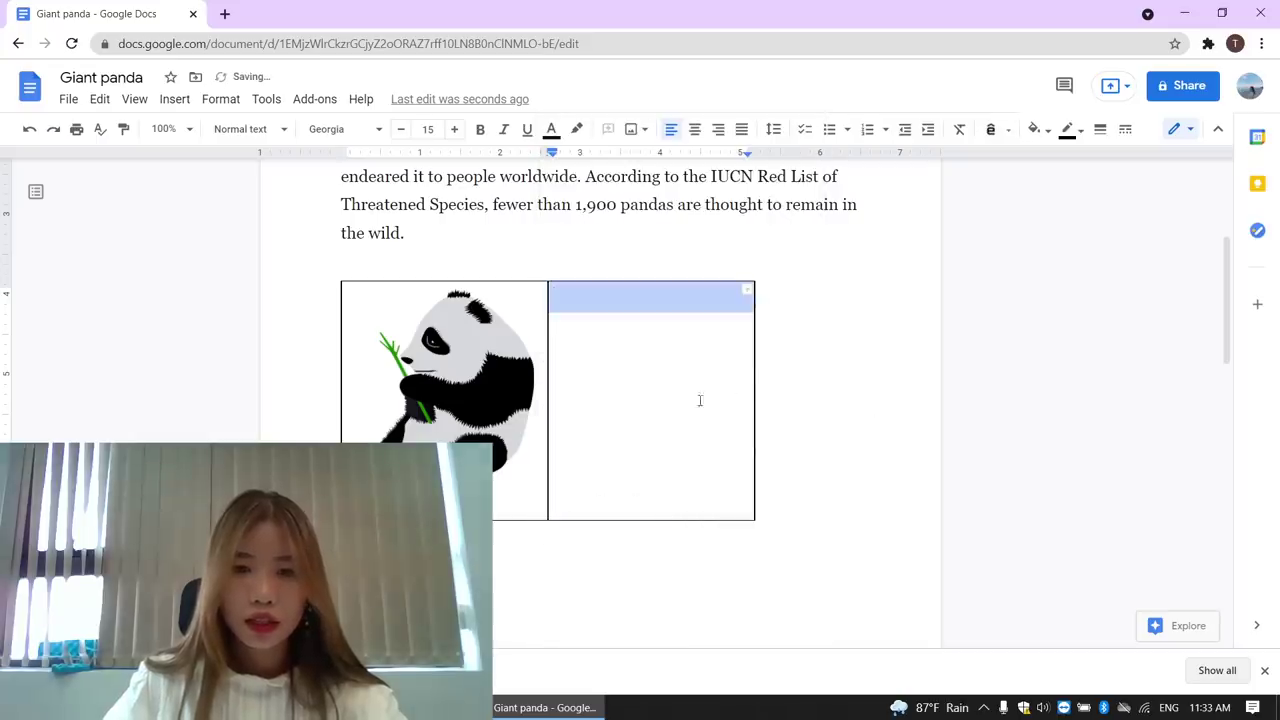
scroll(762, 361, down, 4)
scroll(762, 361, down, 1)
click(515, 500)
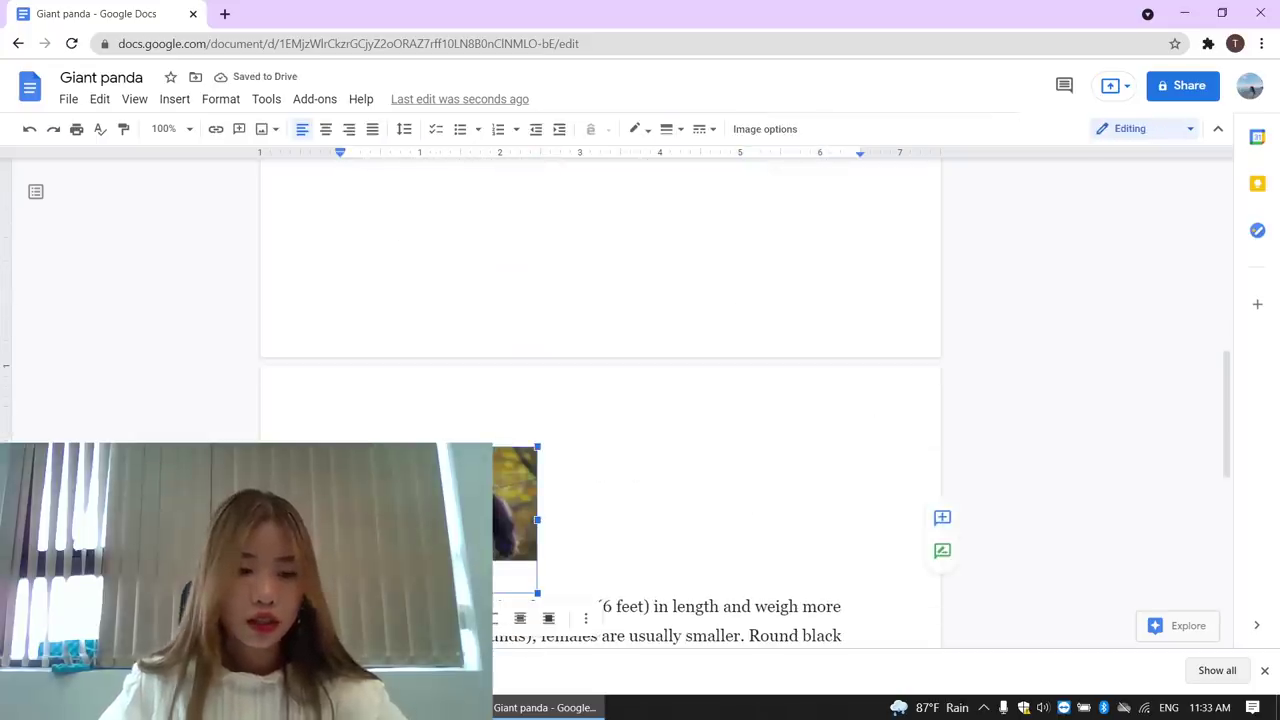
scroll(600, 390, down, 2)
scroll(600, 390, up, 3)
click(602, 400)
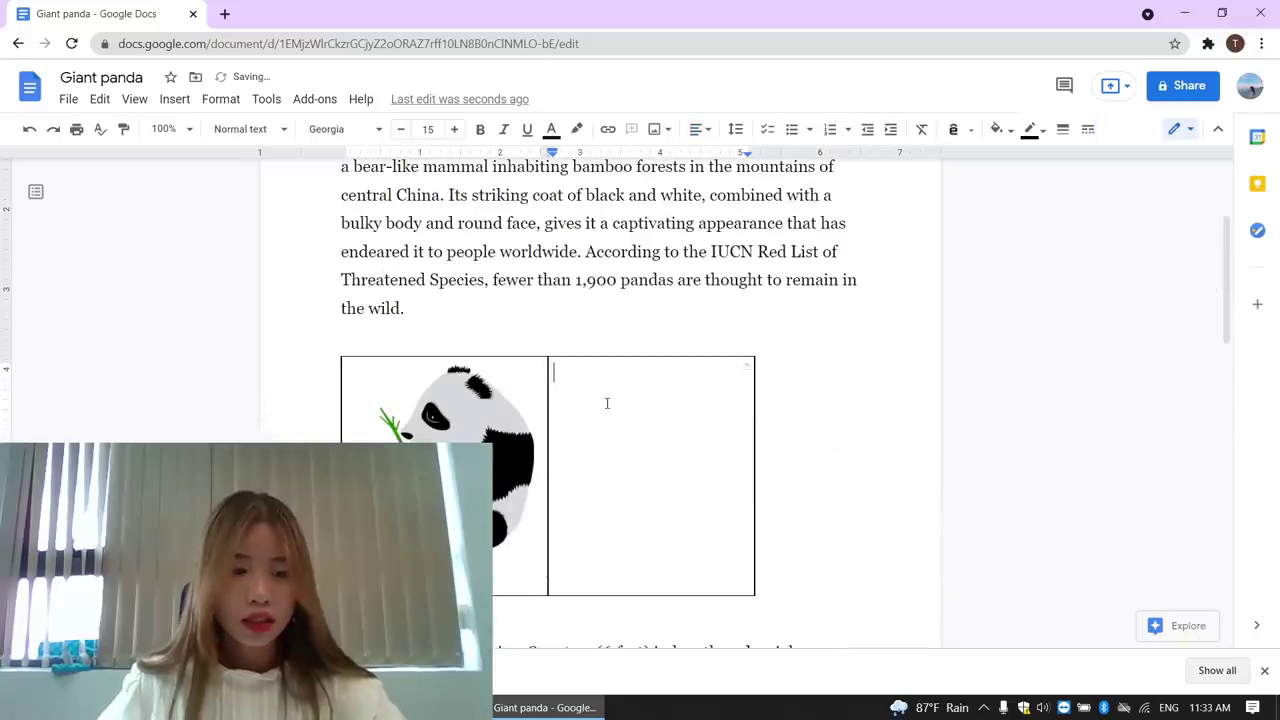
drag(602, 400, 690, 404)
Step: Stretch the photo frame toward the cell bottom, then undo the last resize
scroll(657, 334, down, 2)
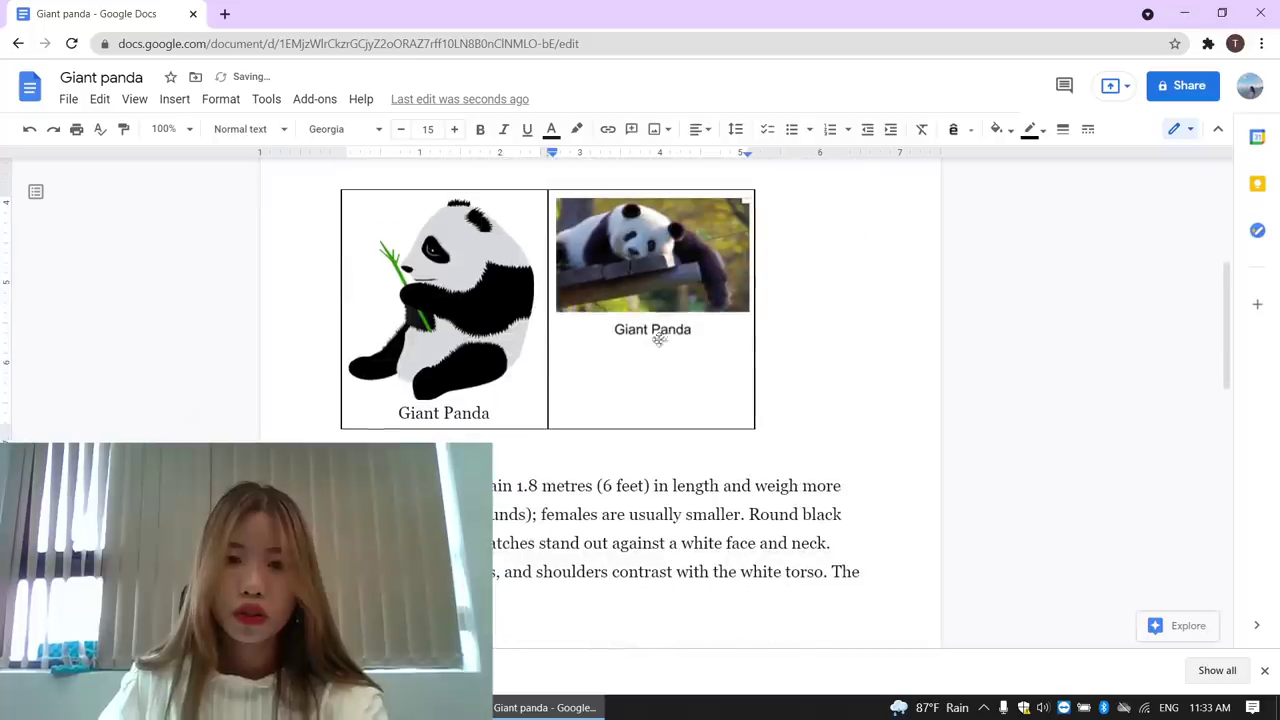
drag(652, 345, 643, 421)
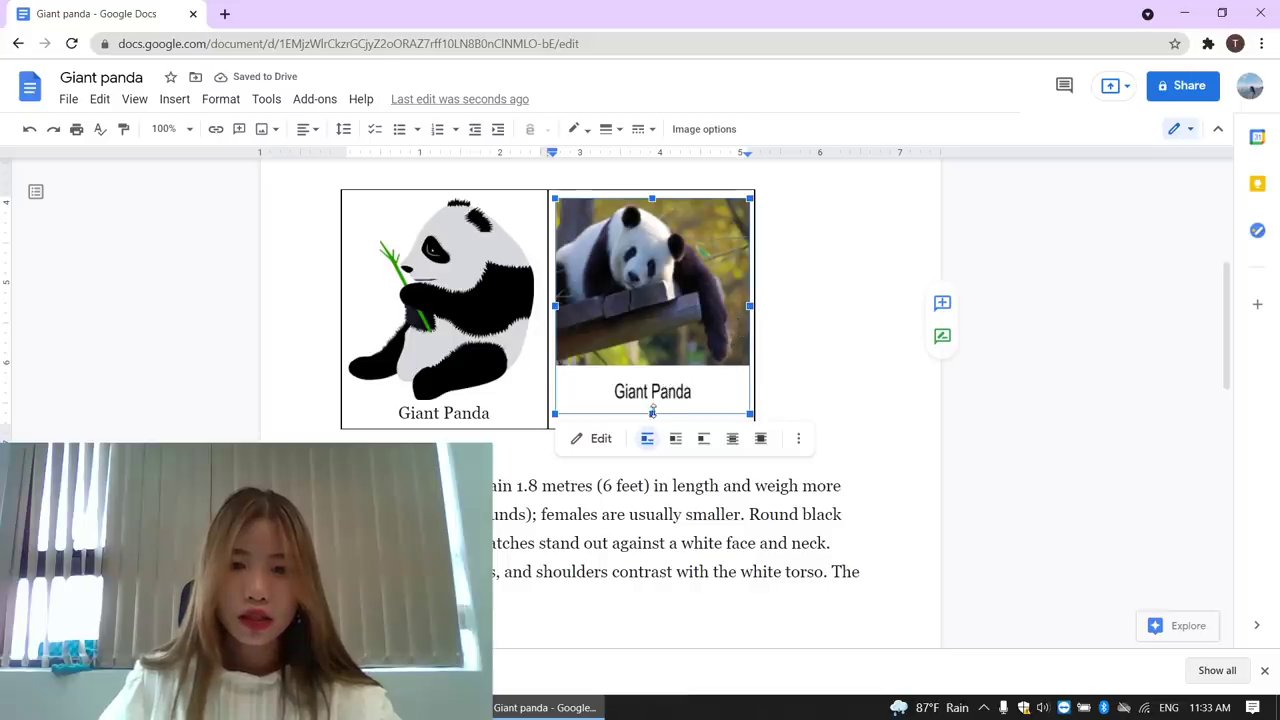
drag(652, 411, 652, 428)
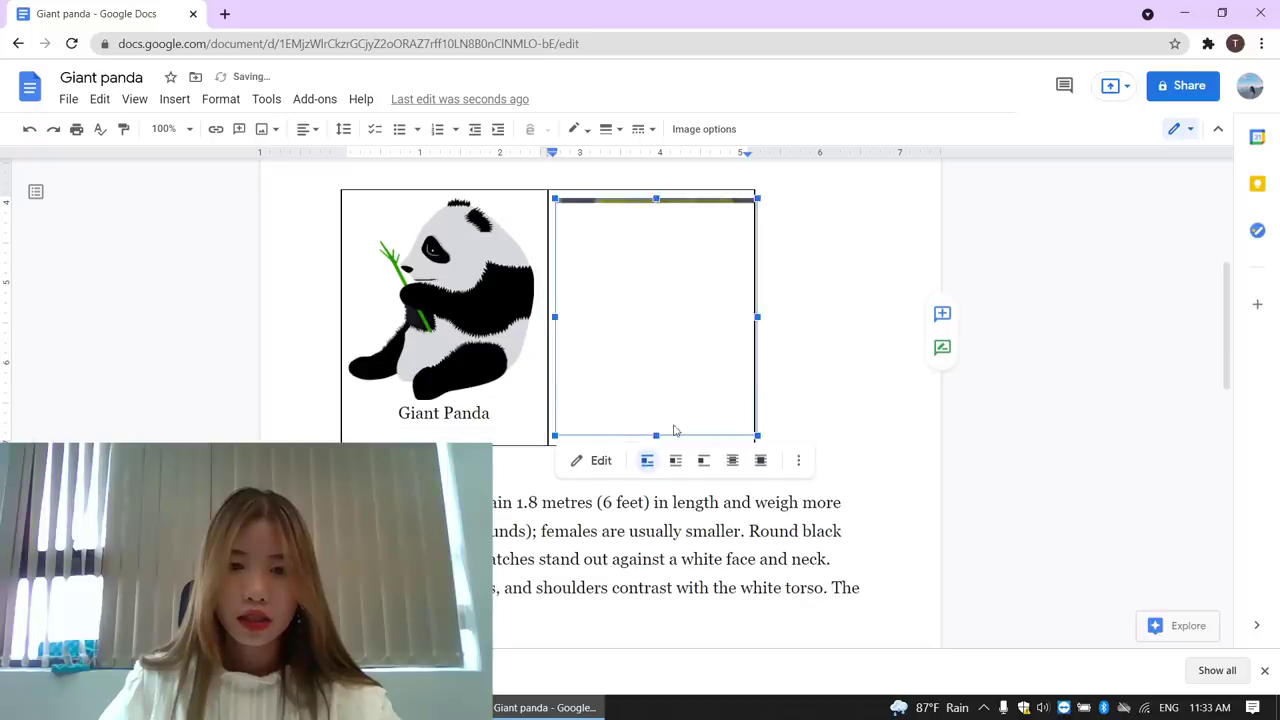
click(31, 130)
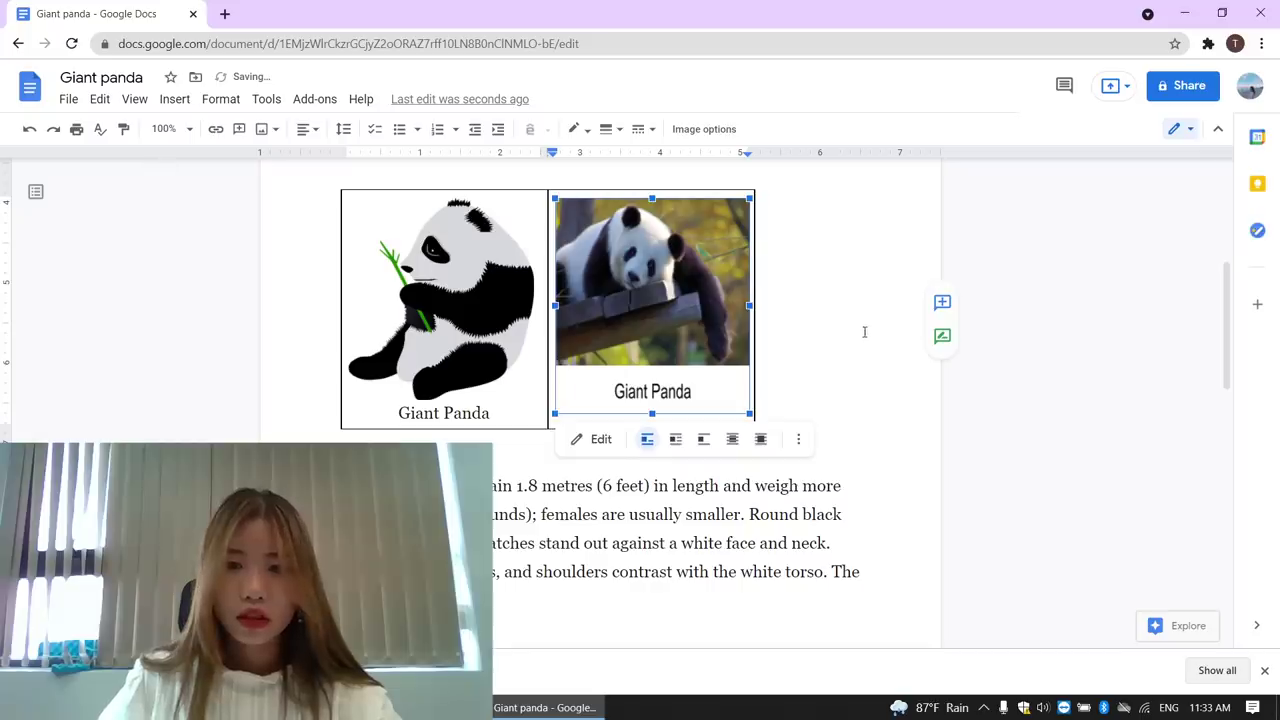
click(628, 318)
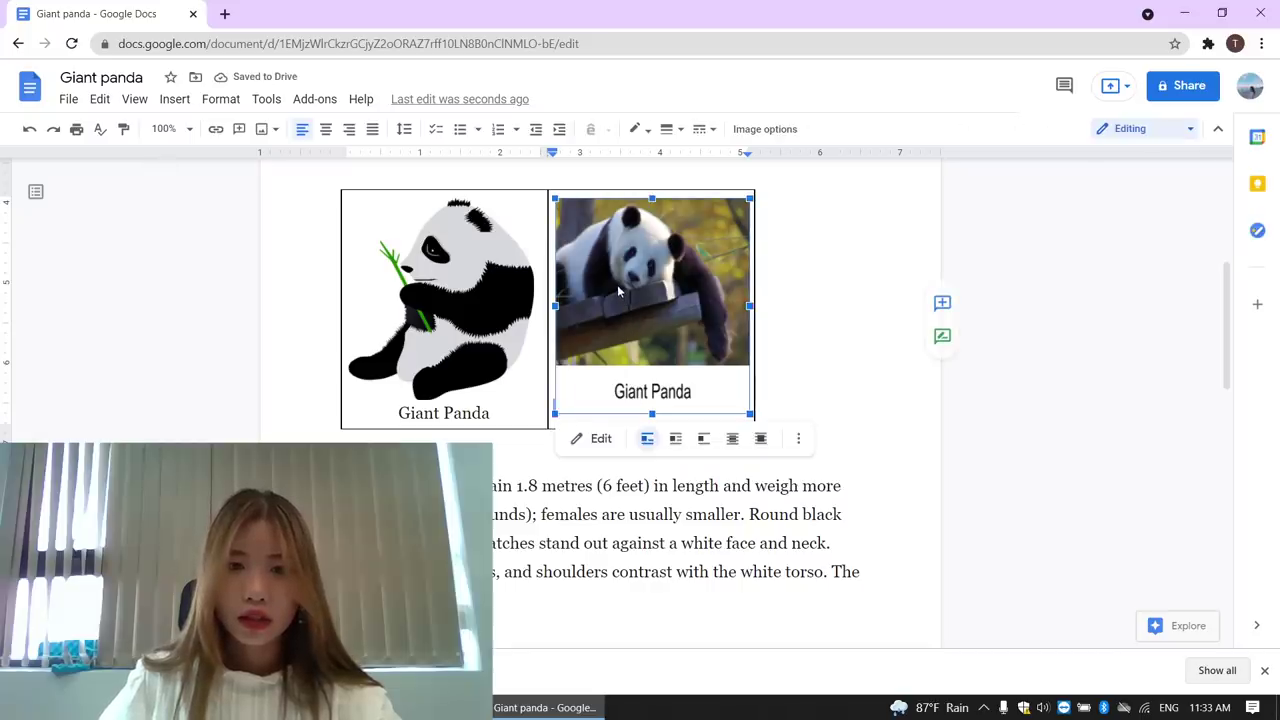
click(912, 372)
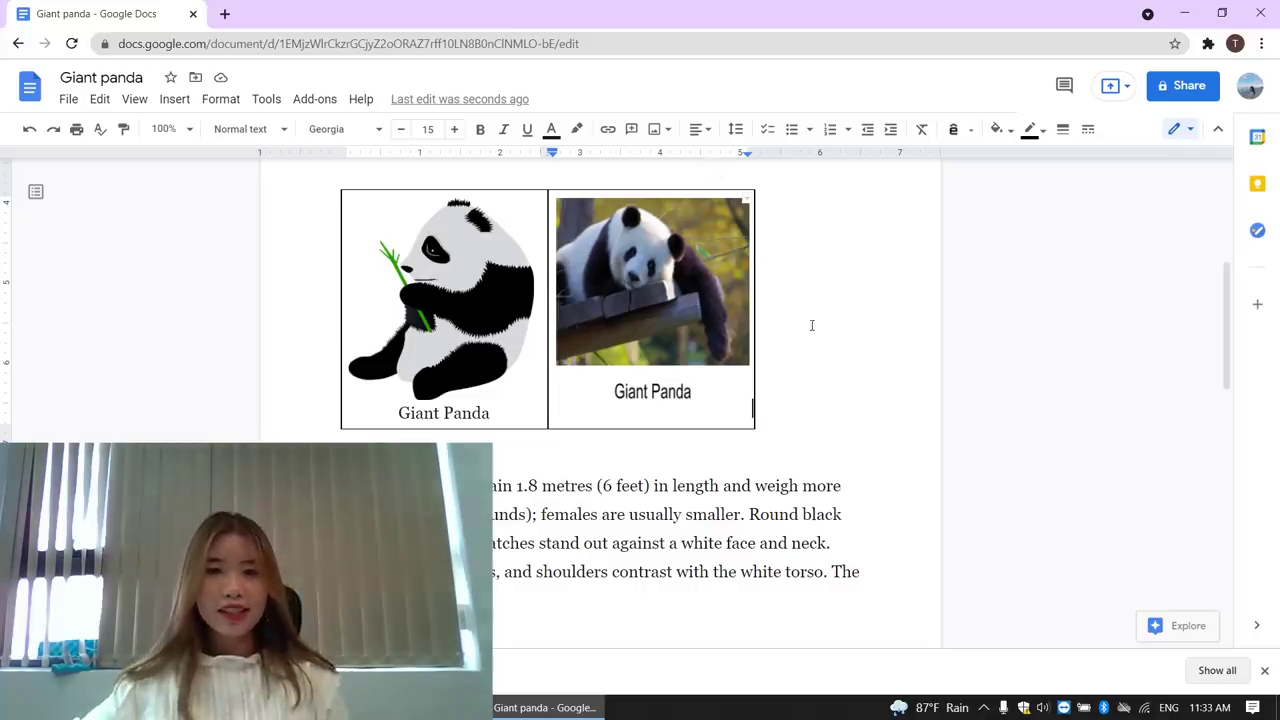
scroll(811, 323, down, 3)
scroll(819, 317, up, 1)
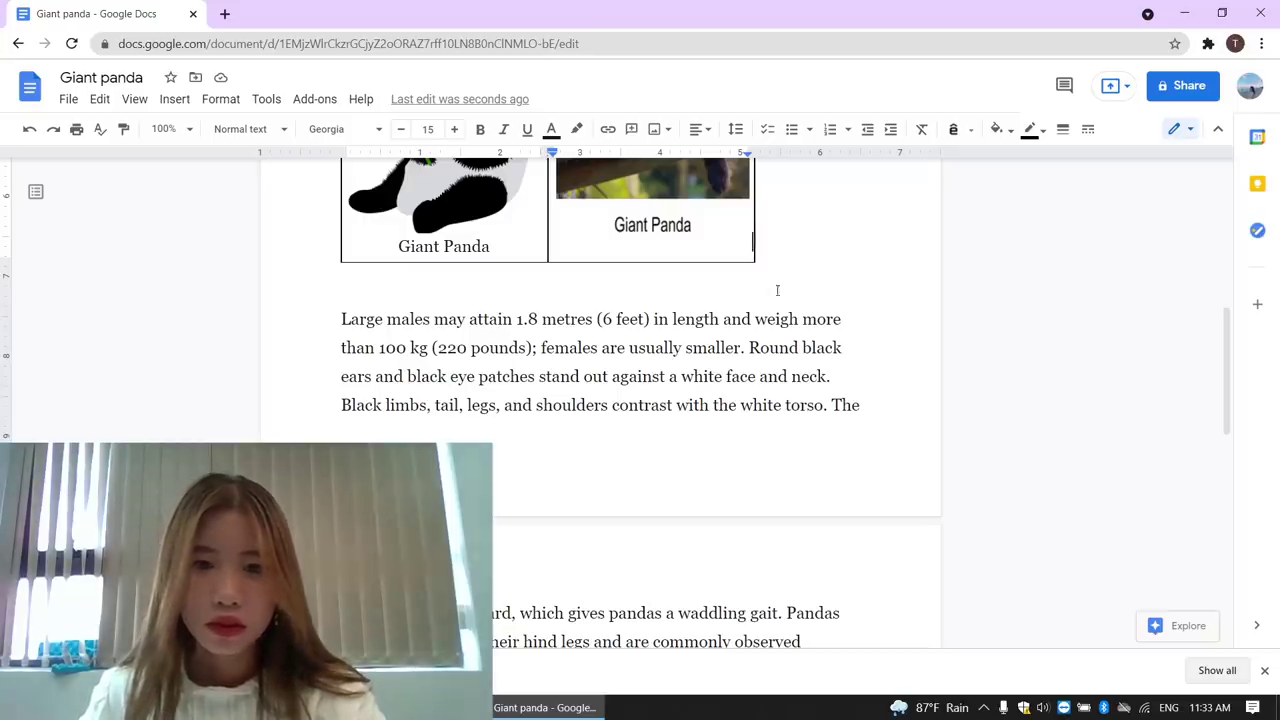
scroll(762, 293, up, 1)
scroll(669, 285, up, 1)
click(669, 285)
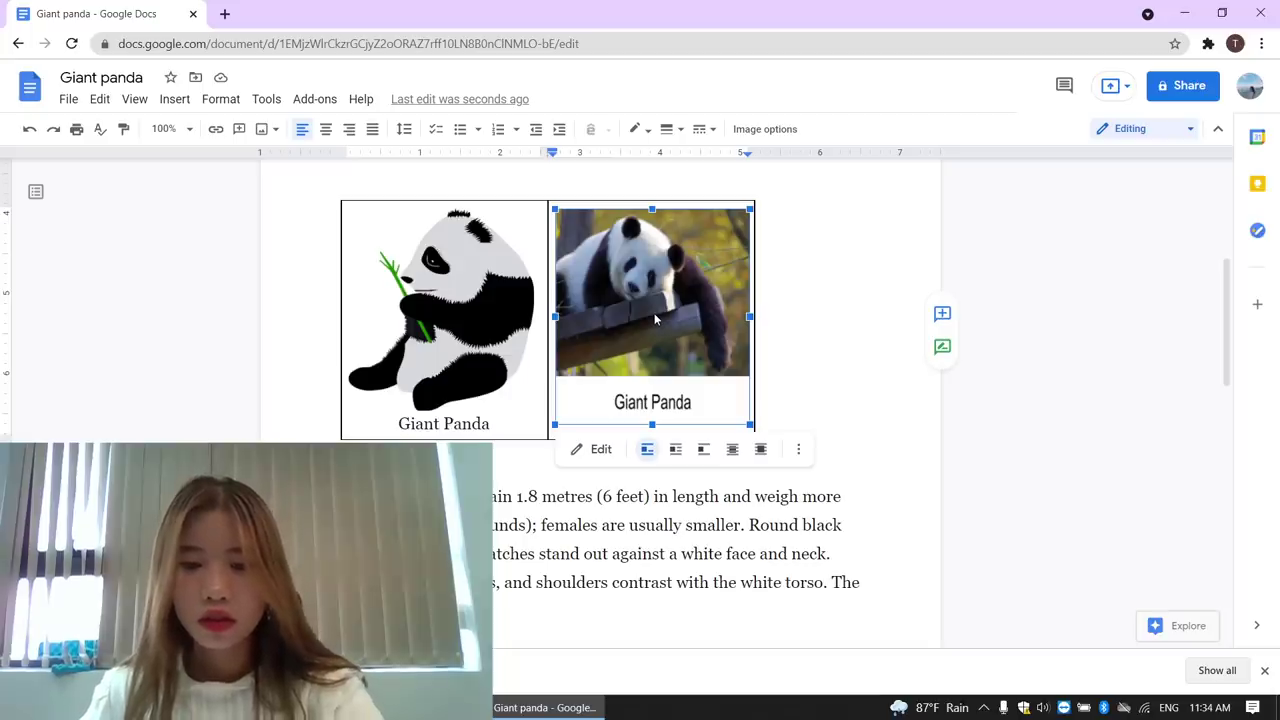
click(484, 354)
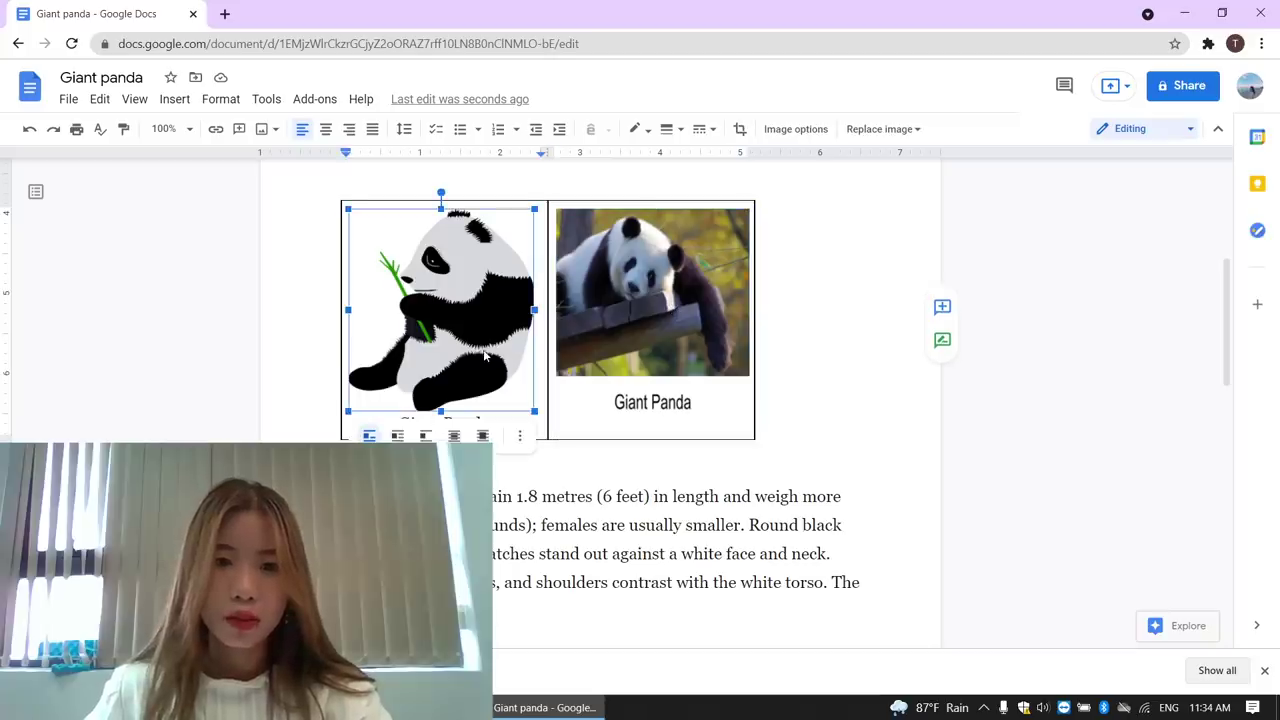
Step: Cut the captioned panda photo from its cell and paste it below the table
click(540, 226)
click(554, 426)
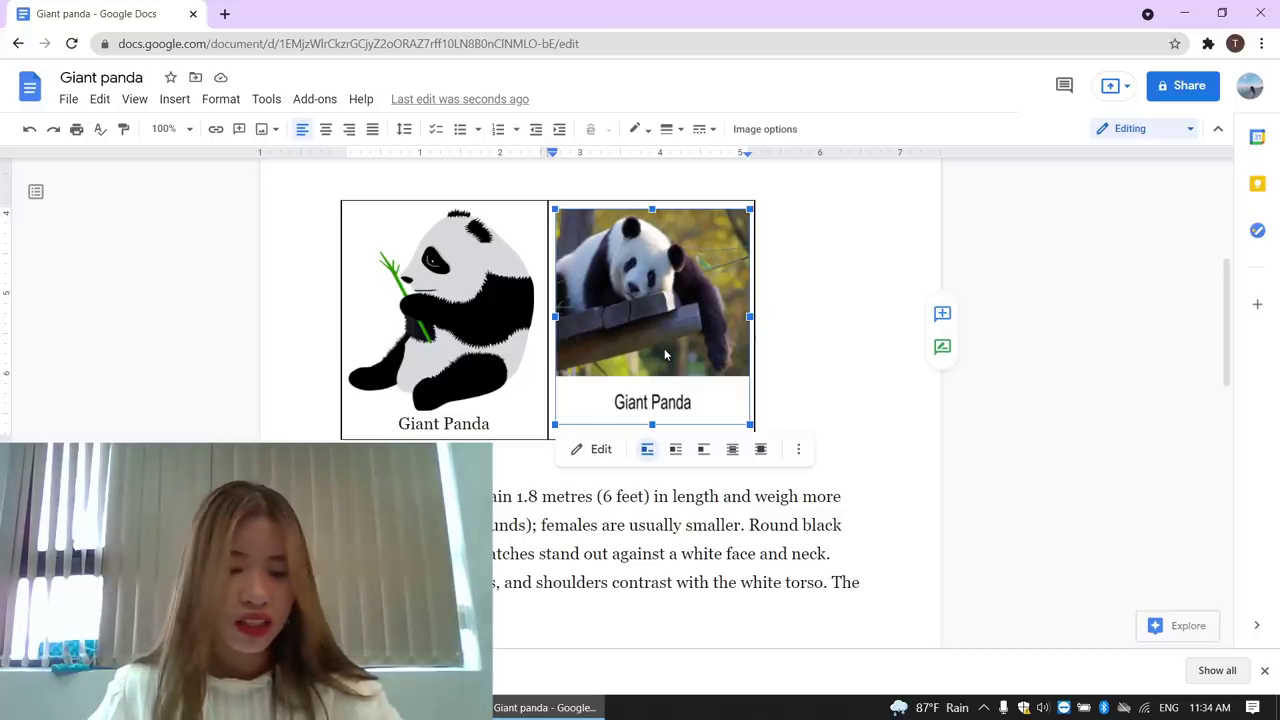
key(Delete)
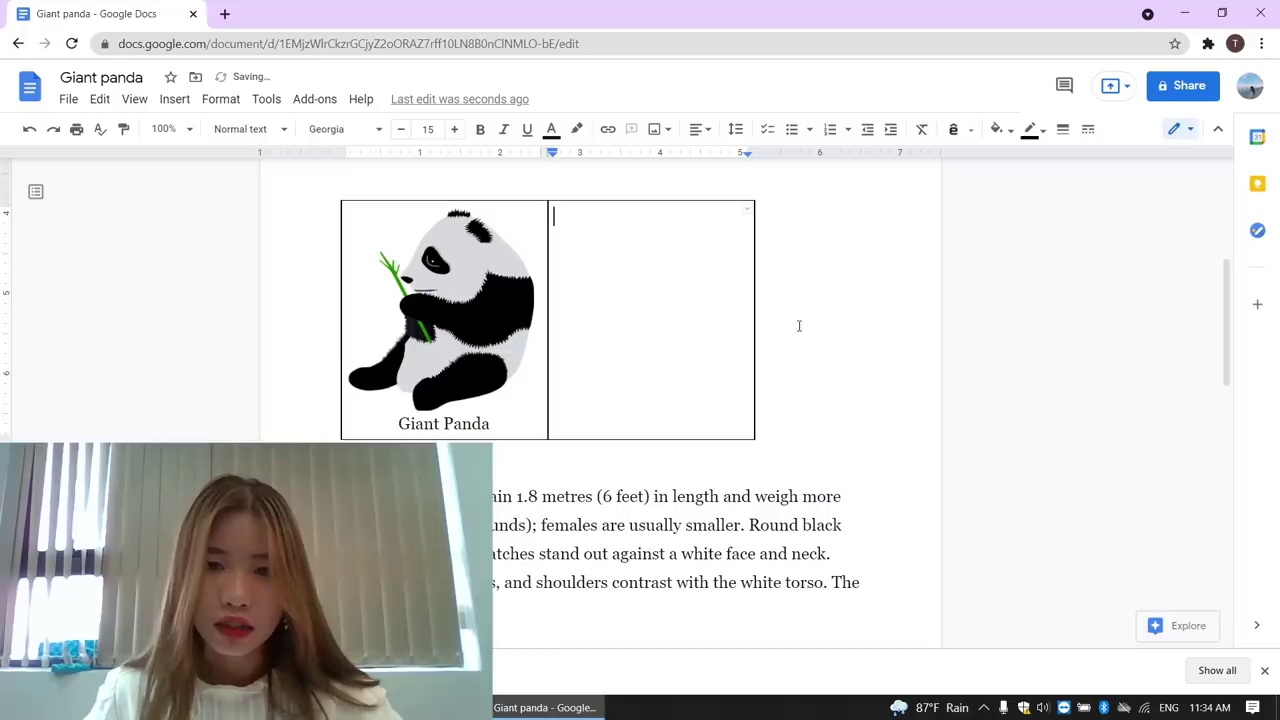
scroll(799, 325, down, 3)
click(578, 227)
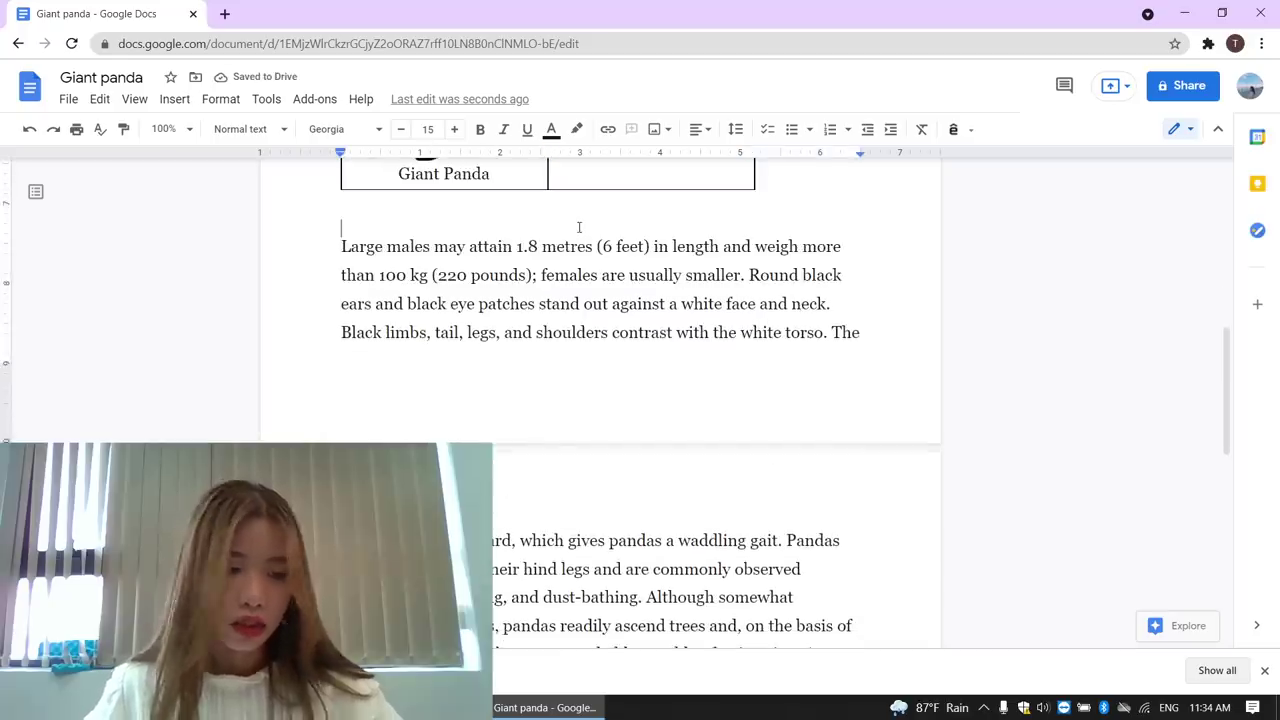
key(ctrl+v)
Step: Delete the now-empty right column of the panda table
scroll(603, 357, up, 3)
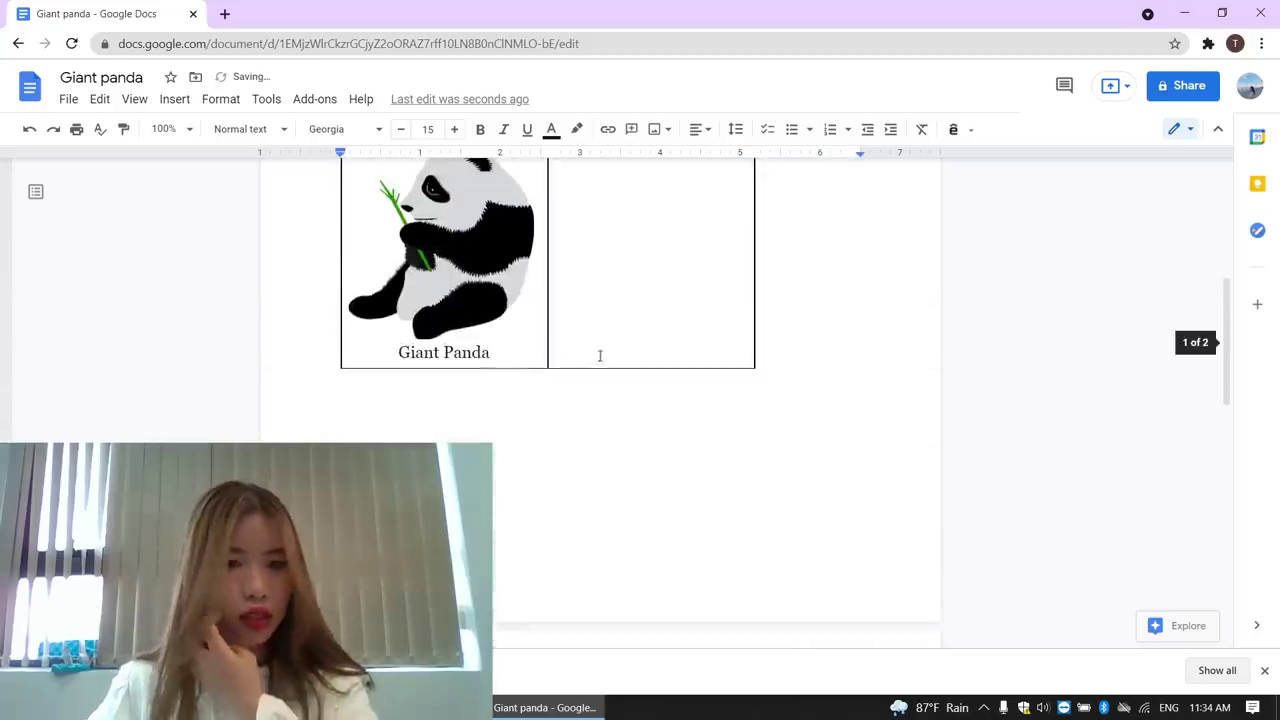
scroll(640, 329, up, 2)
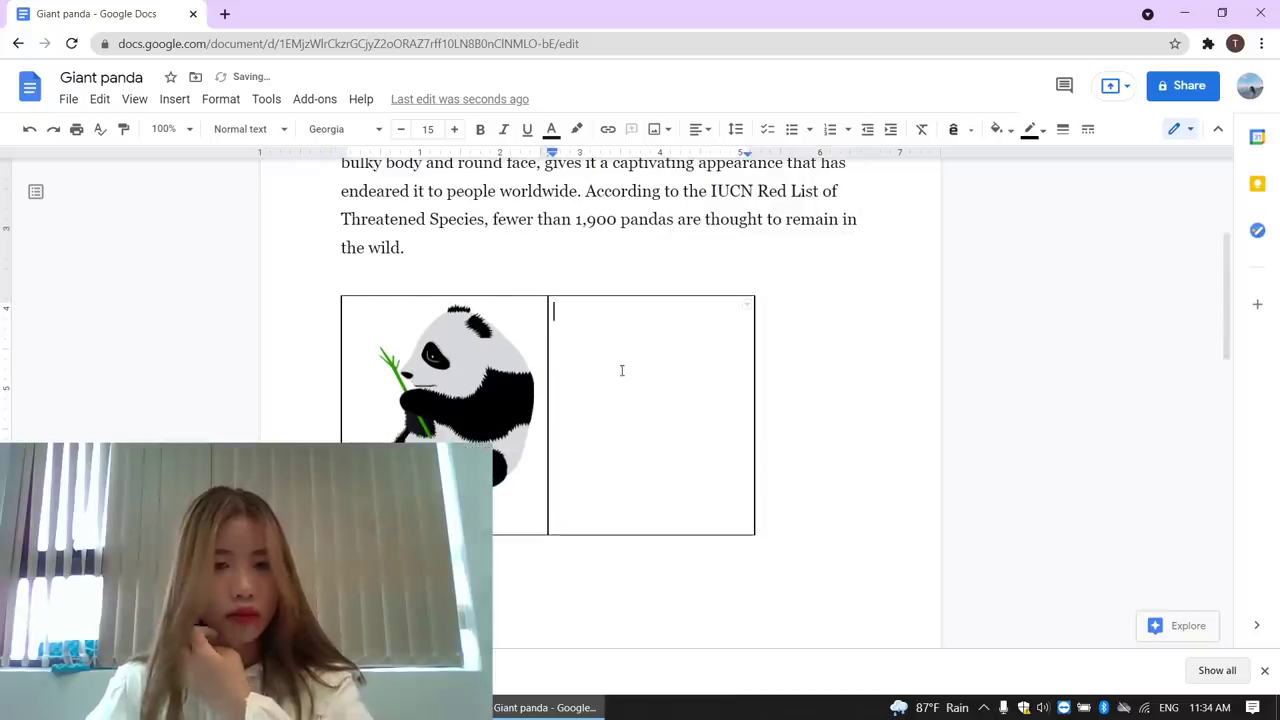
click(465, 407)
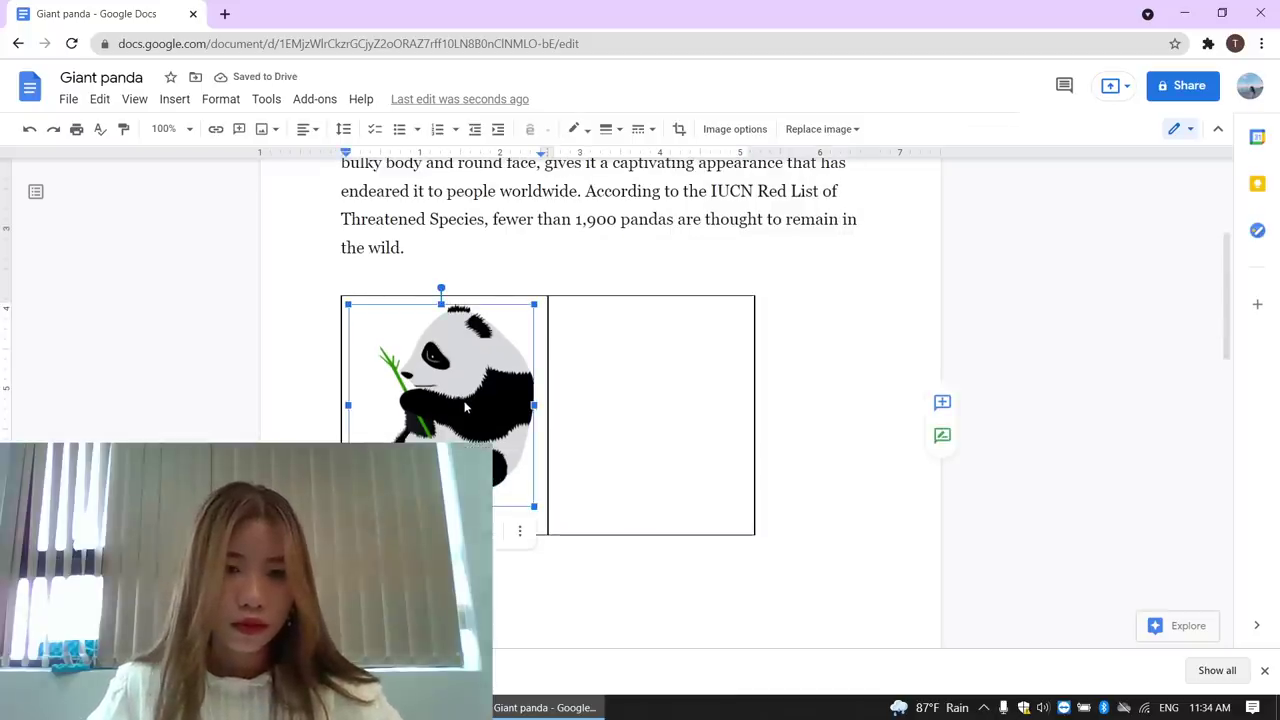
click(816, 452)
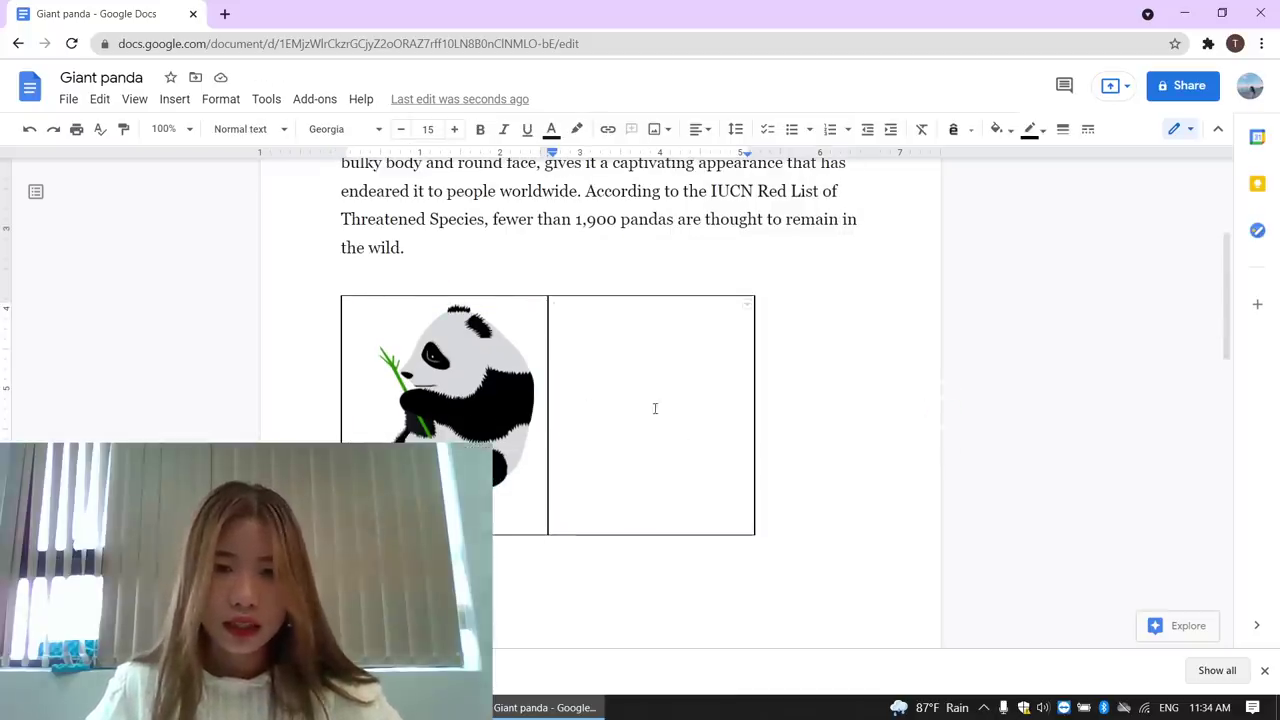
click(607, 281)
drag(597, 323, 648, 425)
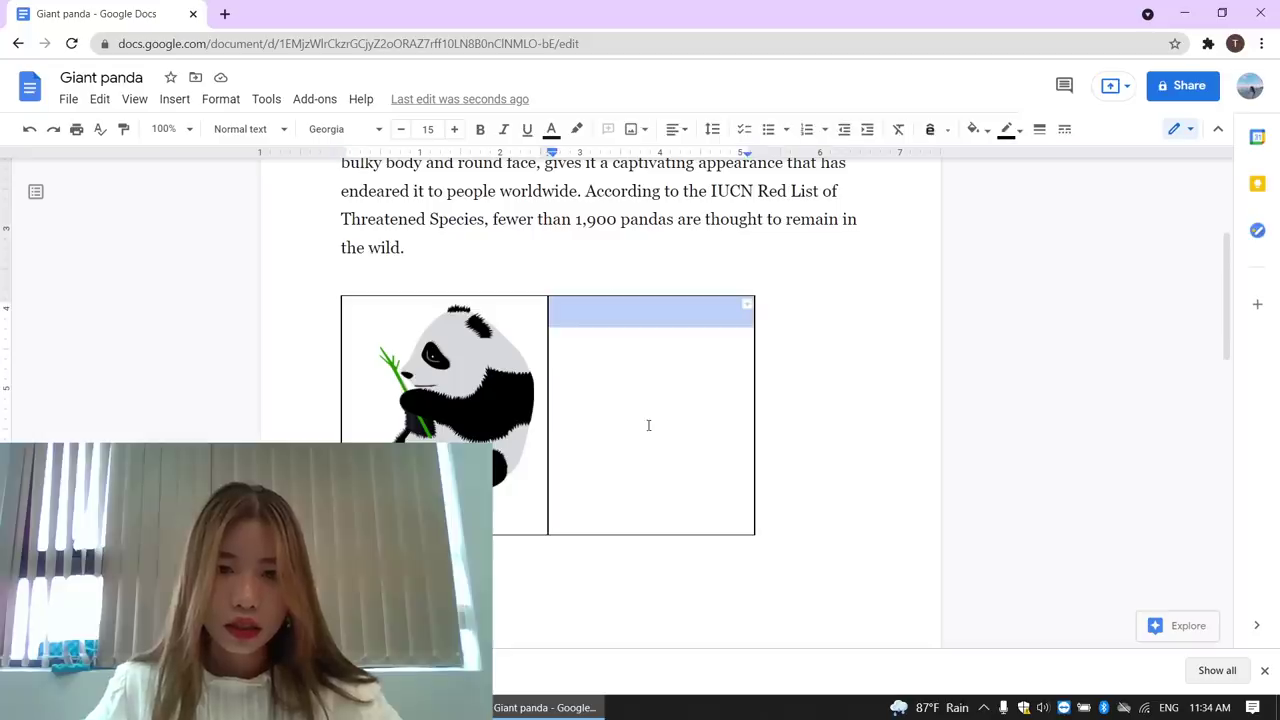
right_click(642, 390)
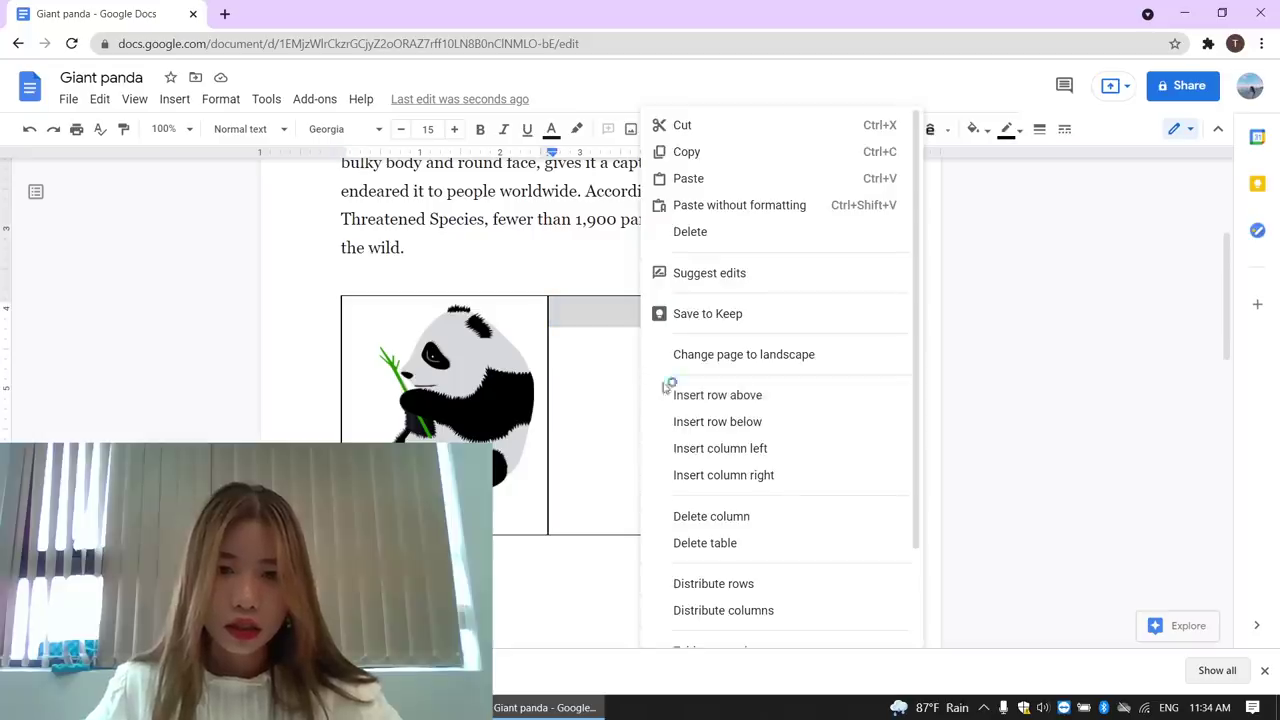
click(709, 235)
right_click(616, 313)
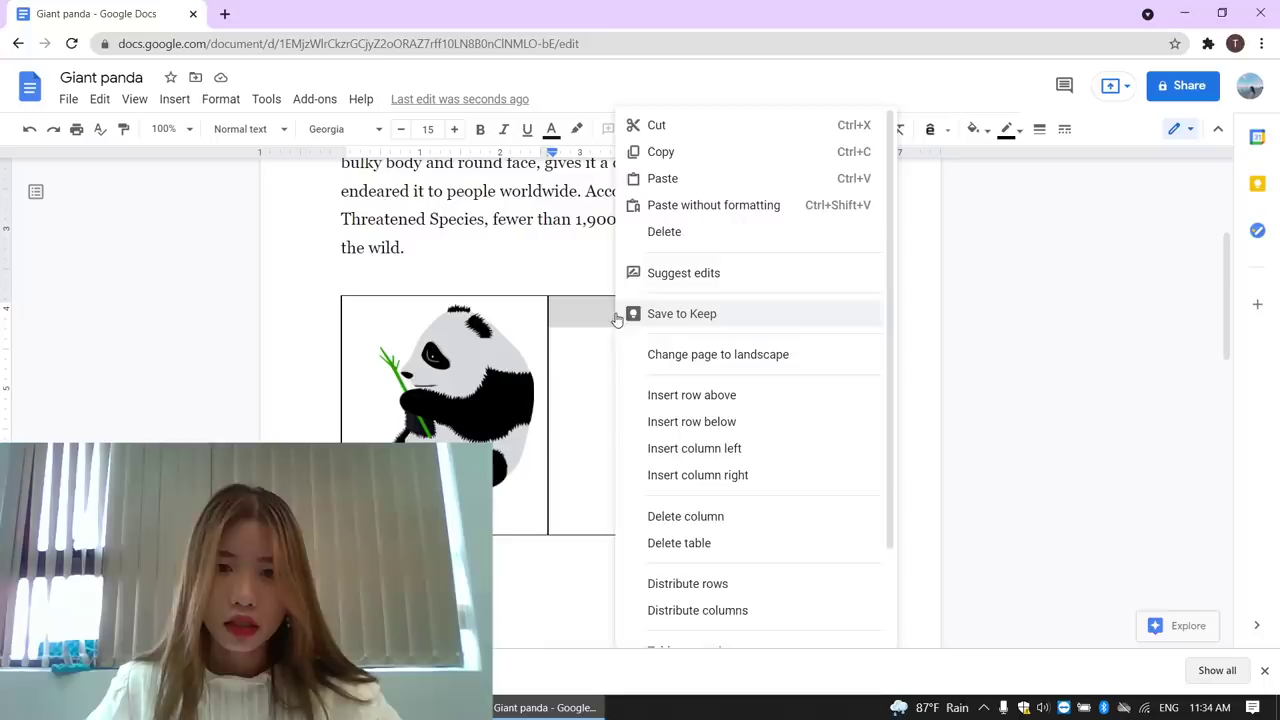
scroll(680, 420, down, 2)
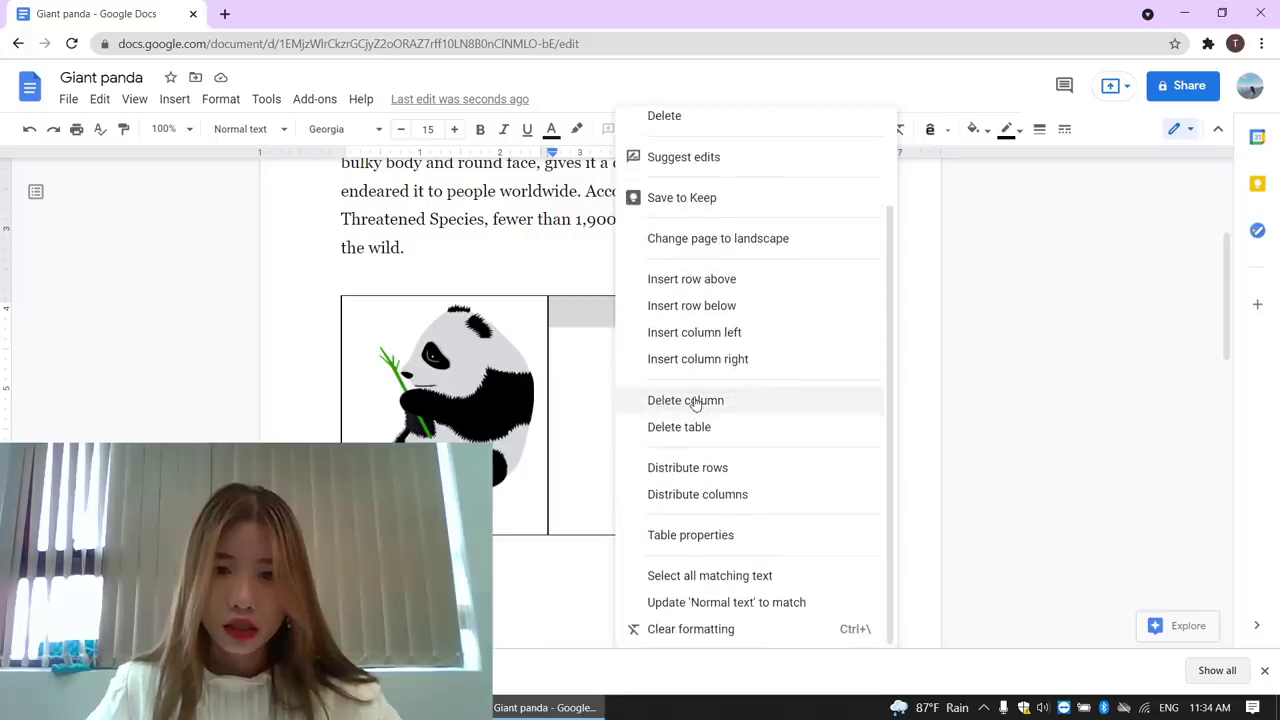
click(696, 401)
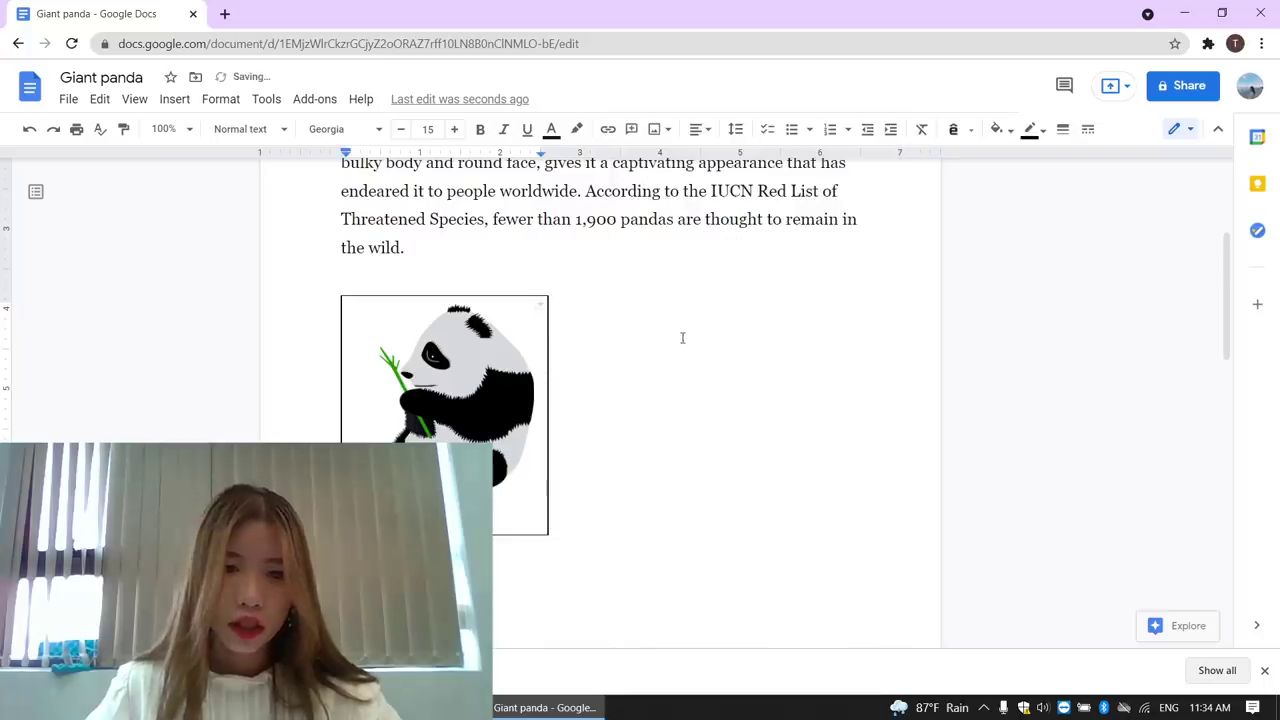
scroll(680, 337, down, 2)
Step: Select the panda photo on page 2 and shrink it slightly
scroll(686, 346, down, 2)
scroll(680, 350, down, 2)
scroll(680, 350, down, 1)
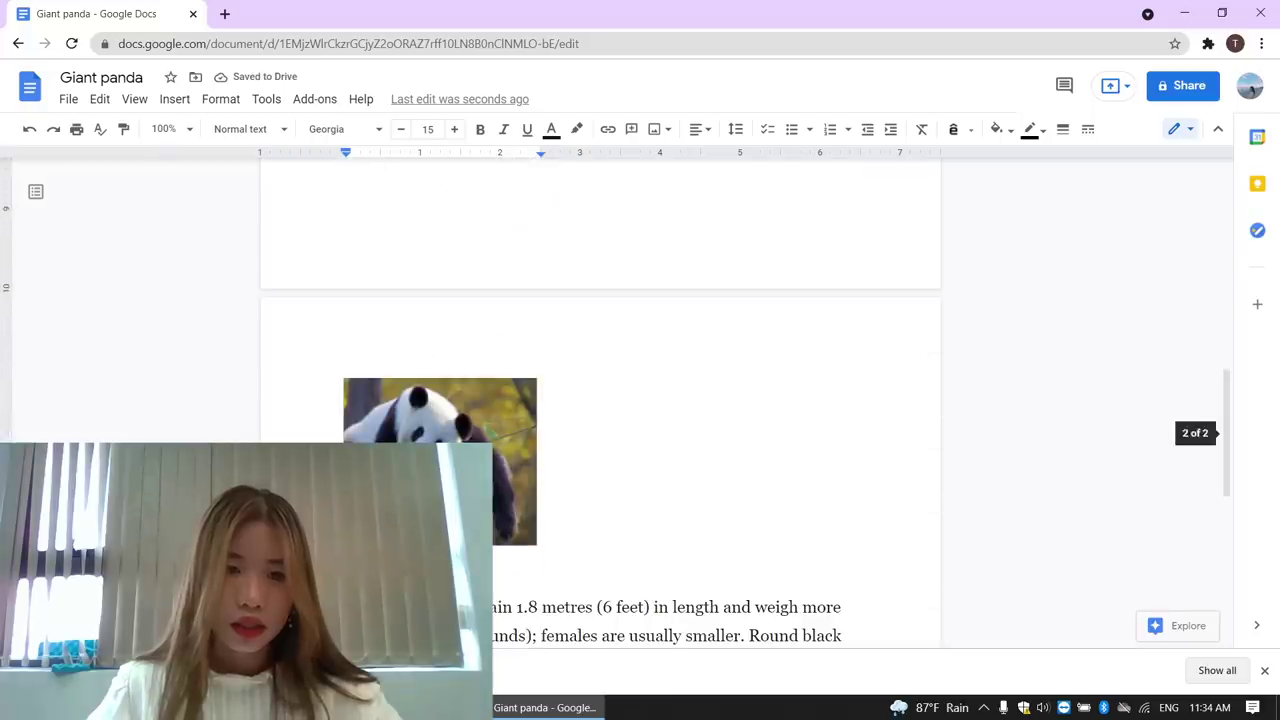
click(515, 450)
scroll(475, 362, up, 3)
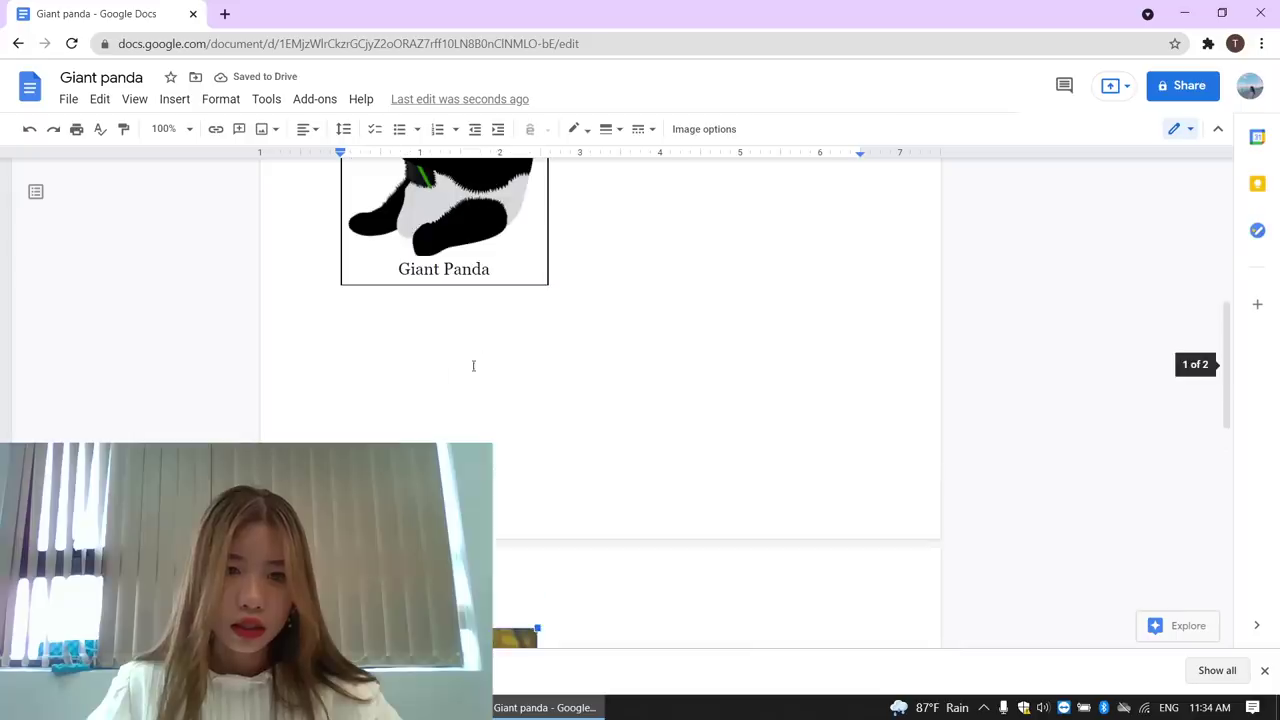
click(417, 371)
scroll(498, 447, up, 1)
scroll(501, 444, down, 4)
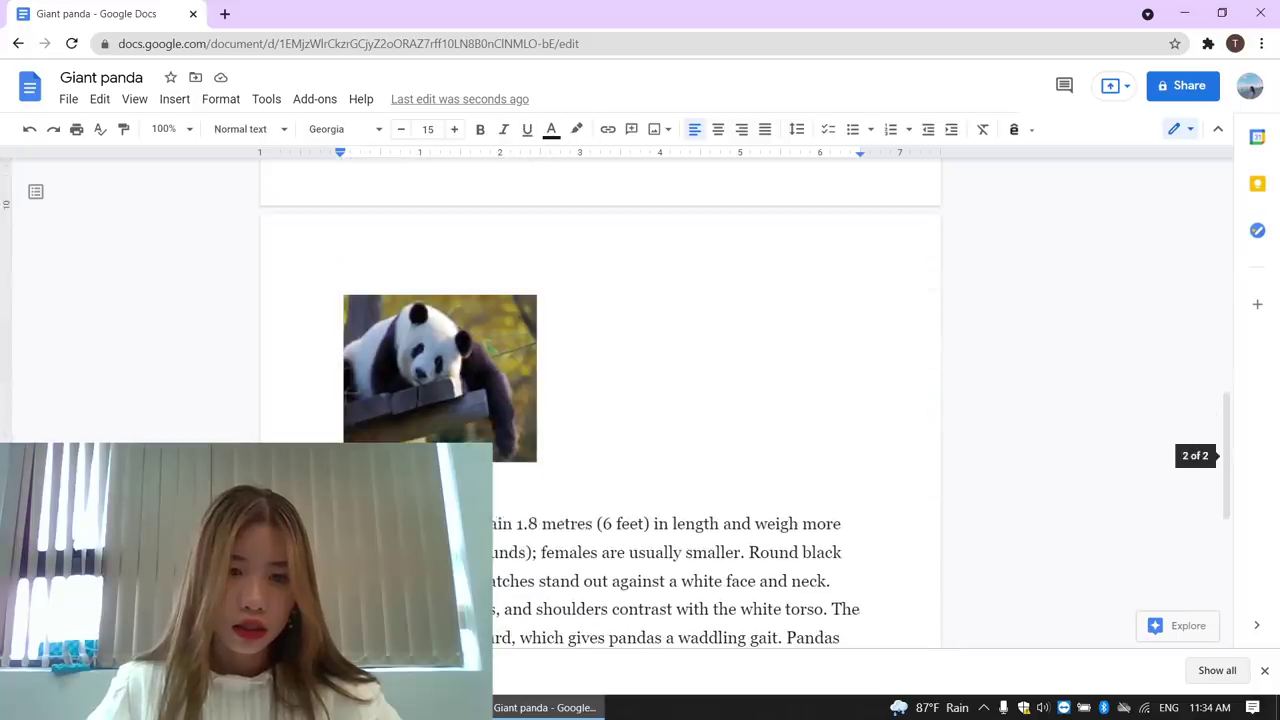
click(509, 486)
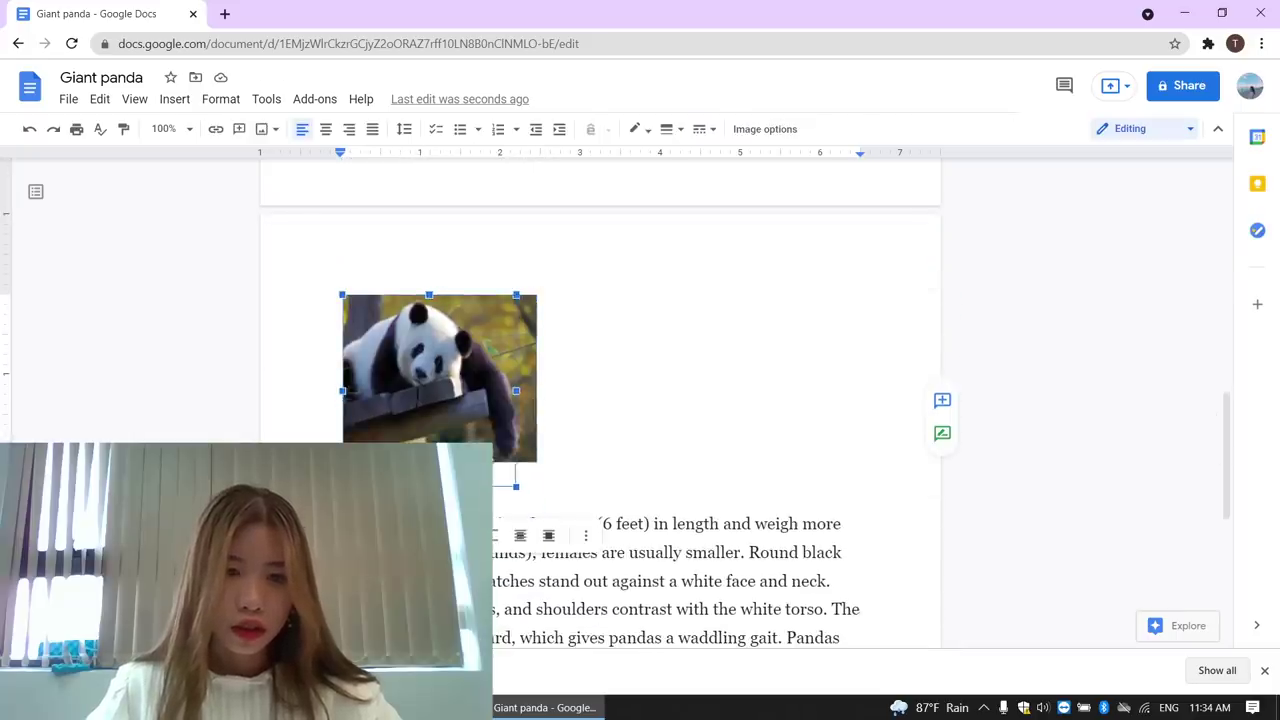
drag(525, 494, 516, 487)
Step: Delete the panda photo from page 2
scroll(480, 230, up, 3)
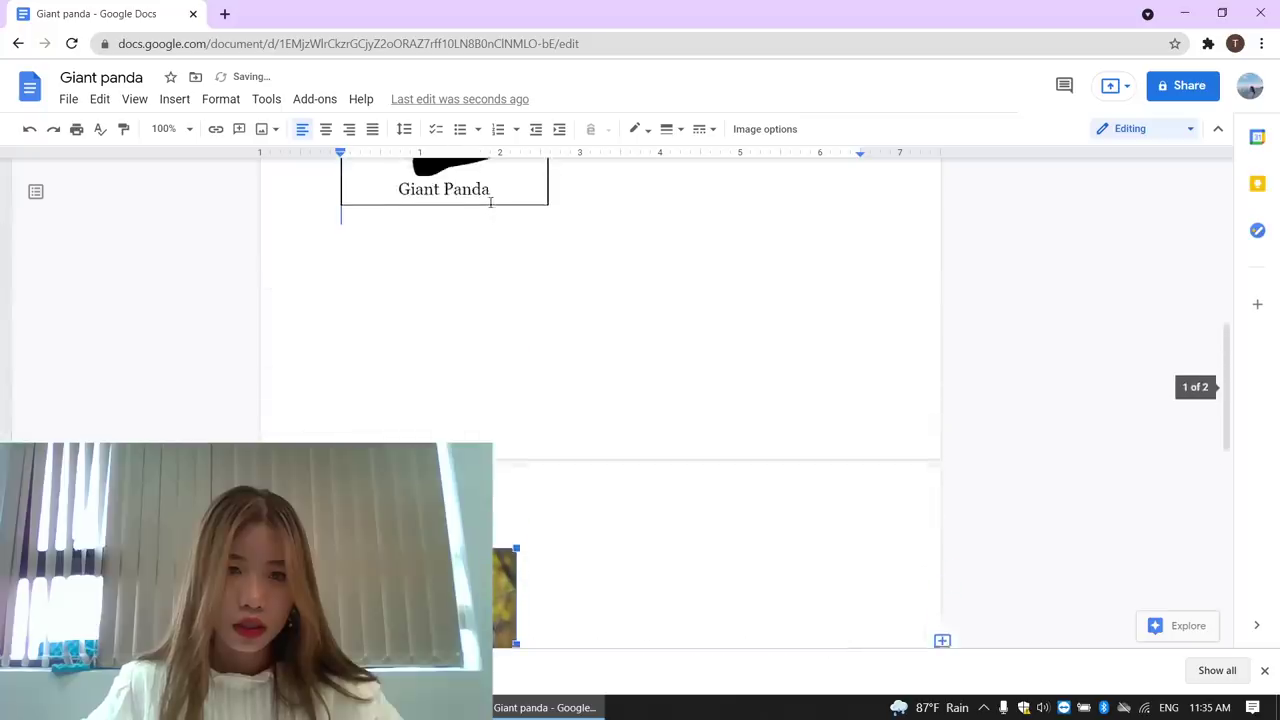
scroll(465, 287, down, 2)
scroll(487, 400, up, 3)
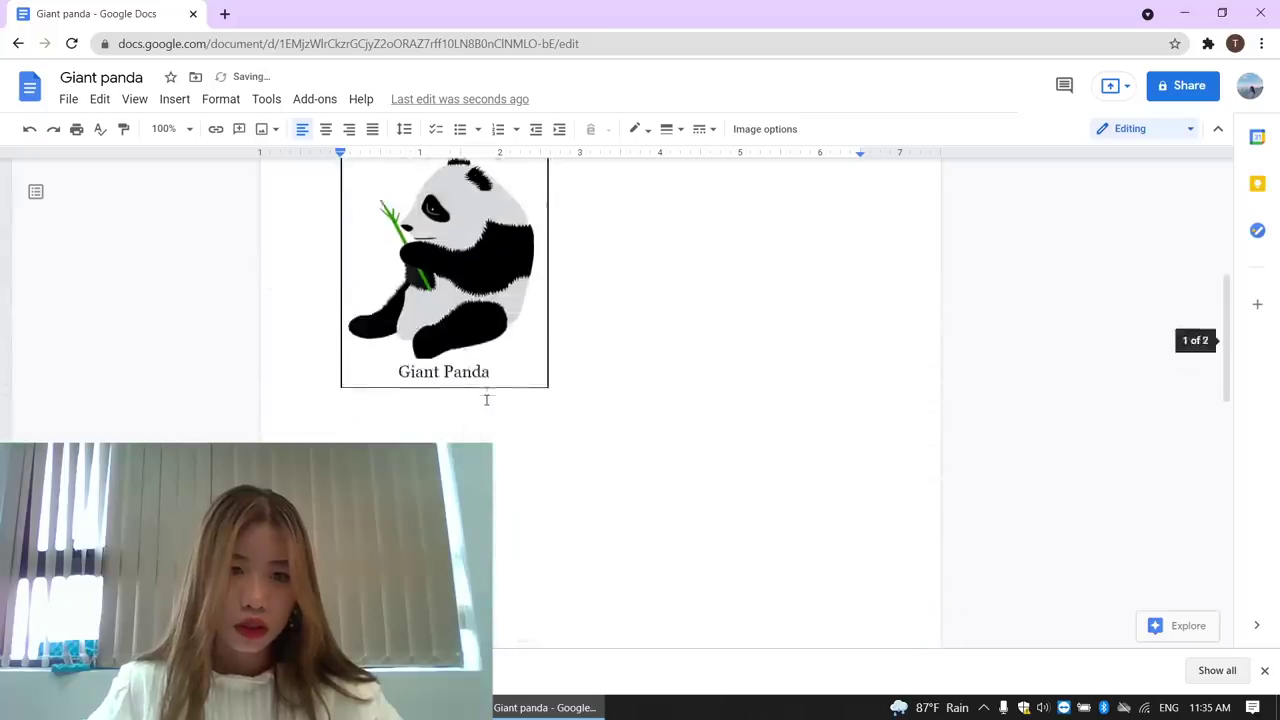
scroll(486, 400, down, 4)
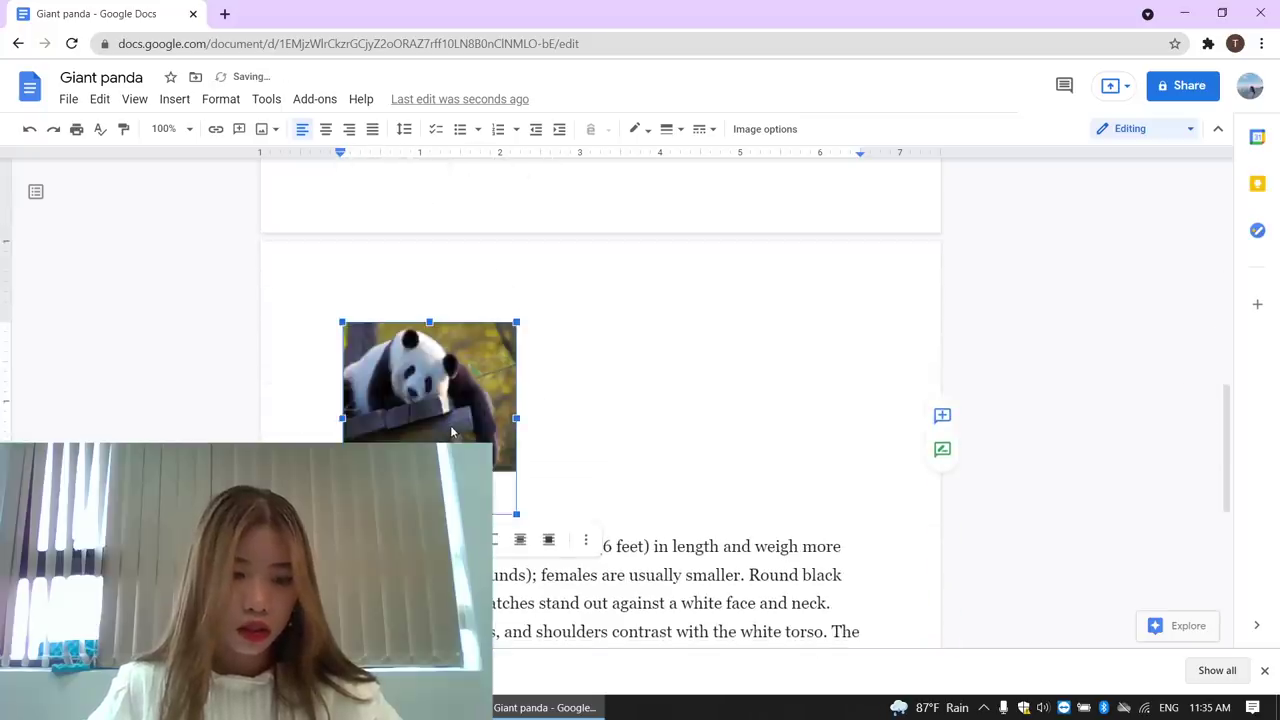
key(Delete)
scroll(514, 408, up, 3)
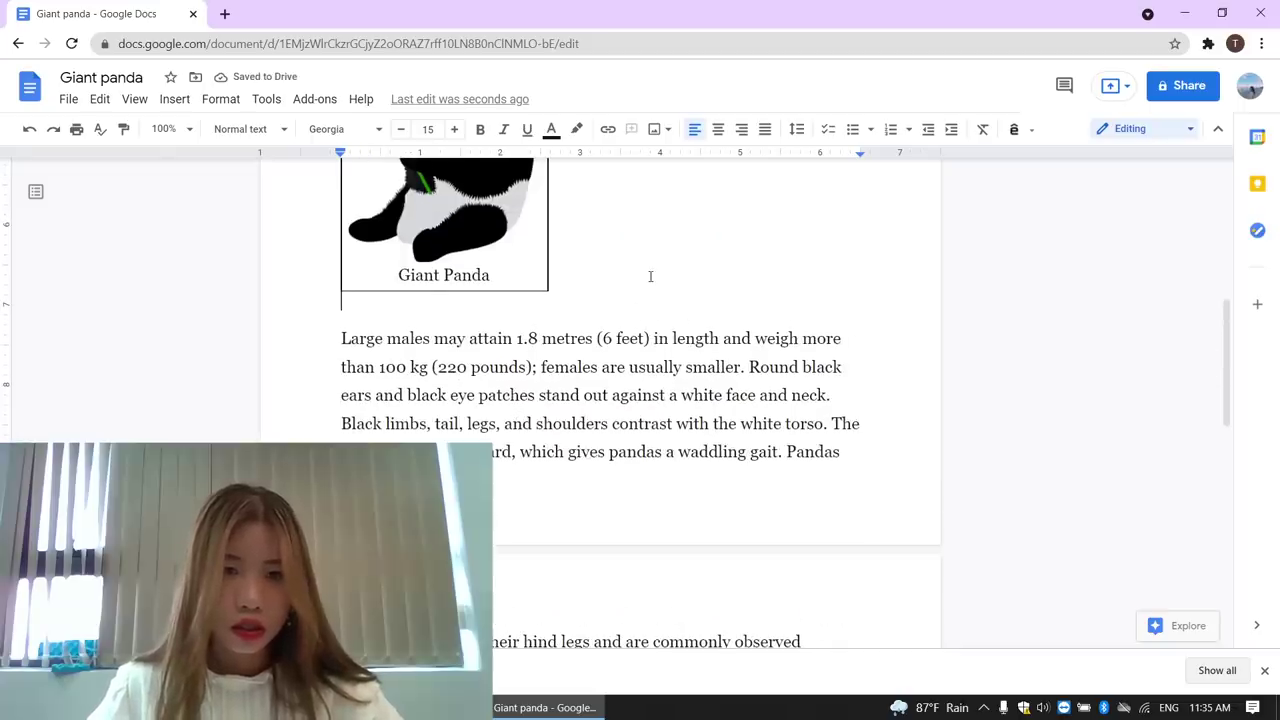
scroll(650, 276, up, 3)
scroll(614, 283, down, 1)
Step: Remove the blank line between the 'the wild.' paragraph and the panda table
click(492, 336)
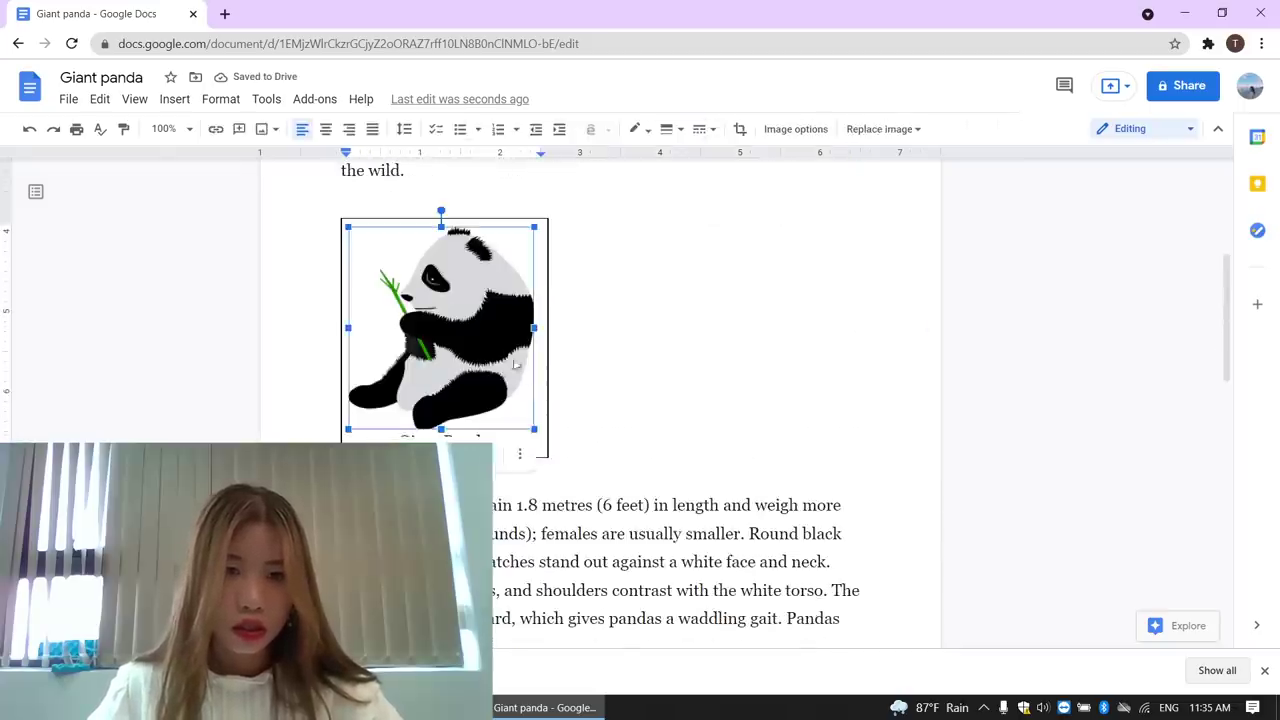
click(549, 458)
click(505, 444)
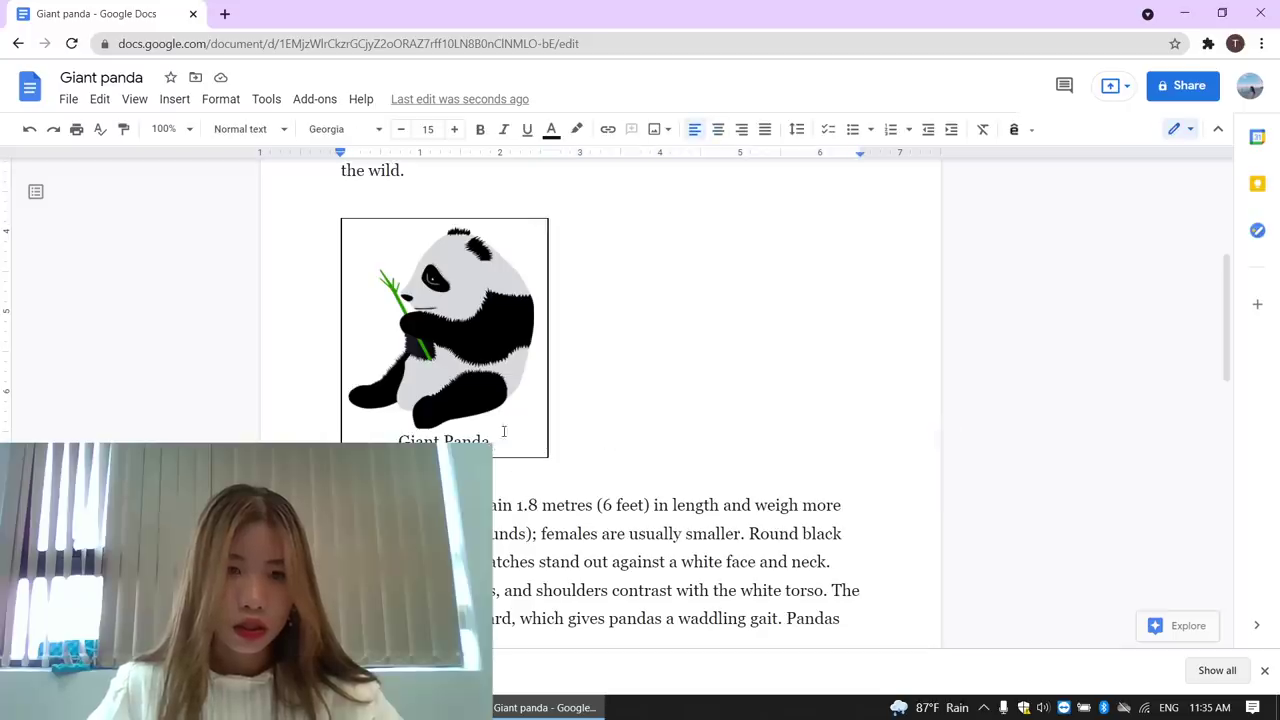
scroll(477, 393, up, 3)
key(BackSpace)
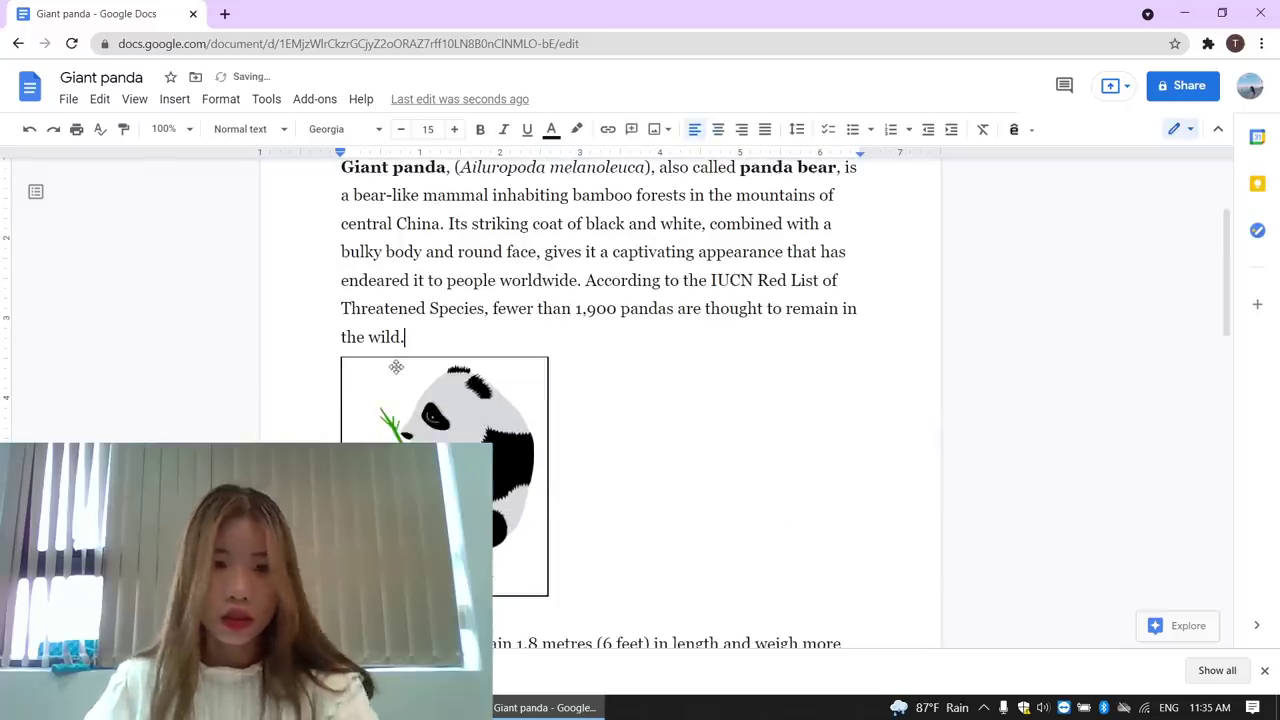
scroll(383, 367, down, 3)
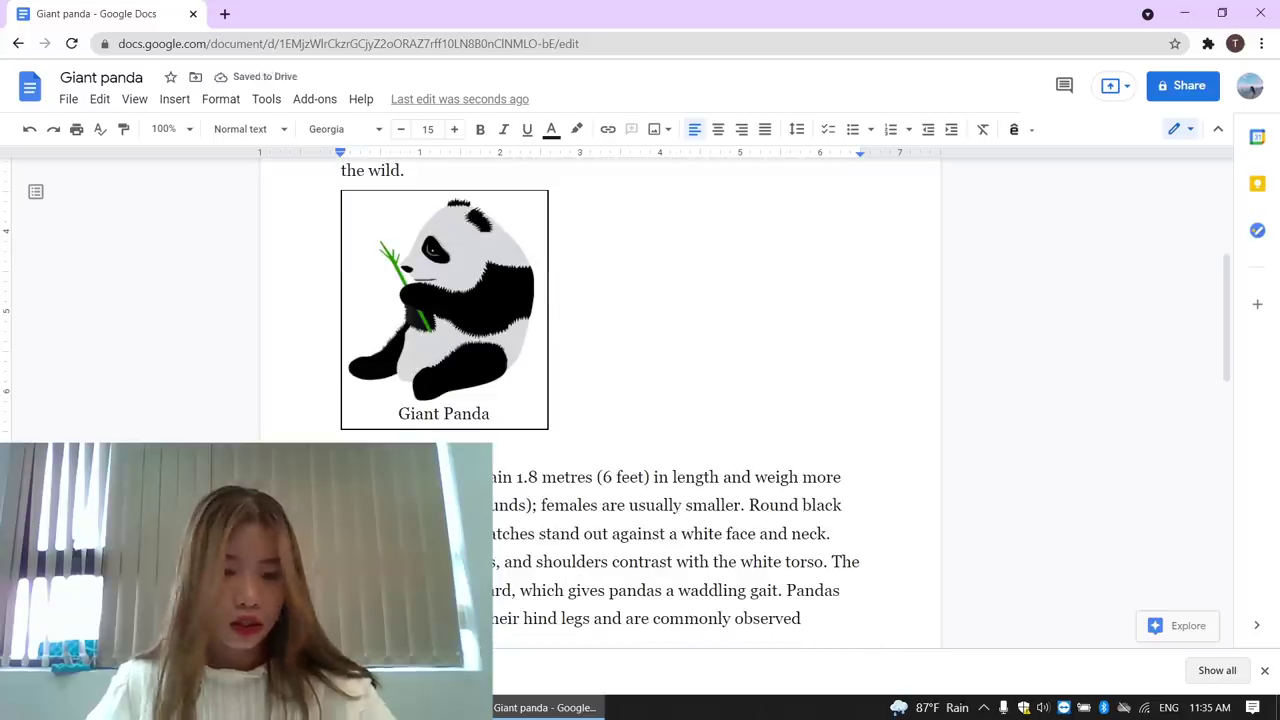
scroll(600, 300, down, 4)
scroll(600, 400, up, 3)
scroll(600, 400, up, 5)
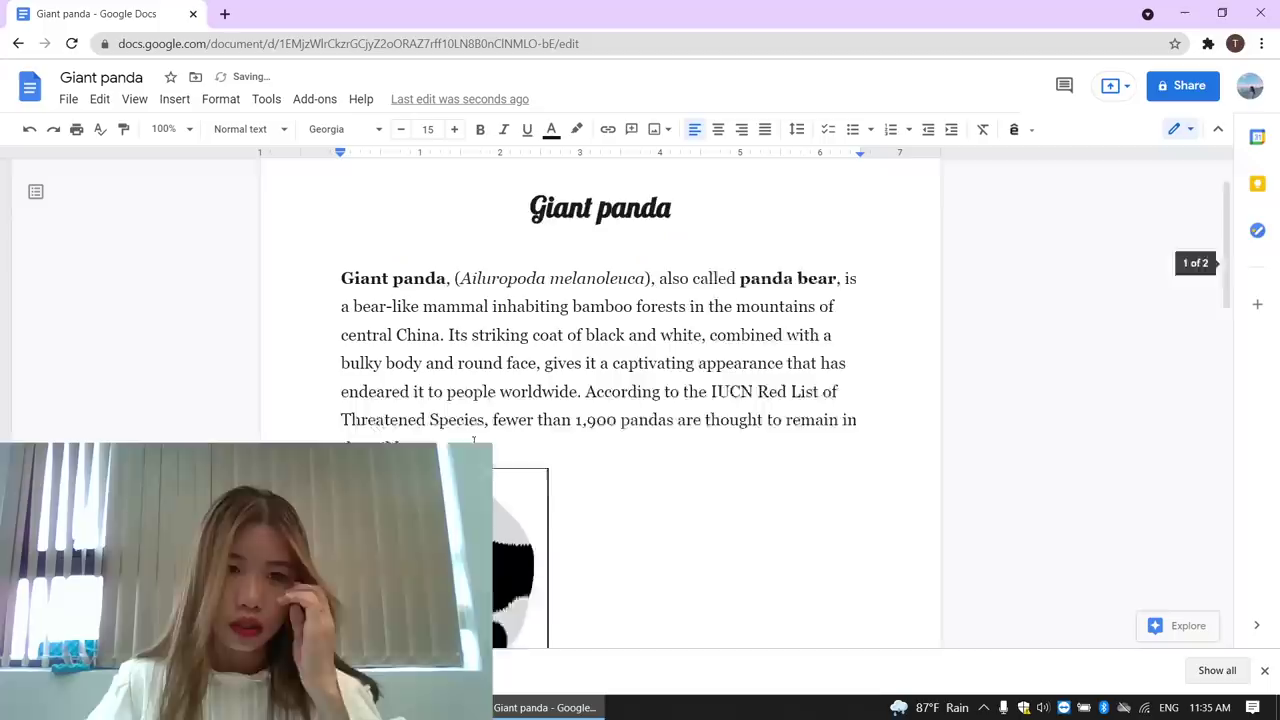
scroll(600, 400, up, 1)
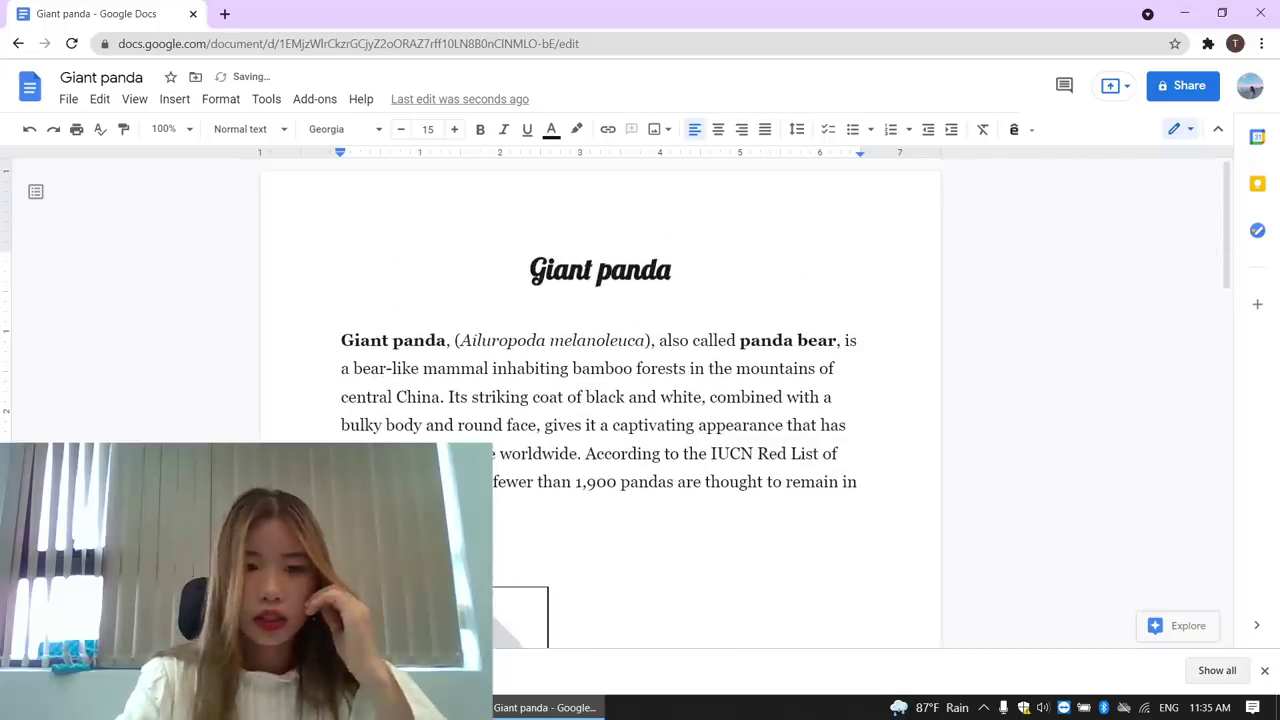
scroll(600, 400, down, 1)
scroll(600, 400, down, 1)
scroll(600, 400, down, 1)
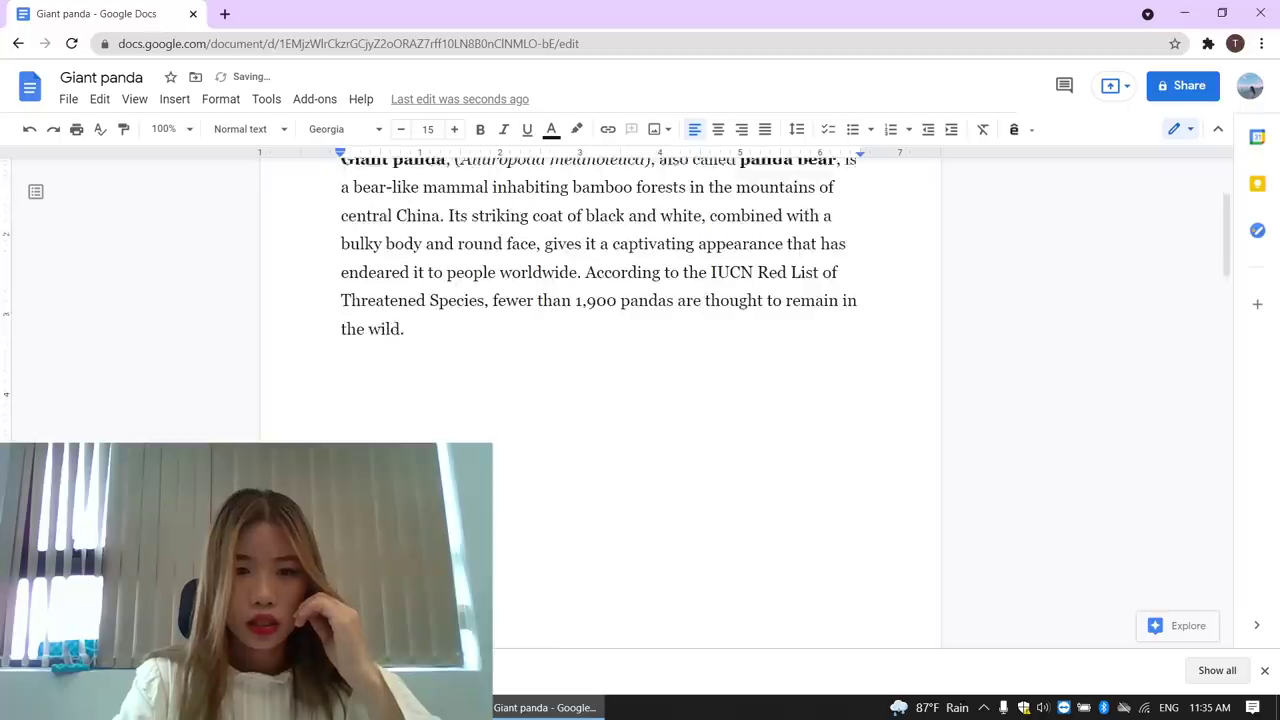
scroll(600, 400, down, 1)
scroll(600, 400, down, 1)
scroll(600, 400, down, 1)
scroll(600, 400, down, 1)
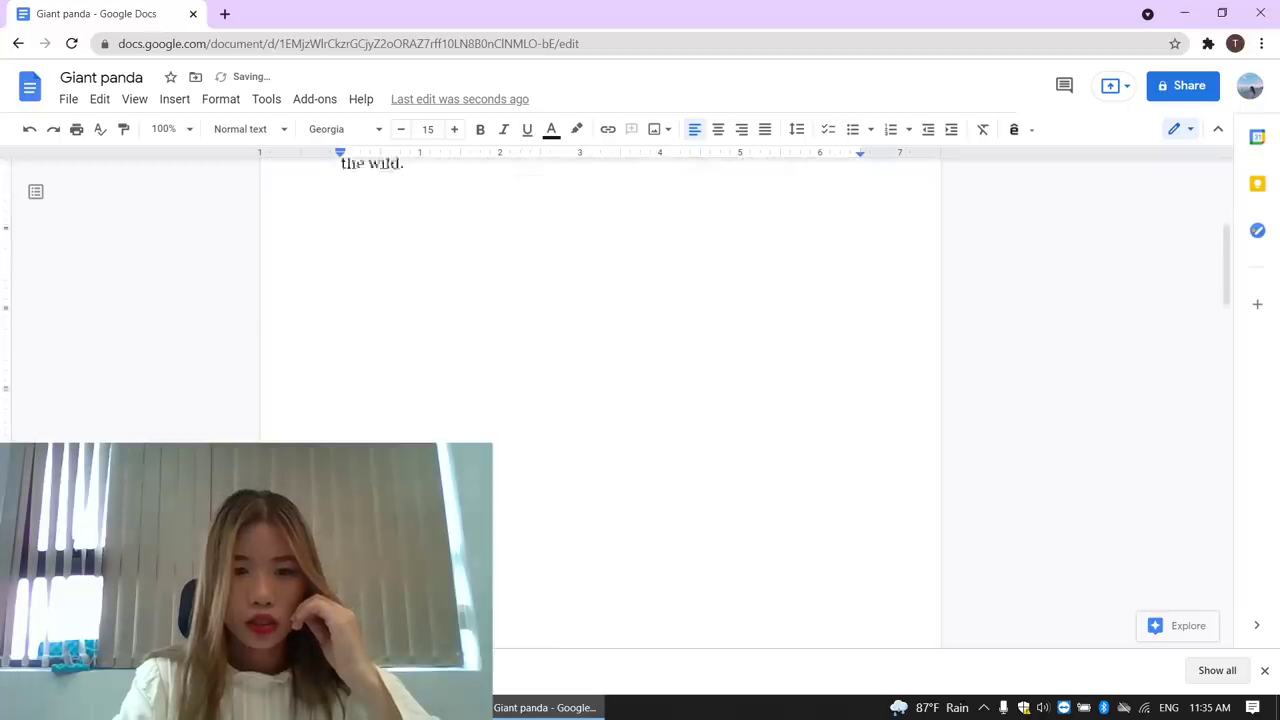
scroll(600, 400, down, 2)
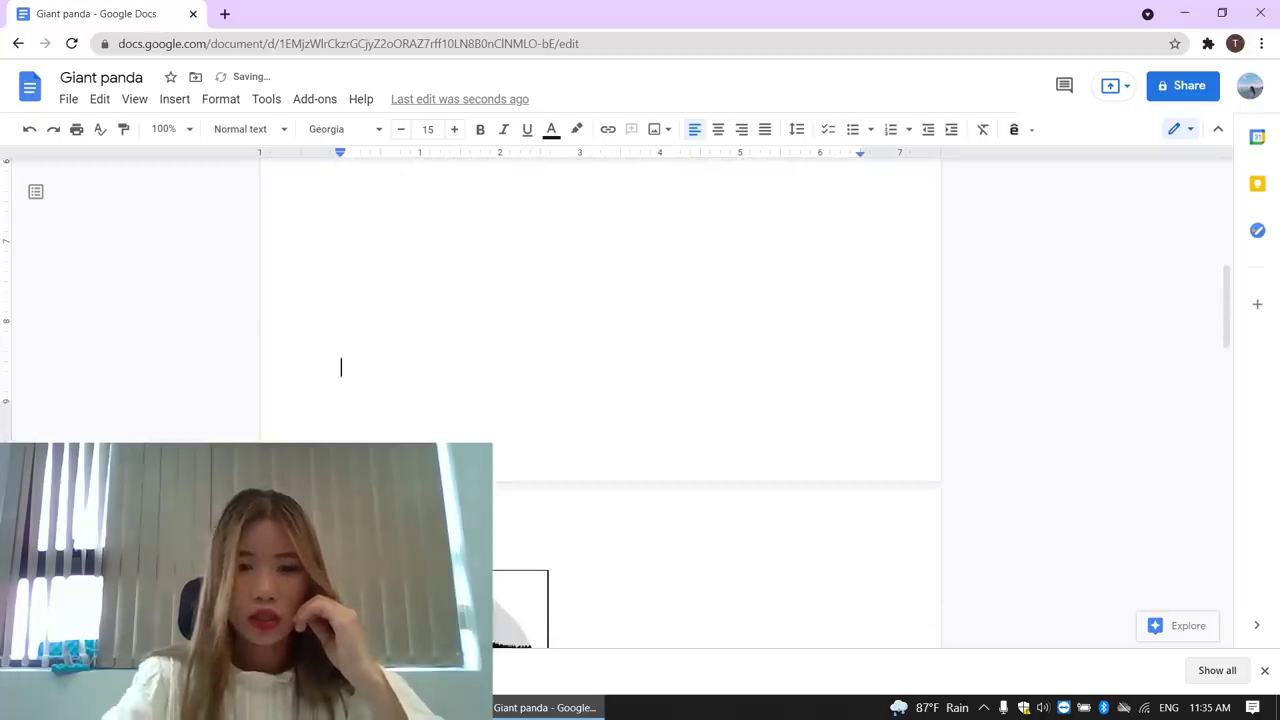
scroll(600, 400, down, 1)
scroll(558, 427, down, 4)
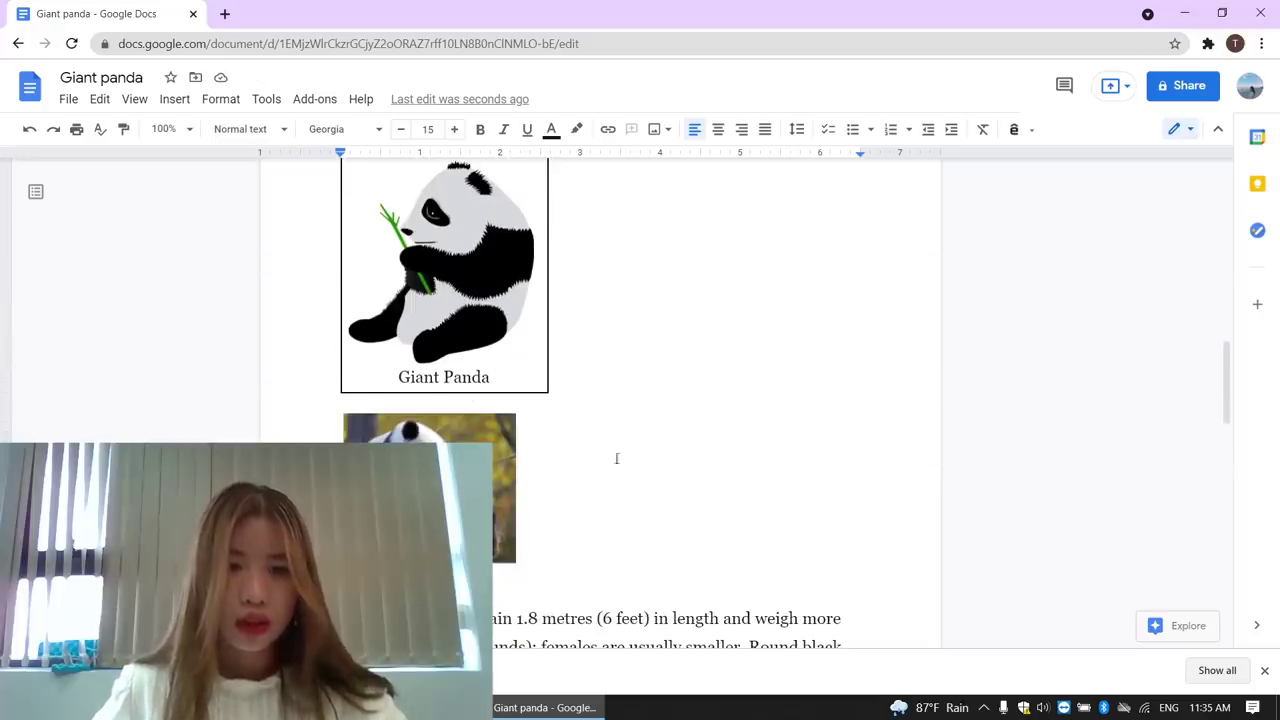
click(510, 500)
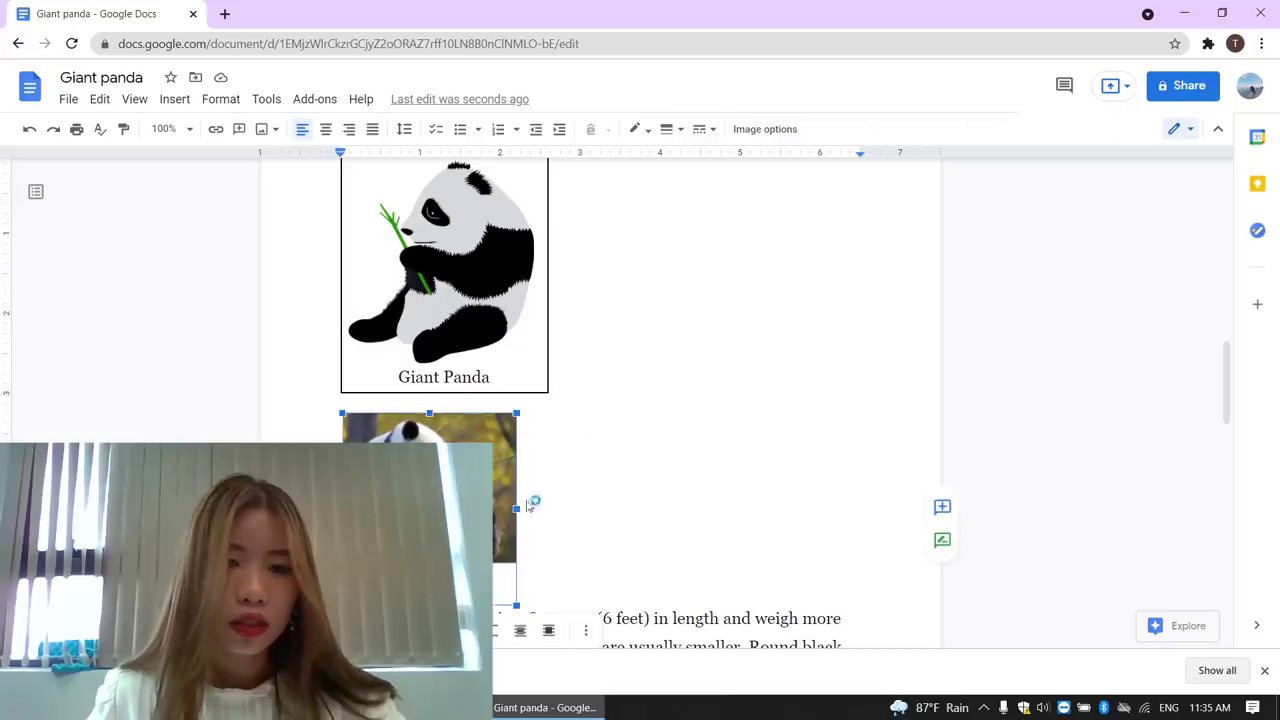
click(630, 482)
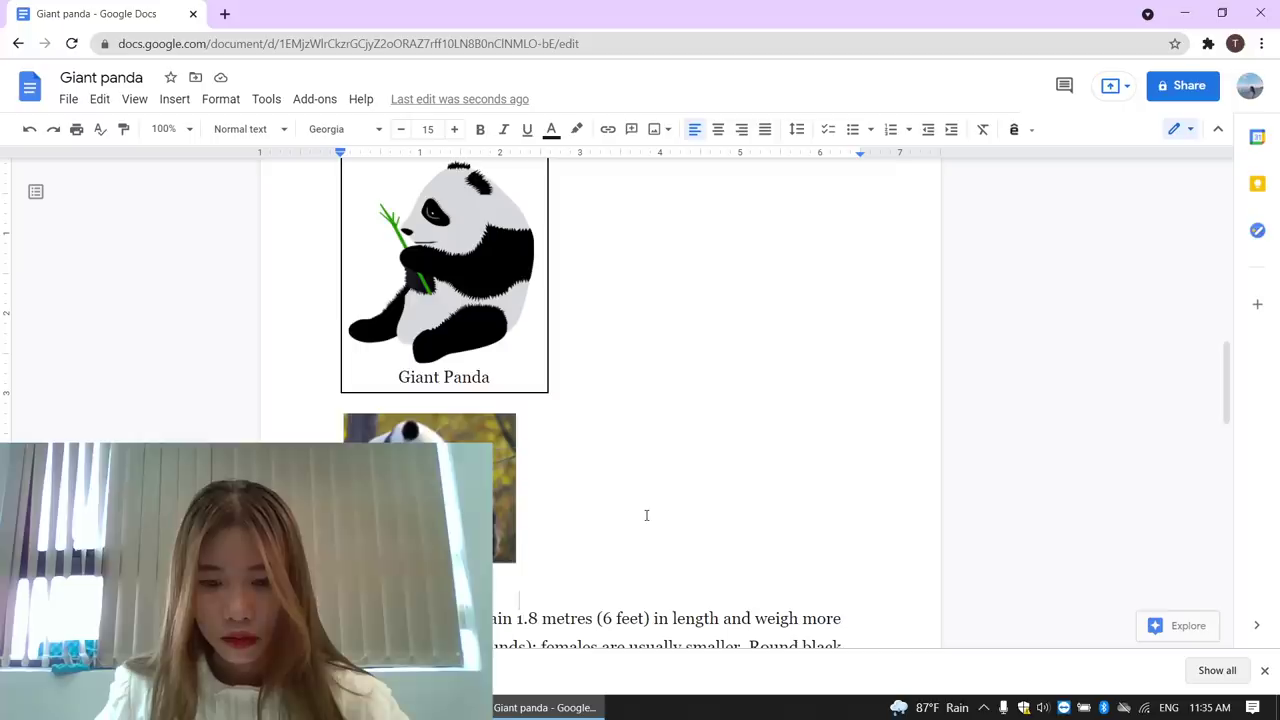
click(519, 376)
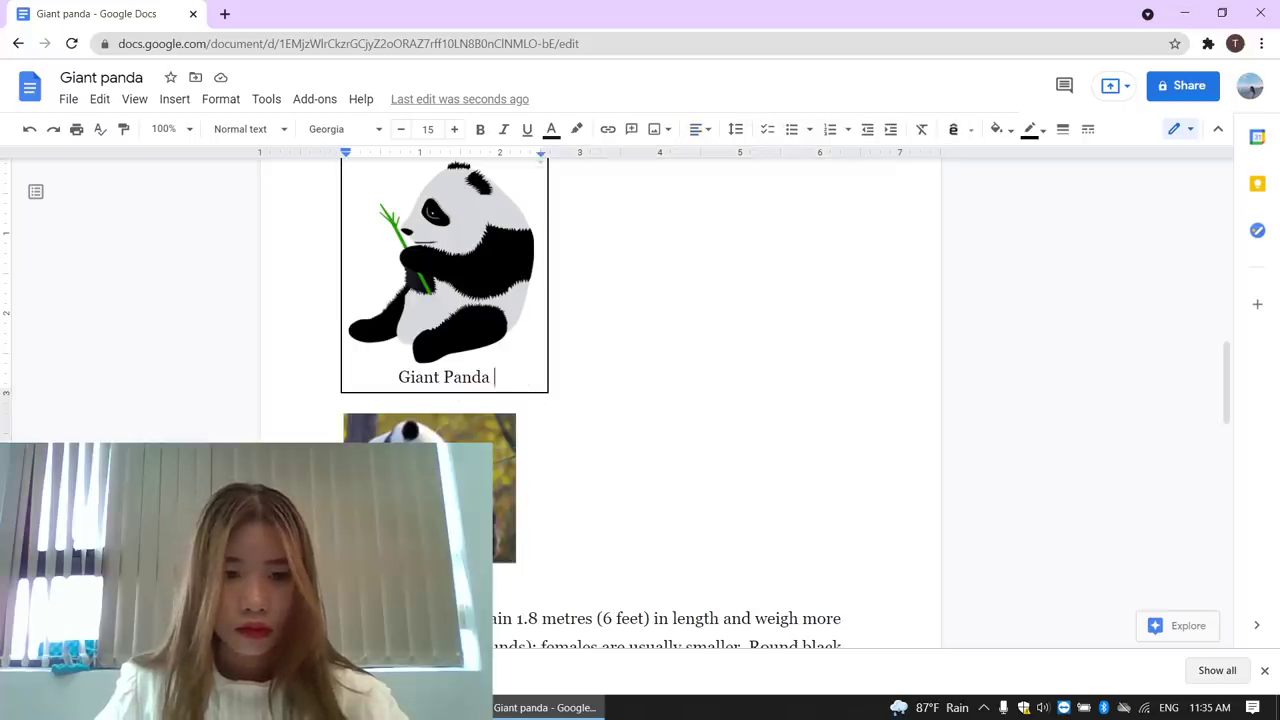
click(505, 480)
scroll(552, 512, down, 2)
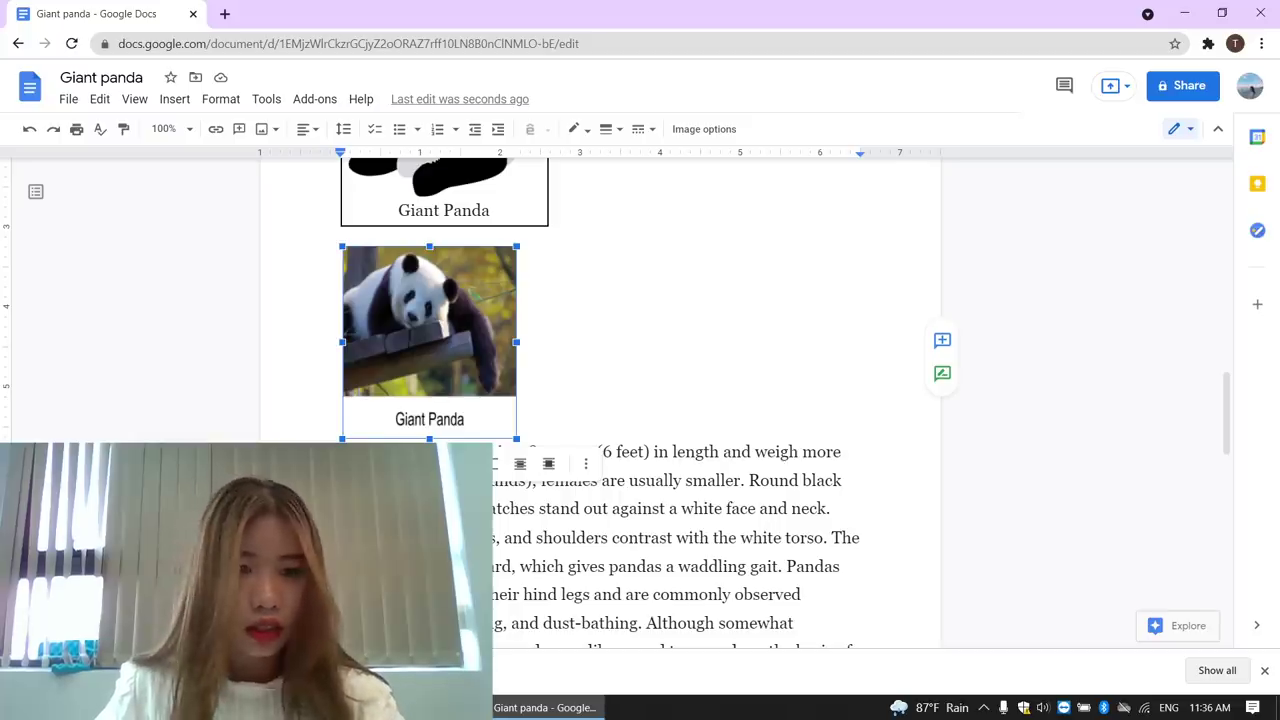
click(660, 391)
click(445, 420)
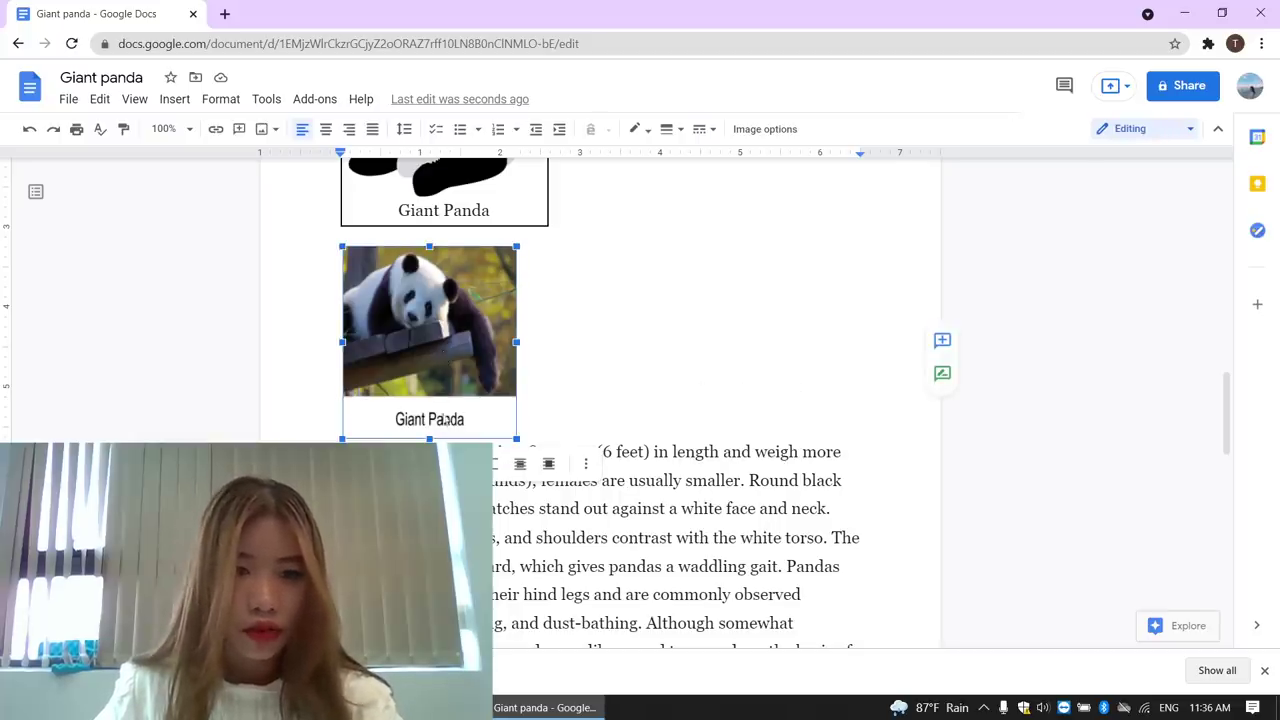
double_click(440, 415)
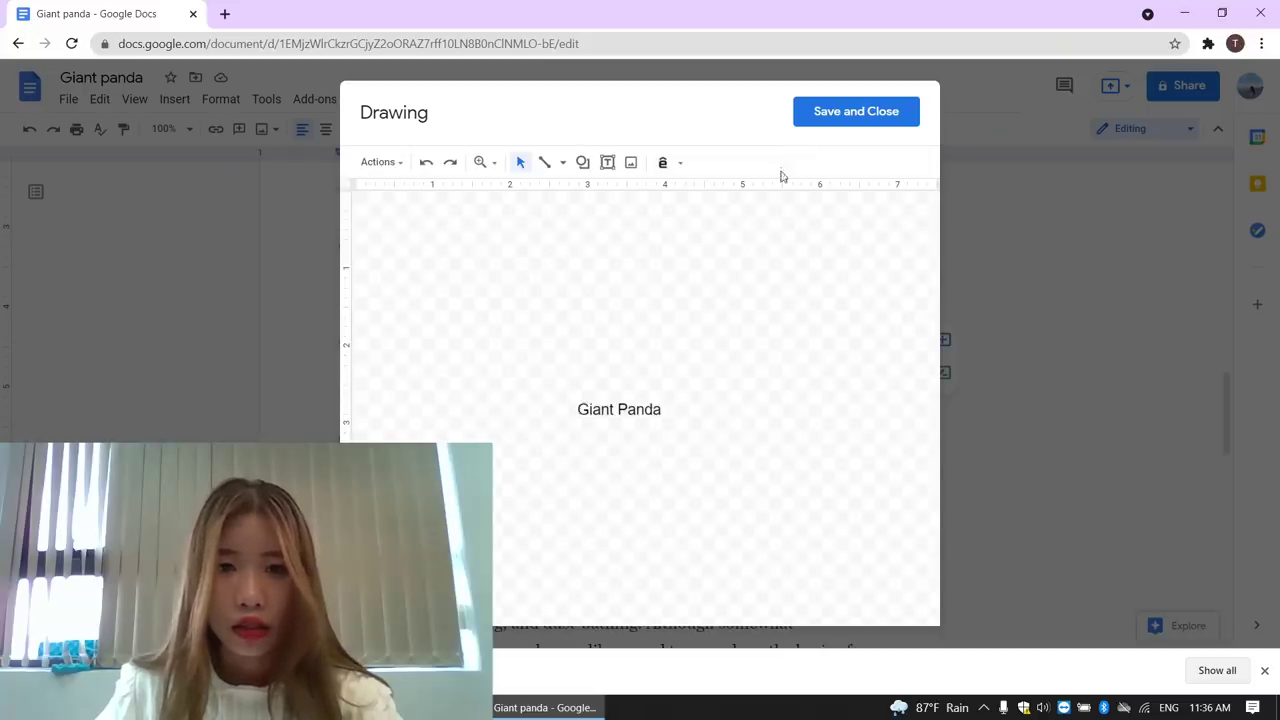
click(645, 349)
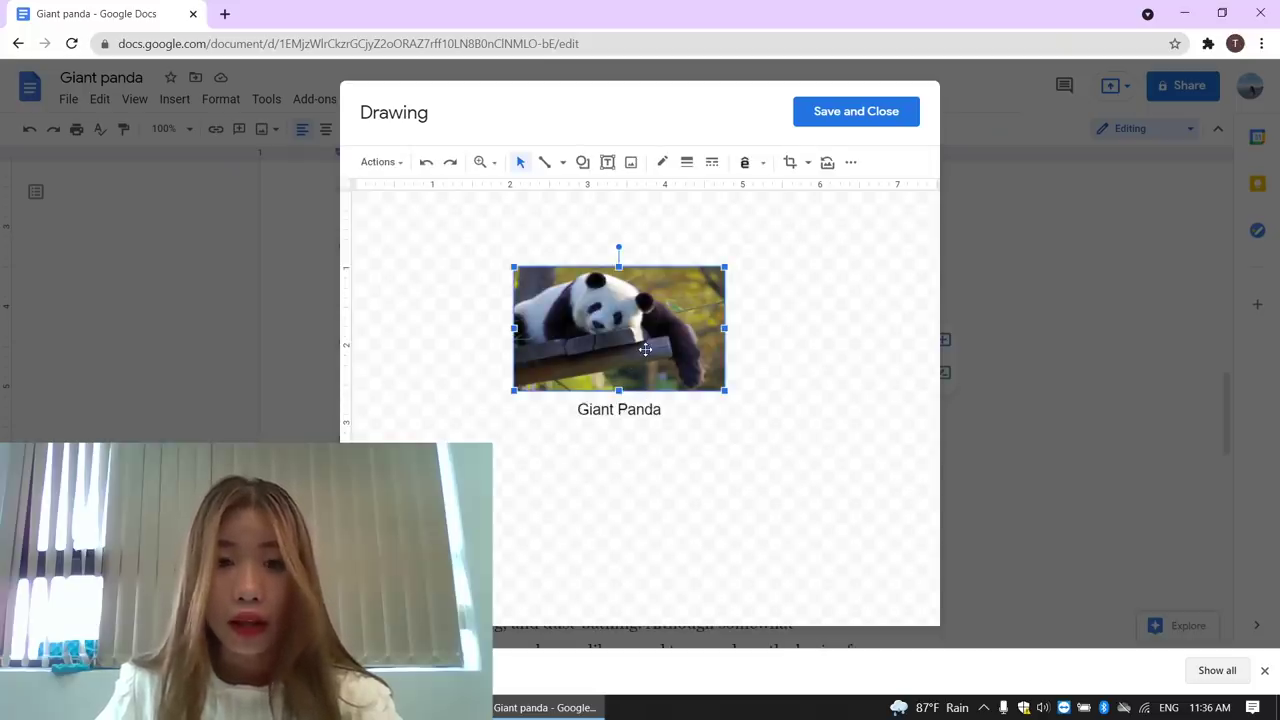
click(631, 410)
click(634, 353)
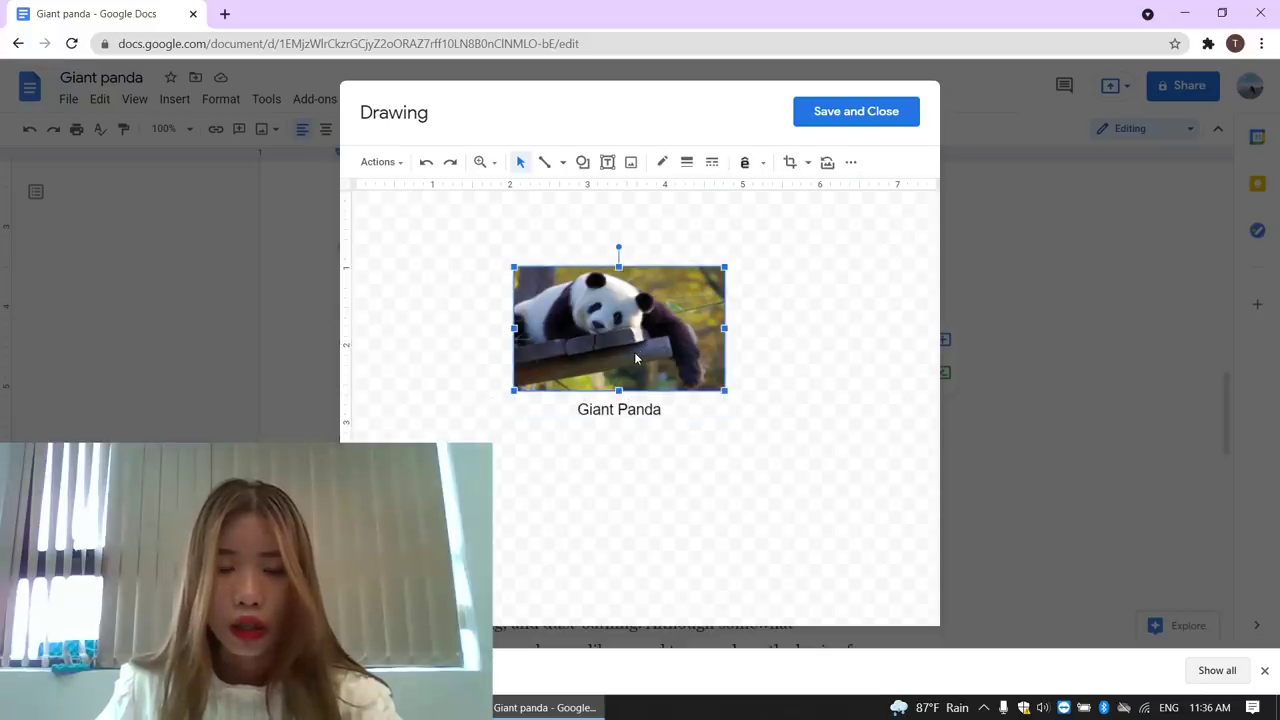
click(880, 111)
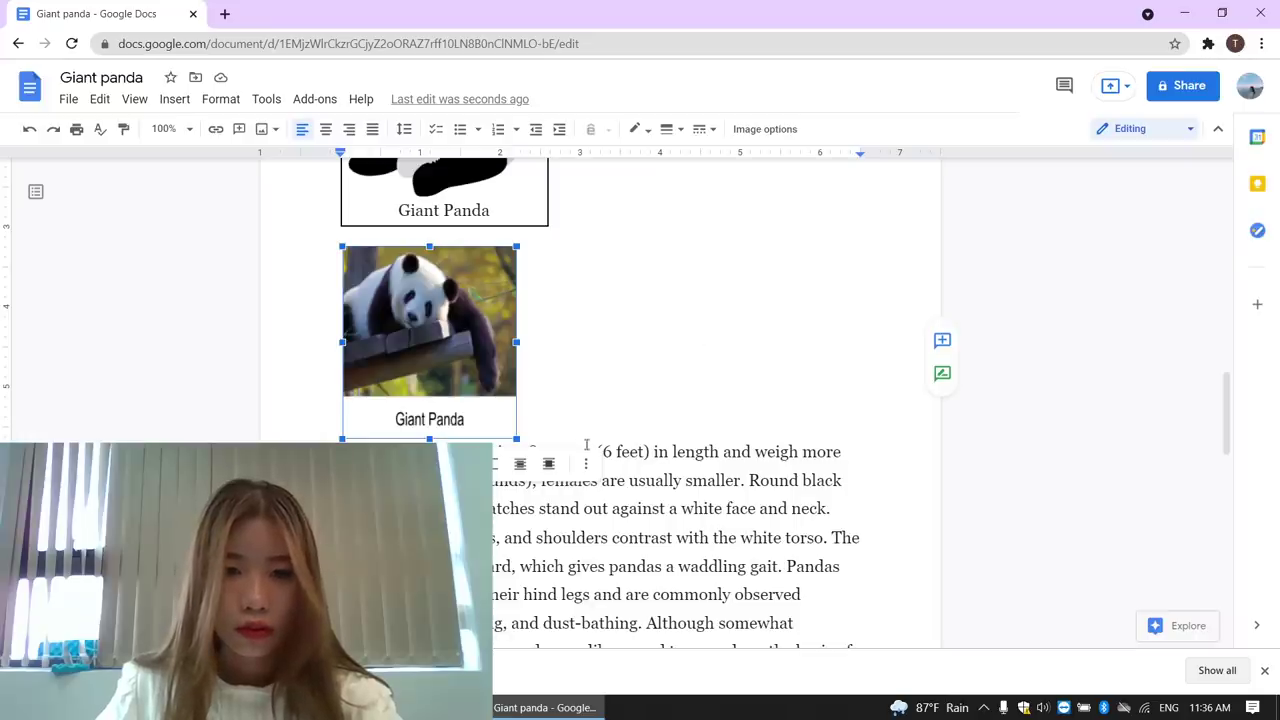
click(585, 464)
Step: Open the photo's size and rotation options and resize the panda photo slightly
scroll(611, 452, down, 3)
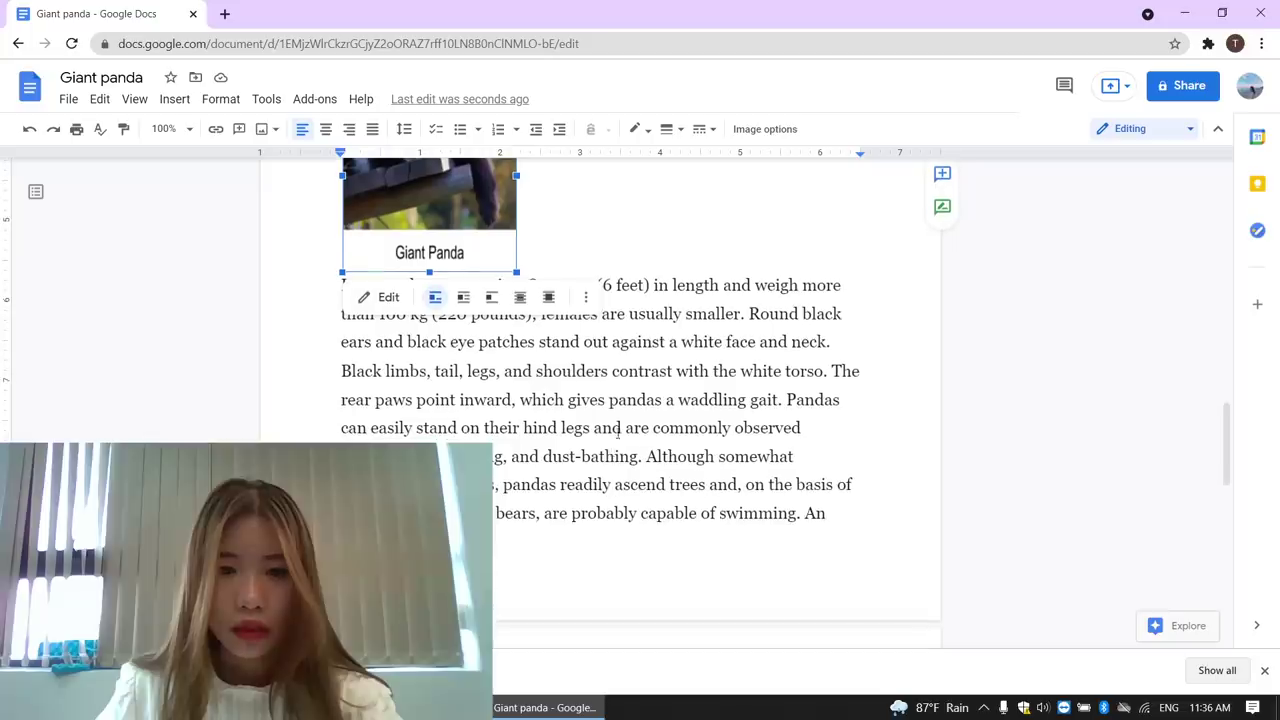
click(586, 297)
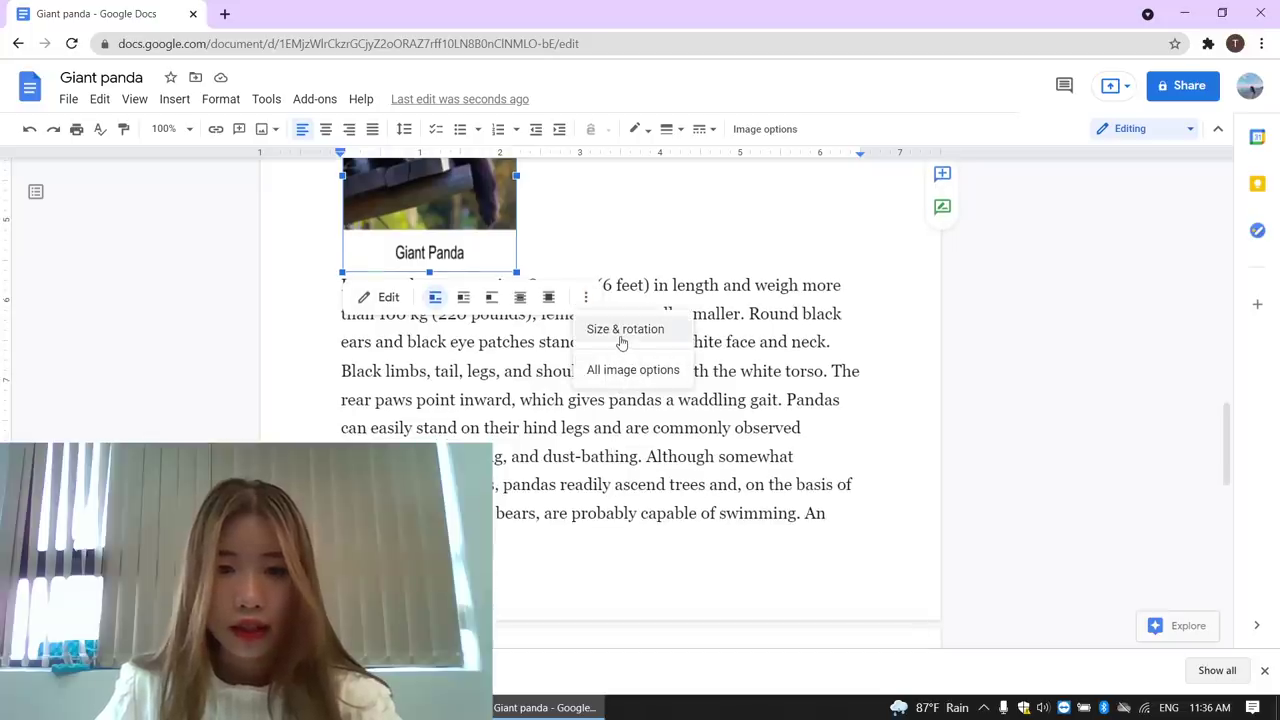
click(621, 333)
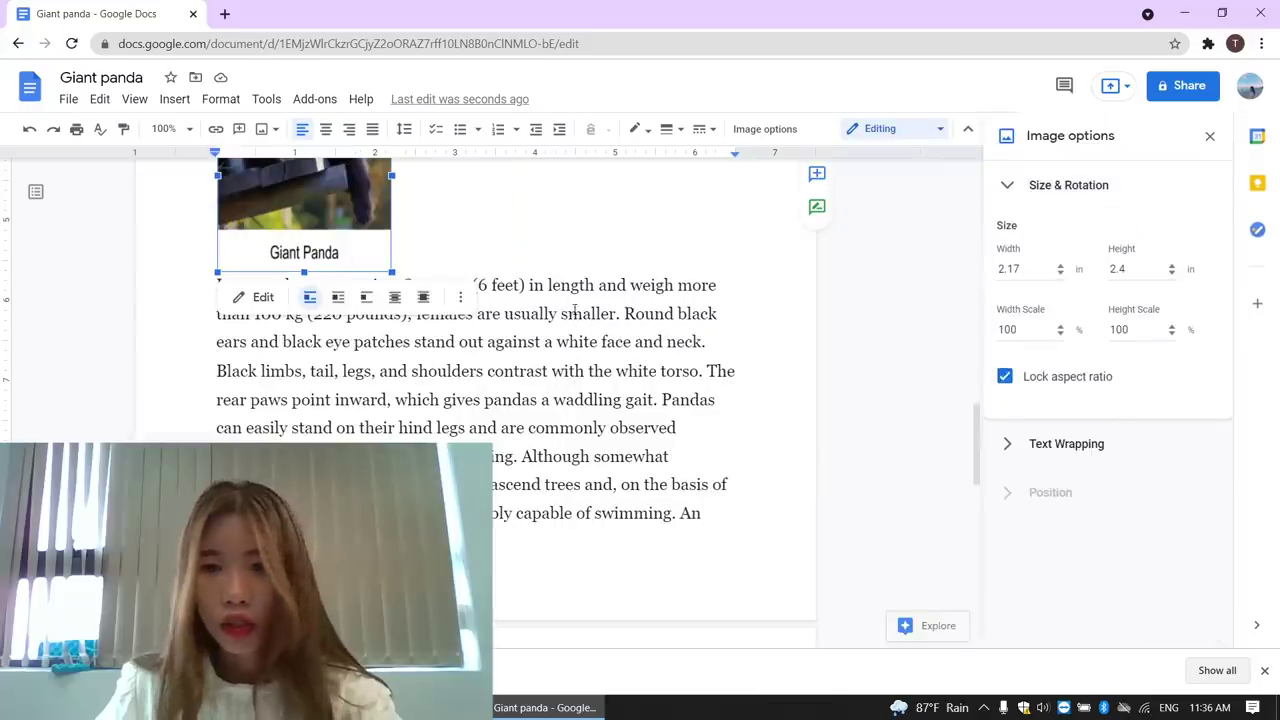
mouse_move(392, 356)
mouse_down()
mouse_move(375, 331)
mouse_move(391, 354)
mouse_up()
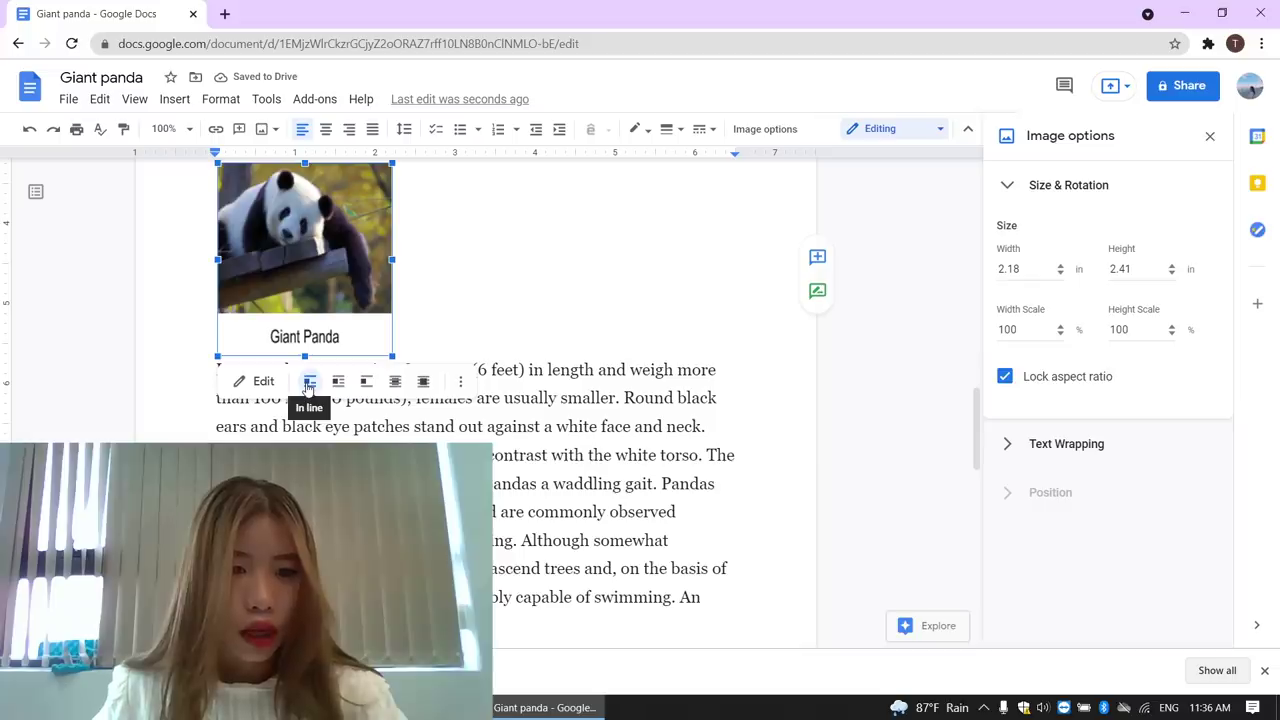
Step: Try each wrap mode and settle on Wrap text so the body flows beside the photo
click(338, 384)
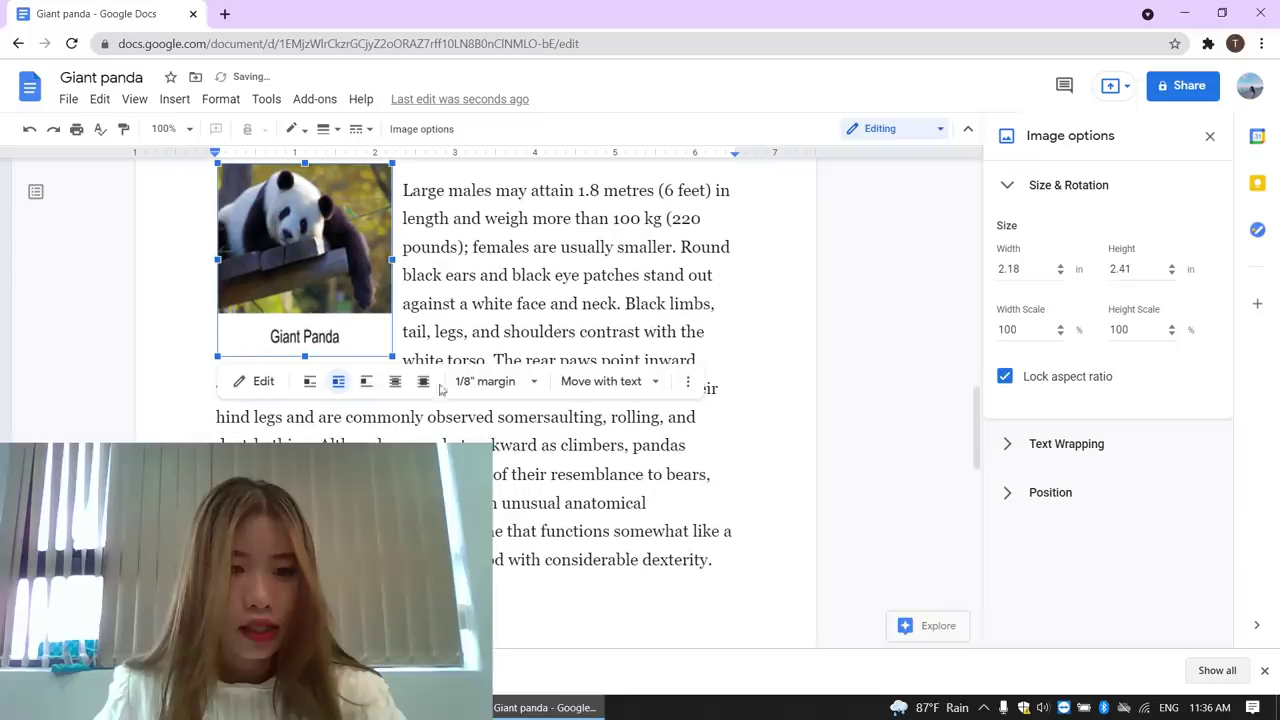
click(367, 384)
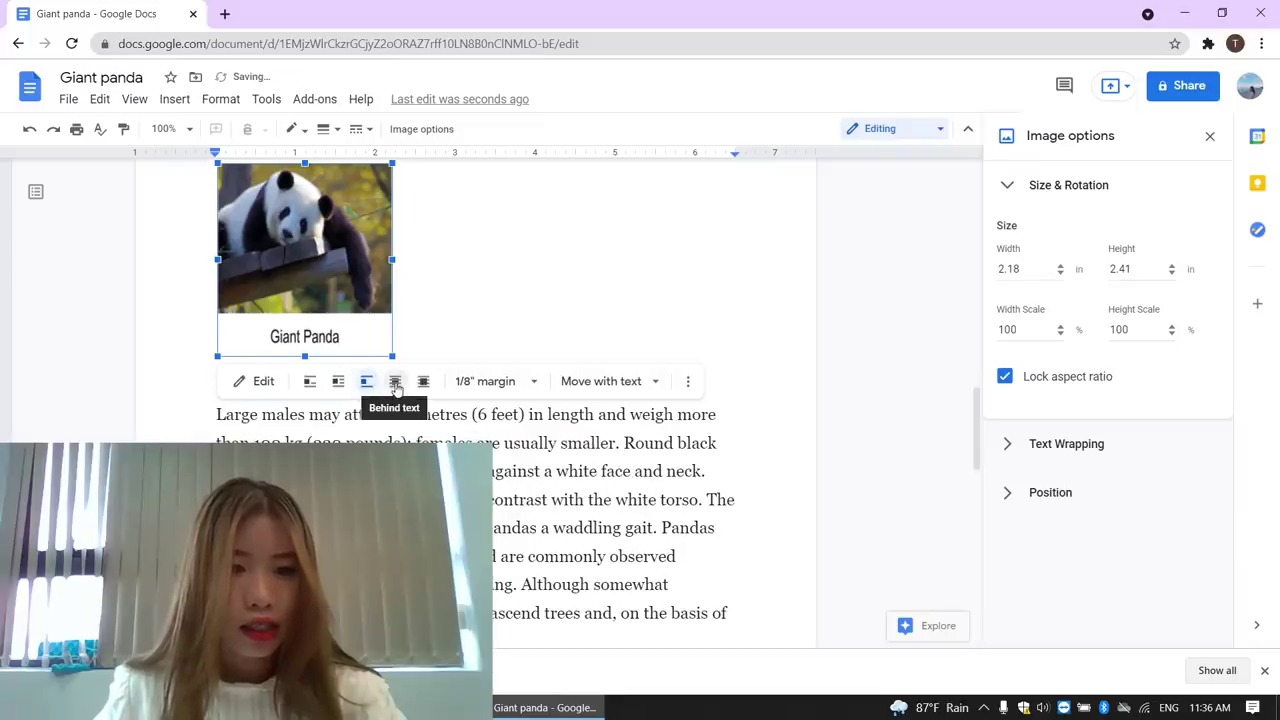
click(396, 384)
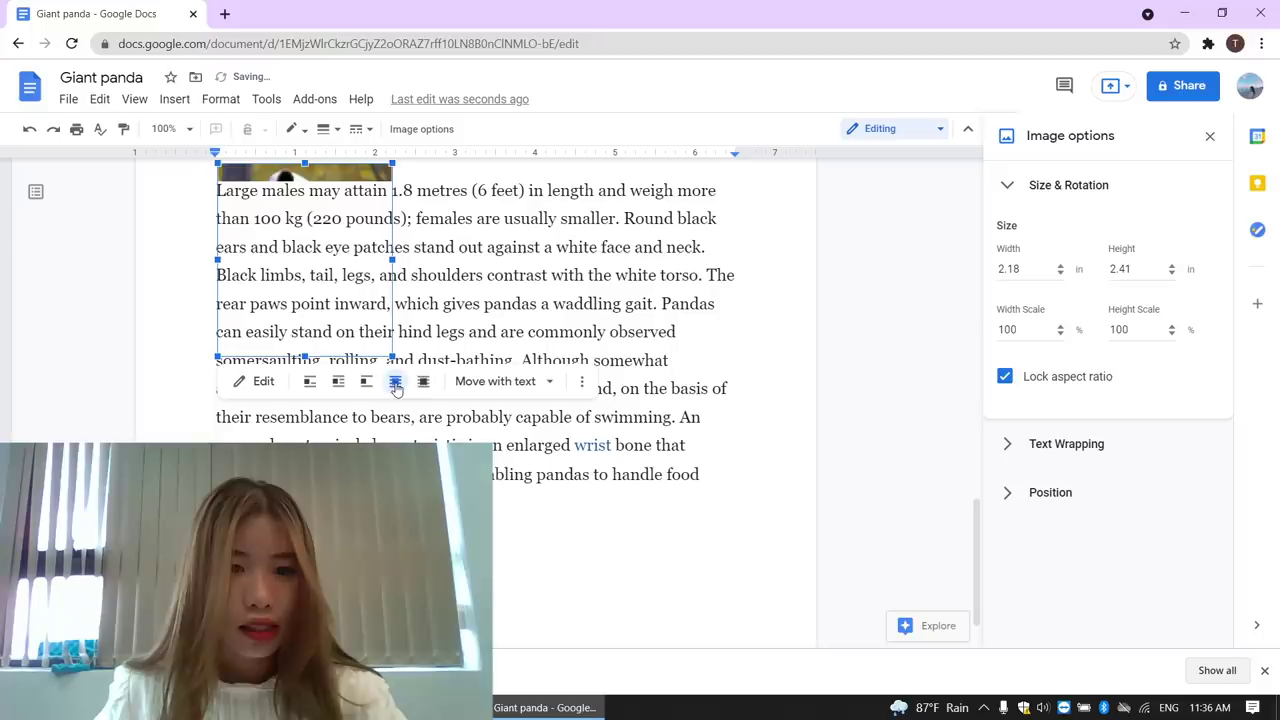
click(421, 386)
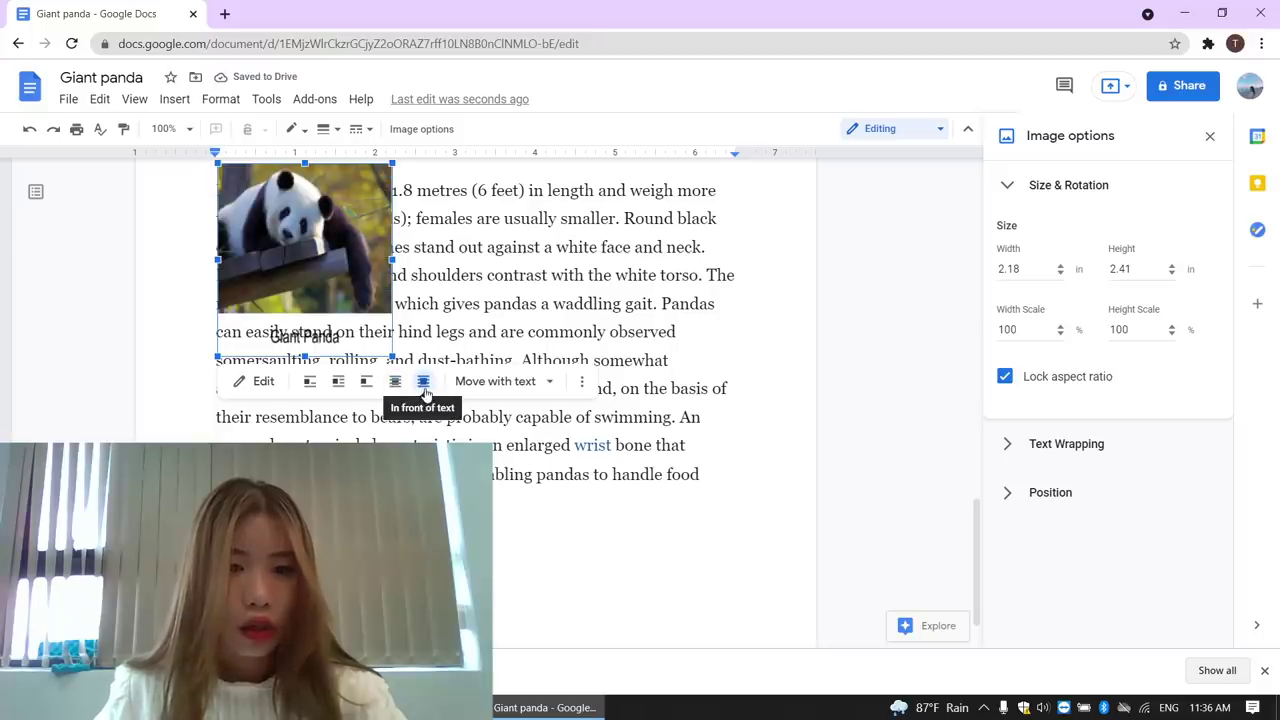
click(339, 382)
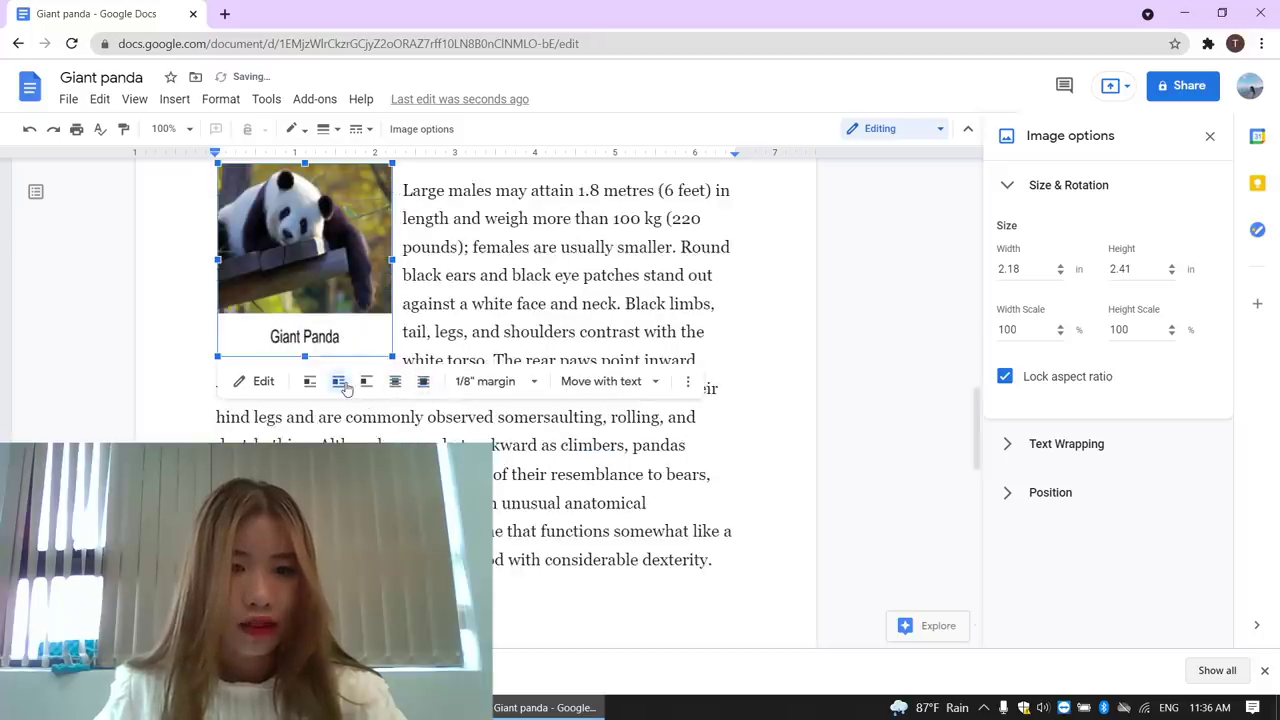
scroll(482, 376, up, 2)
scroll(482, 376, up, 2)
scroll(482, 376, up, 1)
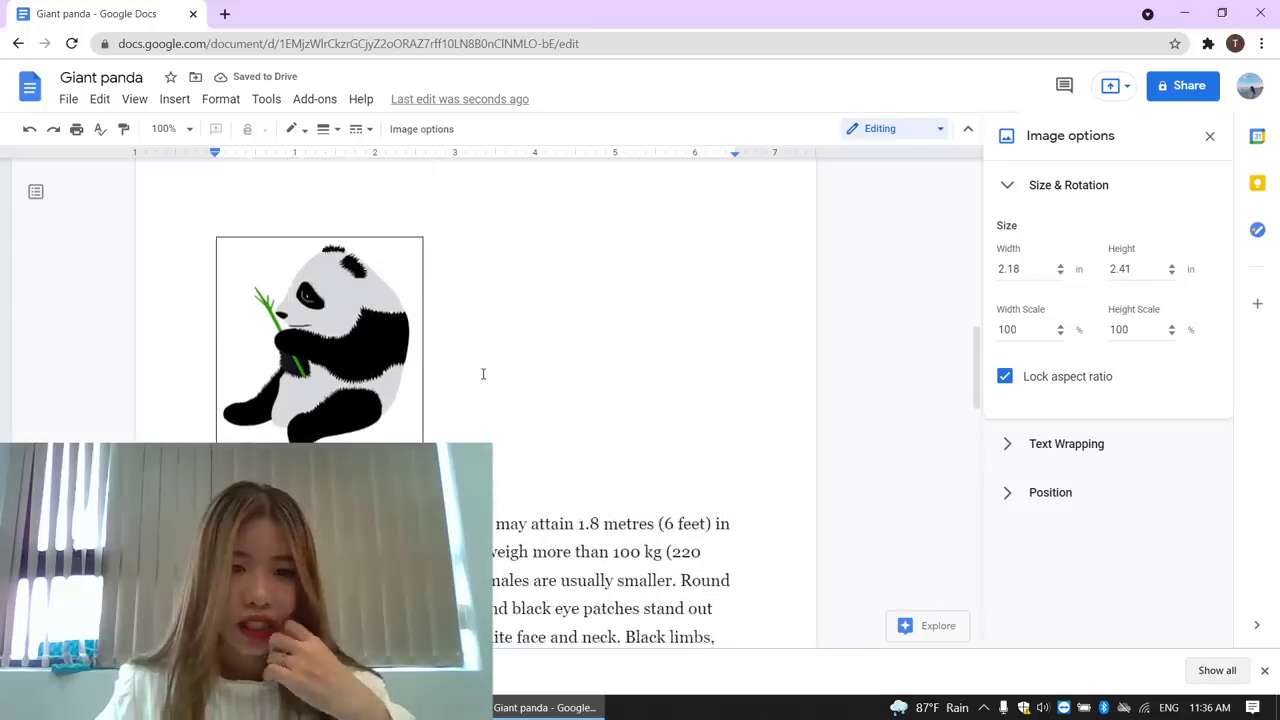
scroll(482, 376, down, 1)
scroll(482, 376, up, 1)
scroll(482, 373, up, 4)
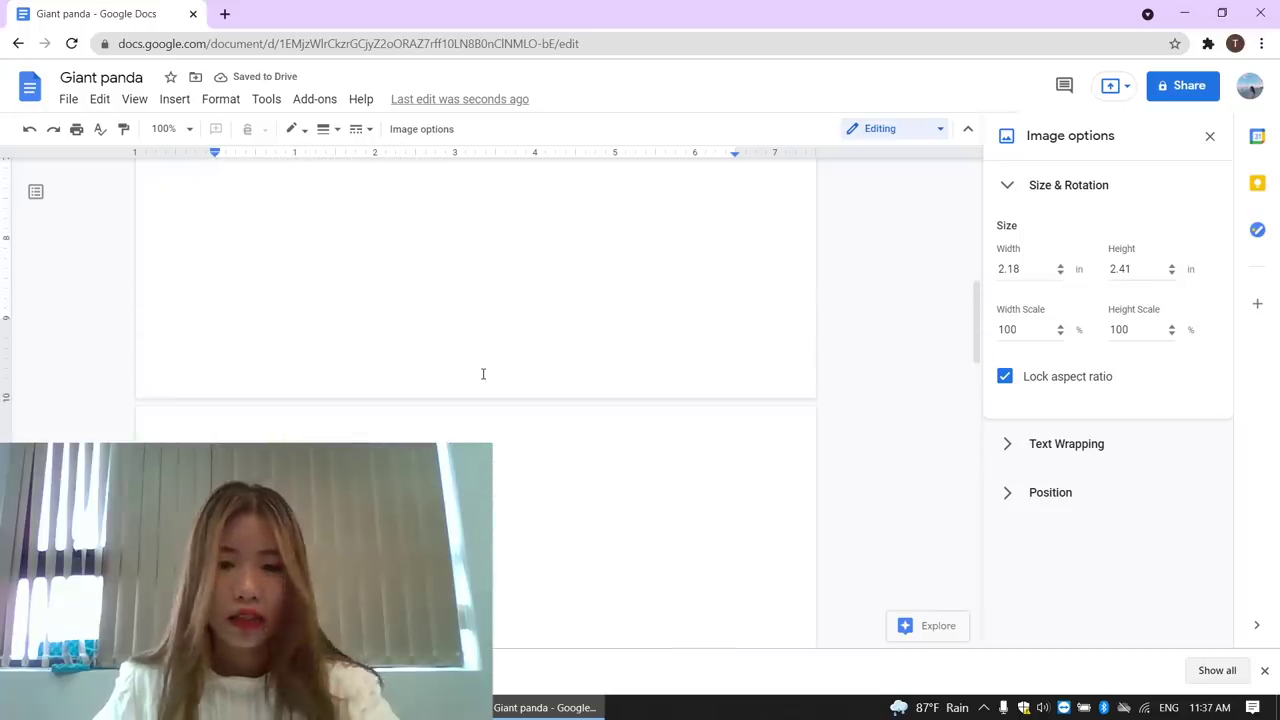
scroll(482, 370, down, 3)
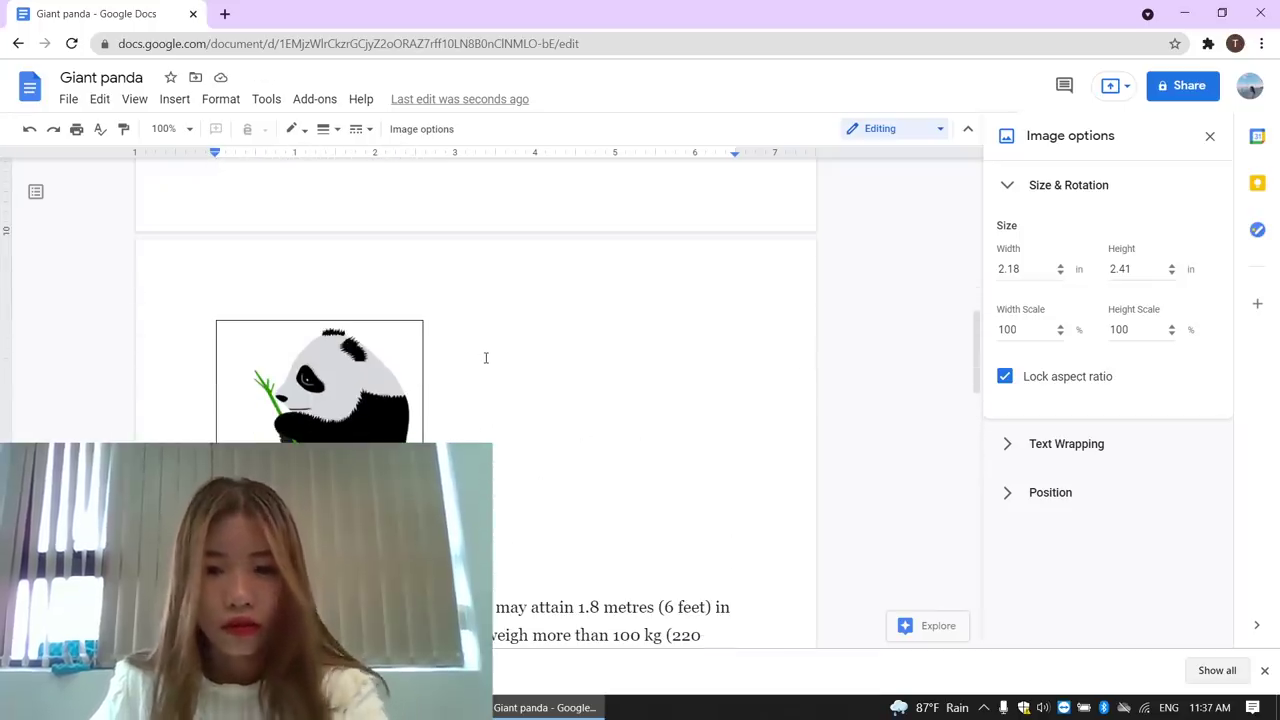
scroll(486, 357, down, 2)
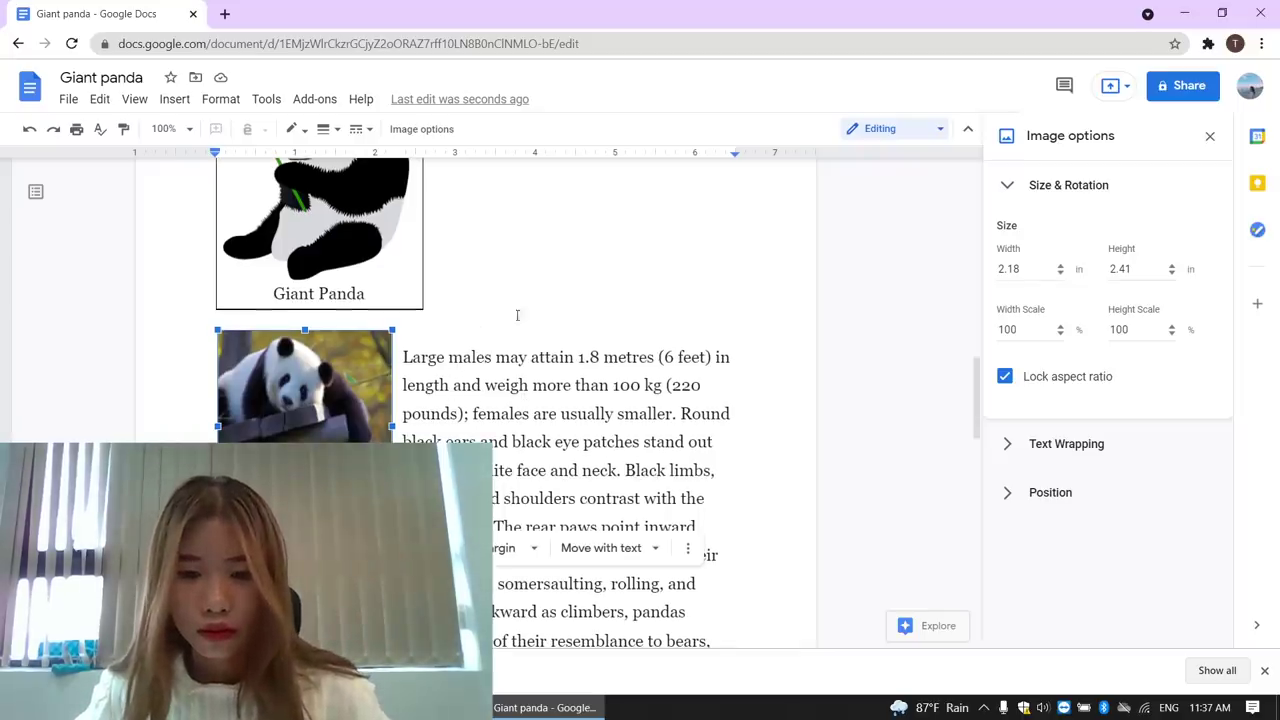
scroll(620, 348, down, 1)
scroll(618, 347, down, 1)
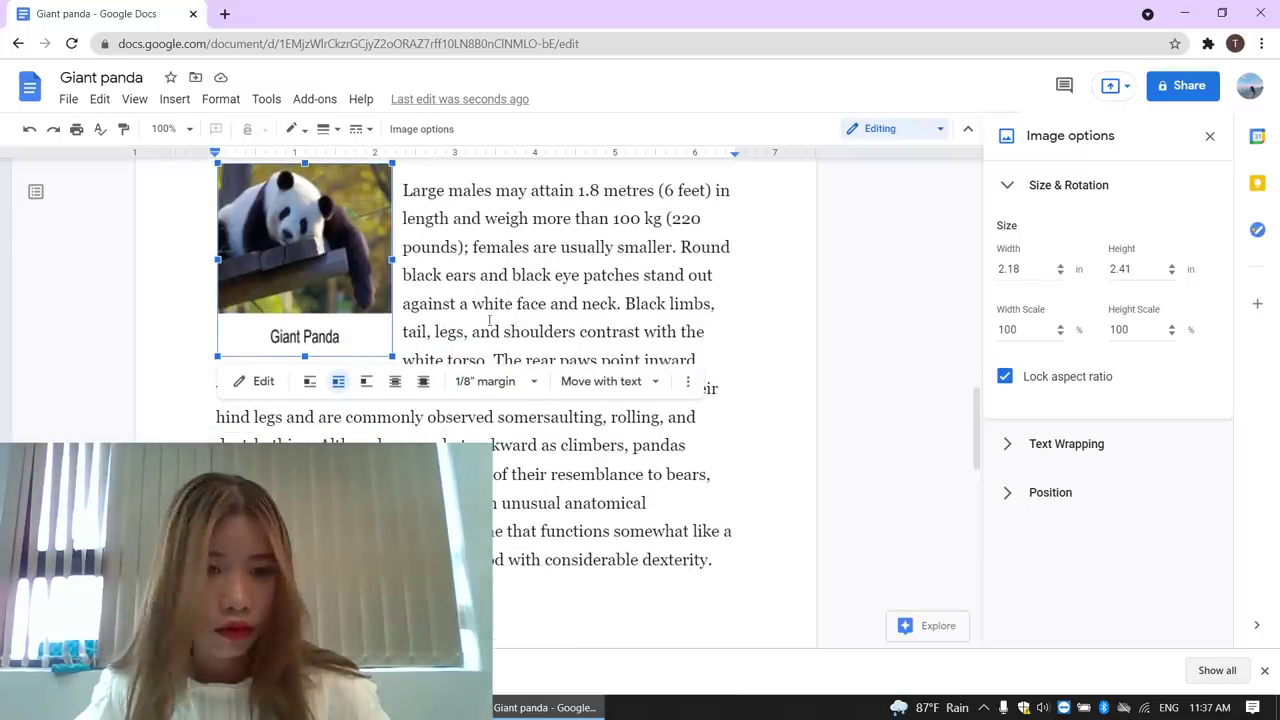
Step: Set the photo to Fix position on page with the top-left quick layout
click(656, 384)
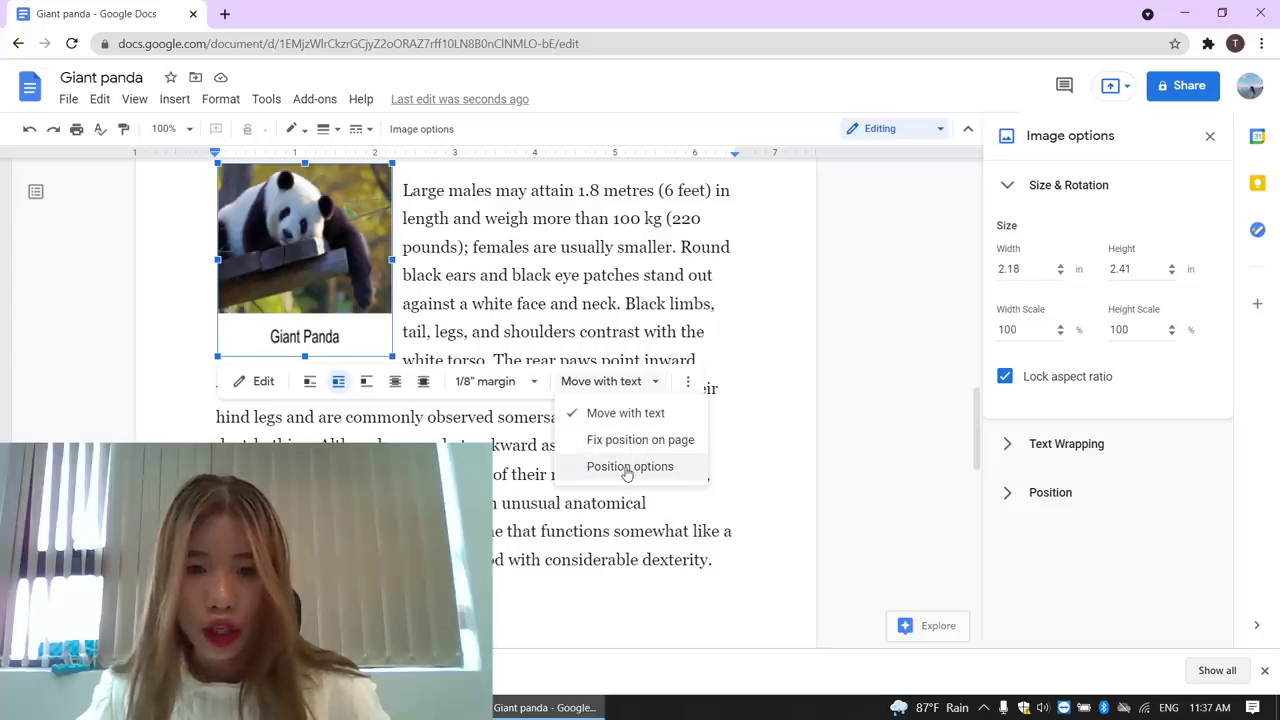
click(627, 470)
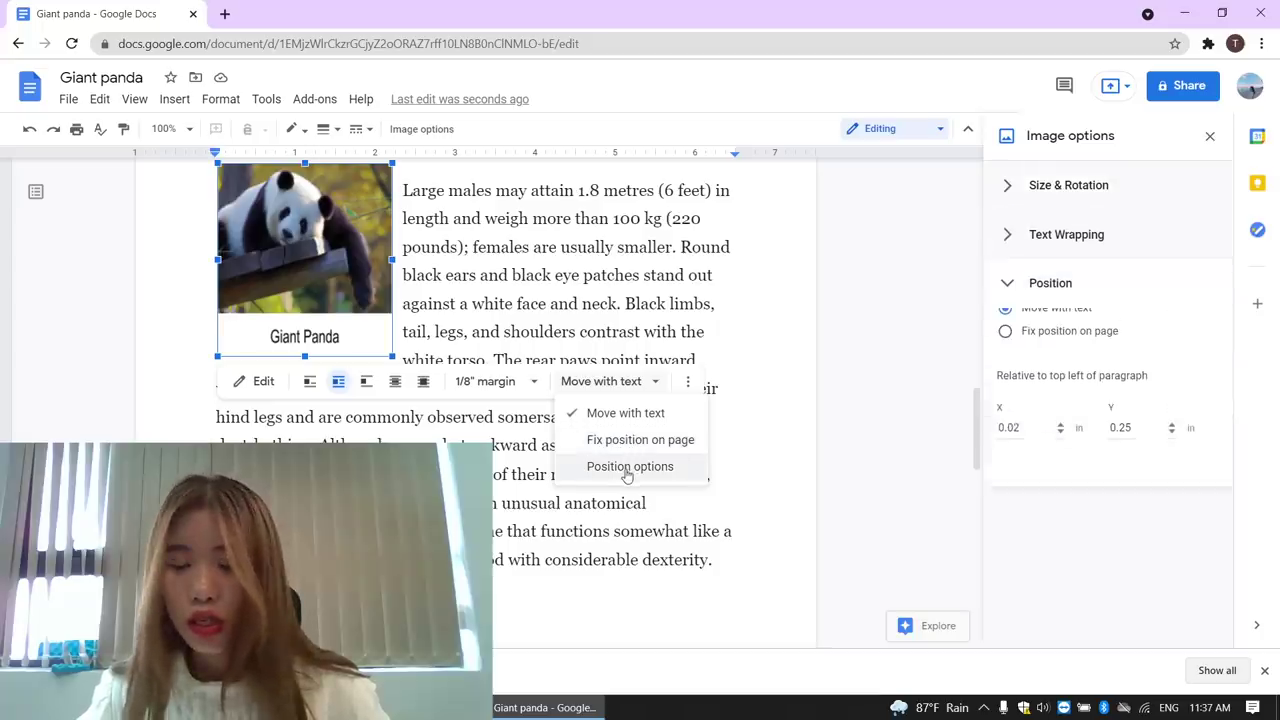
click(1006, 346)
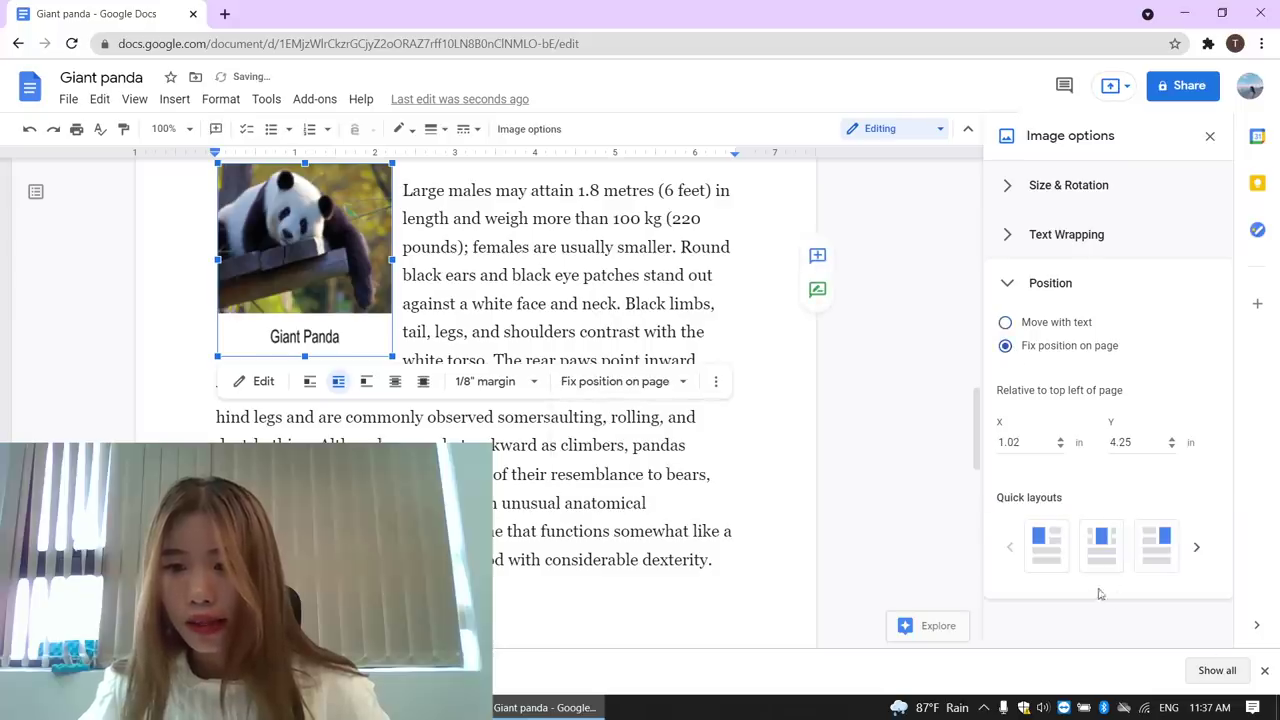
click(1048, 550)
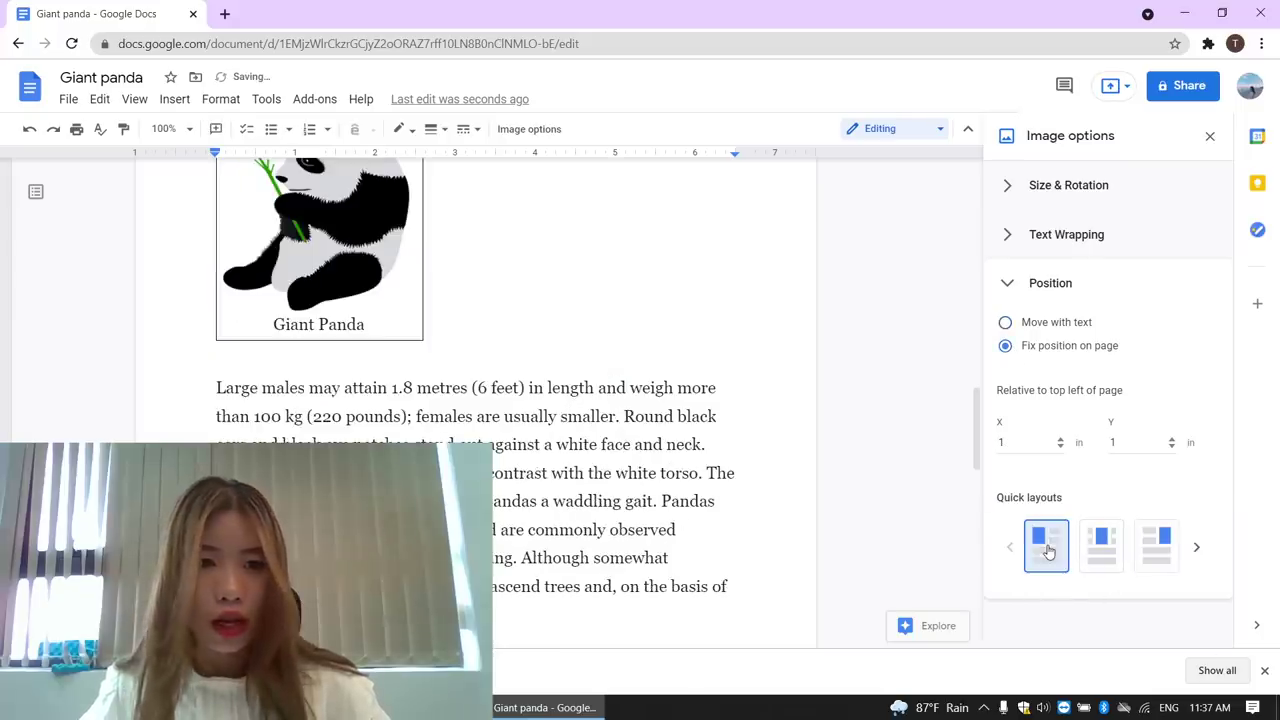
Step: Drag the captioned photo to sit right of the cartoon panda table
scroll(518, 442, down, 1)
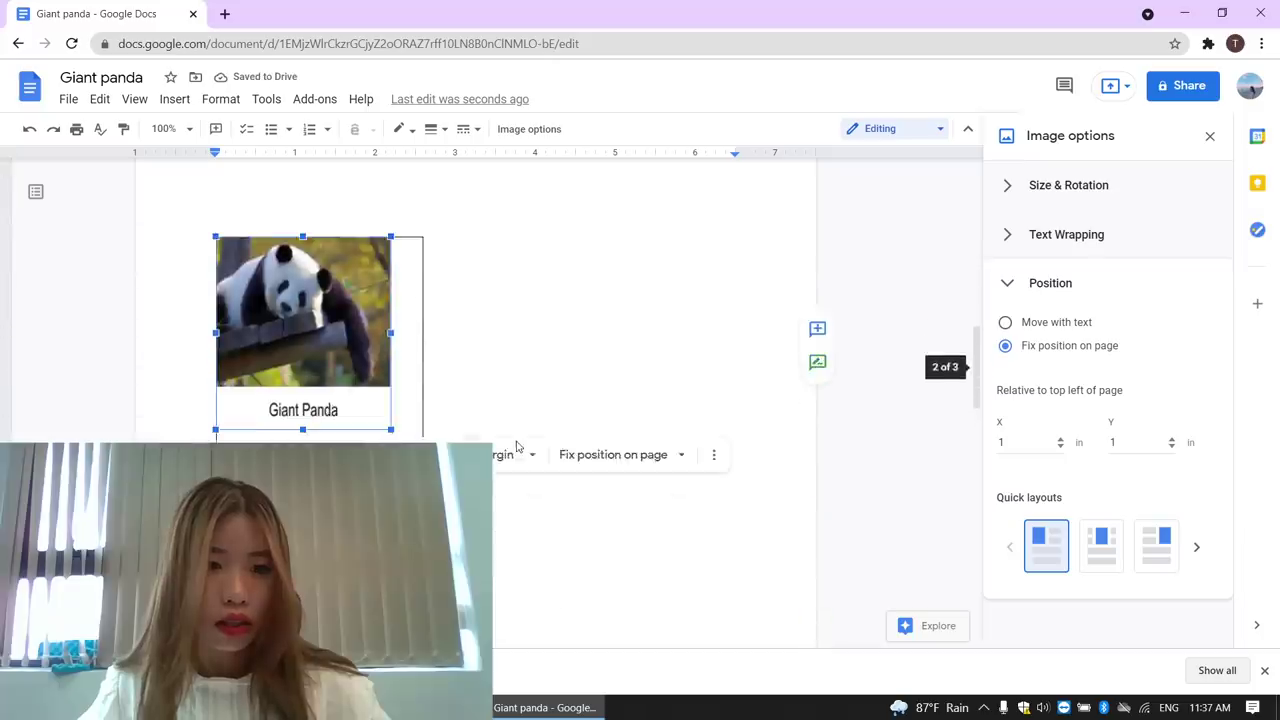
scroll(440, 435, down, 2)
click(366, 428)
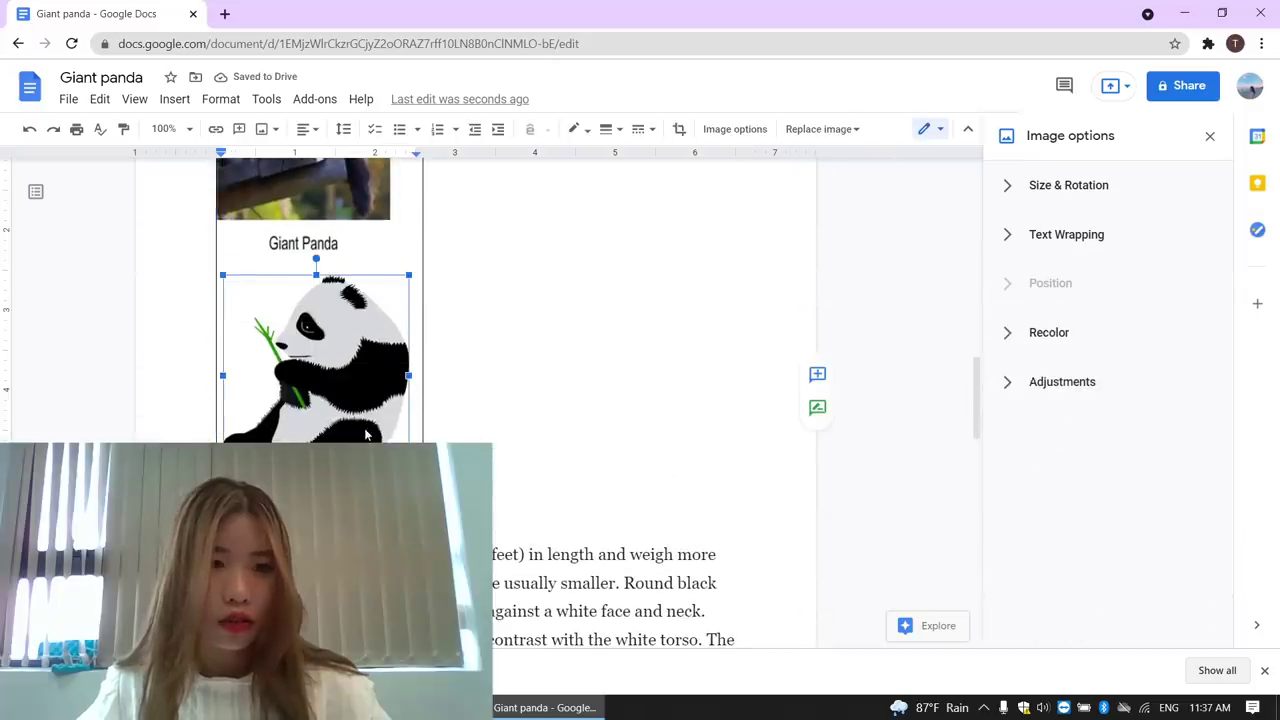
scroll(470, 398, up, 2)
scroll(470, 398, down, 1)
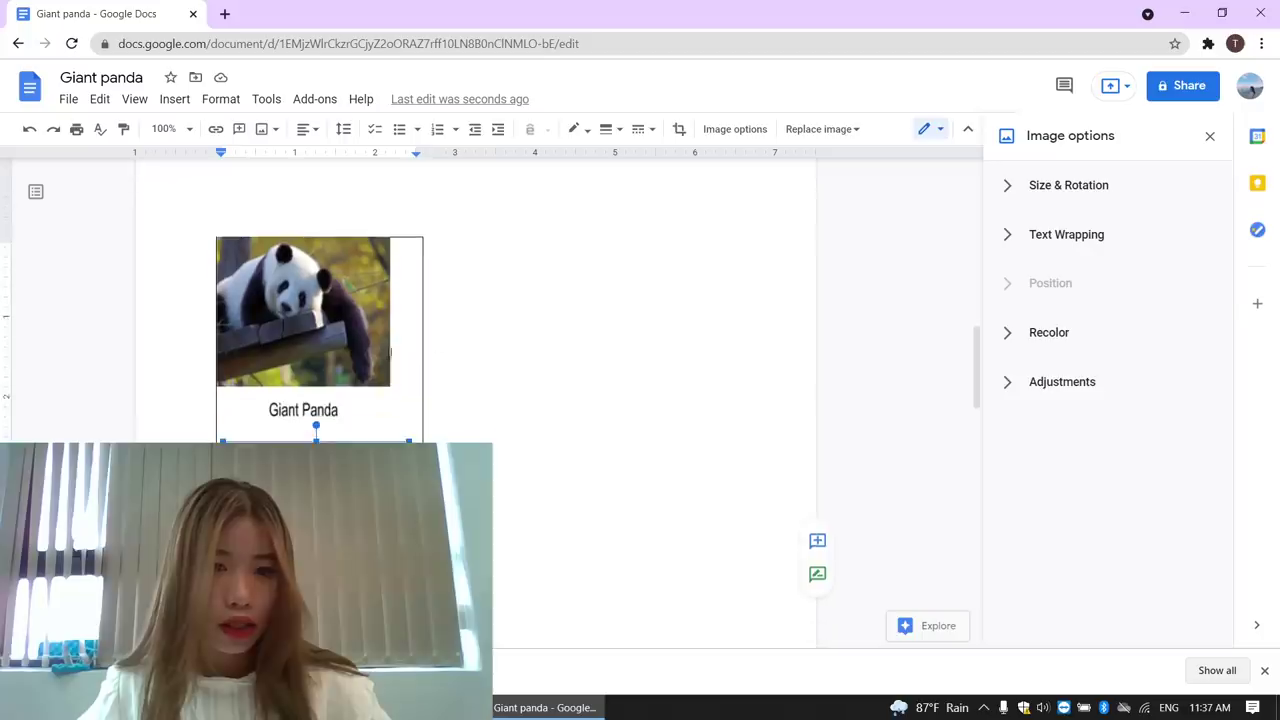
drag(295, 327, 551, 342)
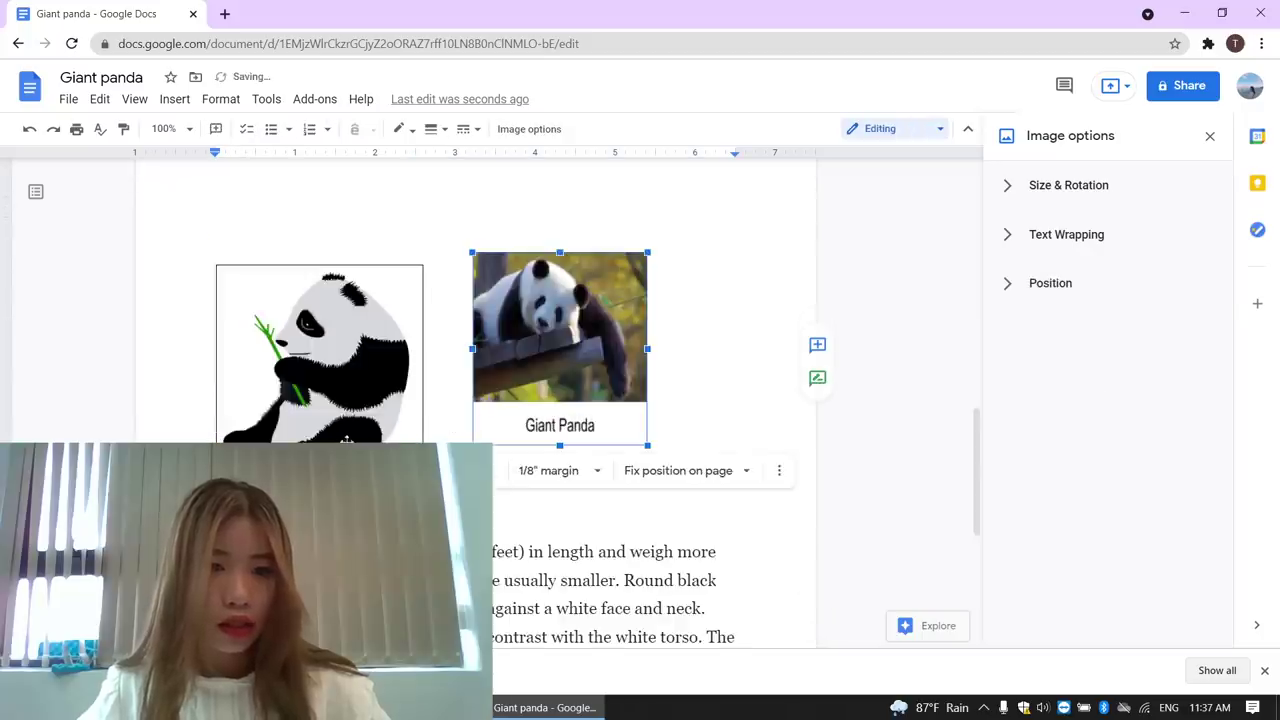
click(300, 396)
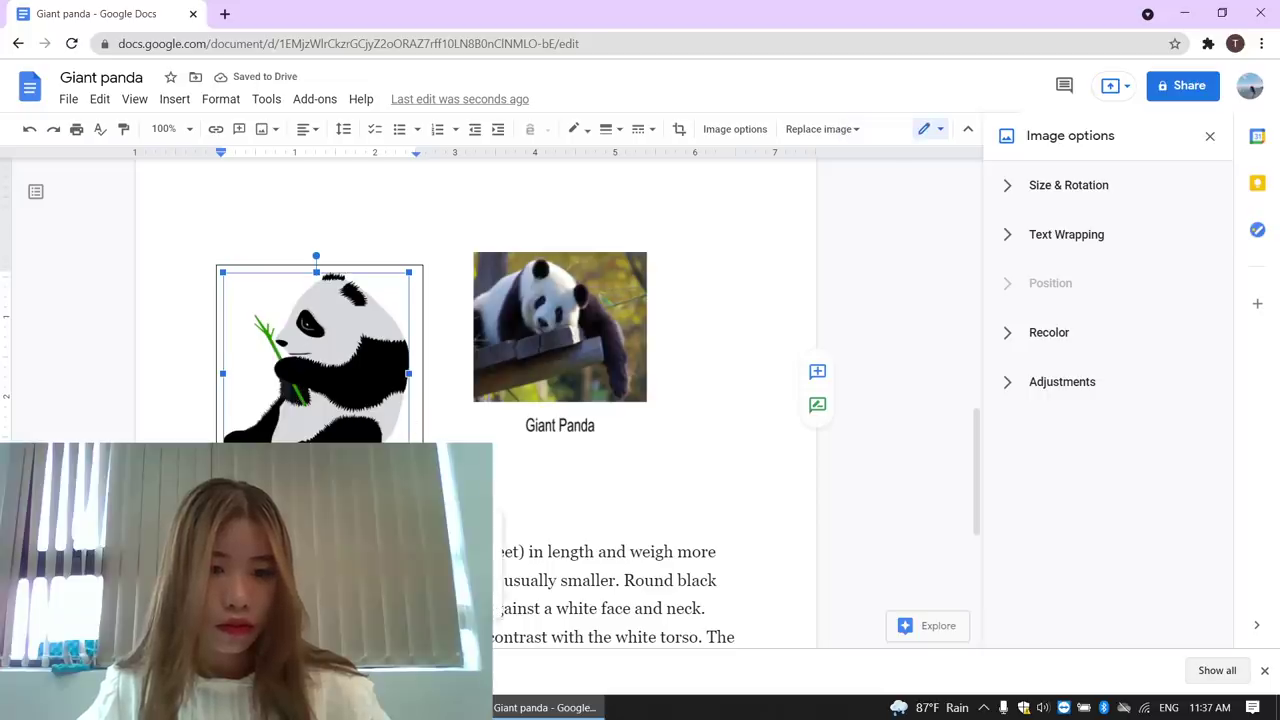
right_click(410, 330)
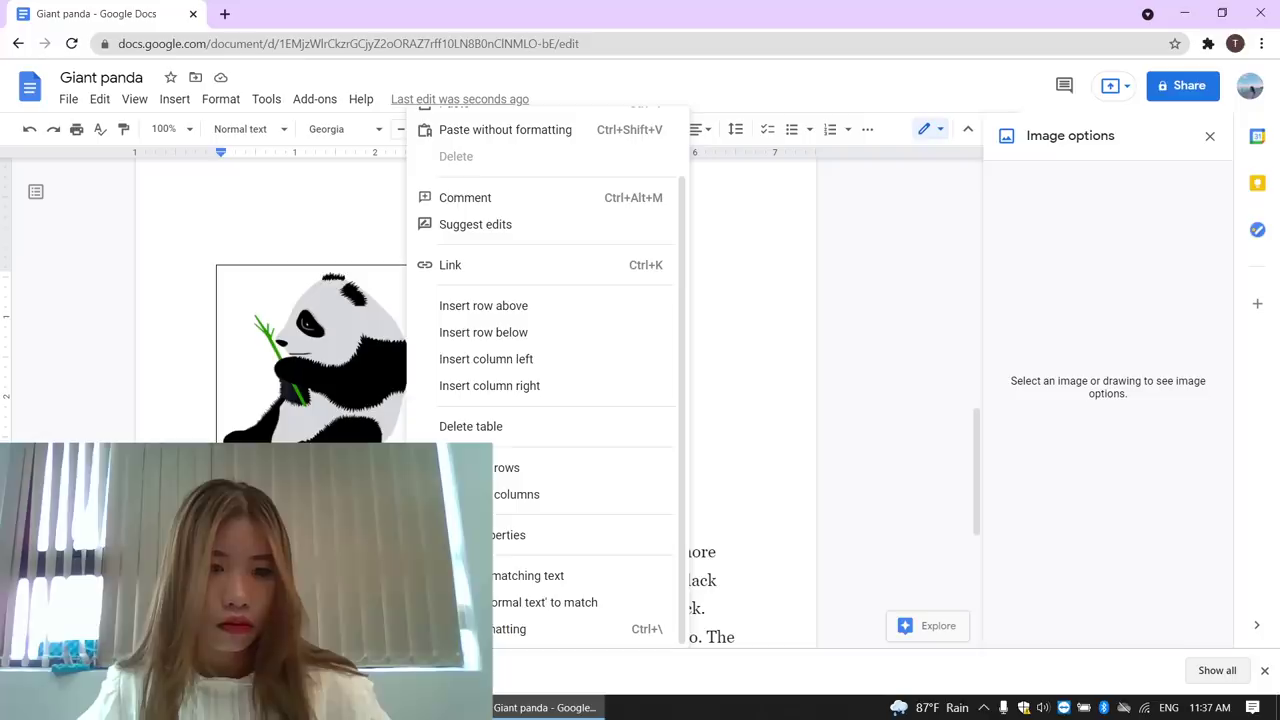
Step: Delete the cartoon panda's table and drag the captioned photo to the left margin
click(484, 428)
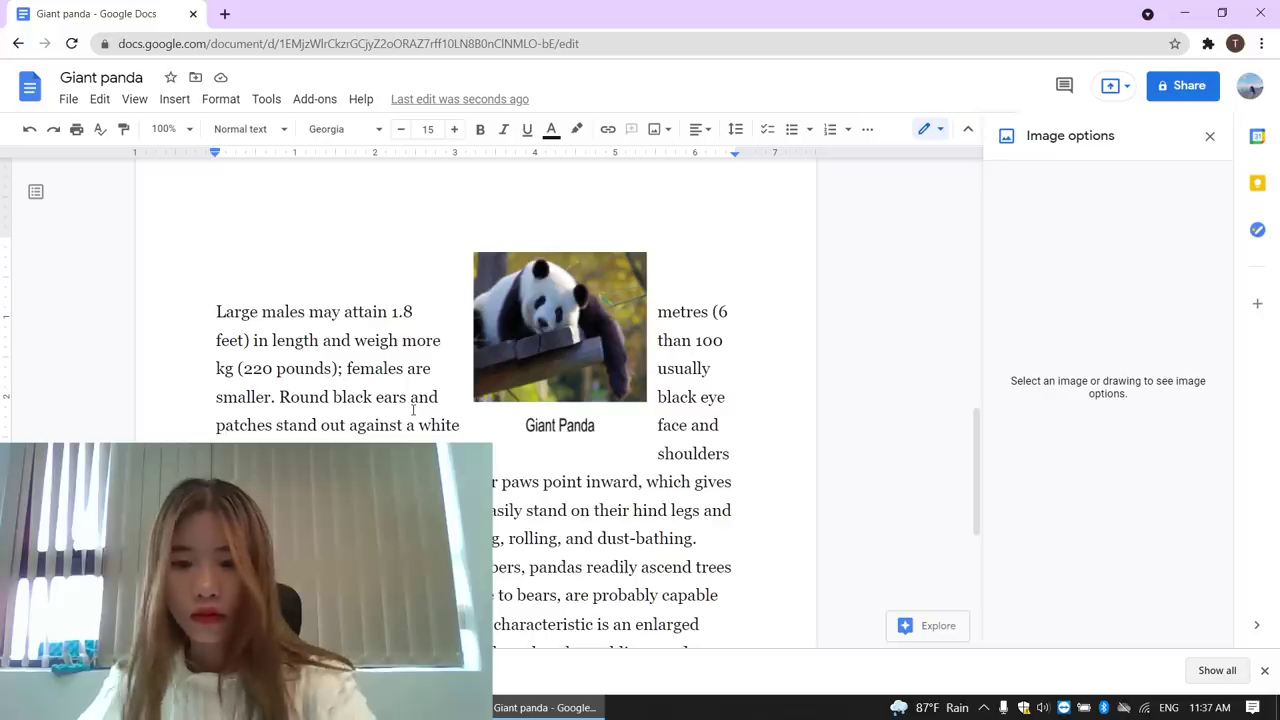
click(540, 342)
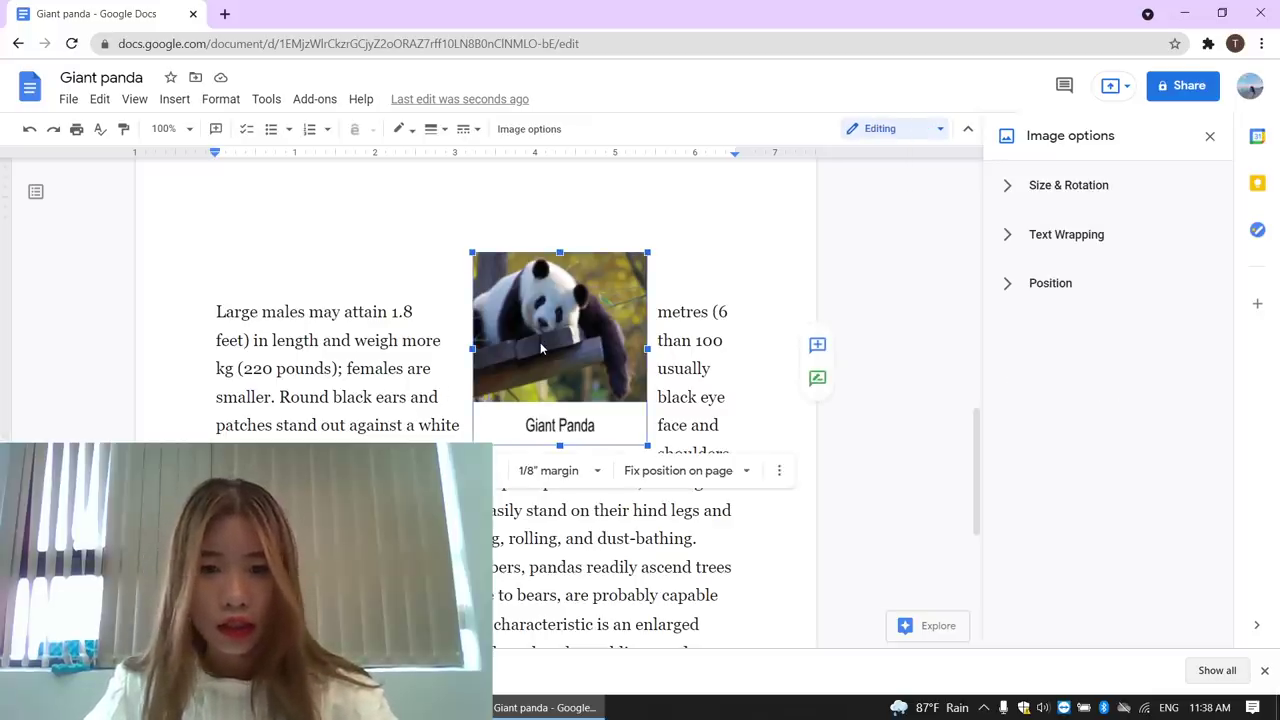
drag(540, 345, 433, 341)
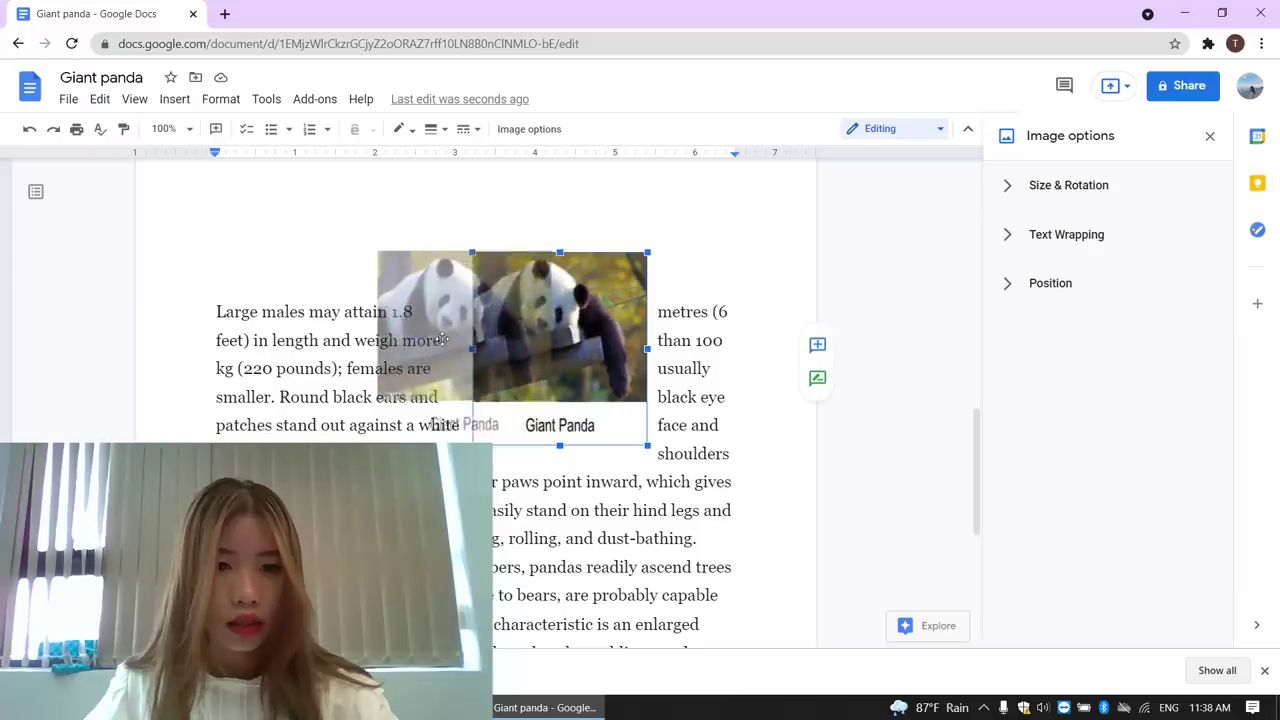
mouse_move(435, 345)
mouse_down()
mouse_move(461, 347)
mouse_move(276, 325)
mouse_up()
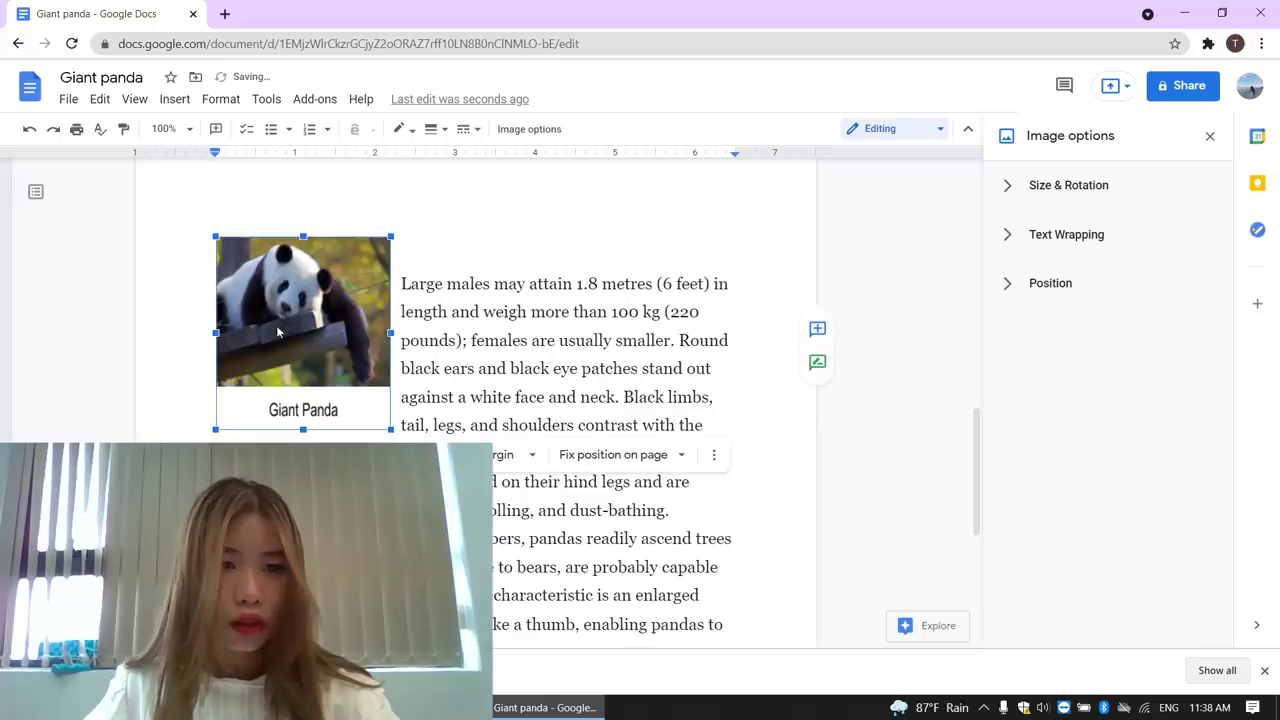
Step: Tighten the line spacing of the 'Large males' paragraph with Ctrl+1
click(403, 284)
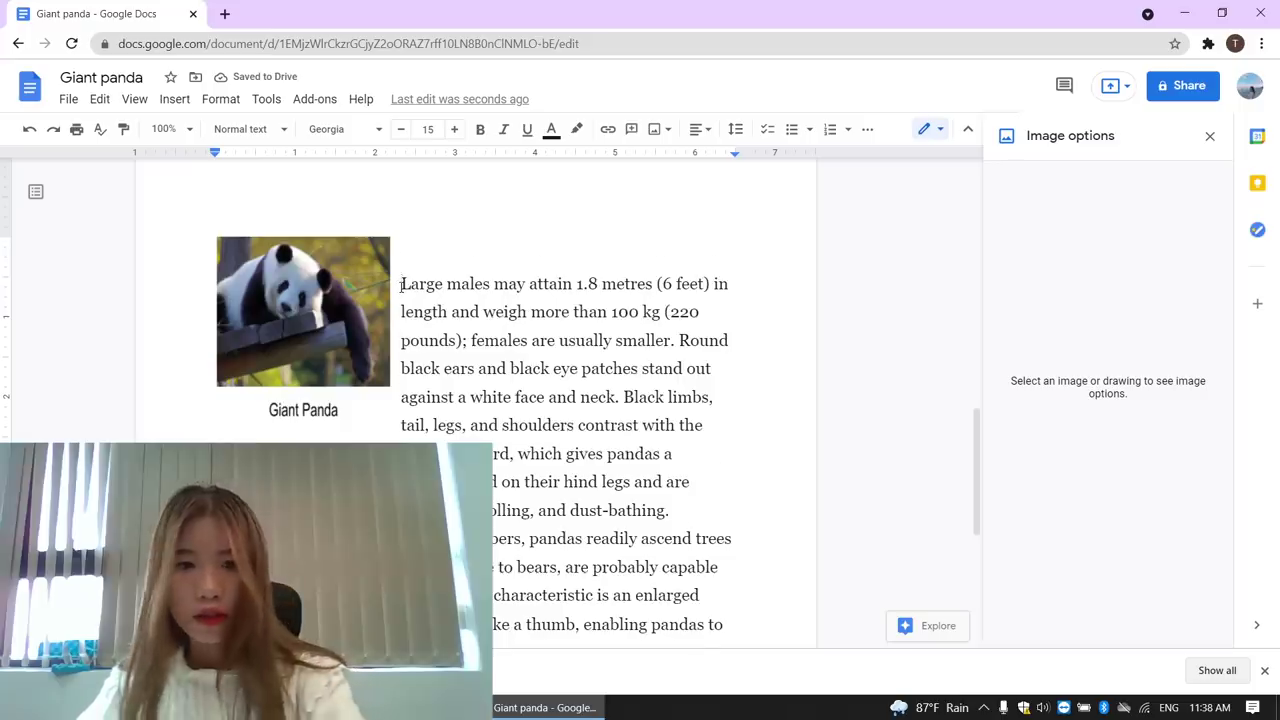
key(ctrl+1)
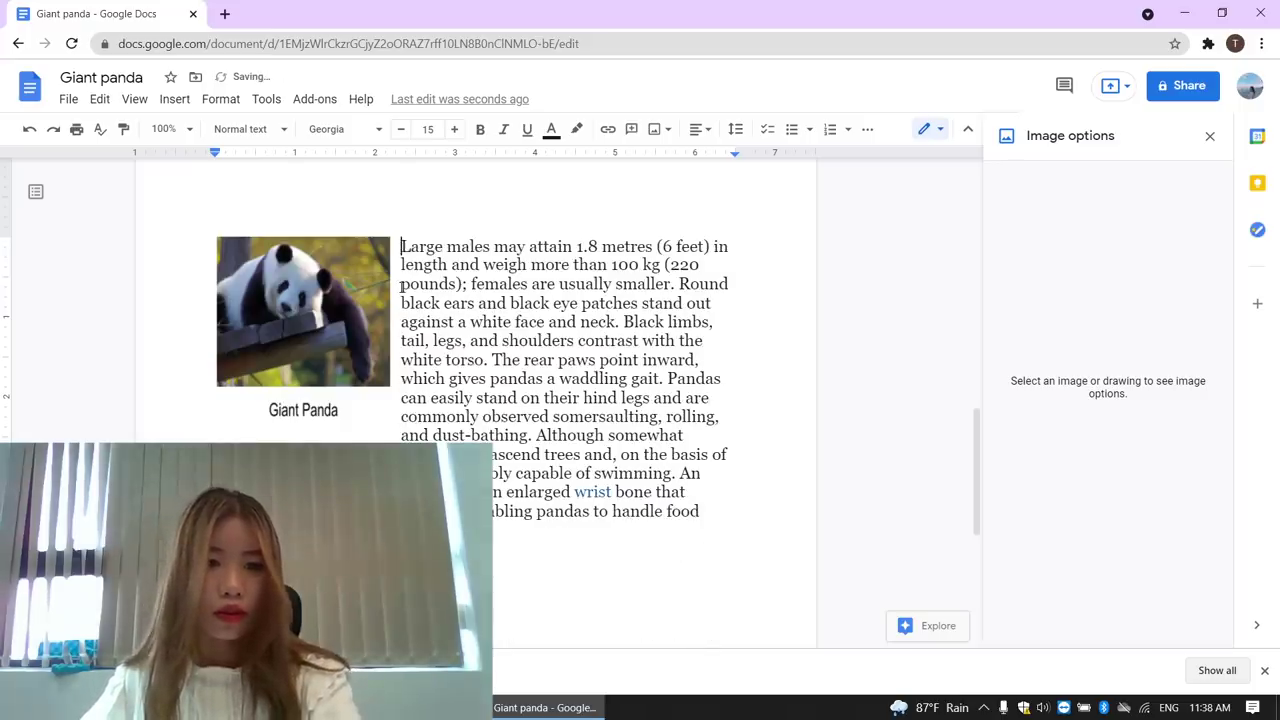
scroll(403, 286, up, 1)
scroll(405, 290, up, 4)
scroll(406, 292, up, 3)
scroll(407, 293, up, 3)
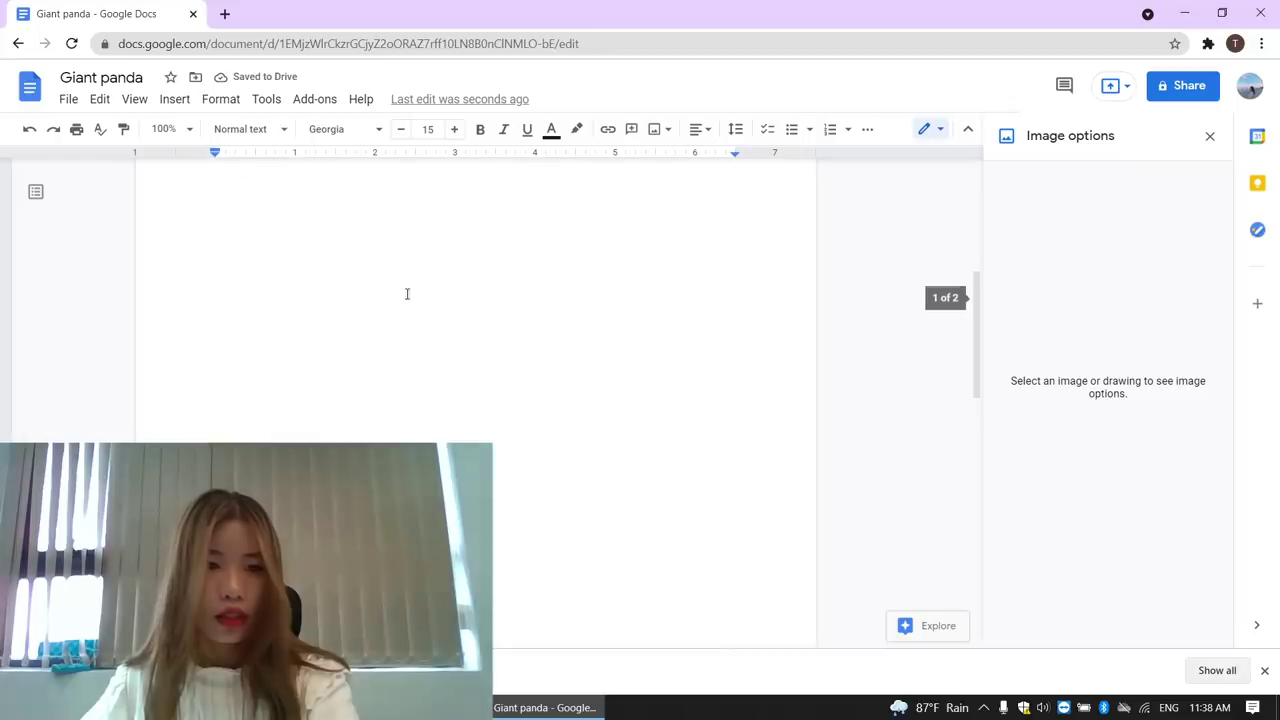
scroll(380, 330, down, 3)
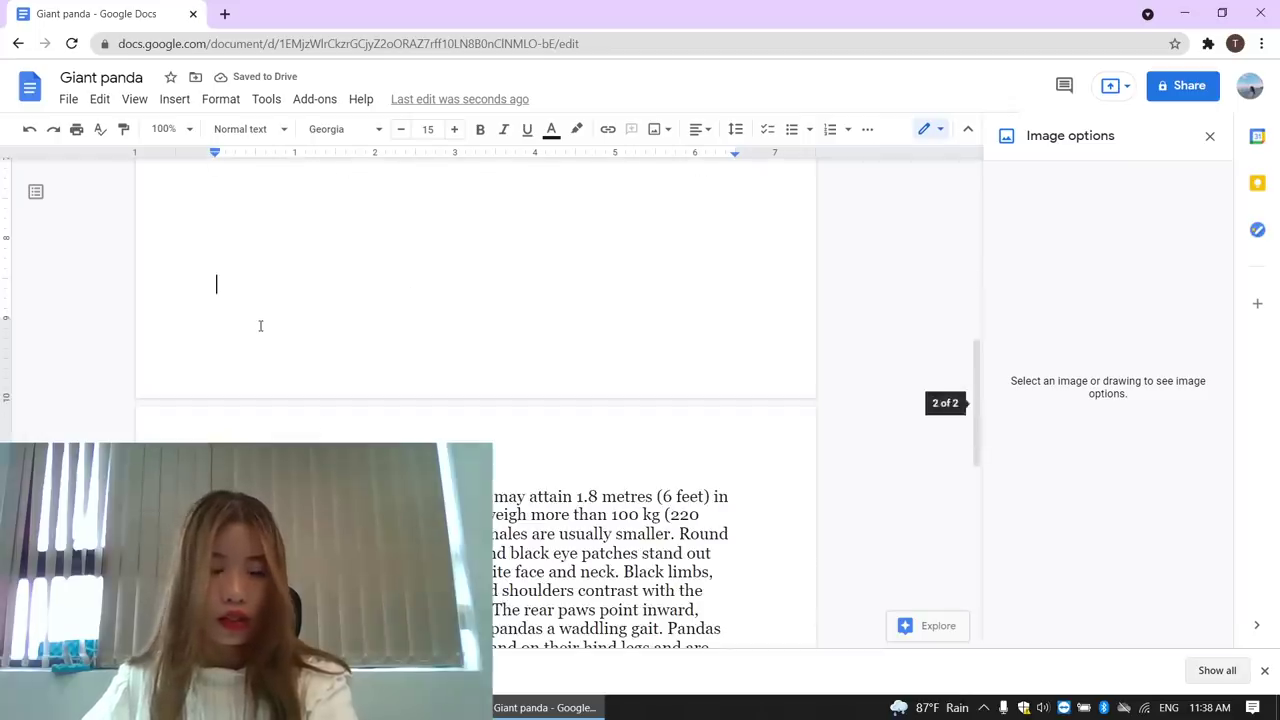
Step: Delete the blank lines so the page 2 text moves up beneath the photo
key(BackSpace)
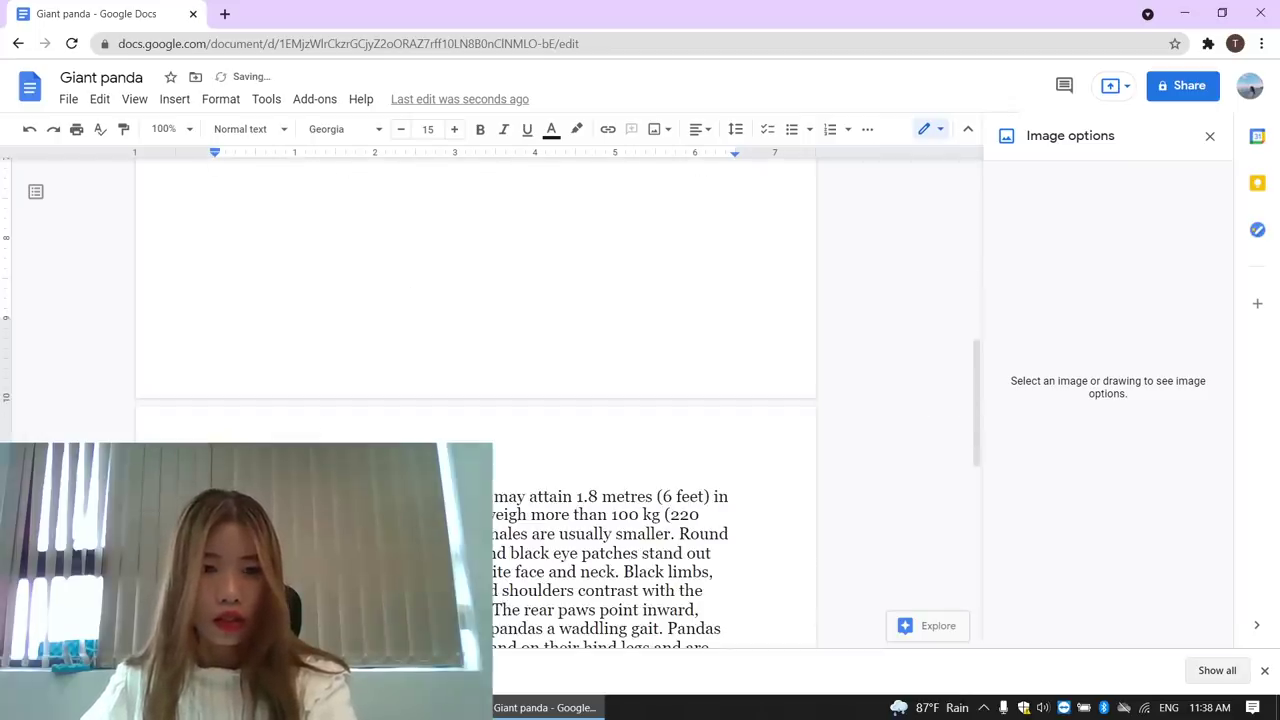
key(BackSpace)
key(BackSpace)
key(BackSpace)
key(BackSpace)
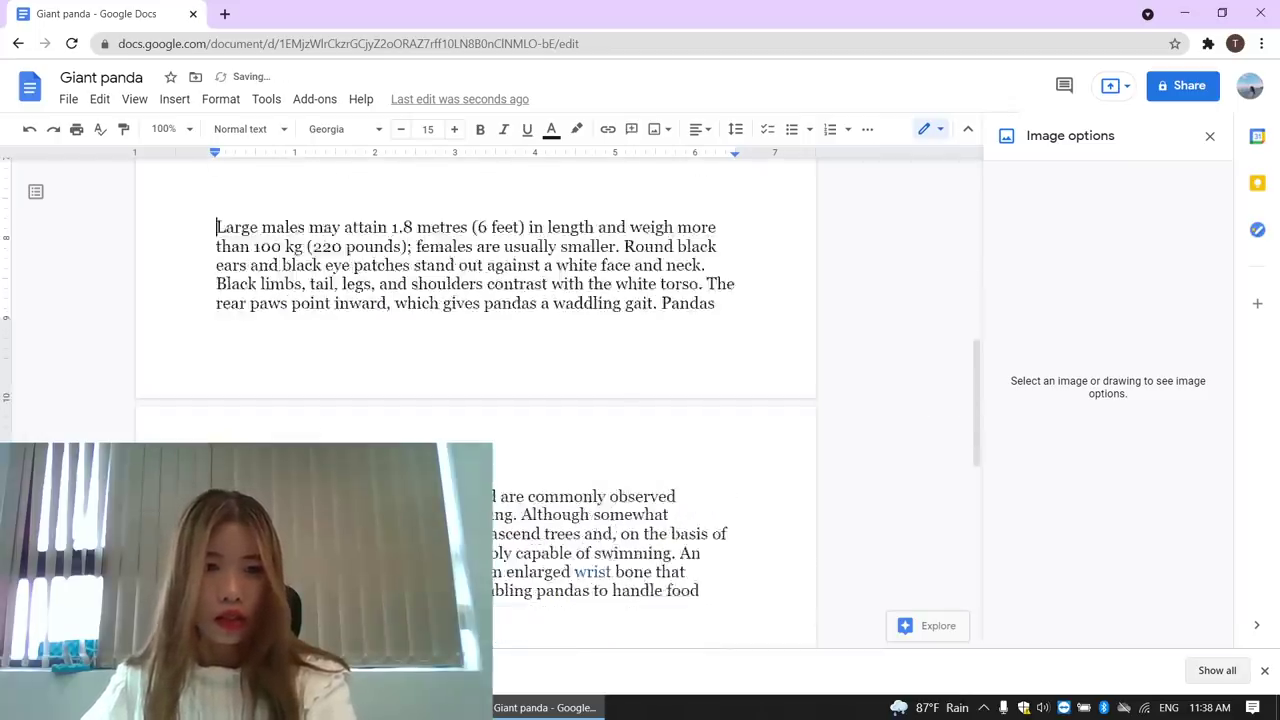
key(BackSpace)
key(BackSpace)
key(BackSpace)
key(BackSpace)
key(BackSpace)
key(BackSpace)
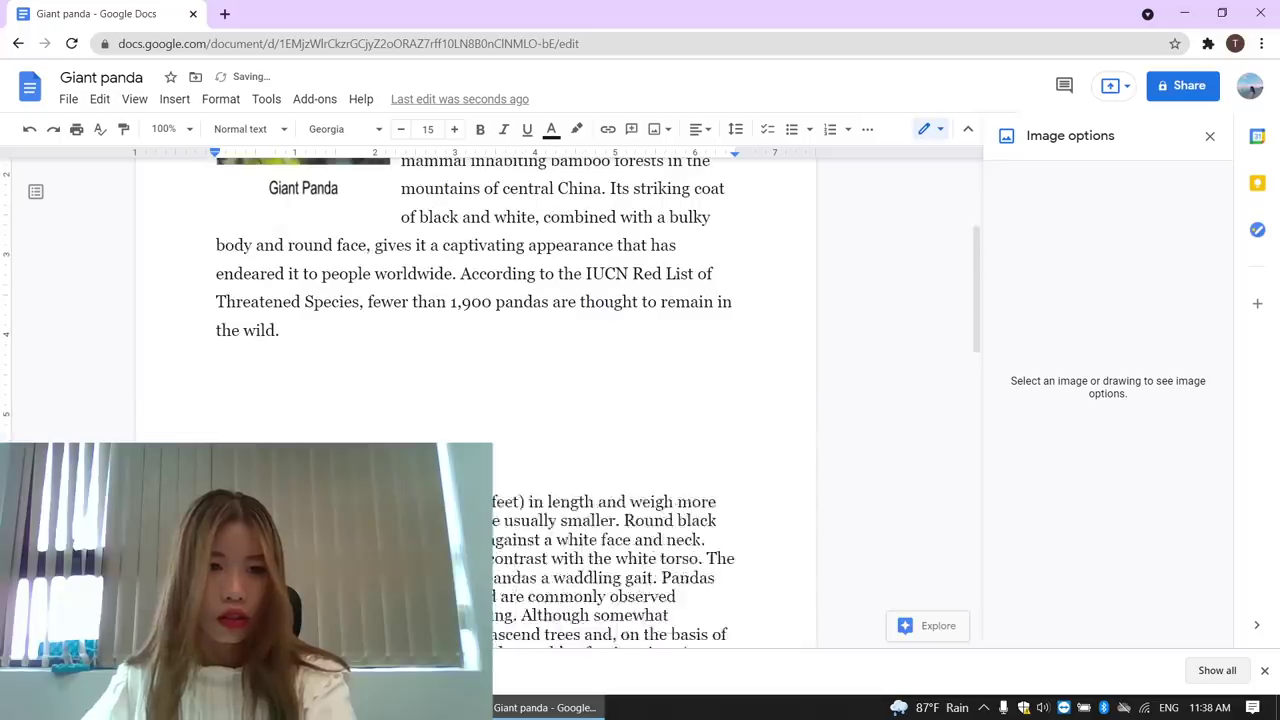
key(BackSpace)
key(BackSpace)
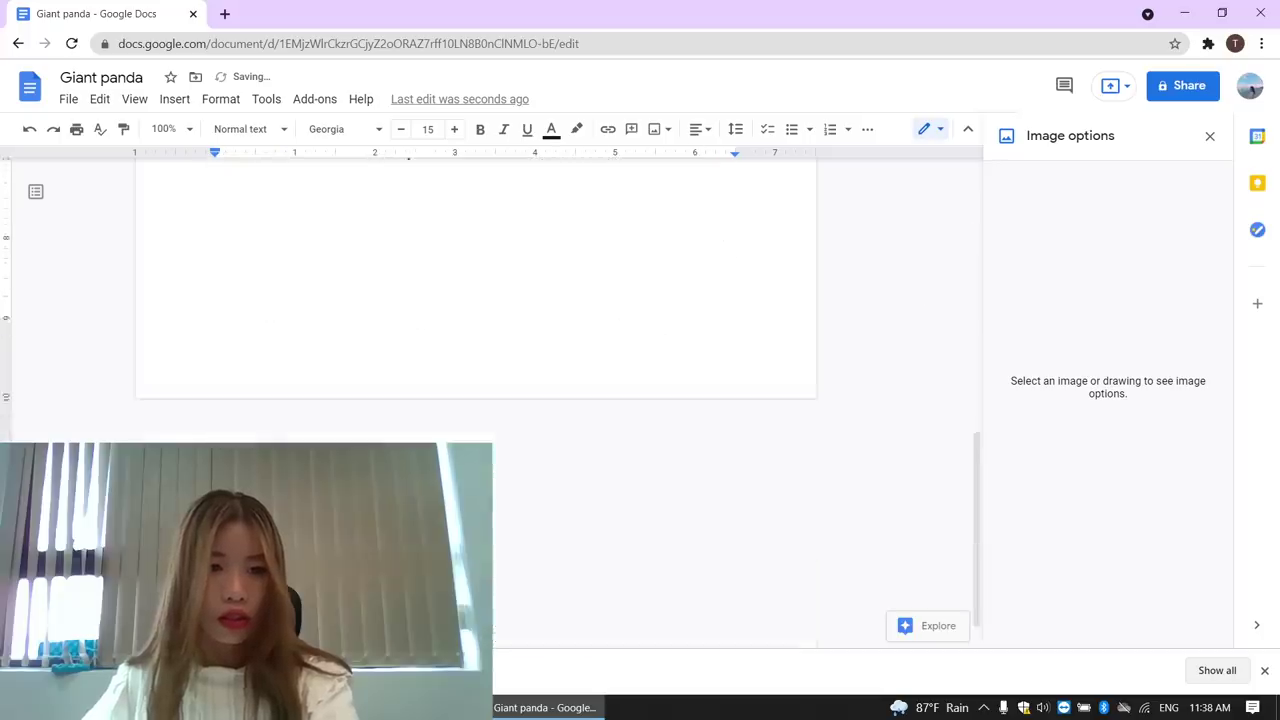
scroll(475, 400, up, 3)
scroll(475, 400, up, 5)
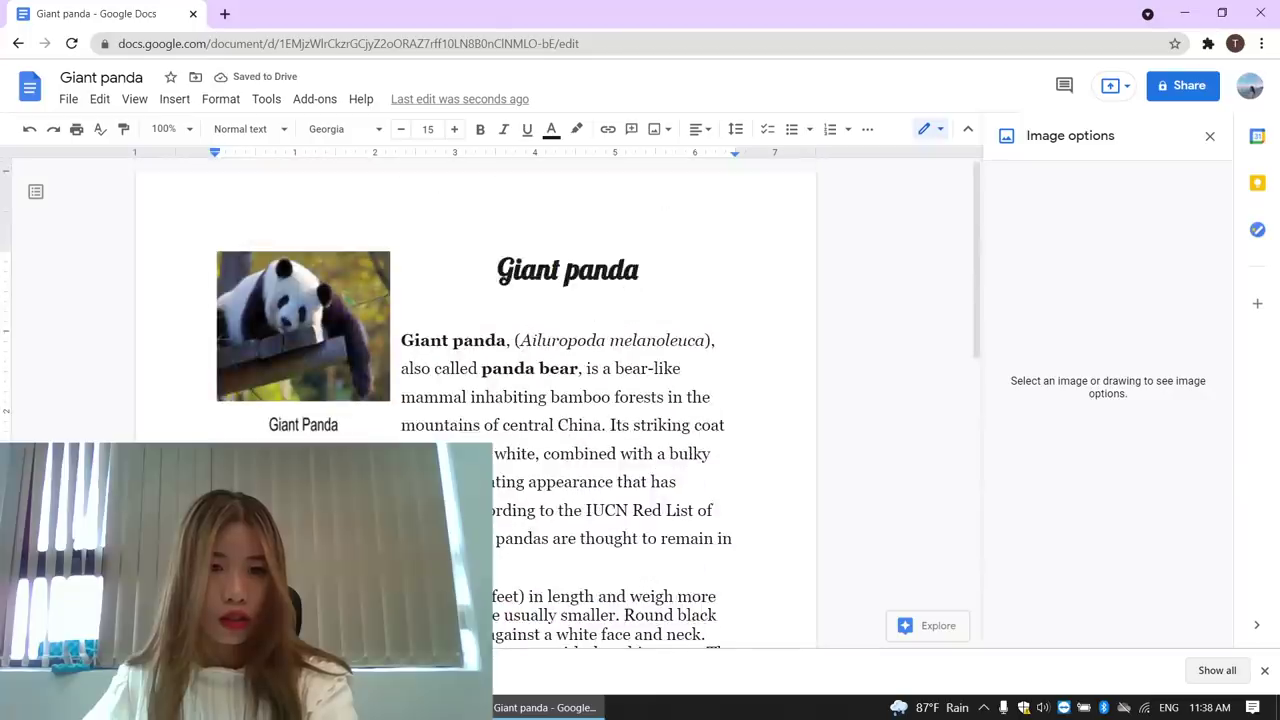
scroll(470, 300, down, 2)
click(303, 280)
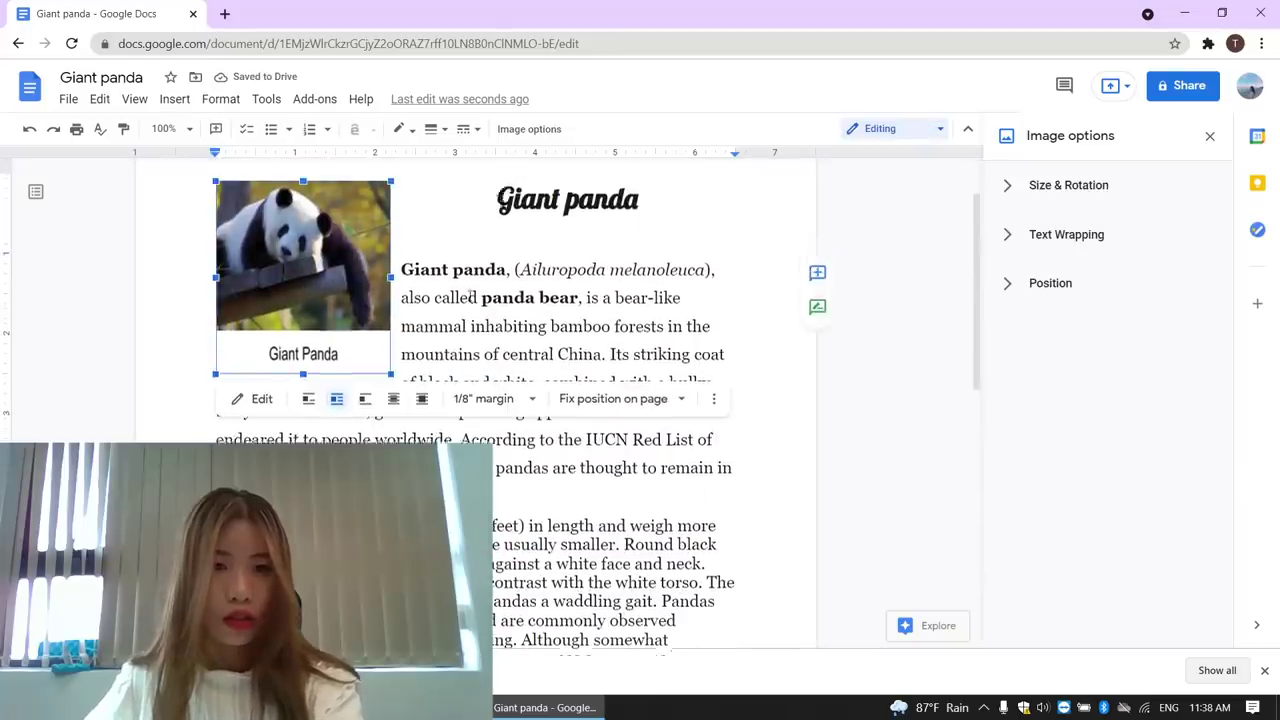
scroll(470, 296, up, 2)
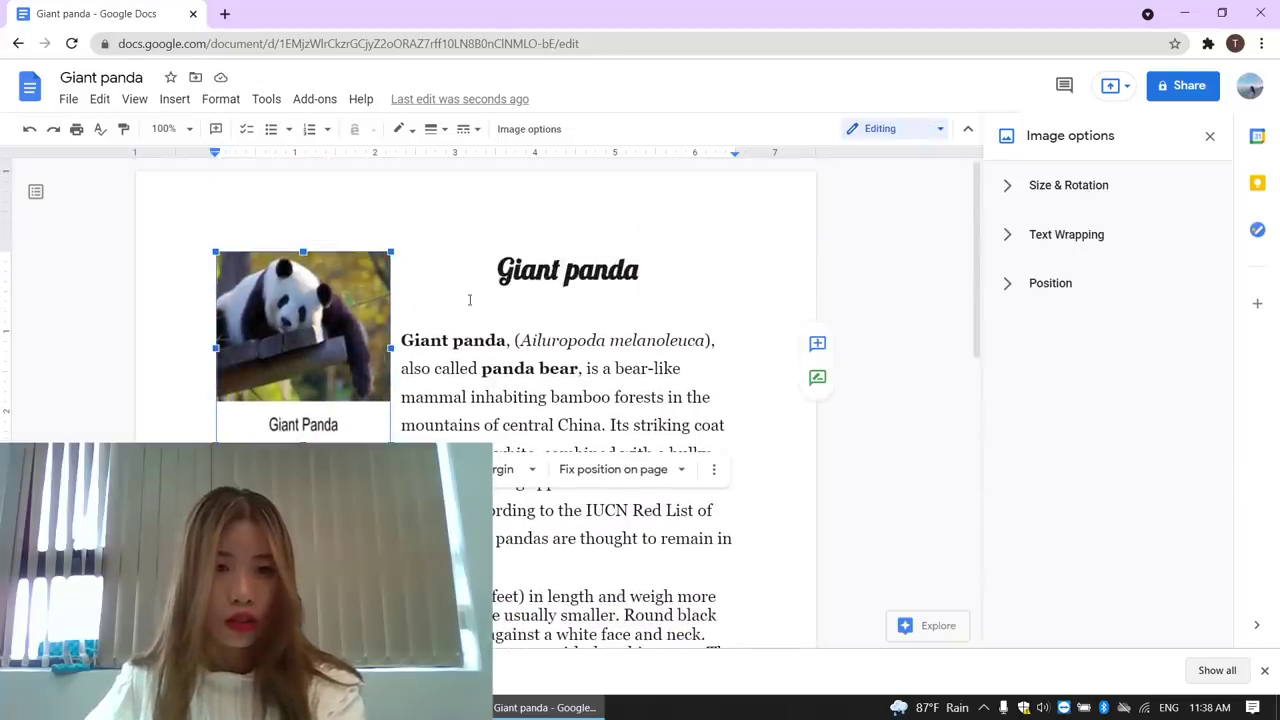
click(401, 342)
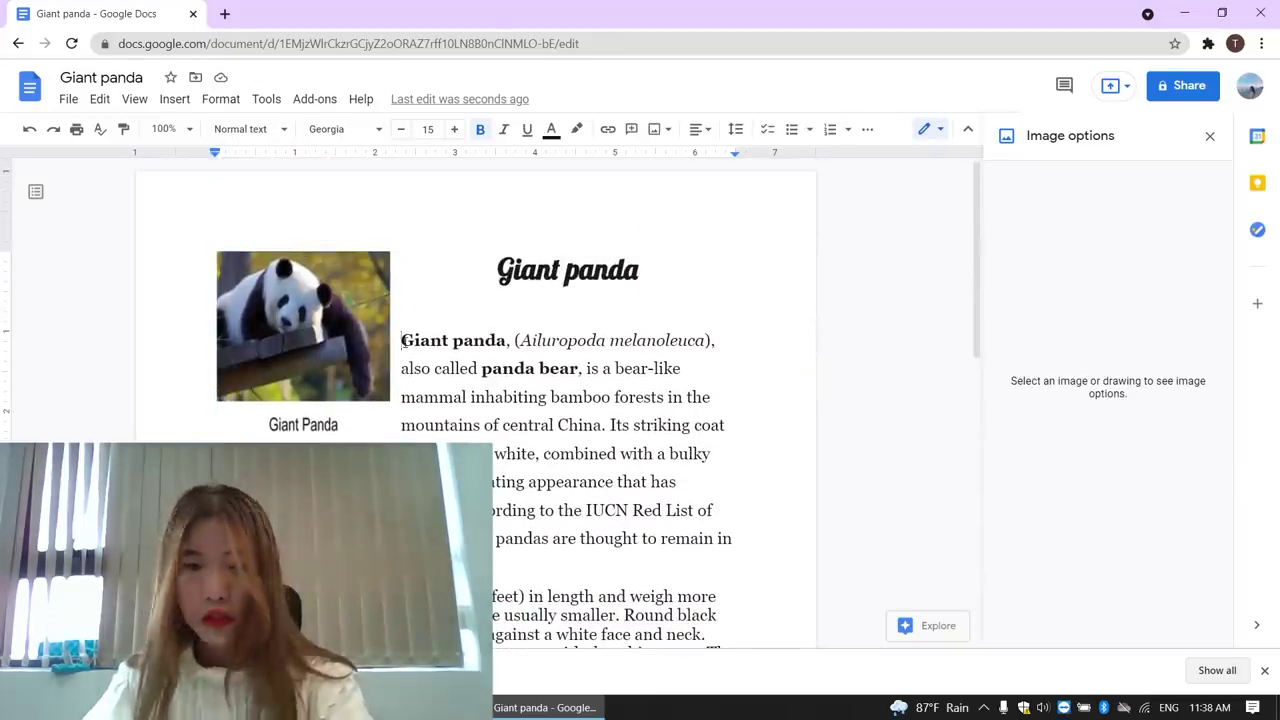
Step: Push the opening paragraph below the photo, indent it, and reposition the 'Giant panda' title
key(Return)
key(Return)
key(Return)
key(Return)
key(Return)
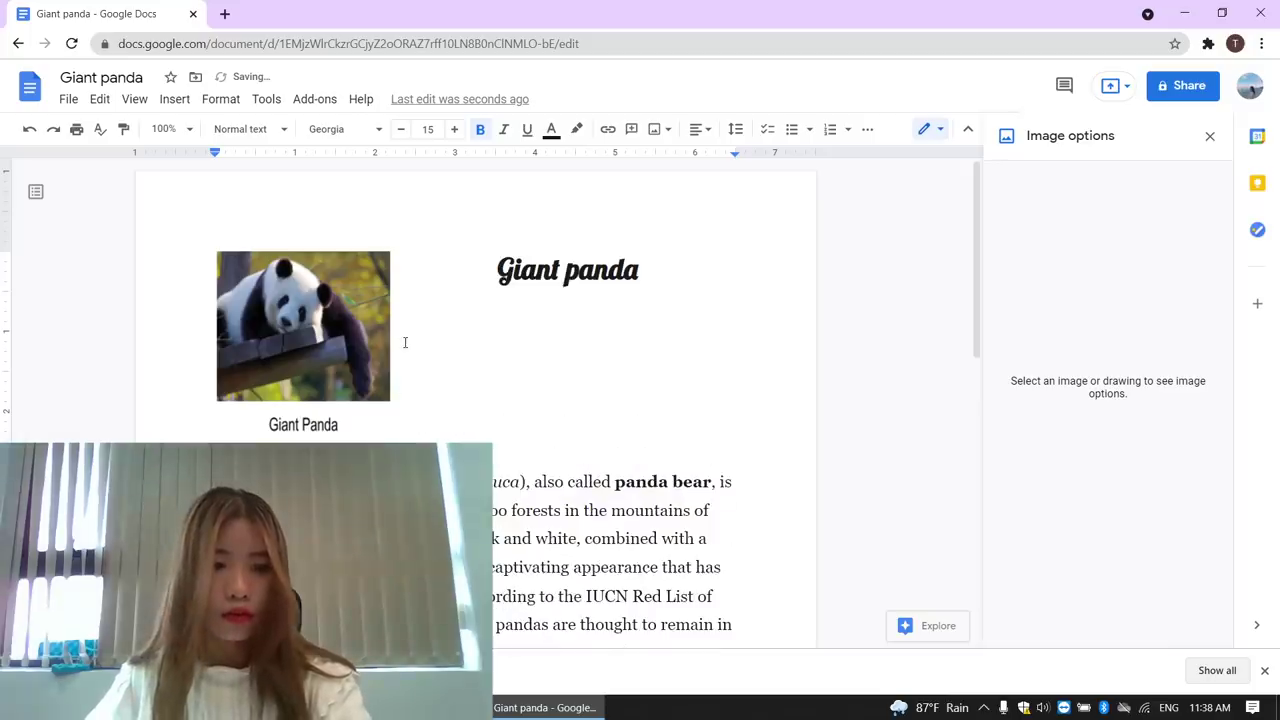
key(Tab)
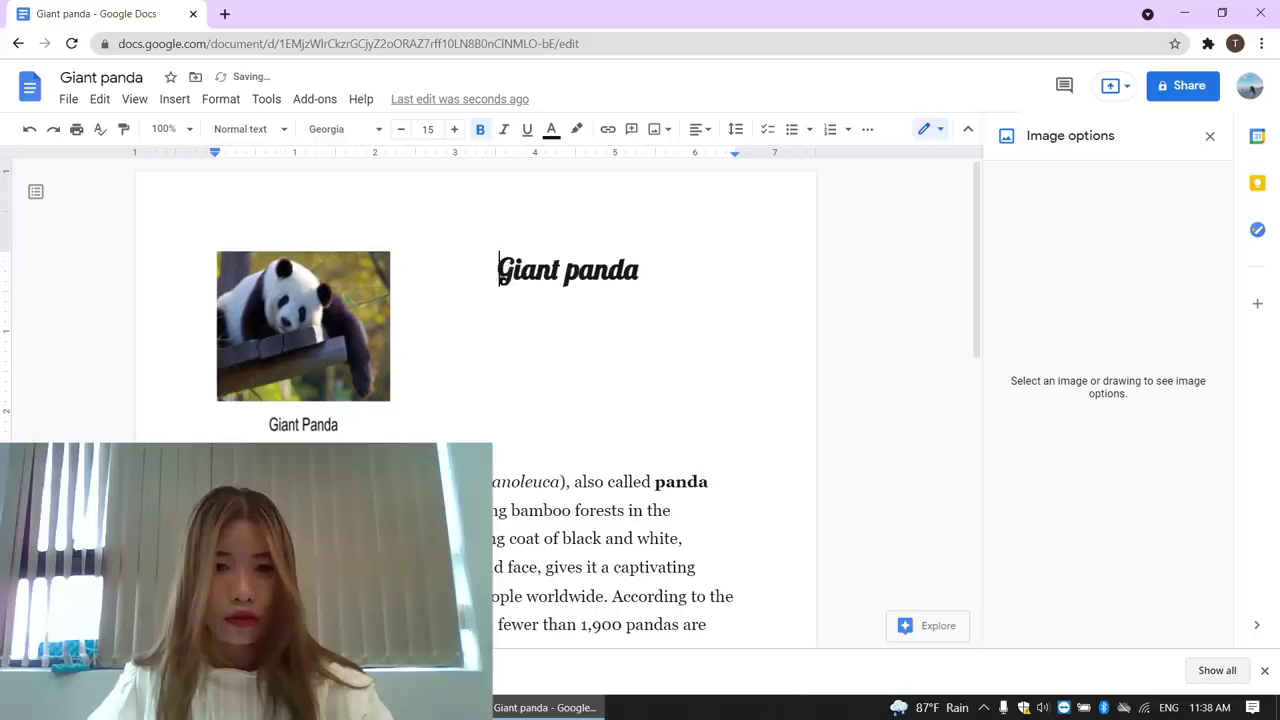
drag(497, 270, 649, 282)
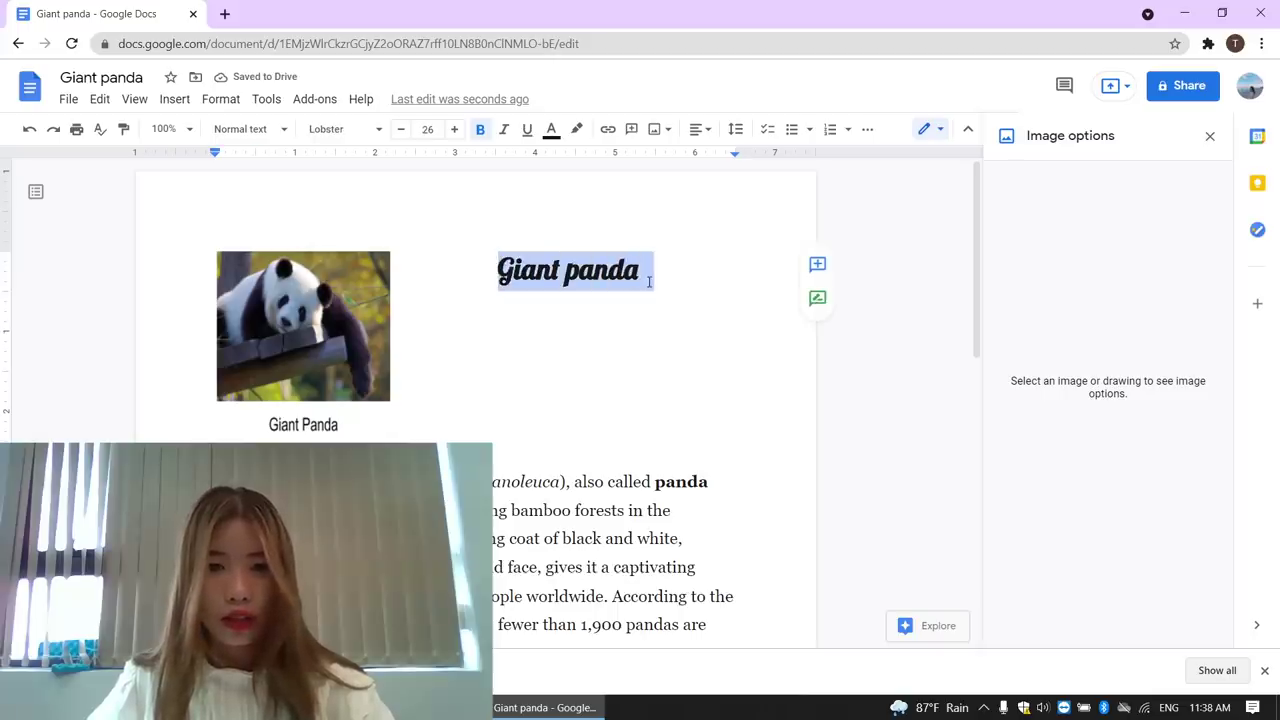
click(501, 268)
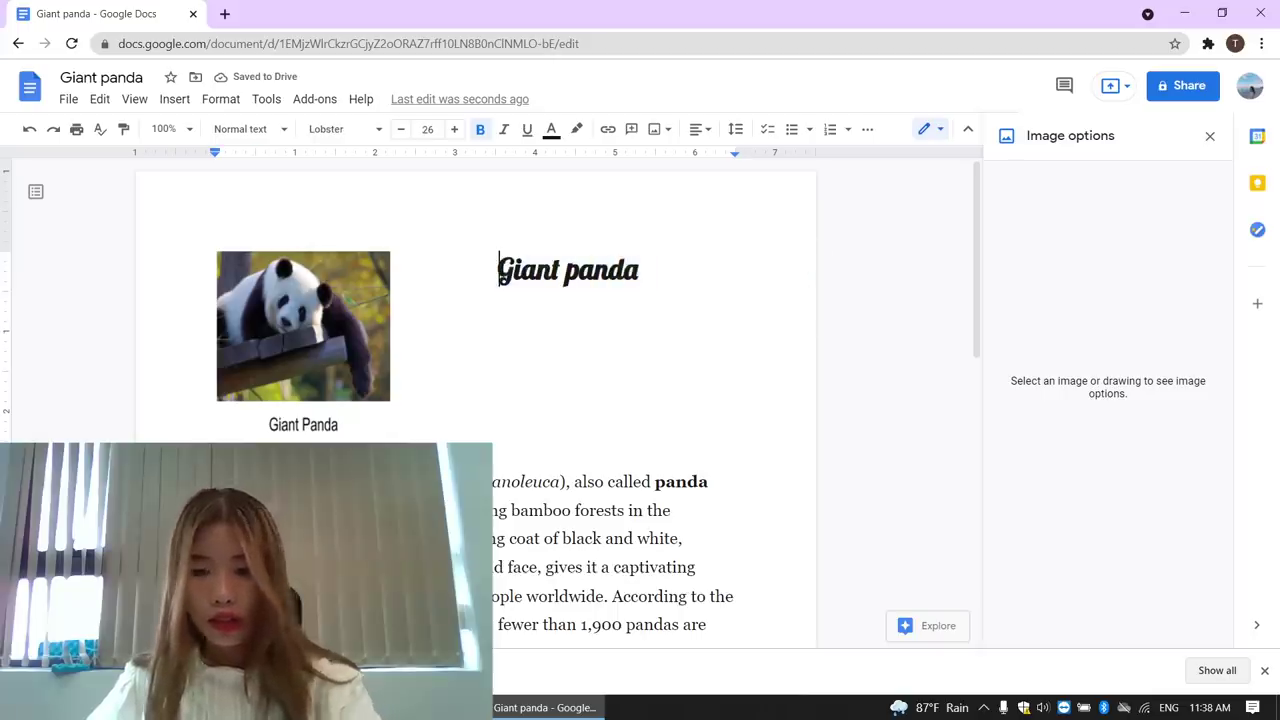
key(Return)
key(Return)
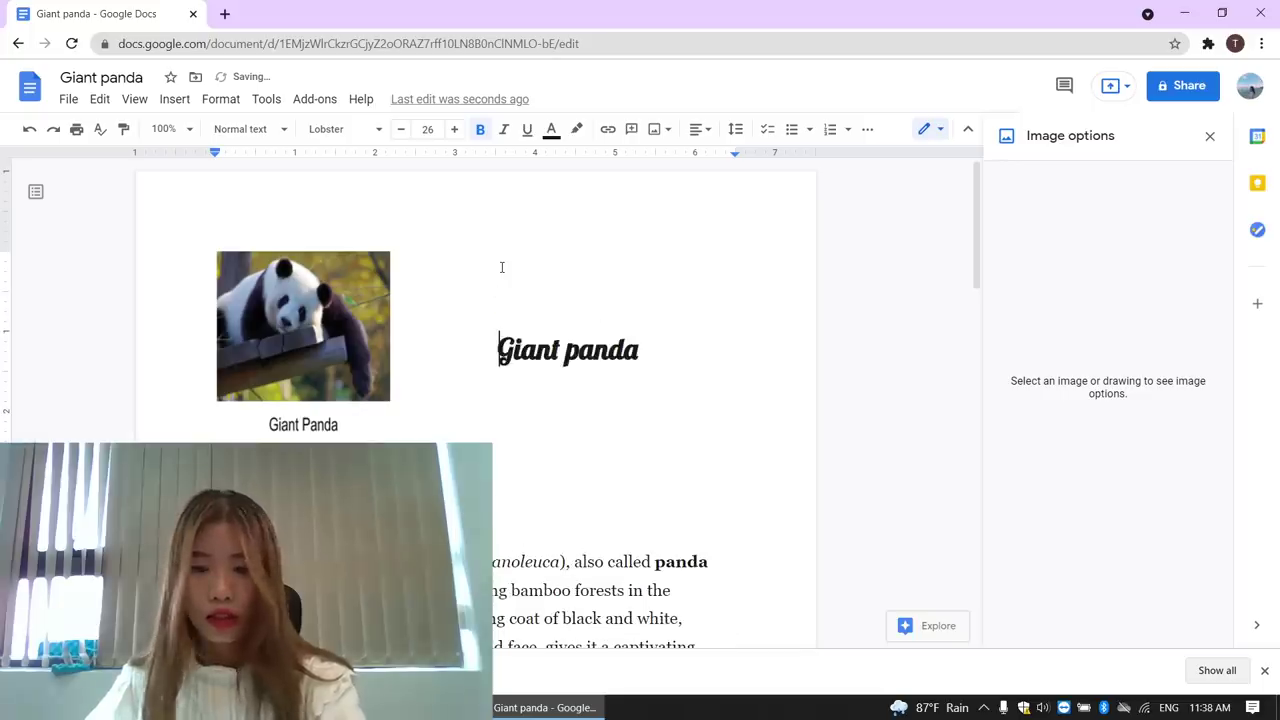
key(BackSpace)
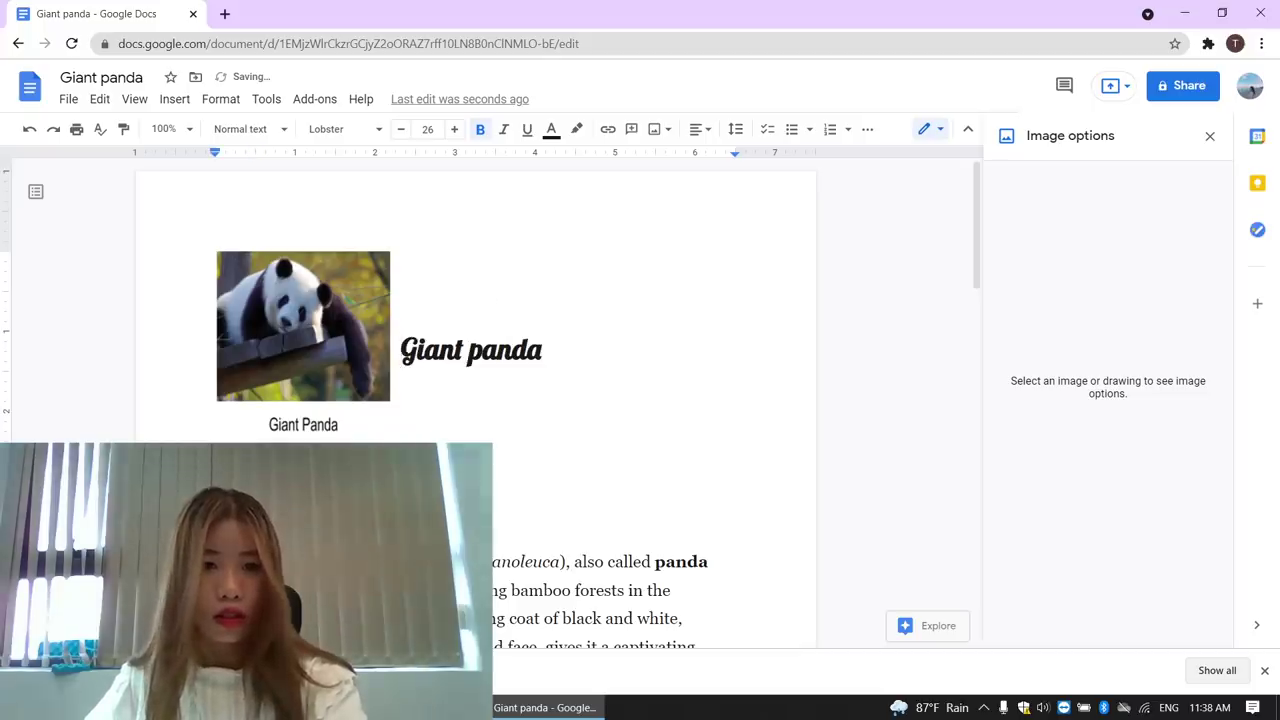
Step: Centre the 'Giant panda' title and remove the blank lines above the body paragraph
click(698, 132)
click(655, 162)
scroll(488, 275, down, 2)
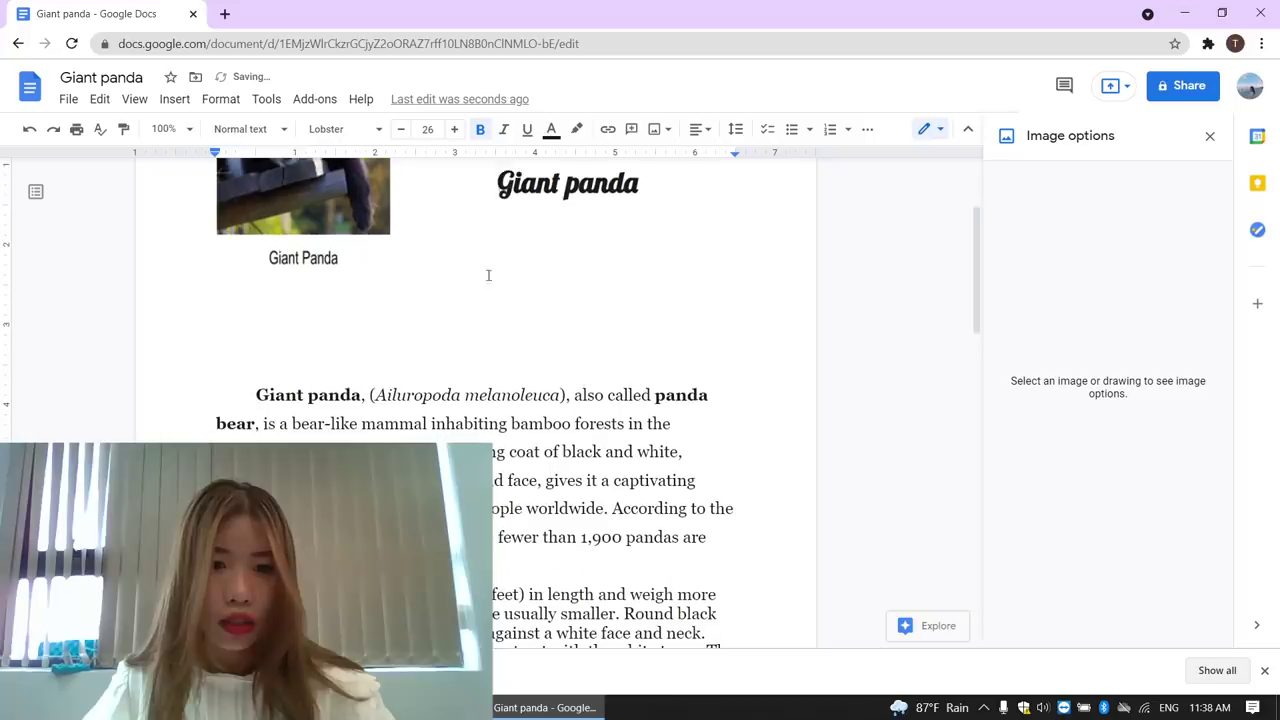
key(BackSpace)
key(BackSpace)
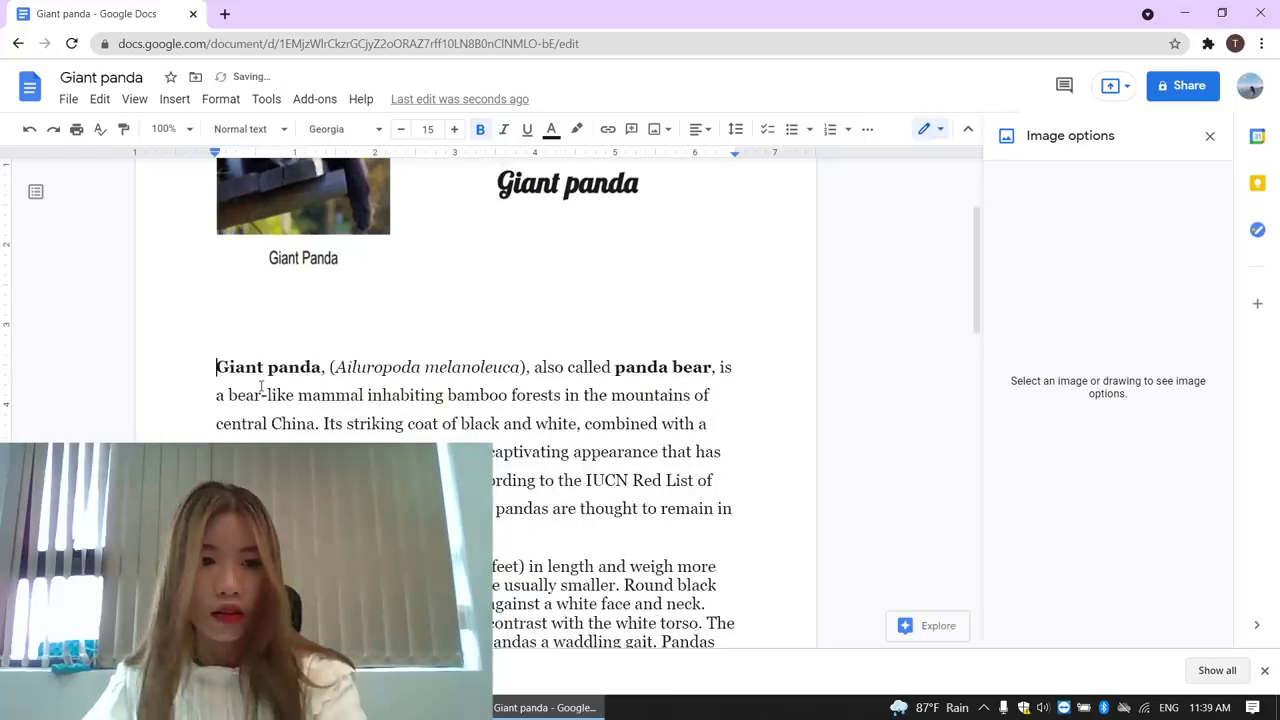
key(BackSpace)
key(BackSpace)
key(BackSpace)
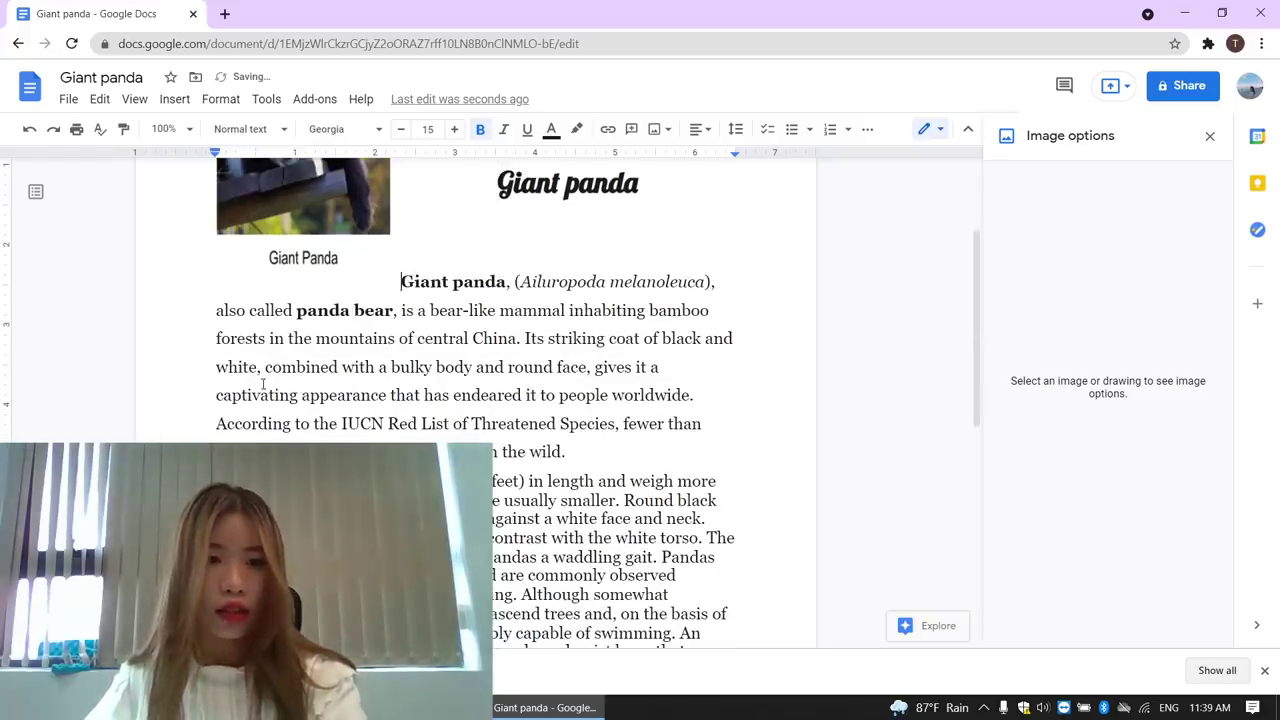
scroll(297, 392, up, 1)
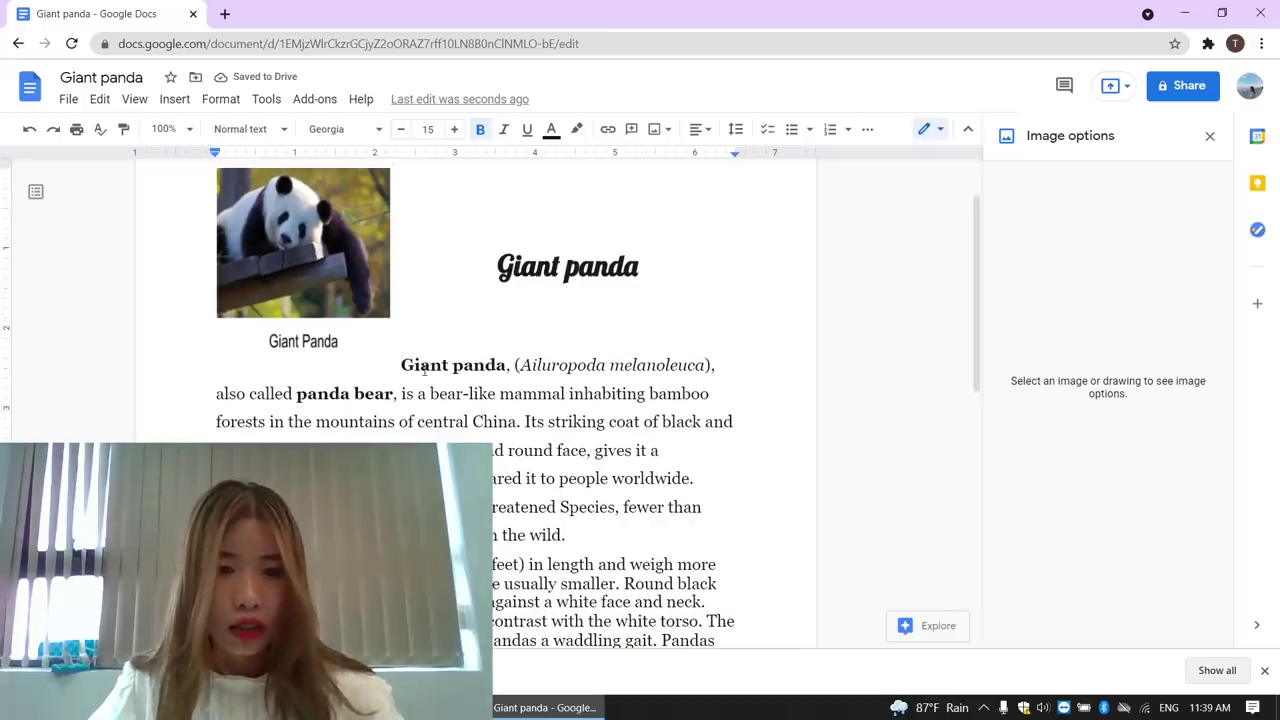
Step: Set the whole document's line spacing to 1.5
key(ctrl+a)
scroll(790, 300, down, 3)
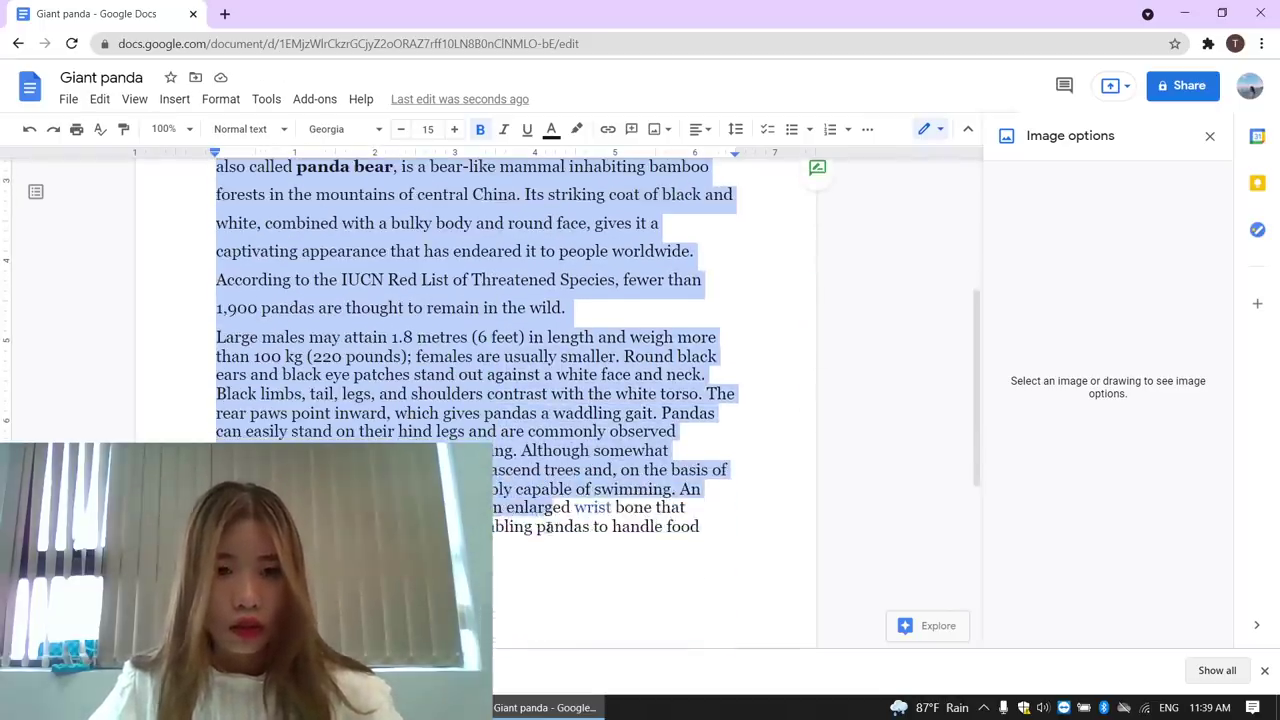
click(735, 129)
click(776, 216)
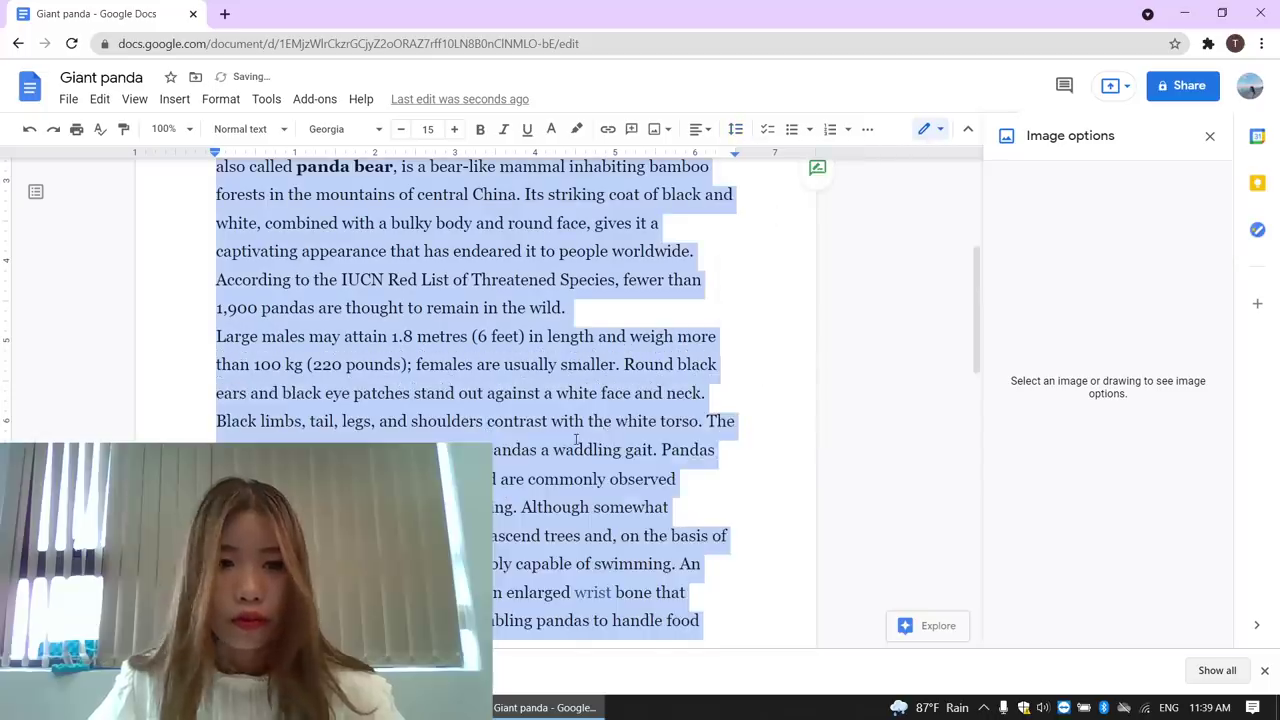
click(576, 421)
Step: Indent the first lines of the 'Large males' paragraph and the opening paragraph
click(197, 347)
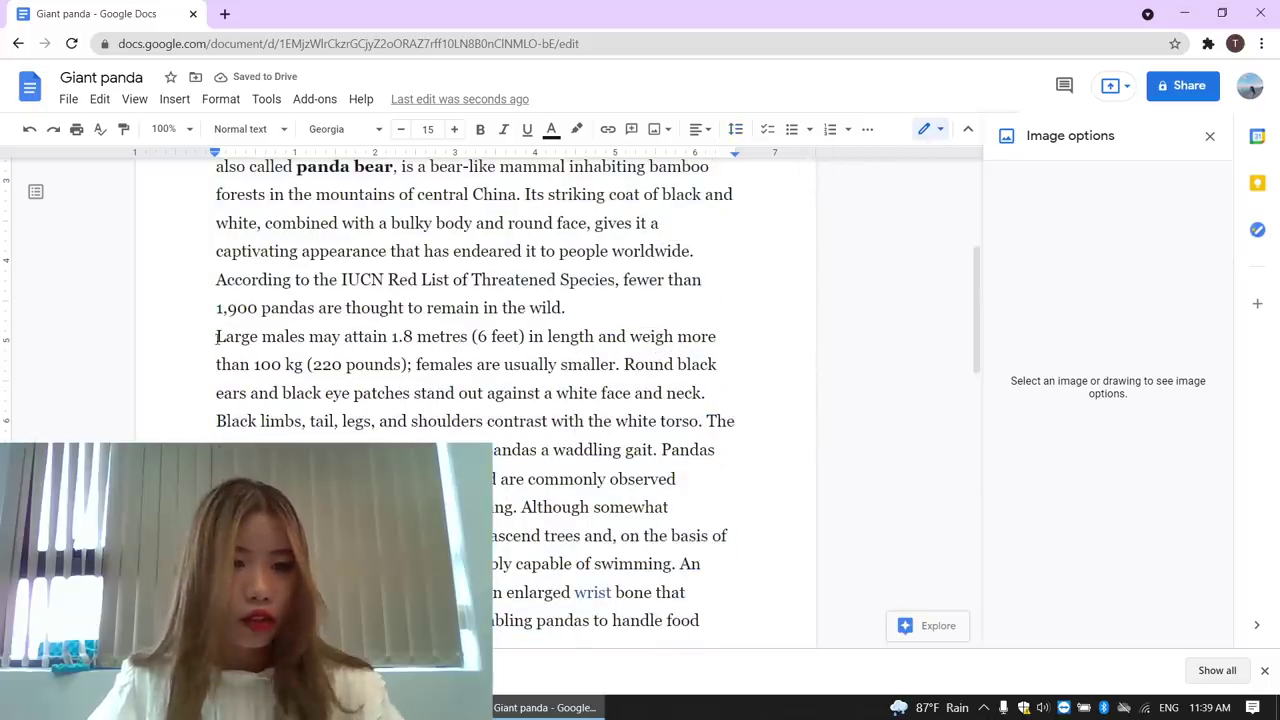
key(Tab)
scroll(358, 381, up, 3)
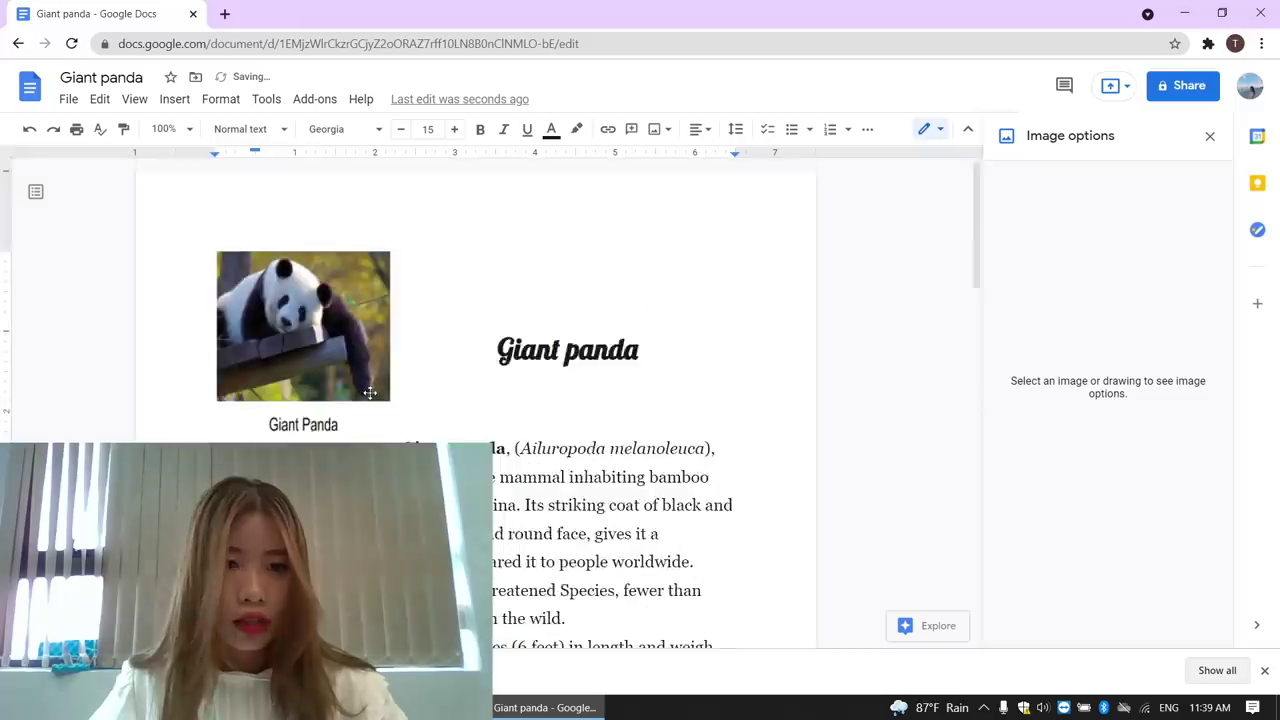
scroll(365, 387, down, 2)
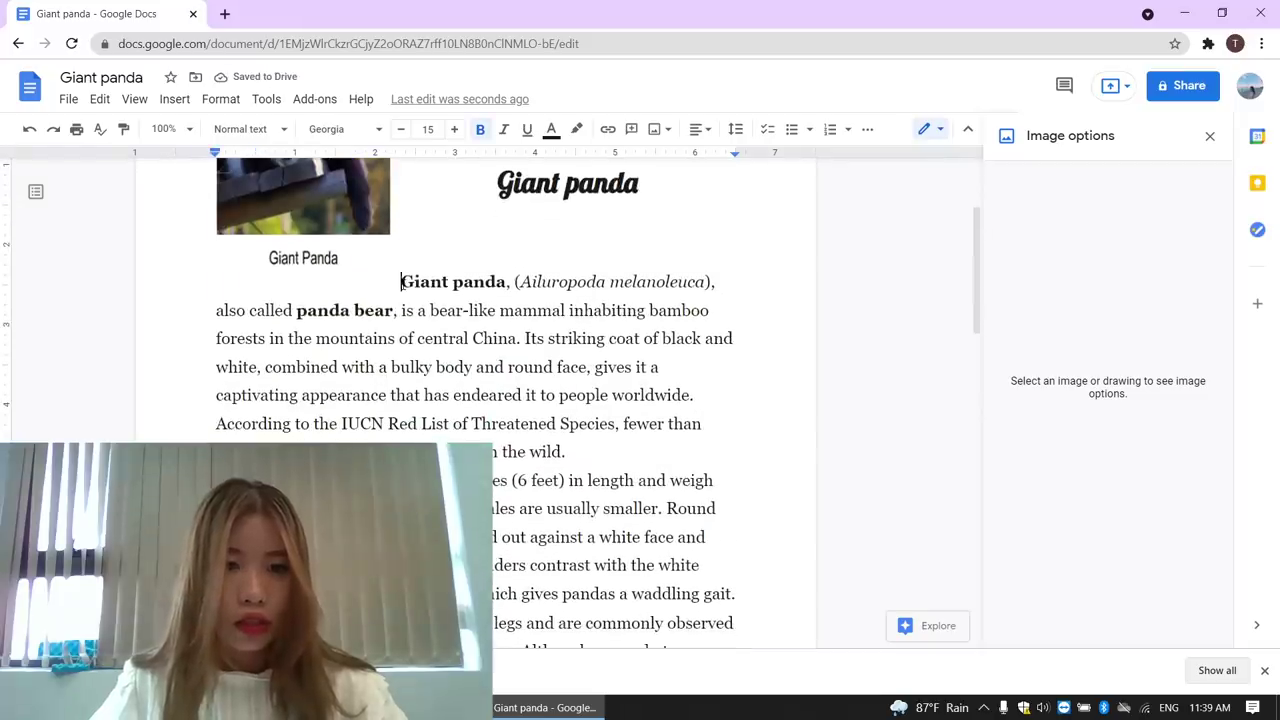
click(401, 282)
key(Return)
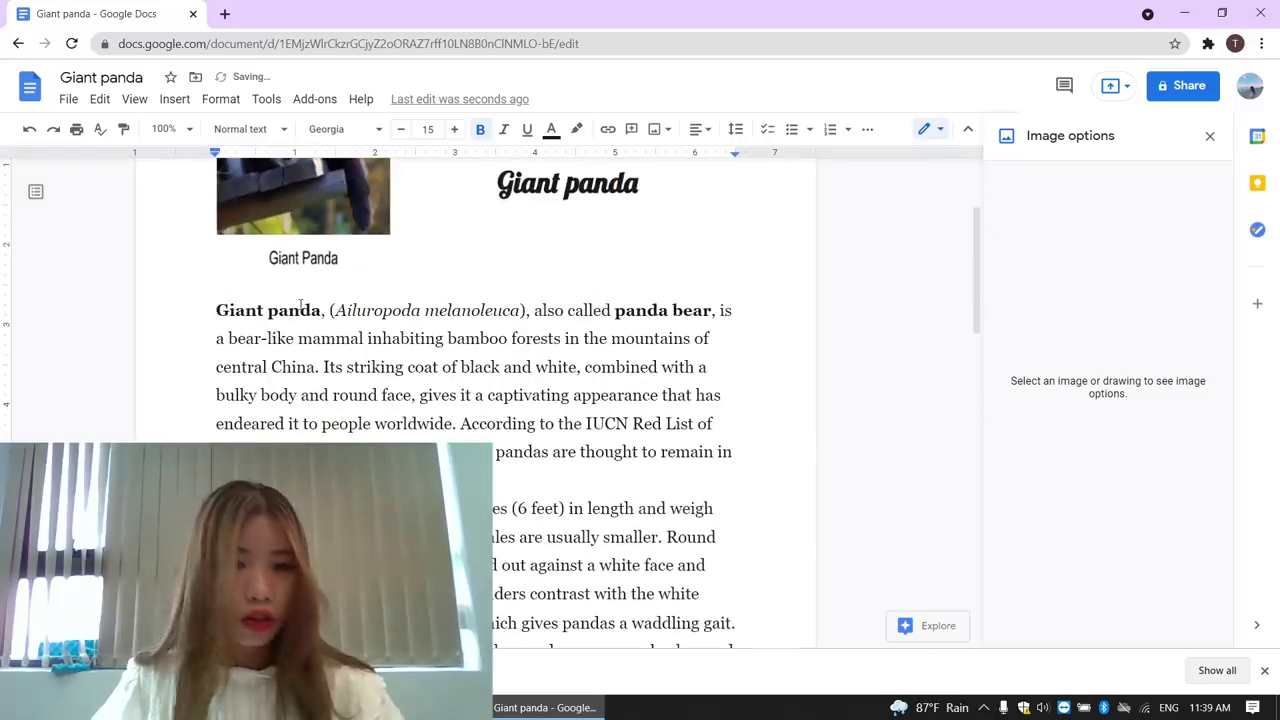
key(Tab)
scroll(420, 393, up, 2)
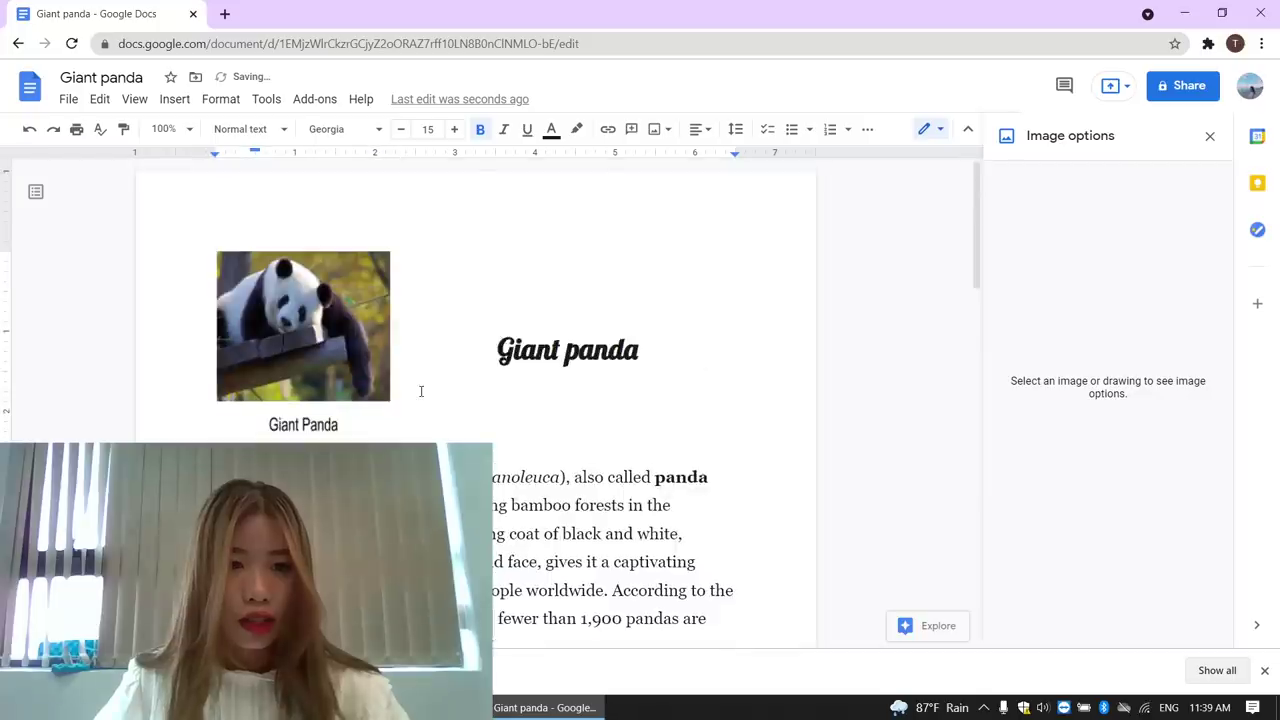
click(267, 371)
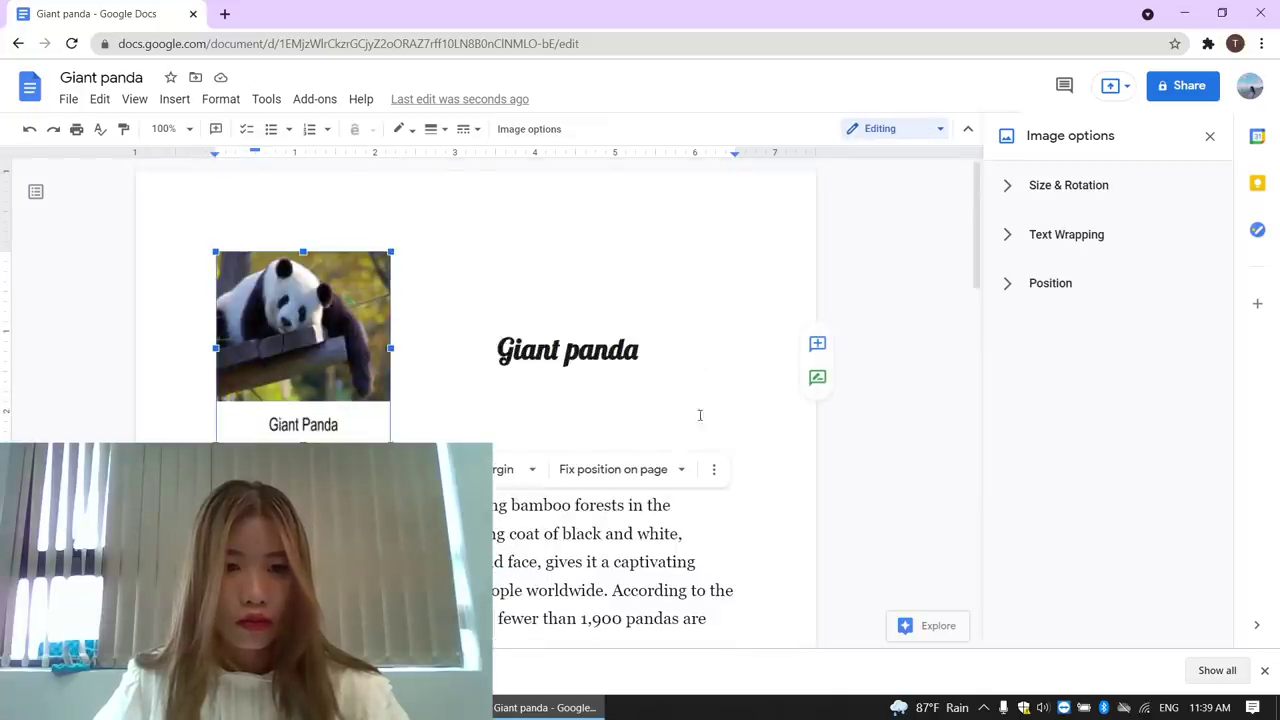
Step: Move the panda photo to the right beside the body text
click(612, 382)
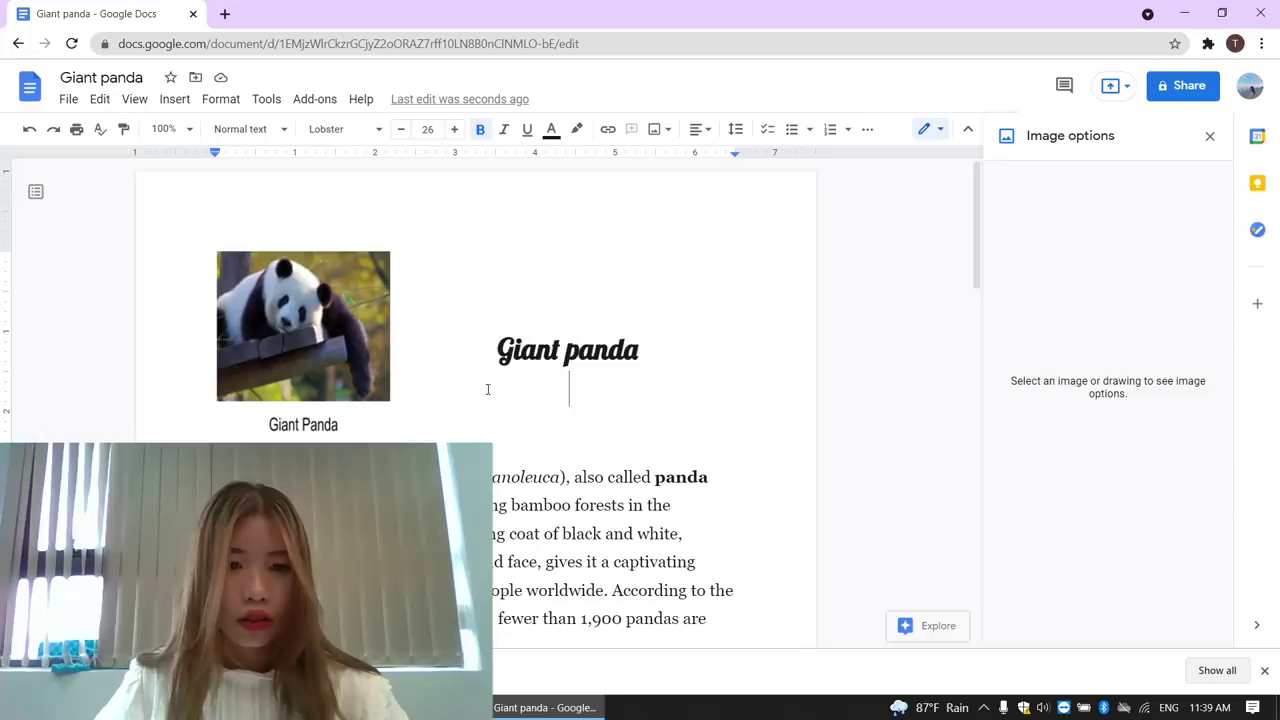
click(317, 321)
mouse_move(317, 321)
mouse_down()
mouse_move(707, 537)
mouse_move(612, 525)
mouse_up()
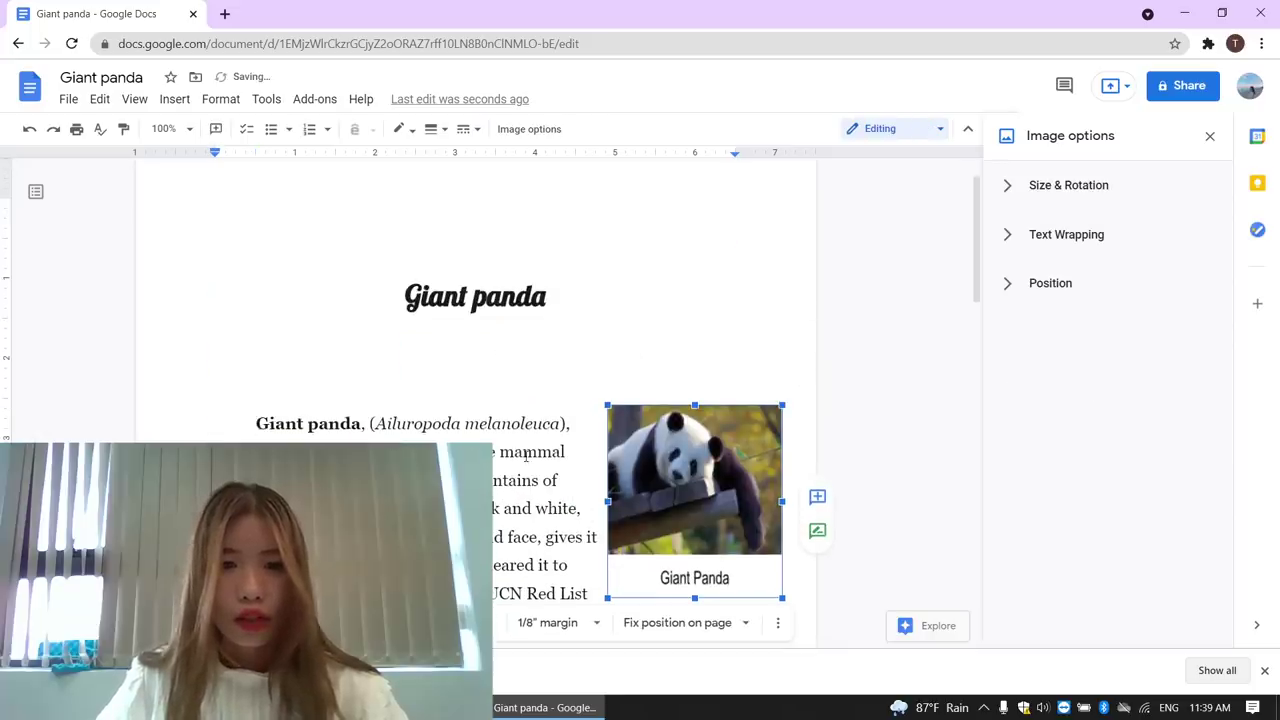
Step: Remove the empty lines around the title and centre 'Giant panda' again
click(399, 362)
key(BackSpace)
key(BackSpace)
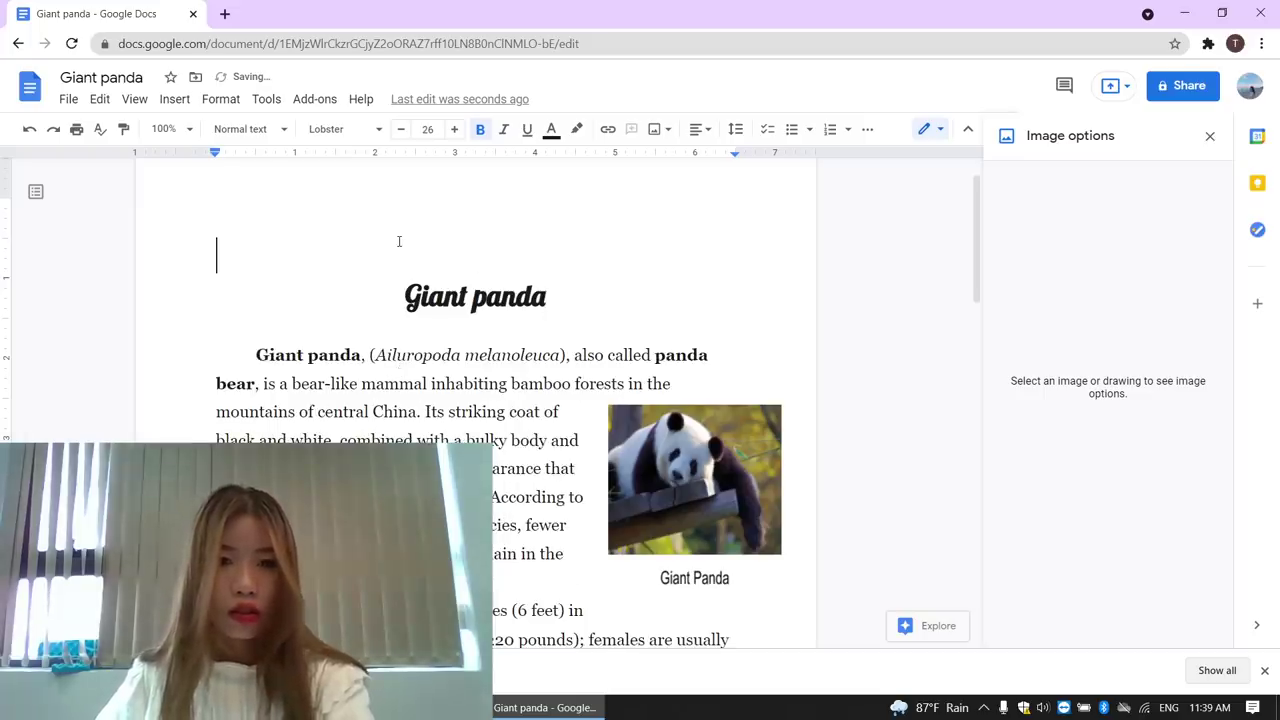
key(BackSpace)
key(Return)
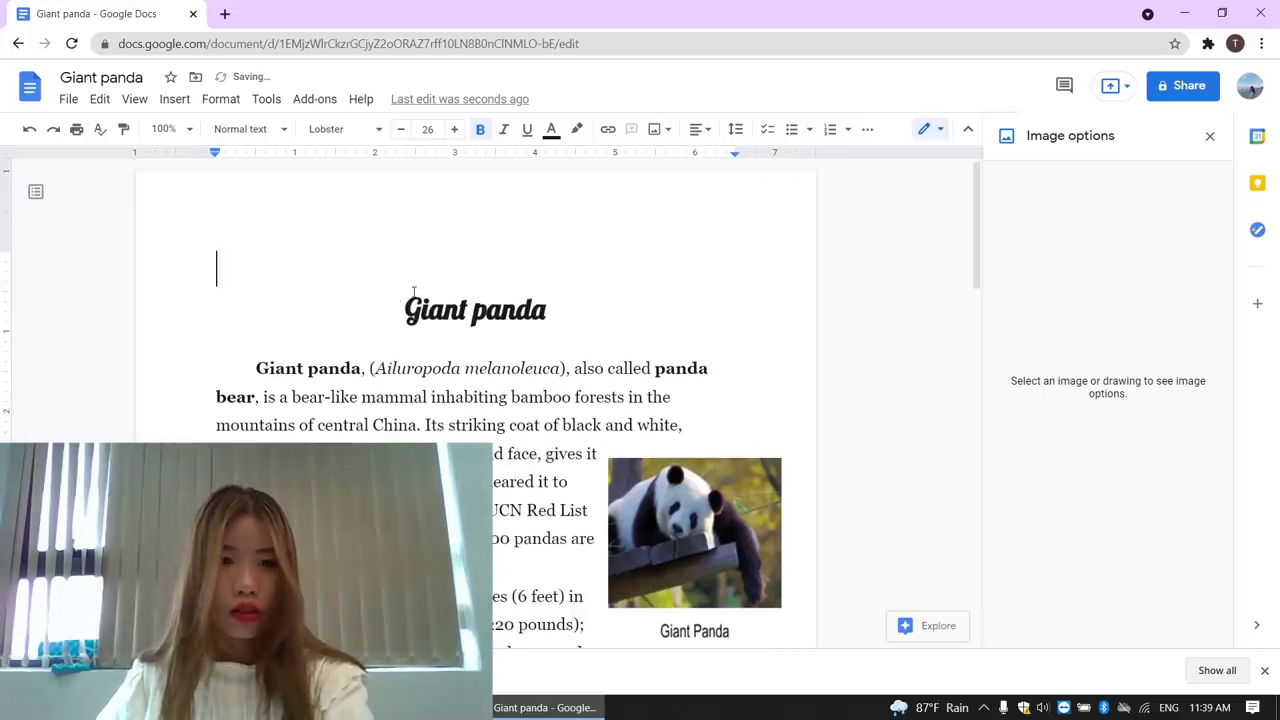
key(ctrl+shift+l)
key(BackSpace)
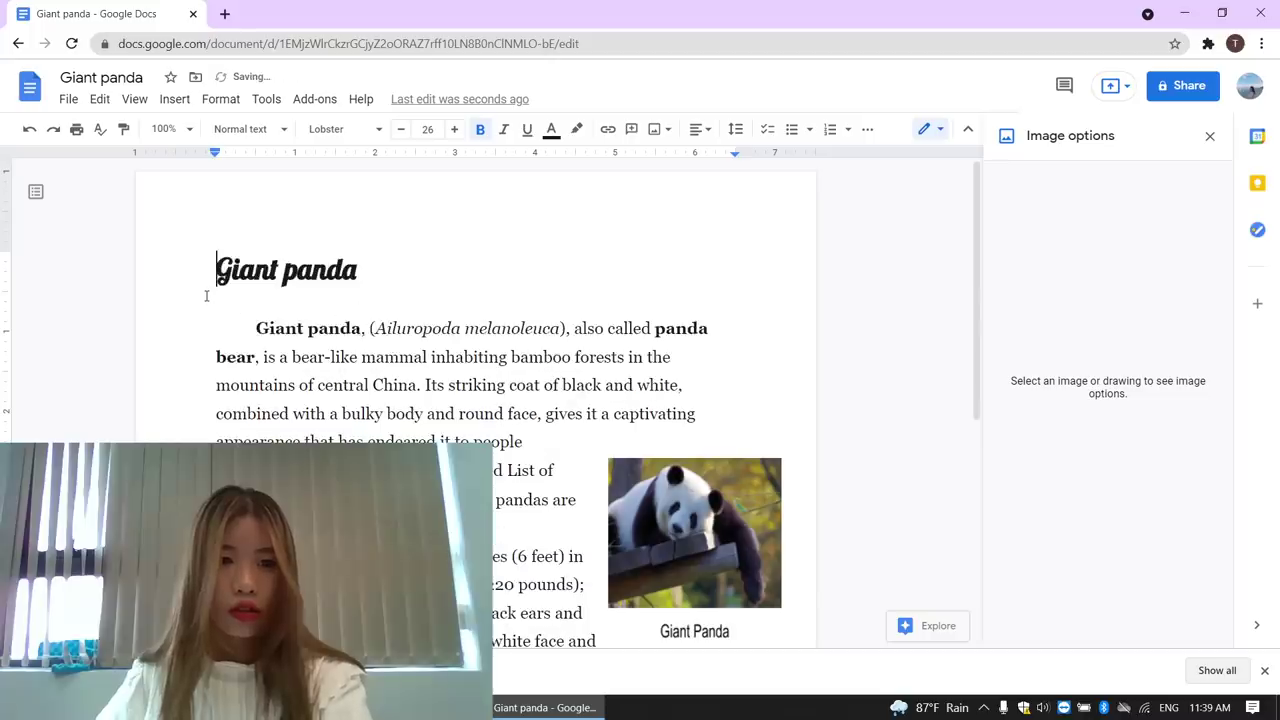
click(697, 131)
click(656, 163)
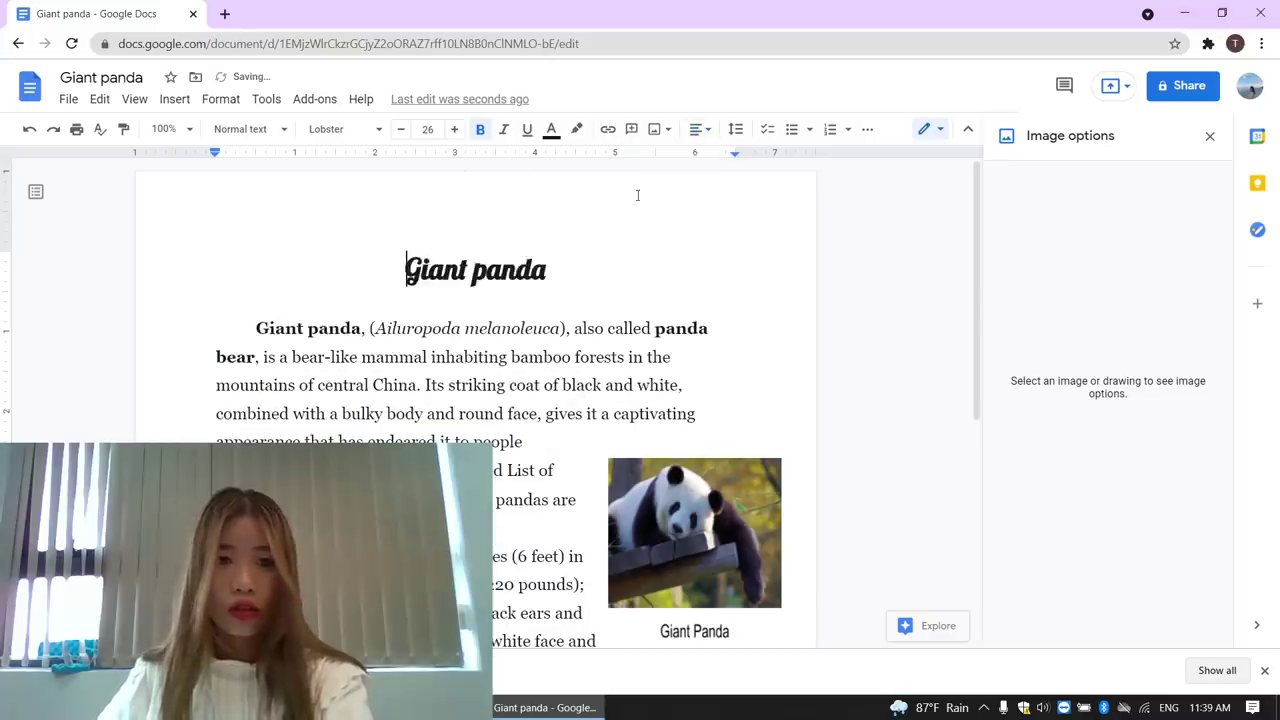
Step: Position the photo at the top right of the first paragraph, slightly lowered
scroll(539, 311, down, 1)
drag(677, 435, 689, 300)
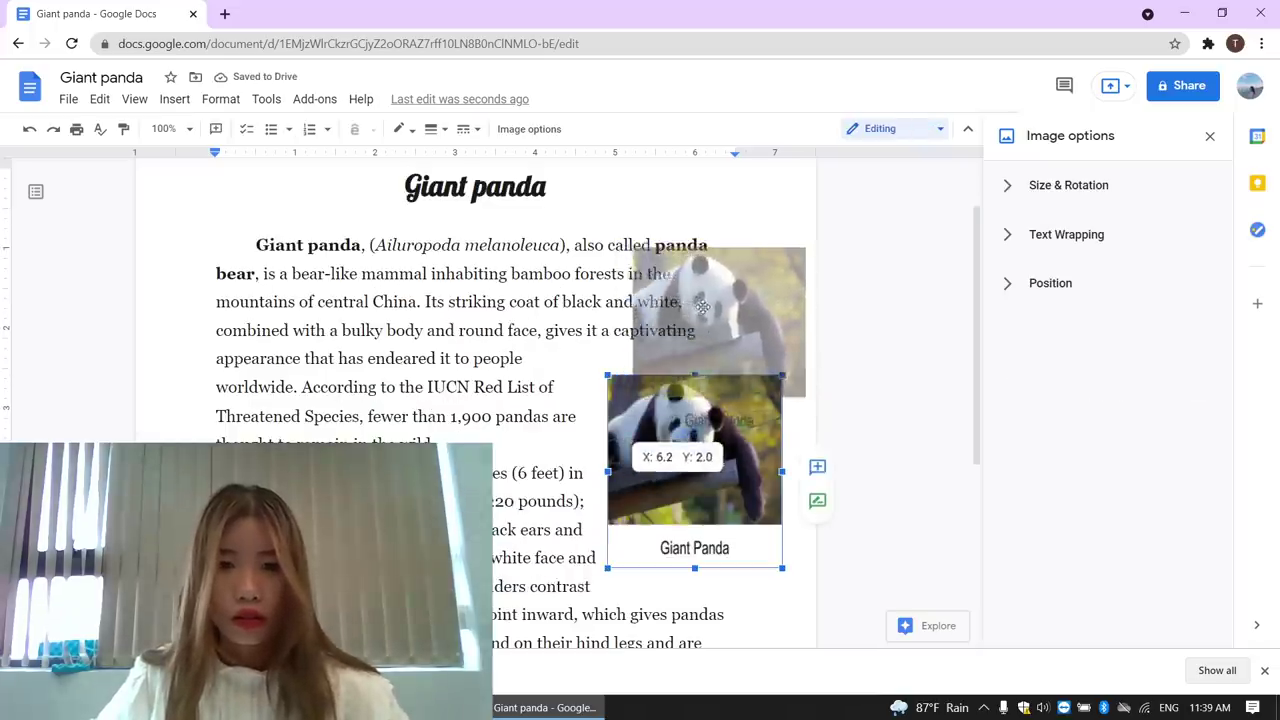
drag(689, 300, 679, 308)
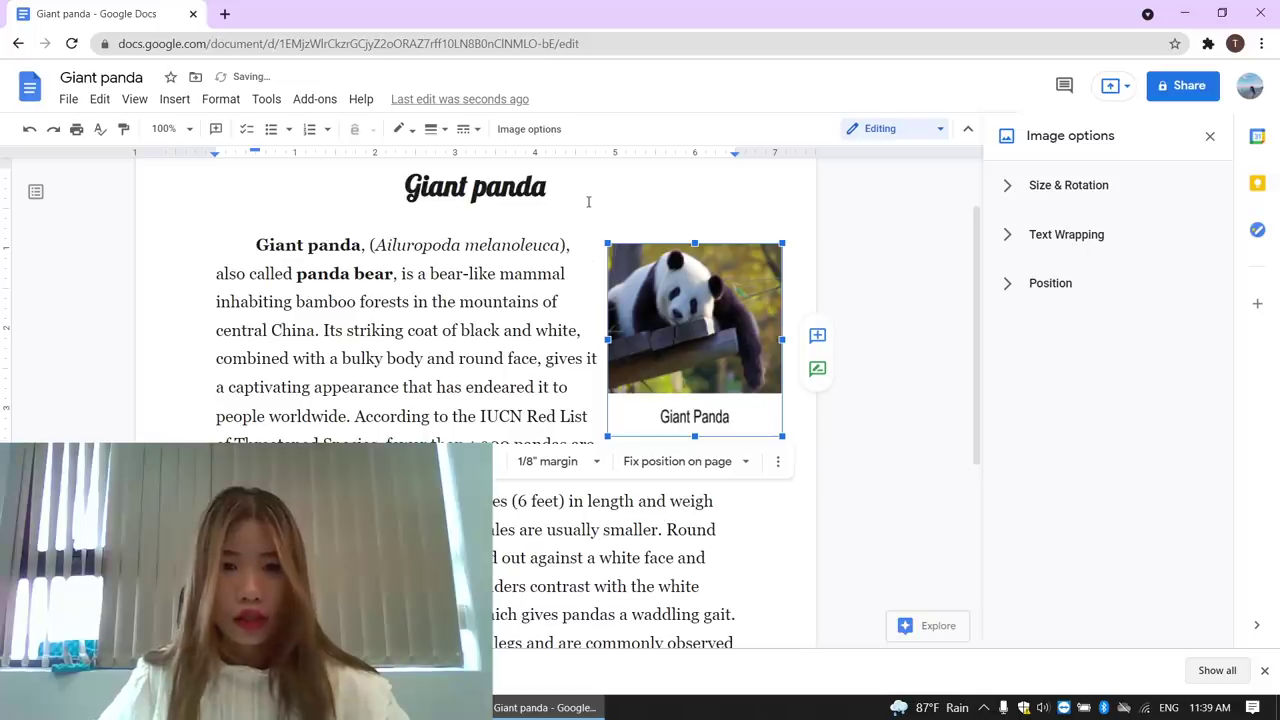
click(588, 202)
drag(679, 352, 682, 393)
click(700, 234)
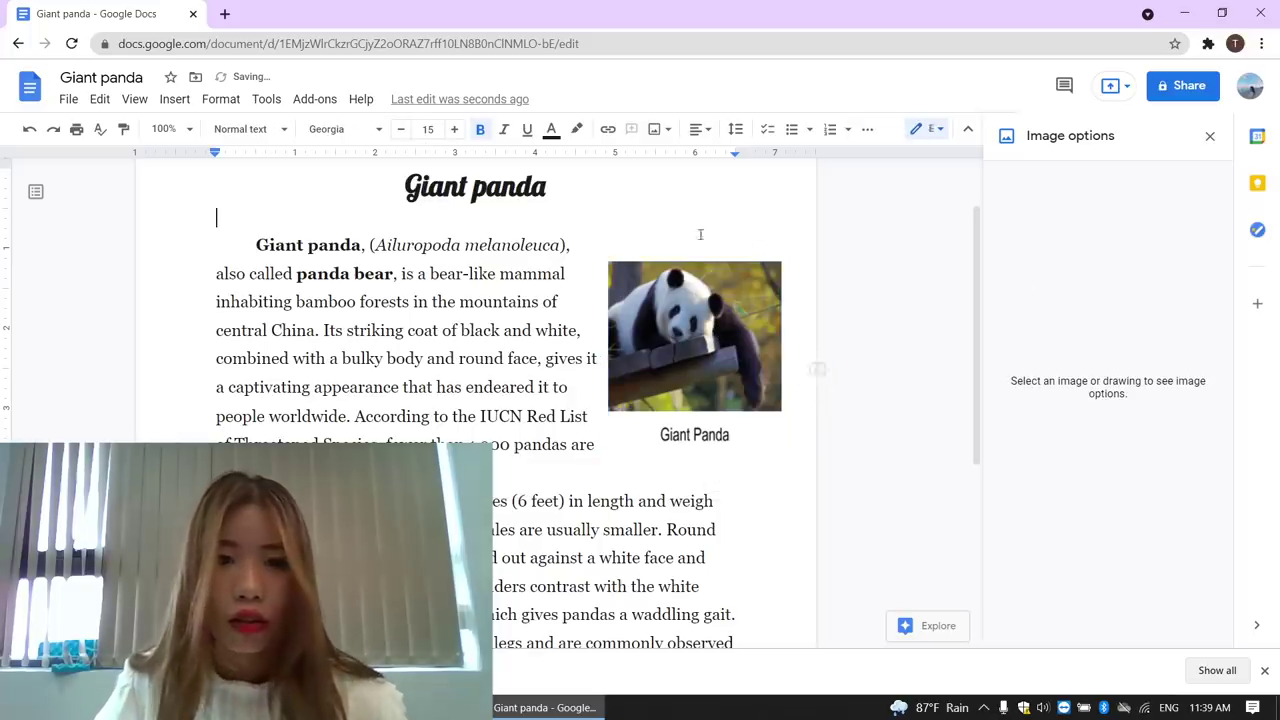
scroll(717, 320, down, 3)
scroll(716, 315, up, 3)
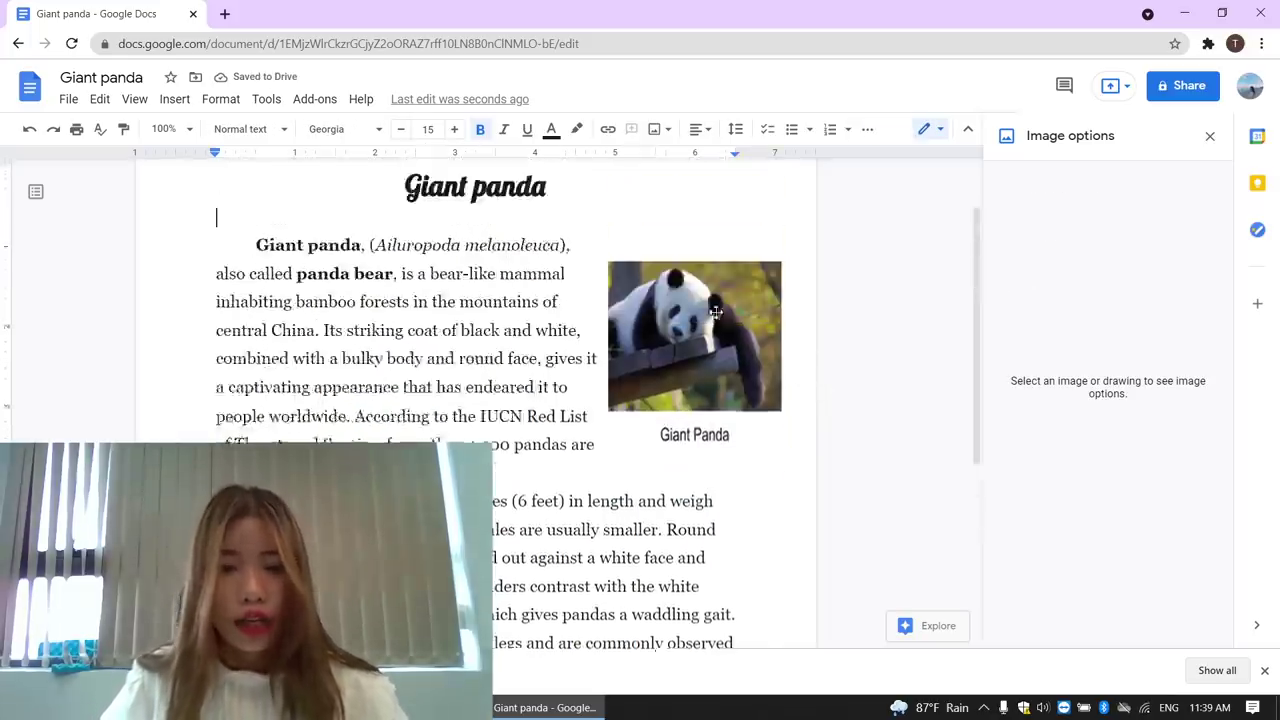
scroll(715, 311, up, 2)
scroll(715, 311, down, 4)
scroll(714, 308, up, 3)
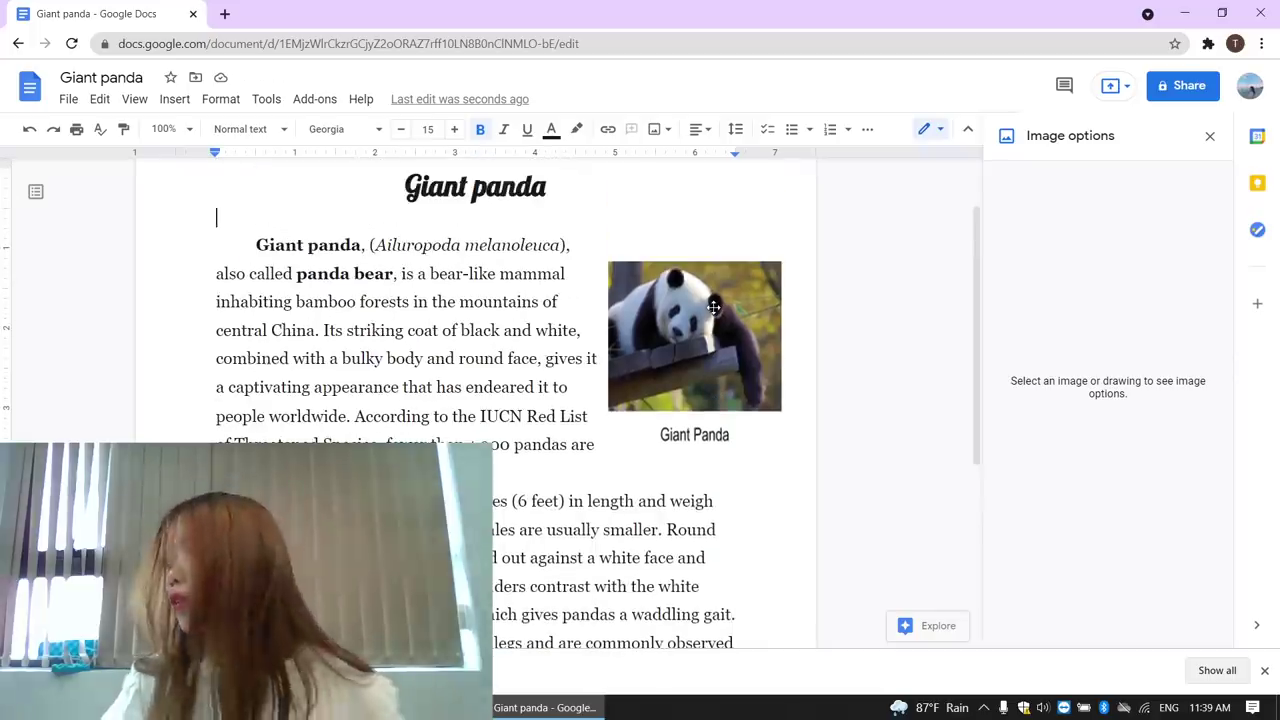